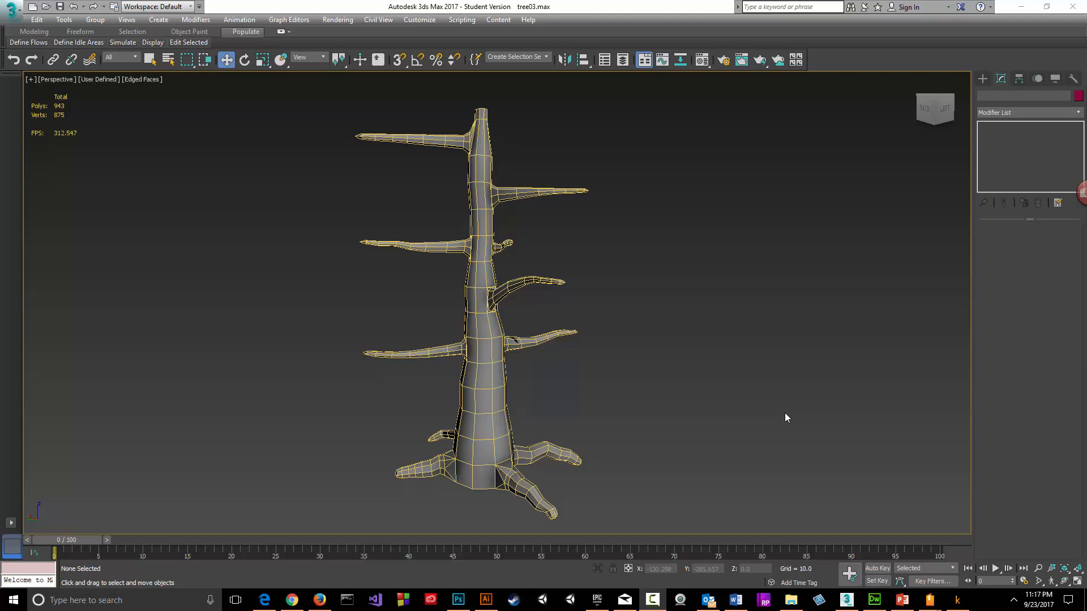
- Select the tree and, at polygon level, select all polygons that have material ID 1
{"action": "left_click", "coordinate": [474, 341]}
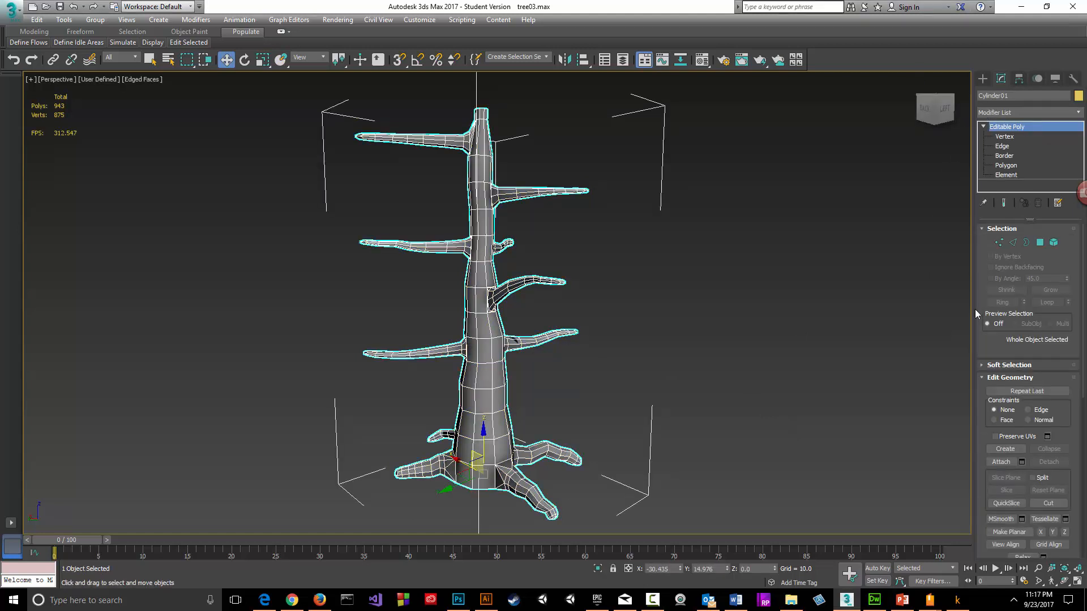
{"action": "left_click", "coordinate": [1040, 242]}
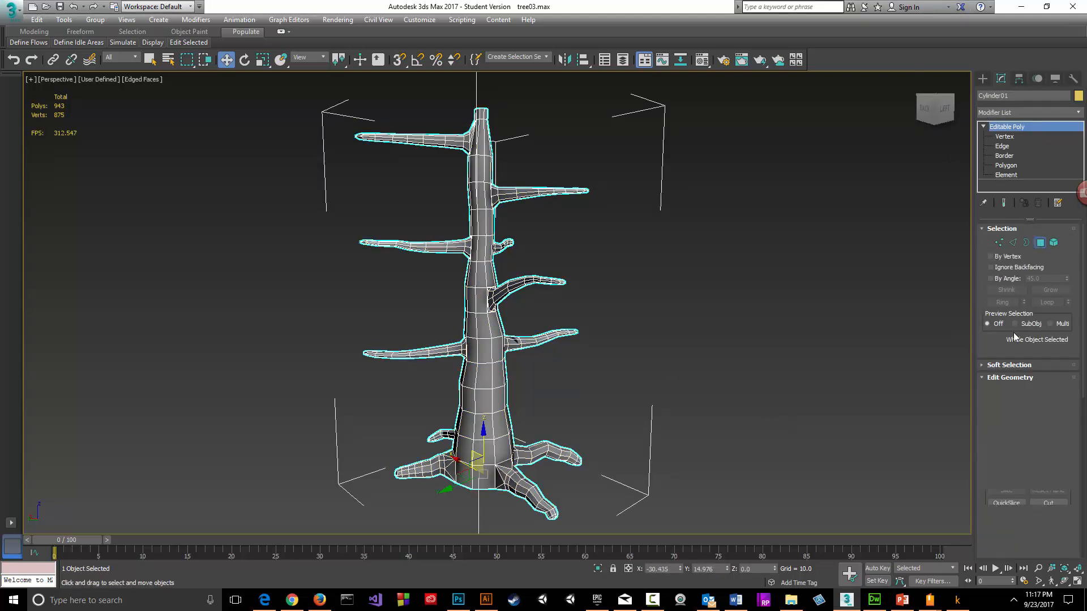
{"action": "scroll", "coordinate": [1047, 421], "scroll_direction": "down", "scroll_amount": 2}
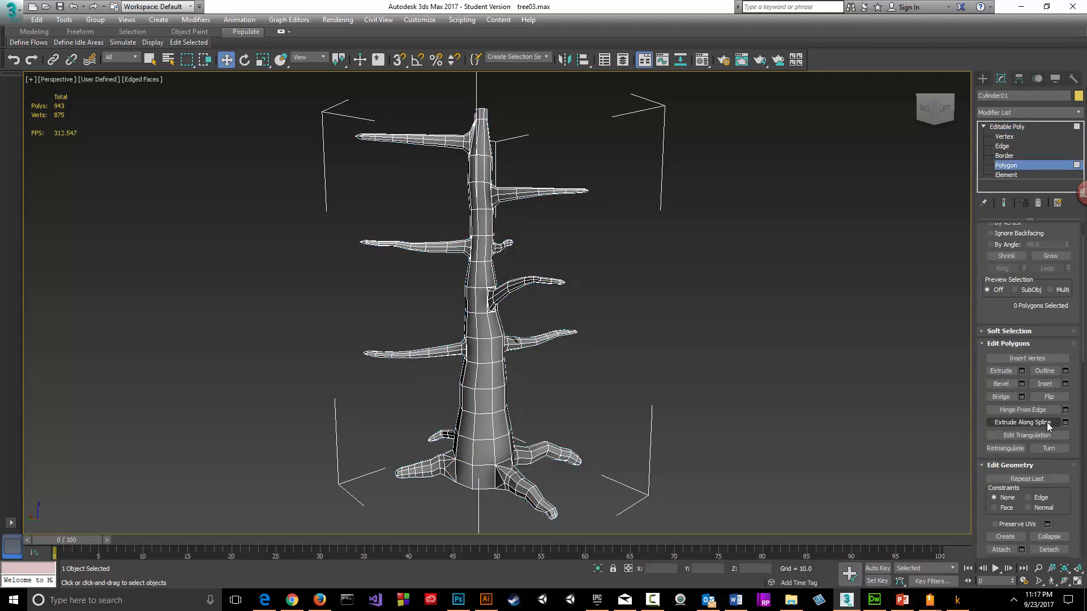
{"action": "scroll", "coordinate": [1047, 419], "scroll_direction": "down", "scroll_amount": 5}
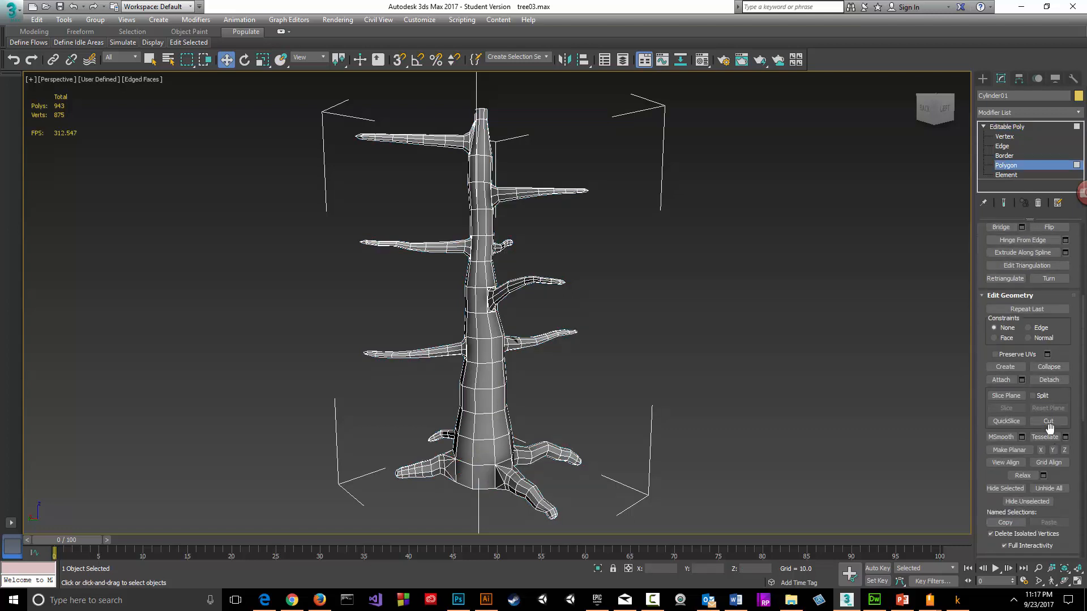
{"action": "scroll", "coordinate": [1050, 425], "scroll_direction": "down", "scroll_amount": 1}
{"action": "left_click", "coordinate": [1006, 489]}
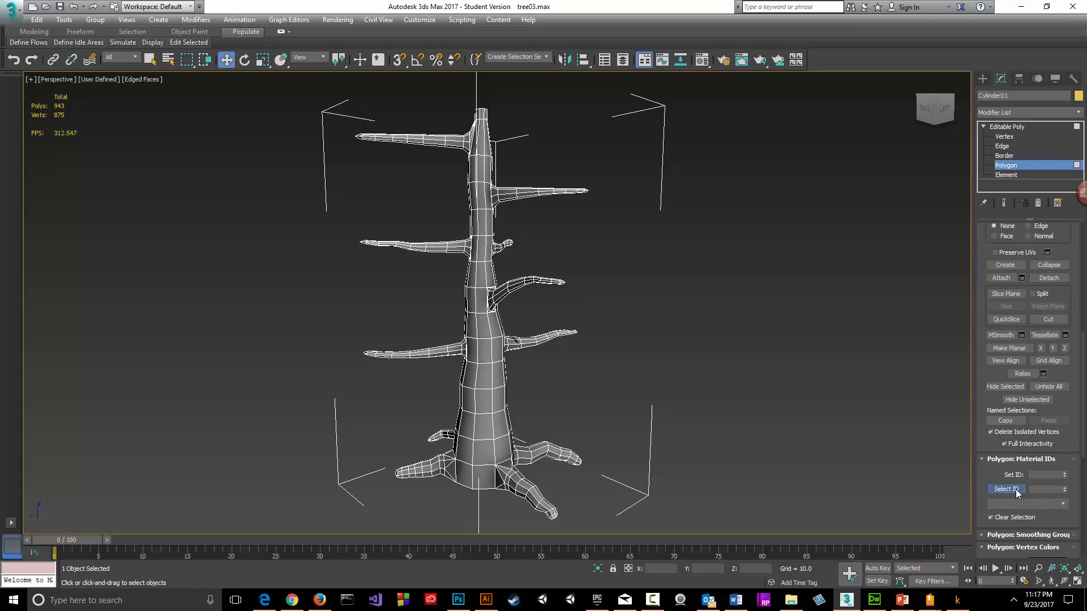
{"action": "left_click", "coordinate": [1035, 491]}
{"action": "left_click", "coordinate": [1007, 489]}
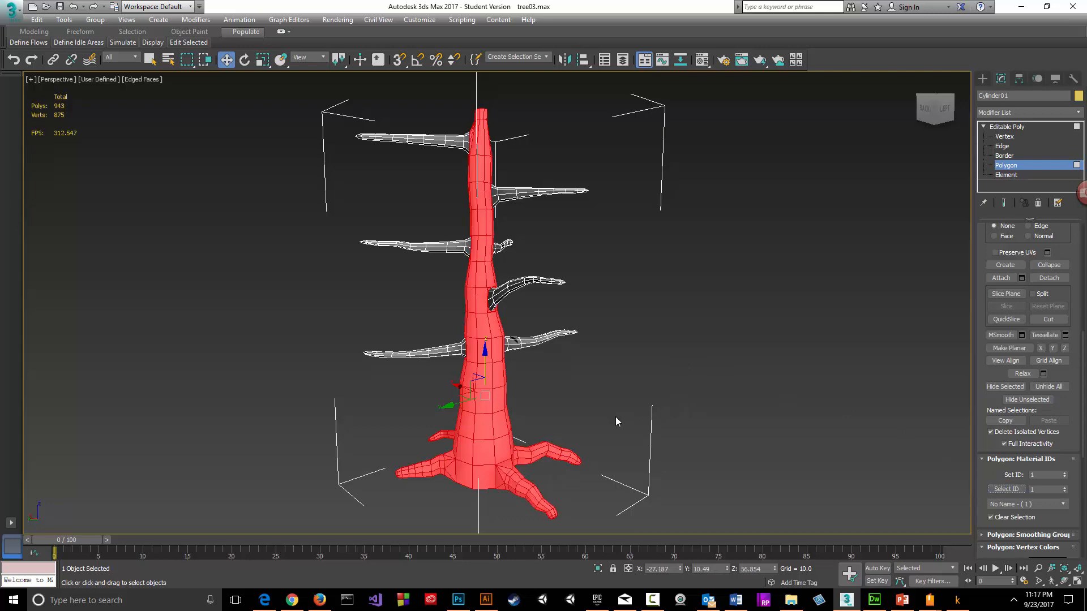
- In the Material Editor, set the Multi/Sub-Object material's number of materials to 12 and close the editor
{"action": "middle_click_drag", "start_coordinate": [616, 417], "coordinate": [556, 419], "text": "alt"}
{"action": "middle_click_drag", "start_coordinate": [476, 447], "coordinate": [519, 462], "text": "alt"}
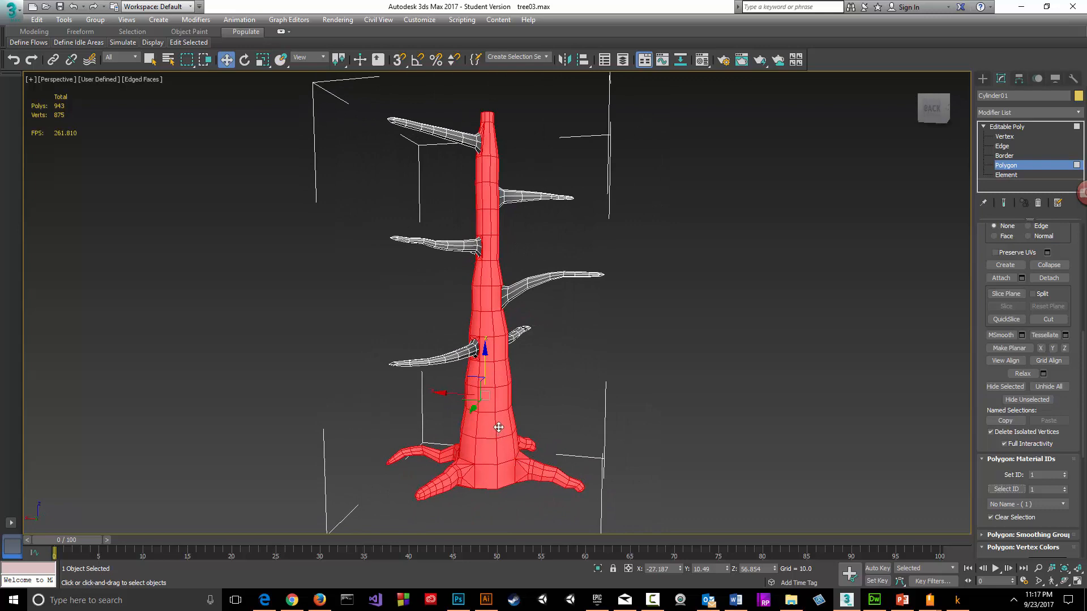
{"action": "middle_click_drag", "start_coordinate": [505, 462], "coordinate": [455, 460], "text": "alt"}
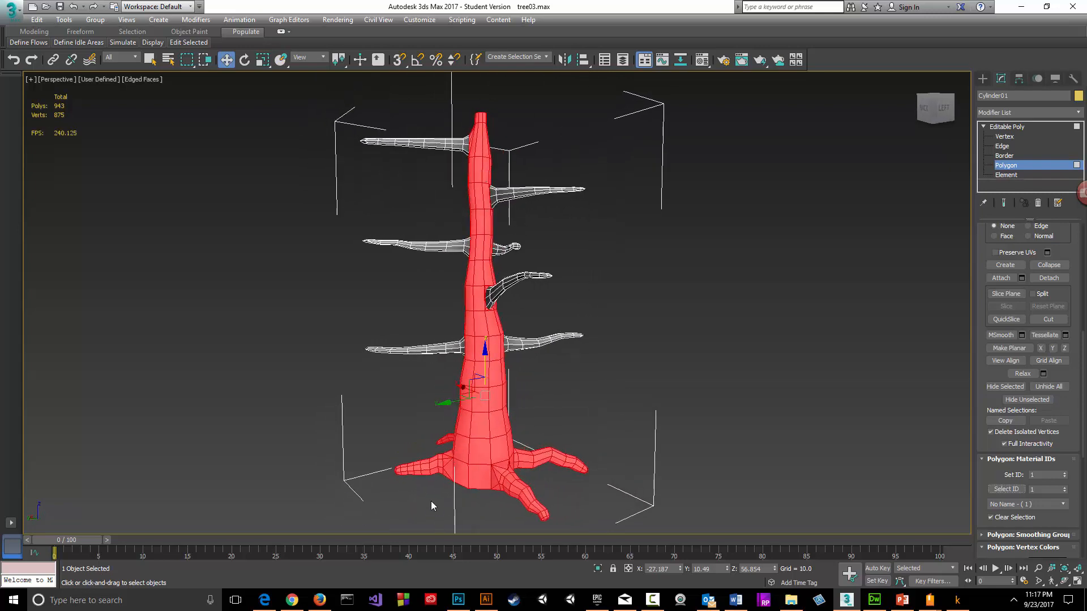
{"action": "middle_click_drag", "start_coordinate": [430, 501], "coordinate": [493, 456], "text": "alt"}
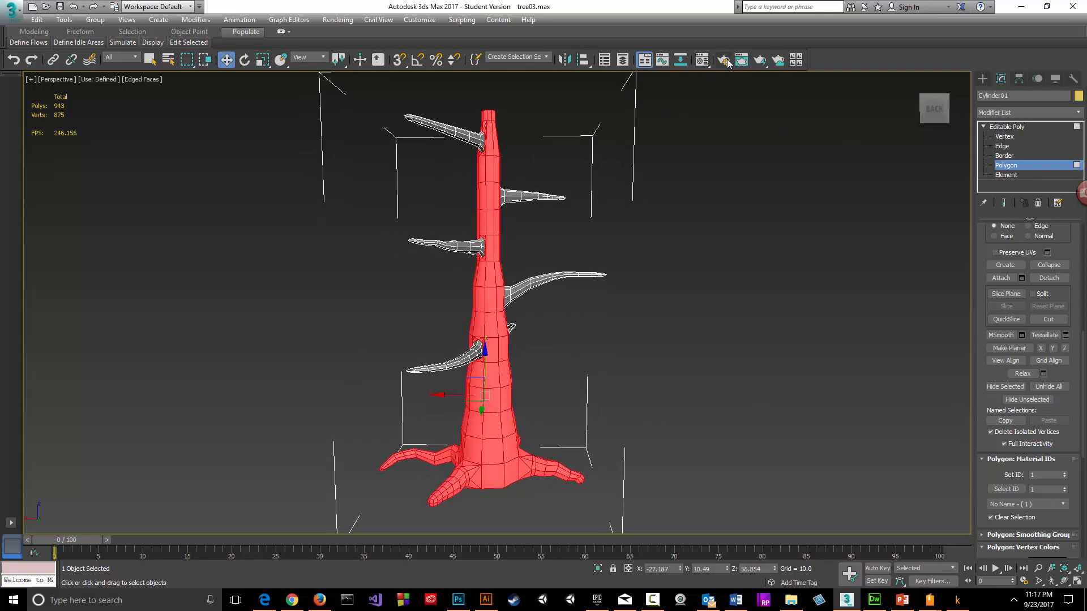
{"action": "left_click", "coordinate": [702, 60]}
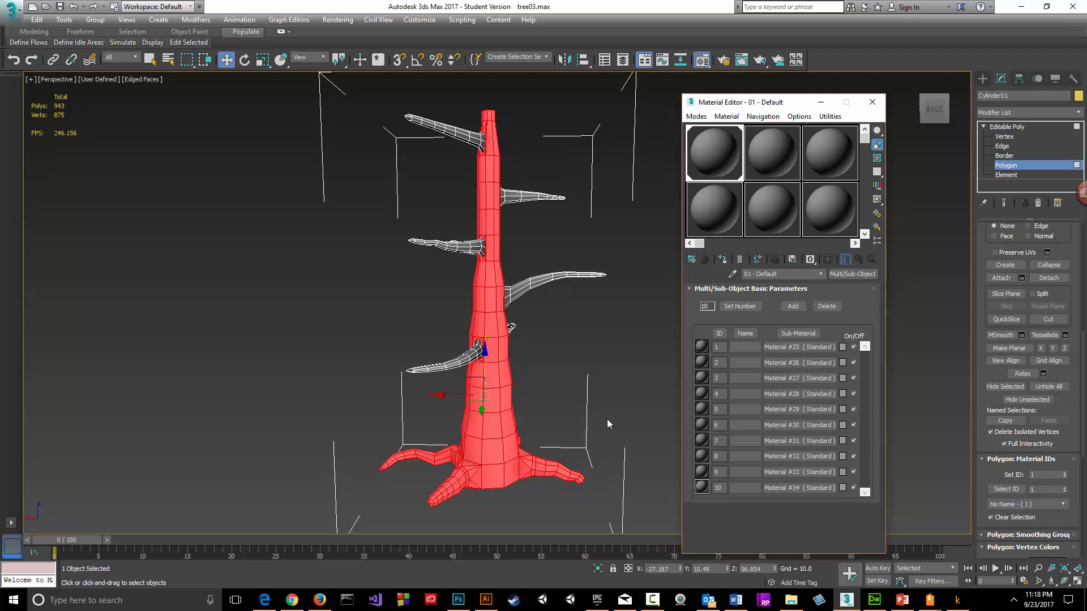
{"action": "left_click", "coordinate": [731, 307]}
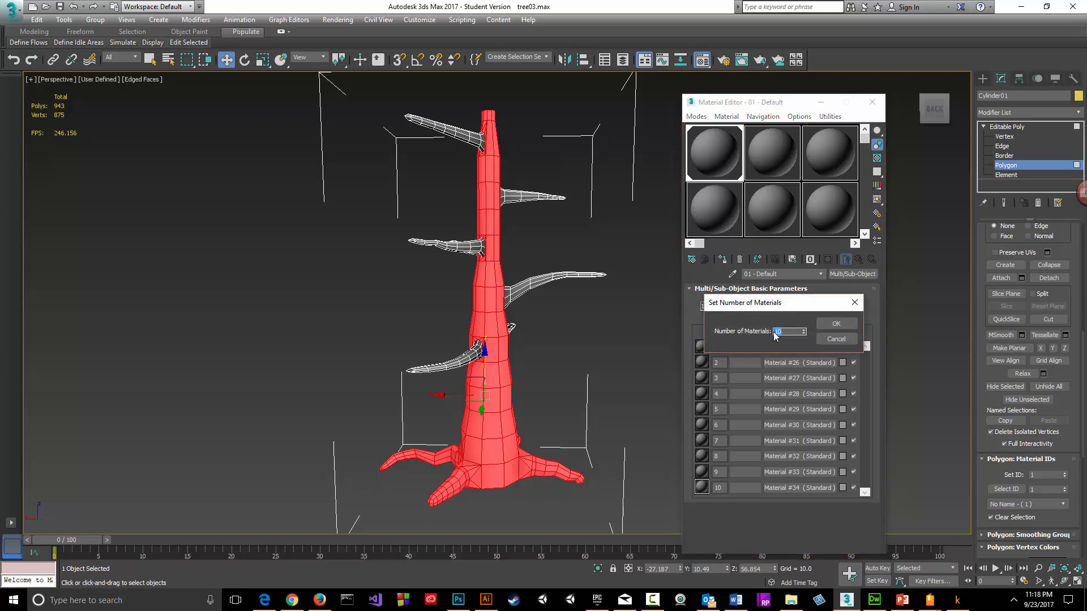
{"action": "type", "text": "12"}
{"action": "left_click", "coordinate": [836, 323]}
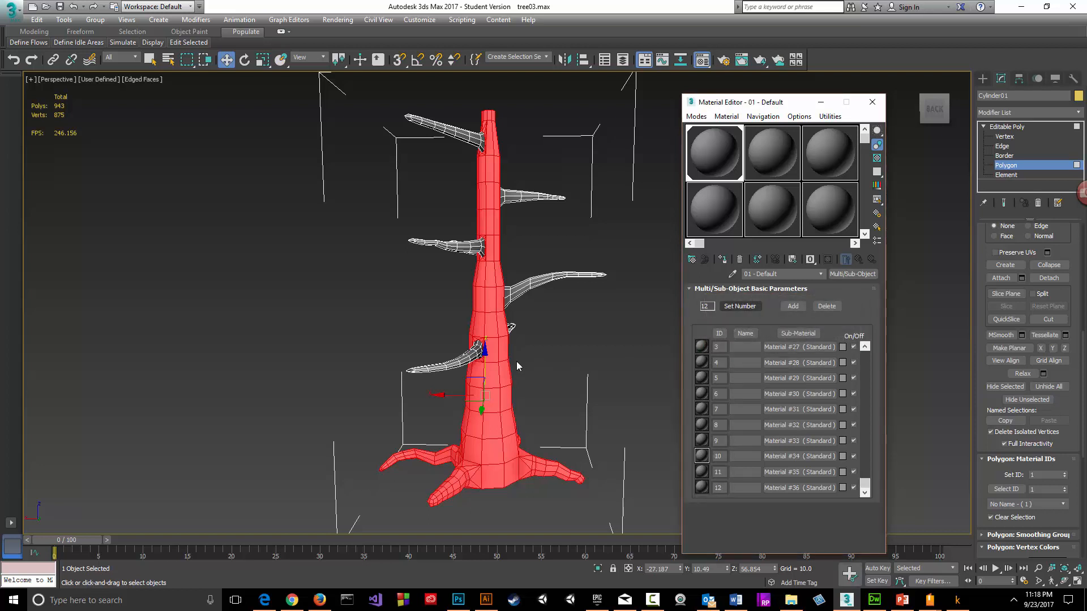
{"action": "middle_click_drag", "start_coordinate": [565, 373], "coordinate": [505, 369], "text": "alt"}
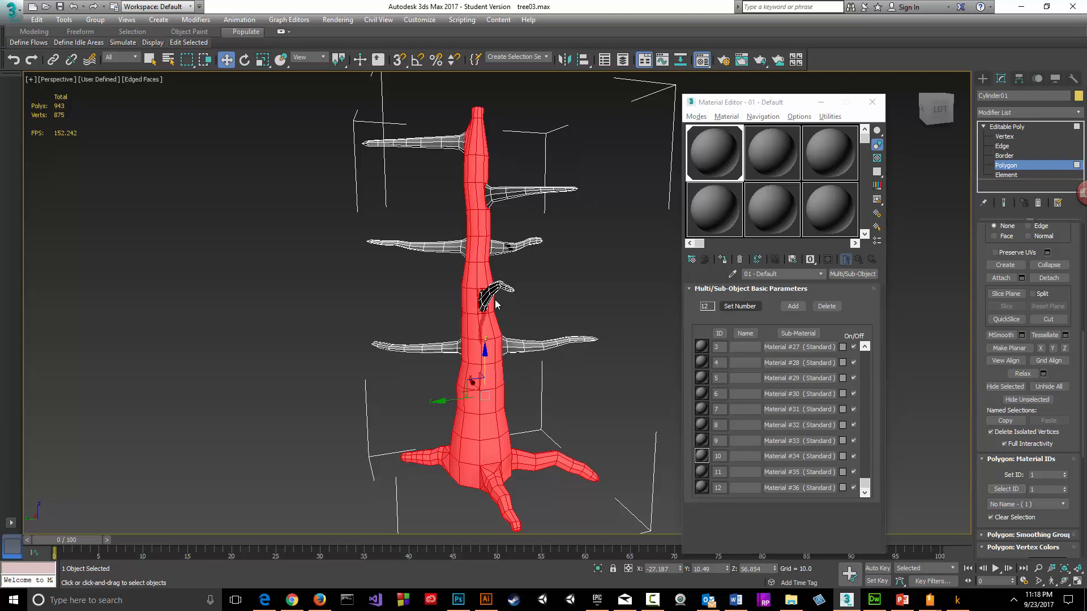
{"action": "middle_click_drag", "start_coordinate": [420, 390], "coordinate": [450, 390], "text": "alt"}
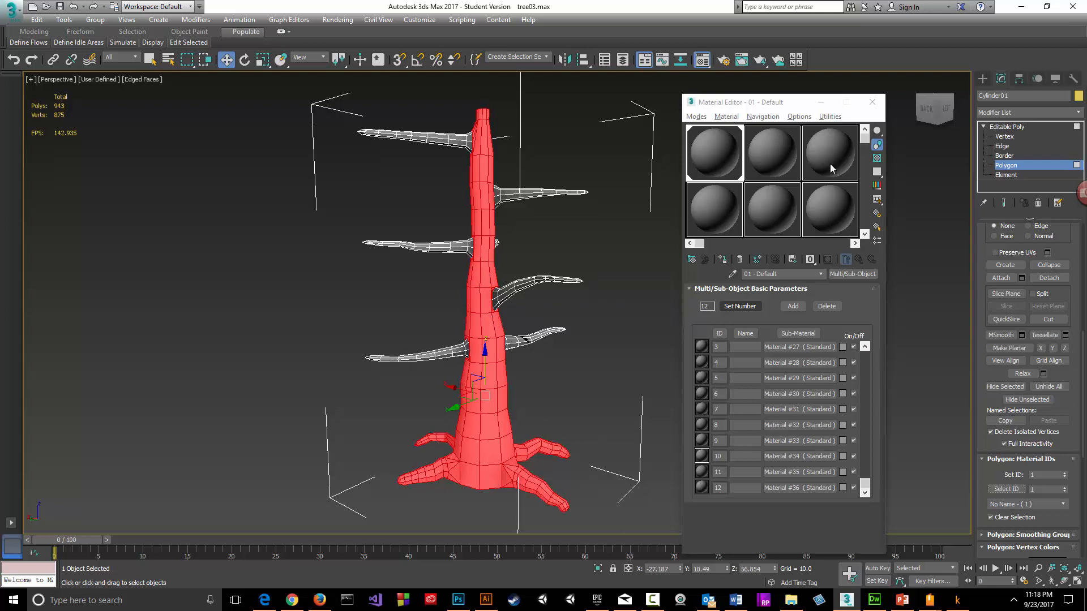
{"action": "left_click", "coordinate": [870, 103]}
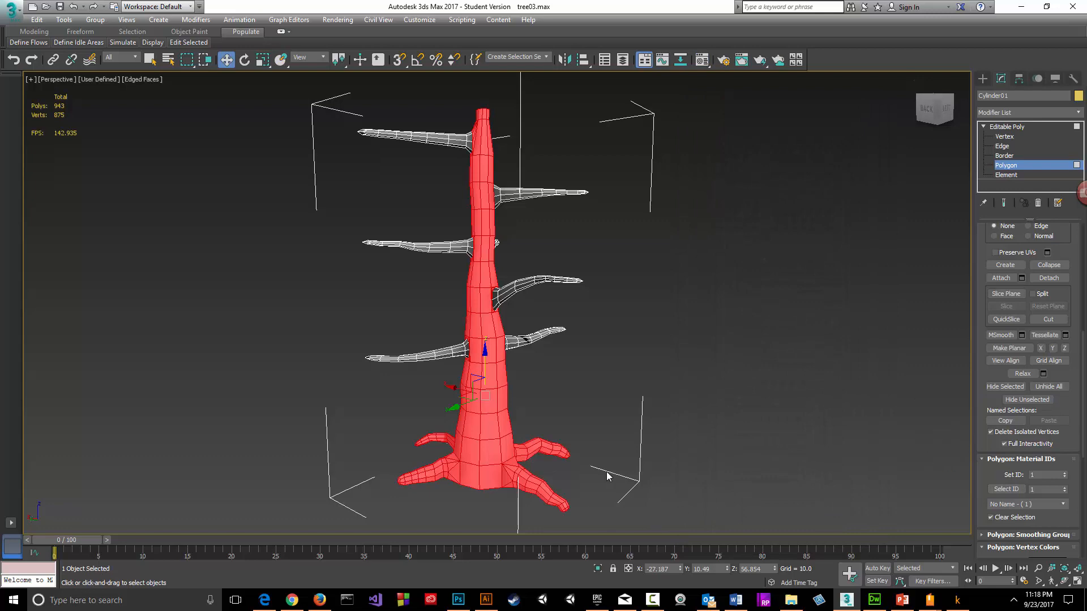
- Clear the trunk selection and select all polygons of the tree's topmost branch
{"action": "left_click", "coordinate": [598, 458]}
{"action": "middle_click_drag", "start_coordinate": [617, 475], "coordinate": [565, 488], "text": "alt"}
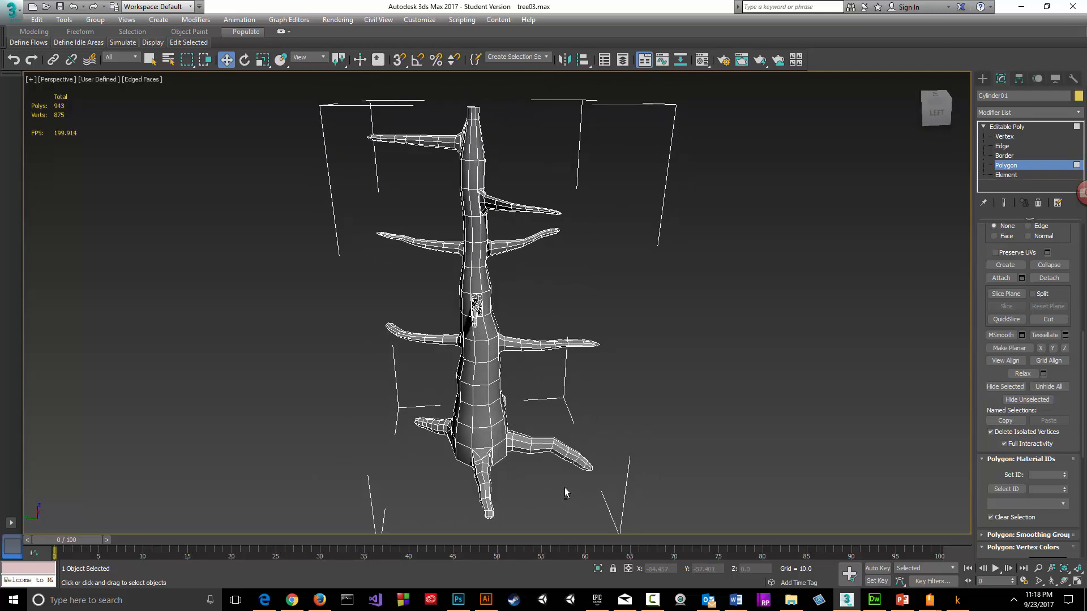
{"action": "middle_click_drag", "start_coordinate": [551, 243], "coordinate": [593, 258], "text": "alt"}
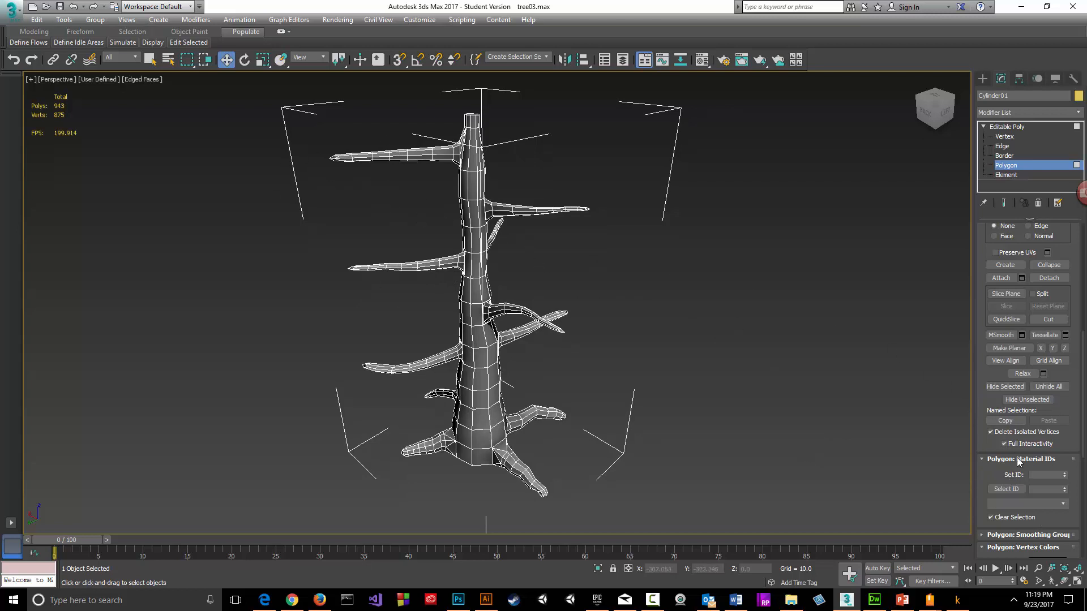
{"action": "left_click_drag", "start_coordinate": [293, 119], "coordinate": [457, 187]}
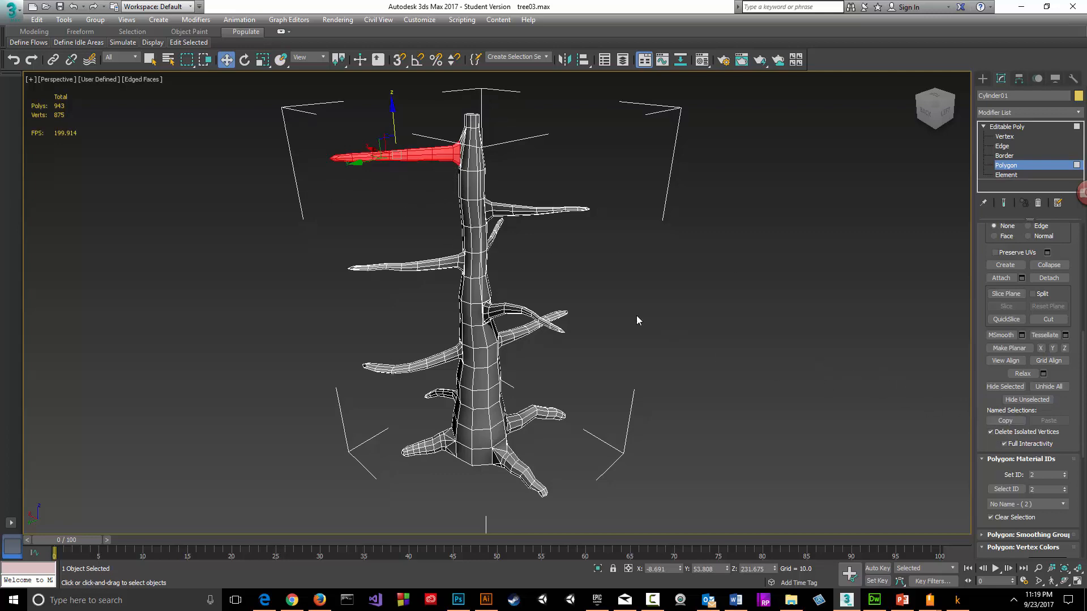
- Select the polygons of the second branch from the top and set their material ID to 3
{"action": "middle_click_drag", "start_coordinate": [580, 268], "coordinate": [565, 241], "text": "alt"}
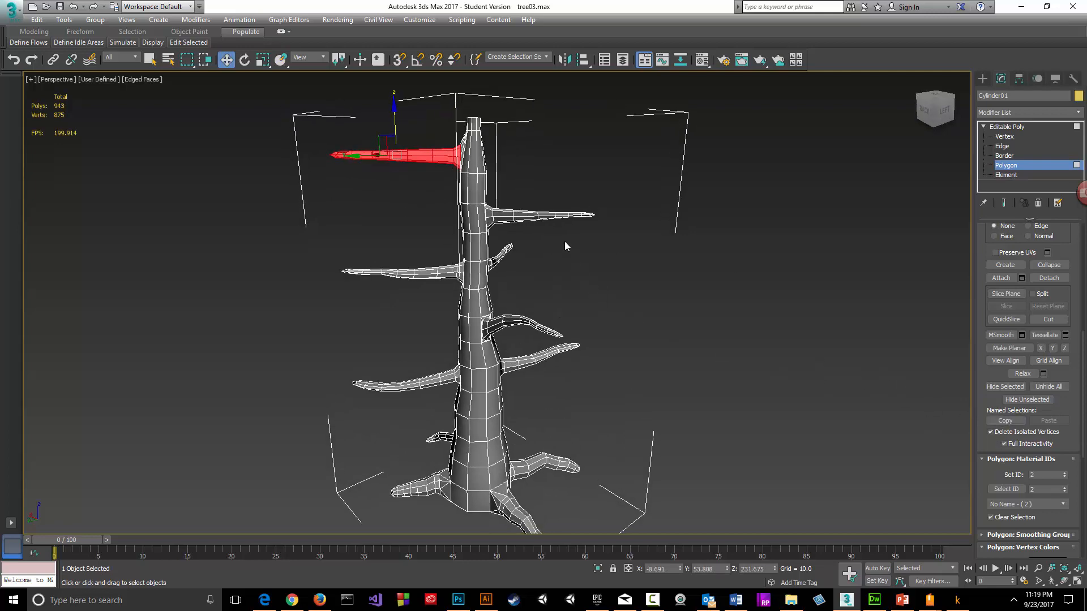
{"action": "left_click_drag", "start_coordinate": [490, 191], "coordinate": [518, 230]}
{"action": "left_click_drag", "start_coordinate": [608, 230], "coordinate": [608, 229]}
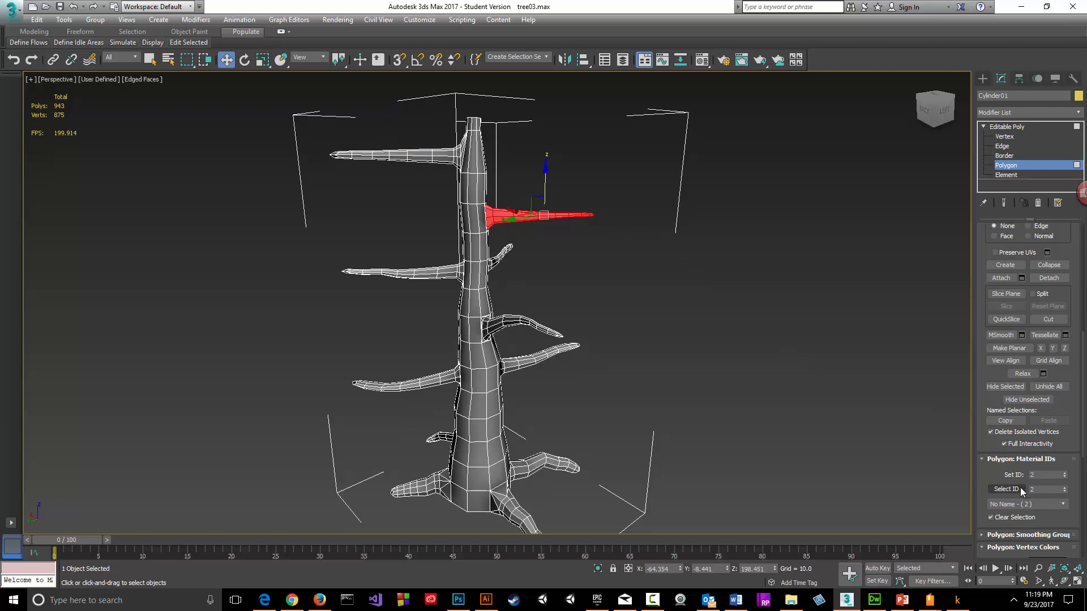
{"action": "middle_click_drag", "start_coordinate": [551, 258], "coordinate": [566, 258], "text": "alt"}
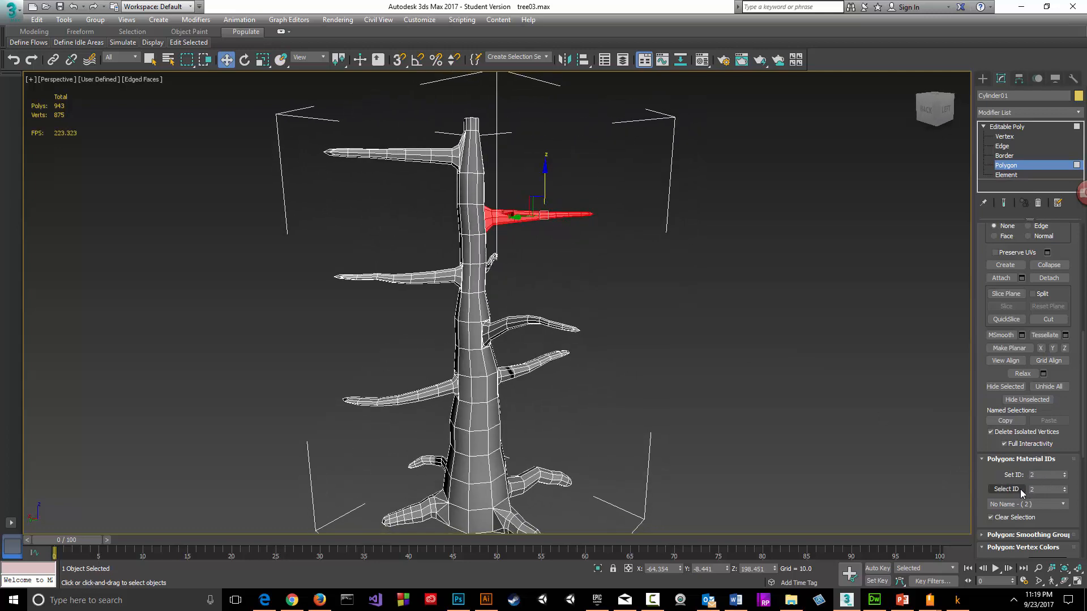
{"action": "double_click", "coordinate": [1033, 475]}
{"action": "type", "text": "3"}
{"action": "key", "text": "Return"}
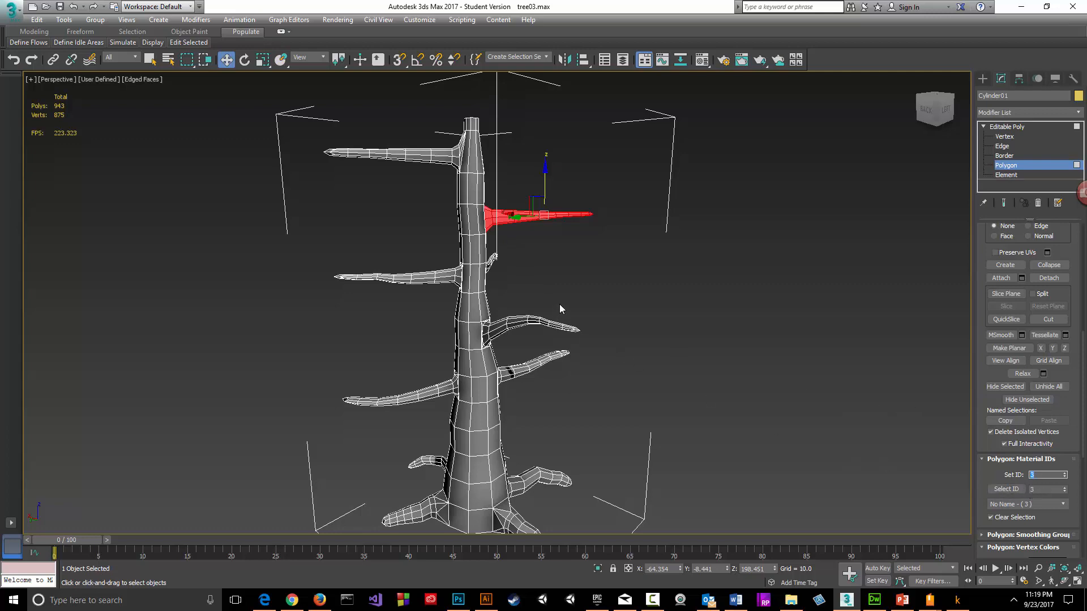
- Select the polygons of the branch two levels below the topmost one on the same side and set their material ID to 4
{"action": "middle_click_drag", "start_coordinate": [560, 306], "coordinate": [532, 302], "text": "alt"}
{"action": "left_click_drag", "start_coordinate": [326, 227], "coordinate": [461, 295]}
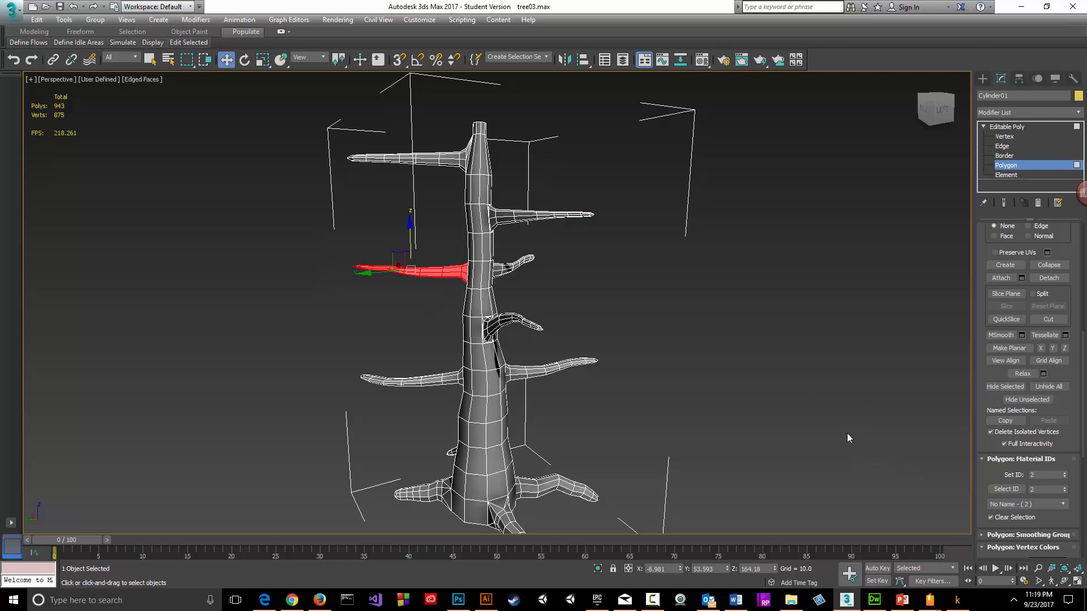
{"action": "double_click", "coordinate": [1043, 475]}
{"action": "key", "text": "Return"}
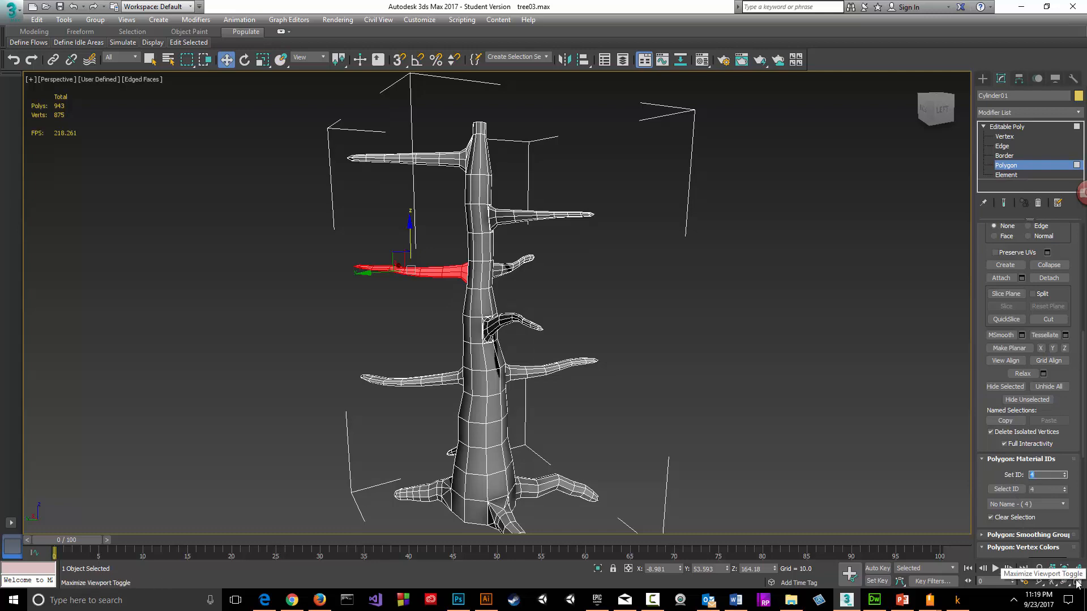
- Switch to the four-viewport layout, select the wavy branch at the same height as the ID 4 branch, and set its material ID to 5
{"action": "left_click", "coordinate": [1077, 584]}
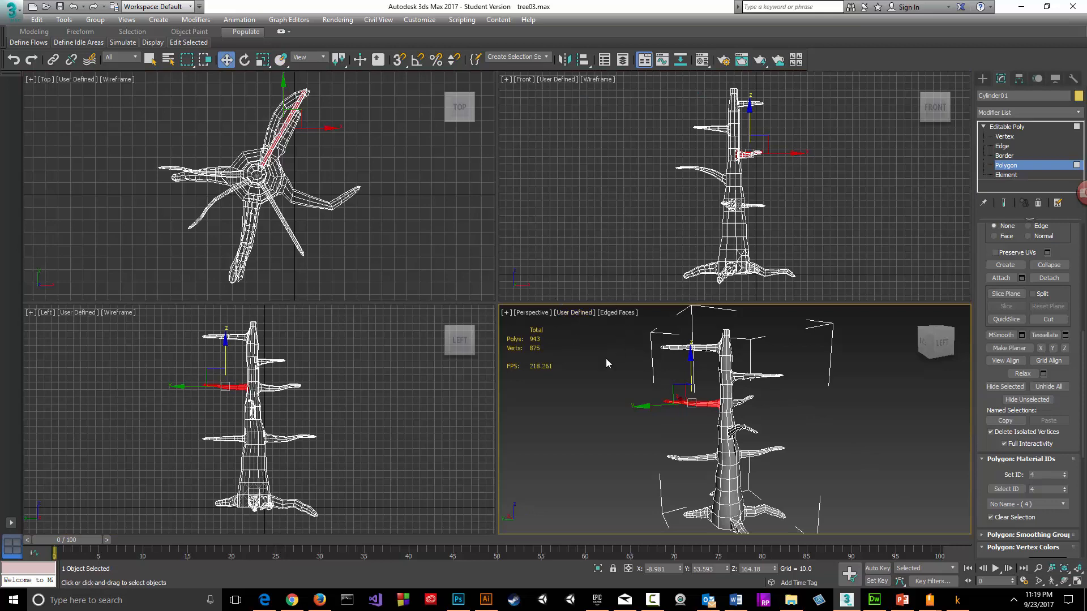
{"action": "scroll", "coordinate": [642, 427], "scroll_direction": "up", "scroll_amount": 10}
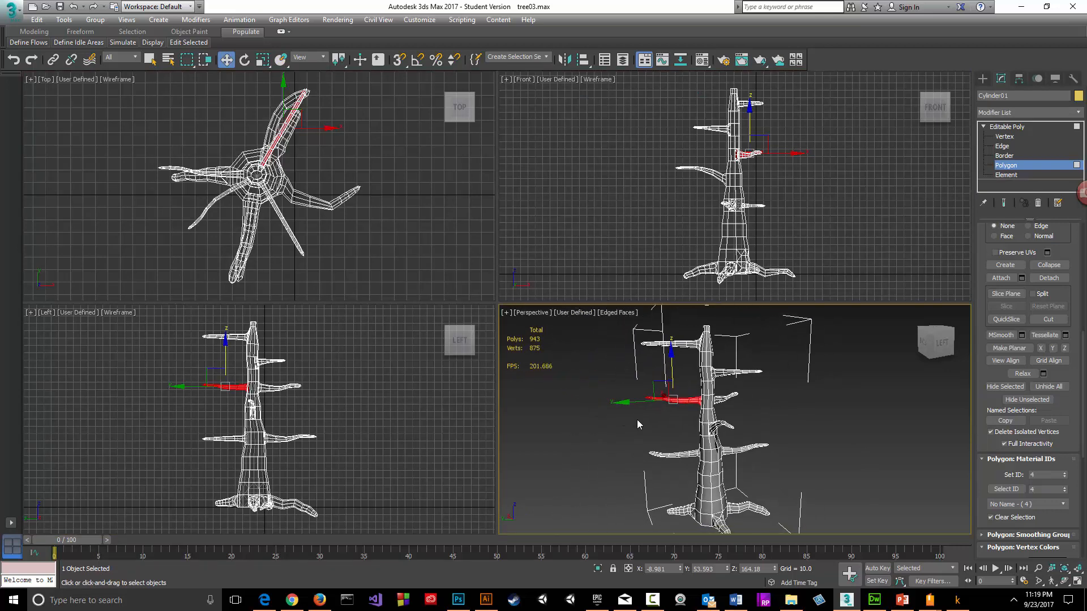
{"action": "scroll", "coordinate": [645, 423], "scroll_direction": "down", "scroll_amount": 5}
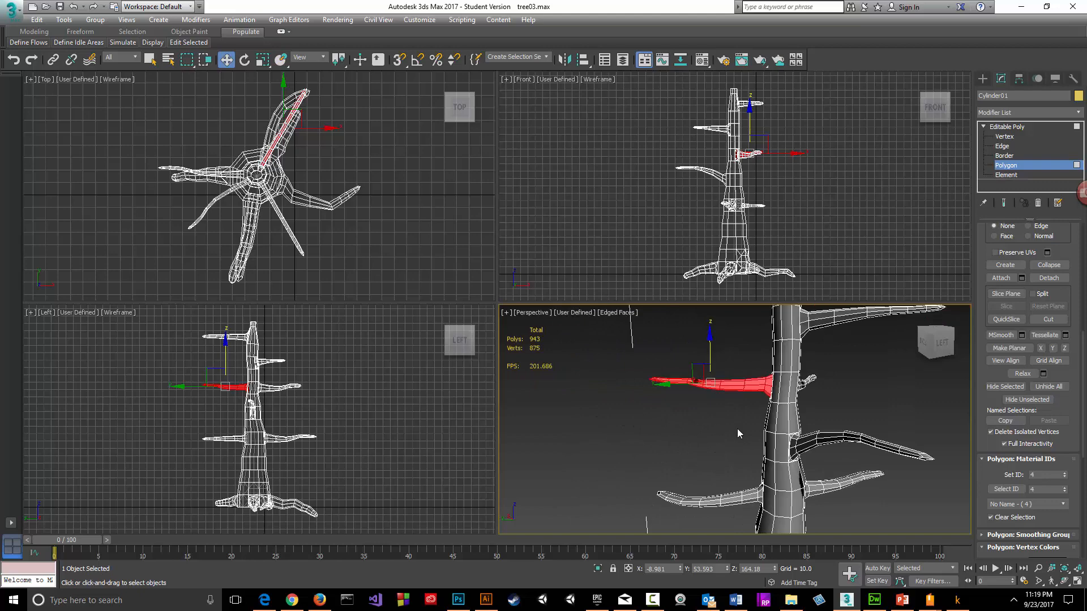
{"action": "middle_click_drag", "start_coordinate": [738, 428], "coordinate": [667, 420]}
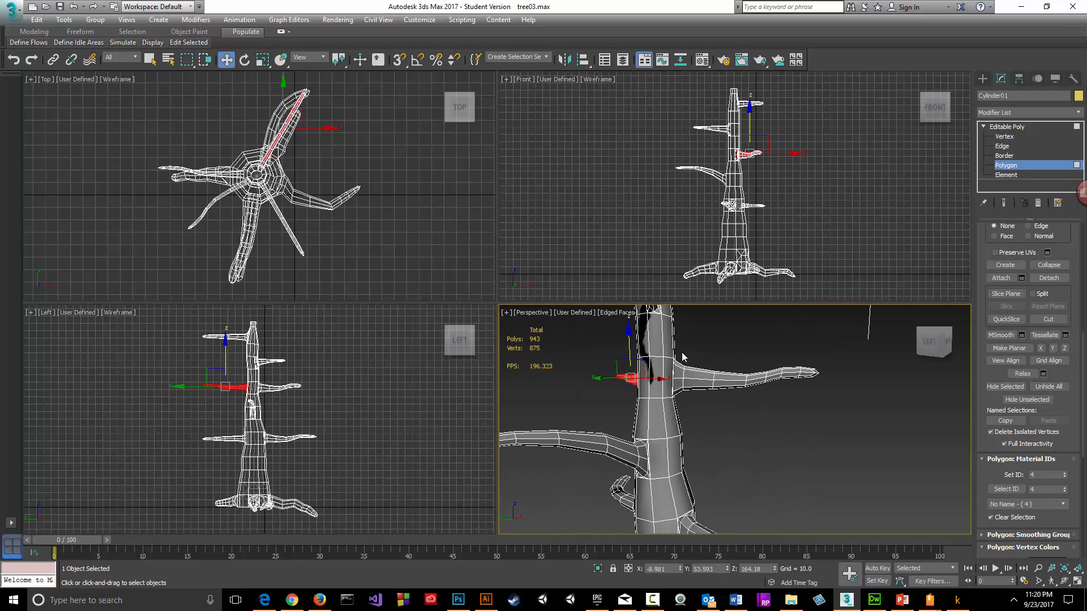
{"action": "left_click_drag", "start_coordinate": [680, 351], "coordinate": [883, 379]}
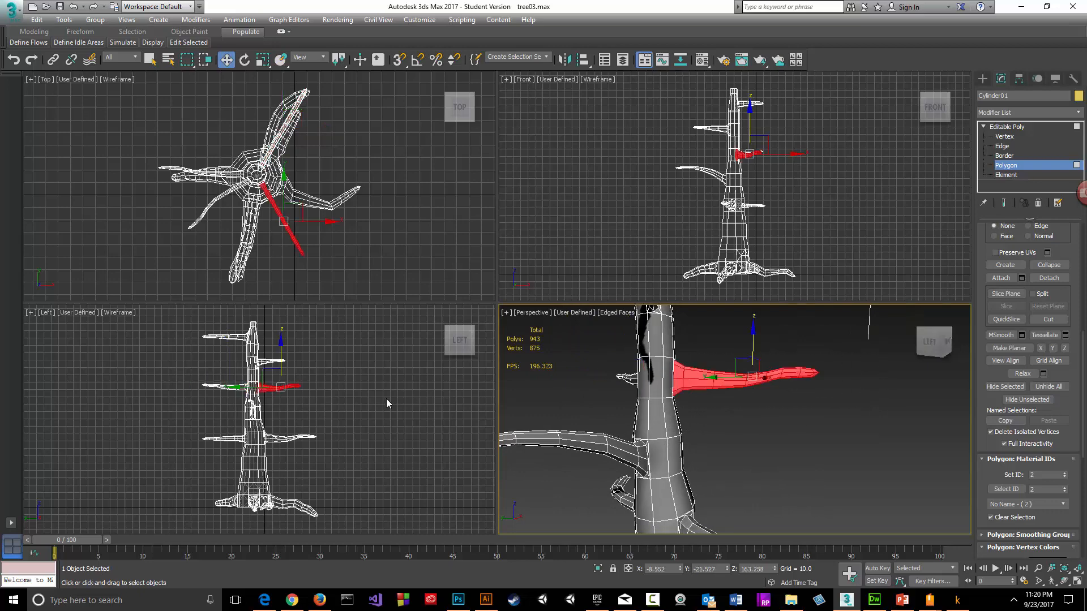
{"action": "scroll", "coordinate": [347, 406], "scroll_direction": "up", "scroll_amount": 6}
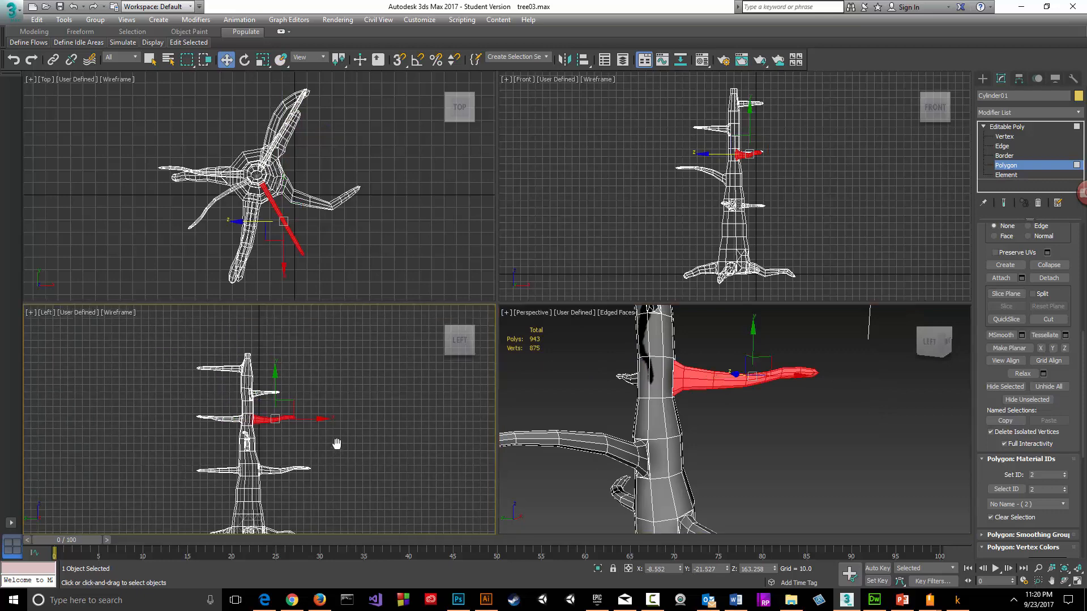
{"action": "middle_click_drag", "start_coordinate": [287, 420], "coordinate": [355, 433]}
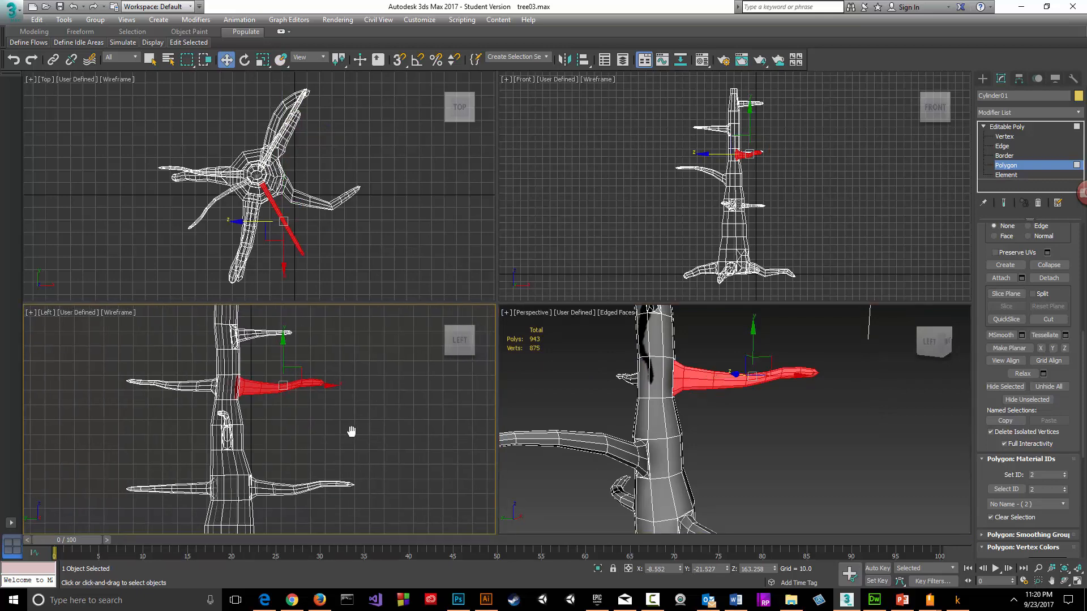
{"action": "double_click", "coordinate": [1048, 475]}
{"action": "type", "text": "5"}
{"action": "key", "text": "Return"}
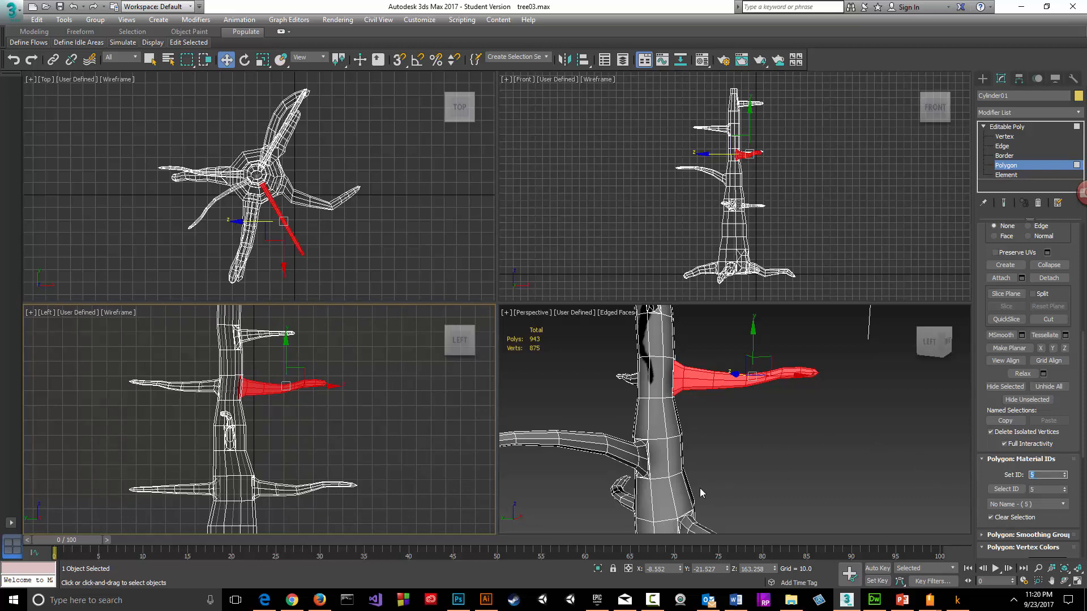
- Select the polygons of the curved mid-trunk branch below the ID 5 branch and set their material ID to 6
{"action": "middle_click_drag", "start_coordinate": [699, 488], "coordinate": [743, 454], "text": "alt"}
{"action": "left_click_drag", "start_coordinate": [675, 375], "coordinate": [806, 451]}
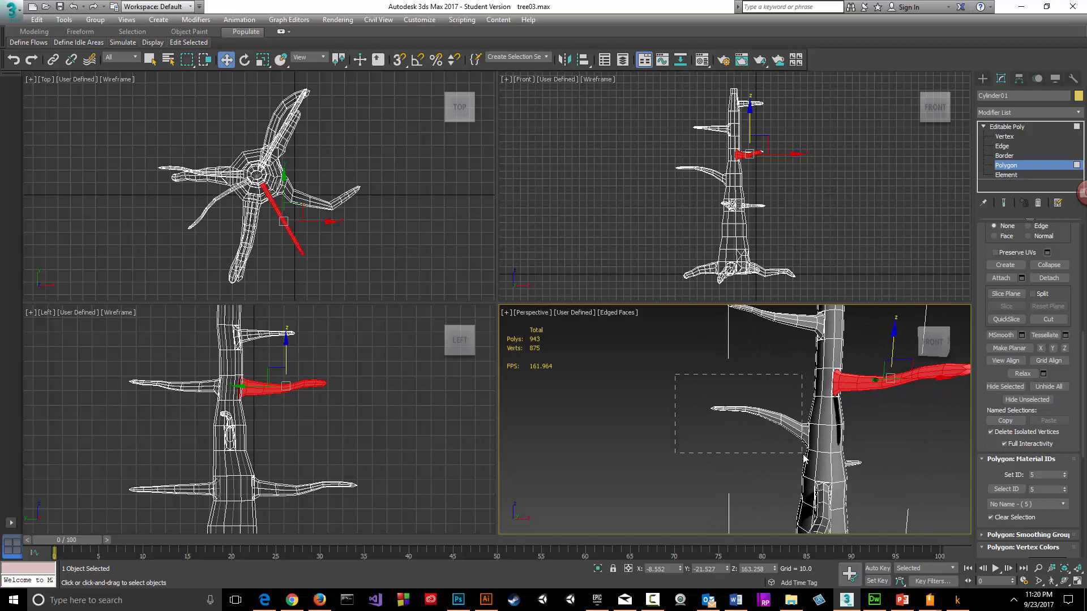
{"action": "left_click_drag", "start_coordinate": [806, 453], "coordinate": [802, 456]}
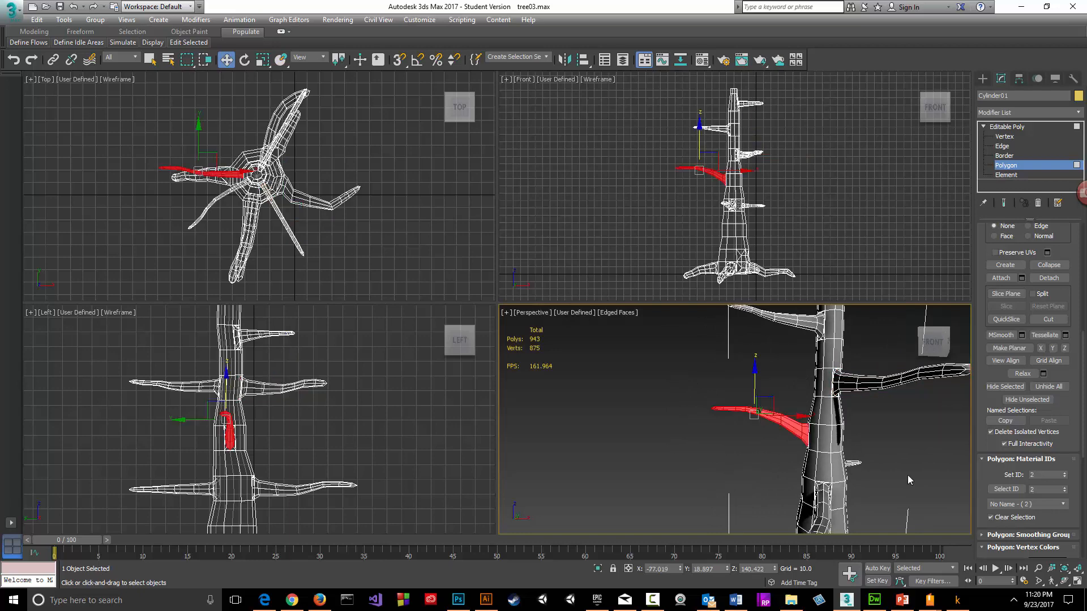
{"action": "left_click", "coordinate": [1045, 476]}
{"action": "type", "text": "6"}
- Select the polygons of the straight lower branch just below the ID 6 branch and set their material ID to 7
{"action": "middle_click_drag", "start_coordinate": [804, 485], "coordinate": [742, 479], "text": "alt"}
{"action": "middle_click_drag", "start_coordinate": [742, 478], "coordinate": [702, 431]}
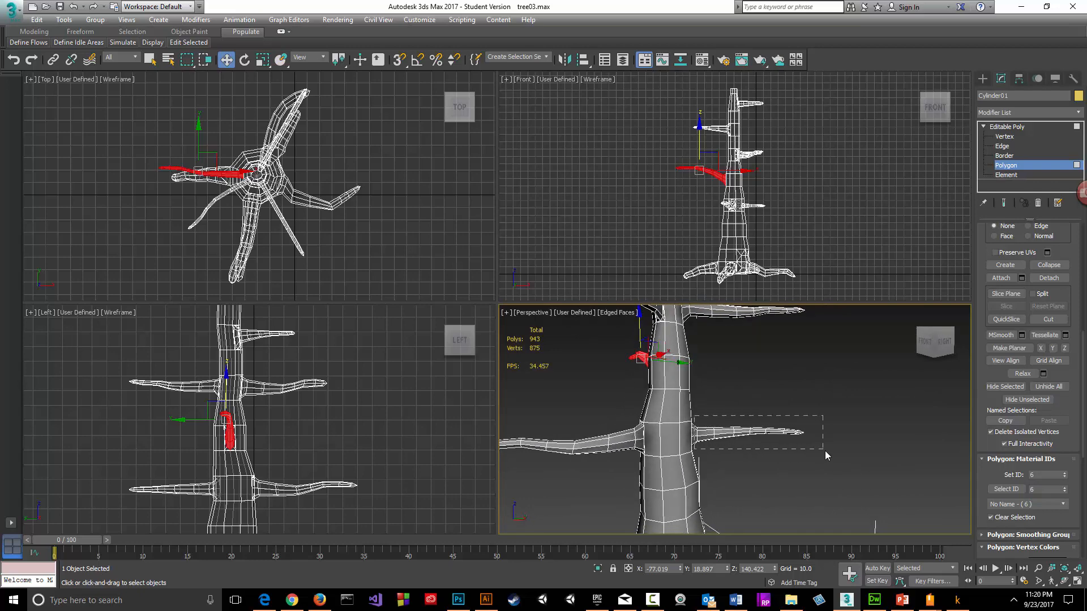
{"action": "left_click_drag", "start_coordinate": [825, 450], "coordinate": [825, 452]}
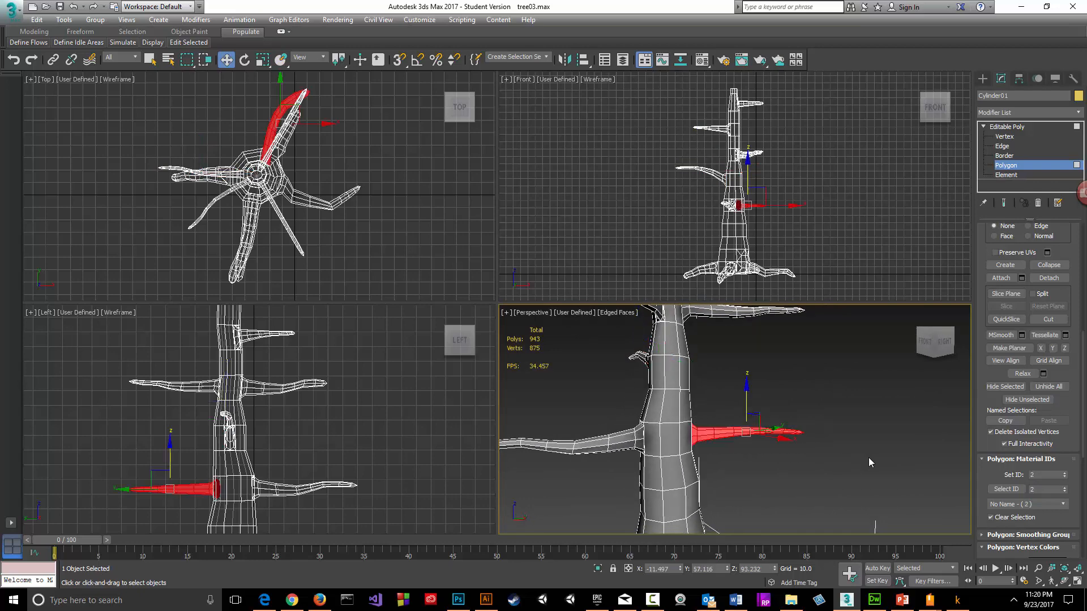
{"action": "left_click", "coordinate": [1041, 476]}
- Select the polygons of the wavy branch opposite the ID 7 branch and set their material ID to 8
{"action": "mouse_move", "coordinate": [840, 479]}
{"action": "middle_mouse_down", "text": "alt"}
{"action": "mouse_move", "coordinate": [810, 480]}
{"action": "mouse_move", "coordinate": [890, 466]}
{"action": "mouse_move", "coordinate": [838, 462]}
{"action": "middle_mouse_up", "text": "alt"}
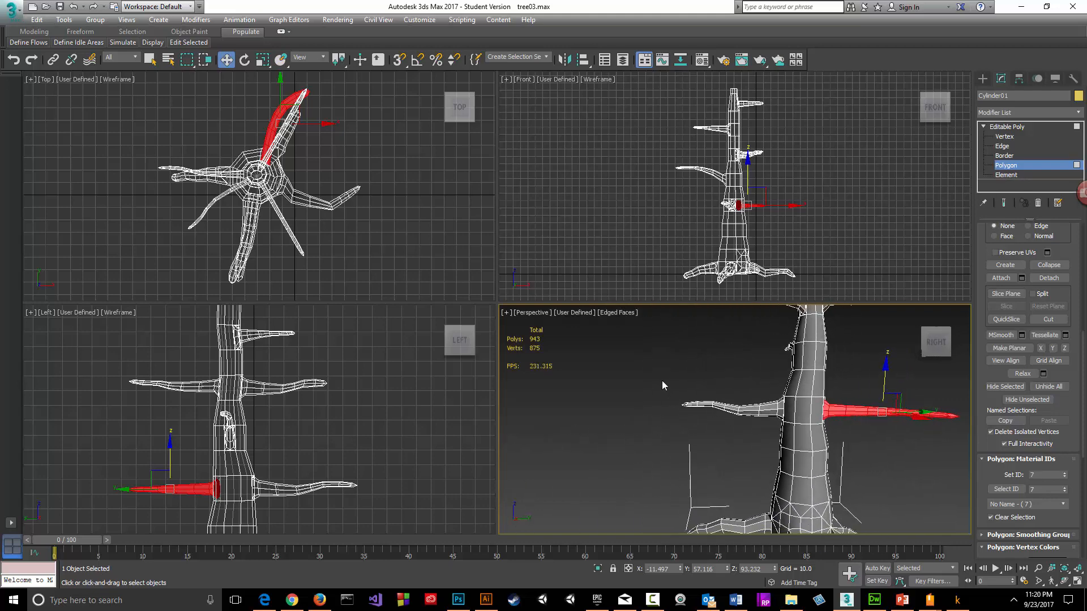
{"action": "mouse_move", "coordinate": [771, 431]}
{"action": "left_mouse_down"}
{"action": "mouse_move", "coordinate": [778, 444]}
{"action": "mouse_move", "coordinate": [779, 421]}
{"action": "left_mouse_up"}
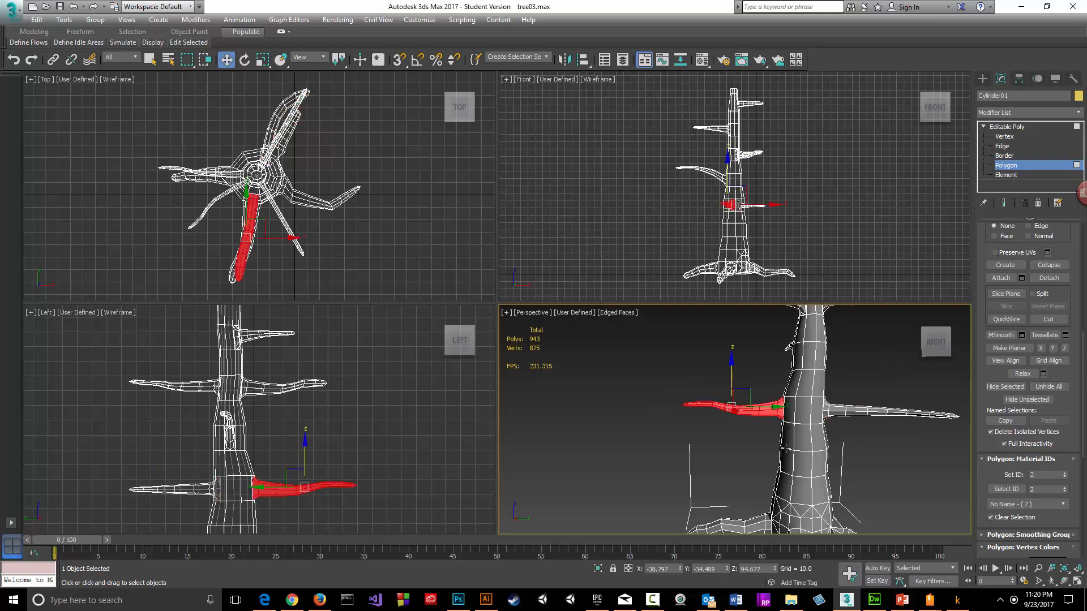
{"action": "double_click", "coordinate": [1042, 476]}
{"action": "key", "text": "Return"}
- Select the polygons of the short root beneath the ID 7 branch and set their material ID to 9
{"action": "middle_click_drag", "start_coordinate": [726, 468], "coordinate": [711, 482]}
{"action": "scroll", "coordinate": [711, 483], "scroll_direction": "down", "scroll_amount": 4}
{"action": "scroll", "coordinate": [714, 481], "scroll_direction": "up", "scroll_amount": 4}
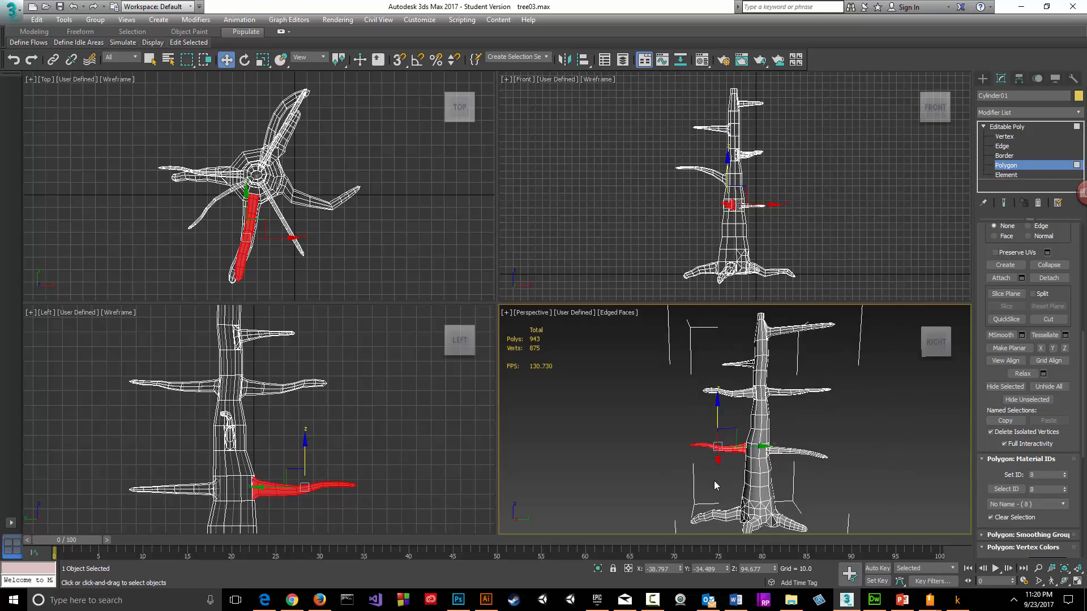
{"action": "middle_click_drag", "start_coordinate": [763, 426], "coordinate": [739, 527]}
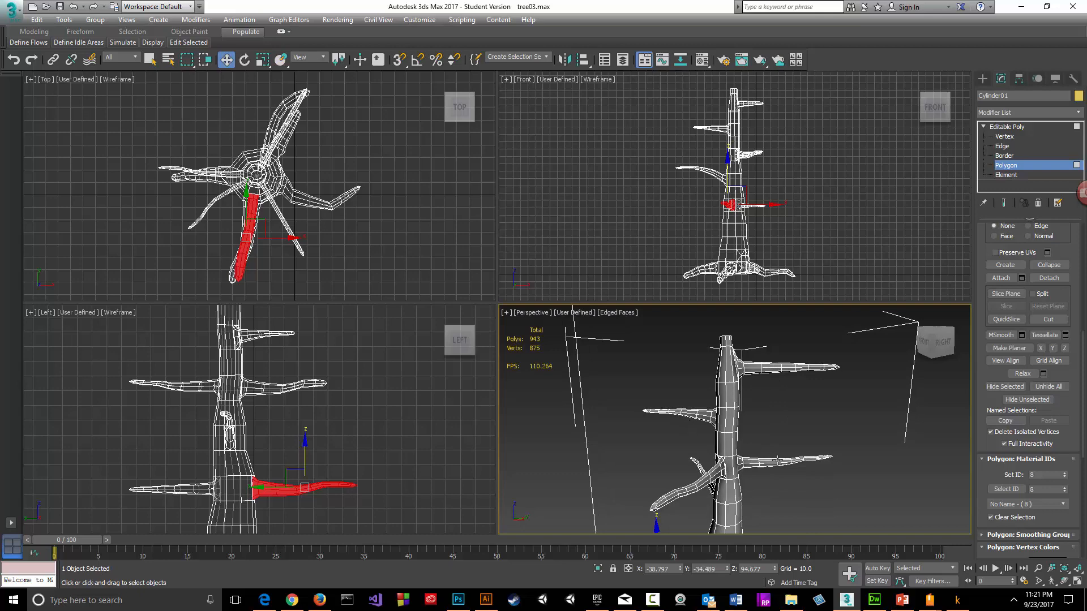
{"action": "middle_click_drag", "start_coordinate": [702, 497], "coordinate": [681, 462], "text": "alt"}
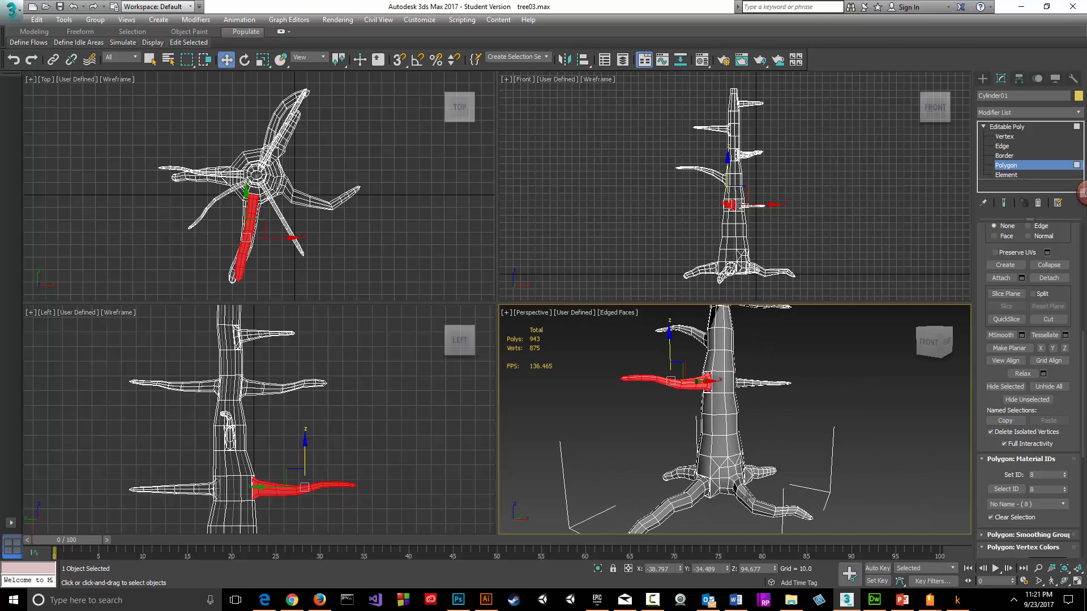
{"action": "middle_click_drag", "start_coordinate": [790, 500], "coordinate": [736, 439], "text": "alt"}
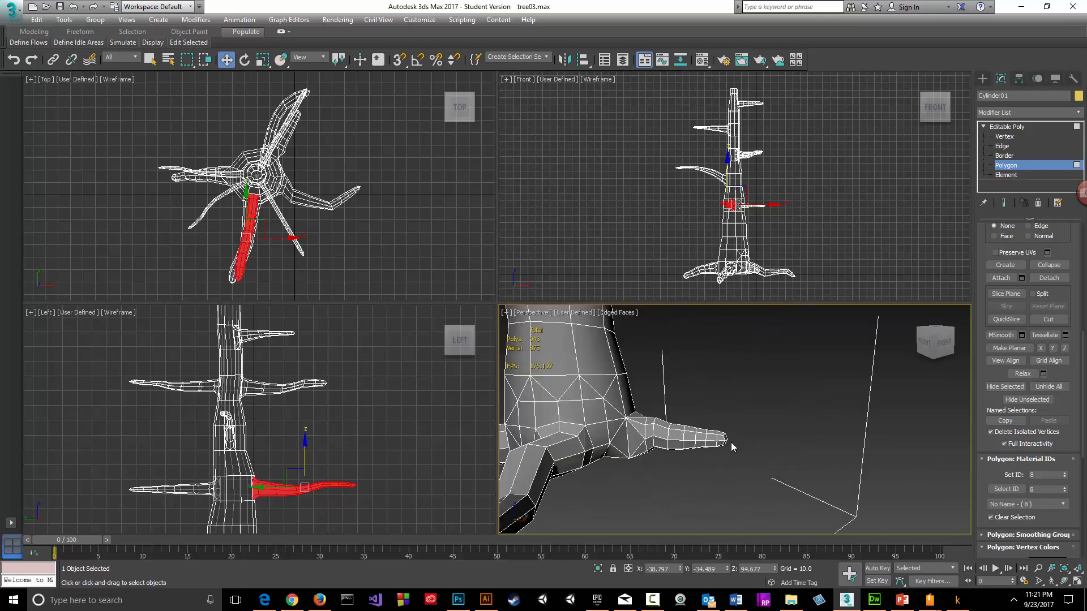
{"action": "scroll", "coordinate": [753, 450], "scroll_direction": "up", "scroll_amount": 4}
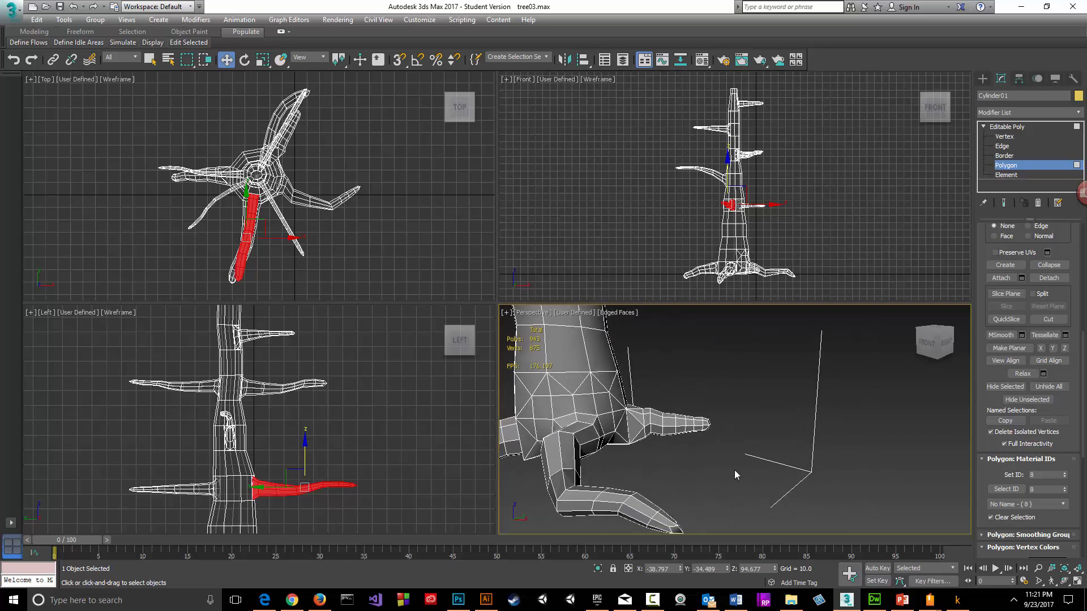
{"action": "left_click", "coordinate": [735, 470]}
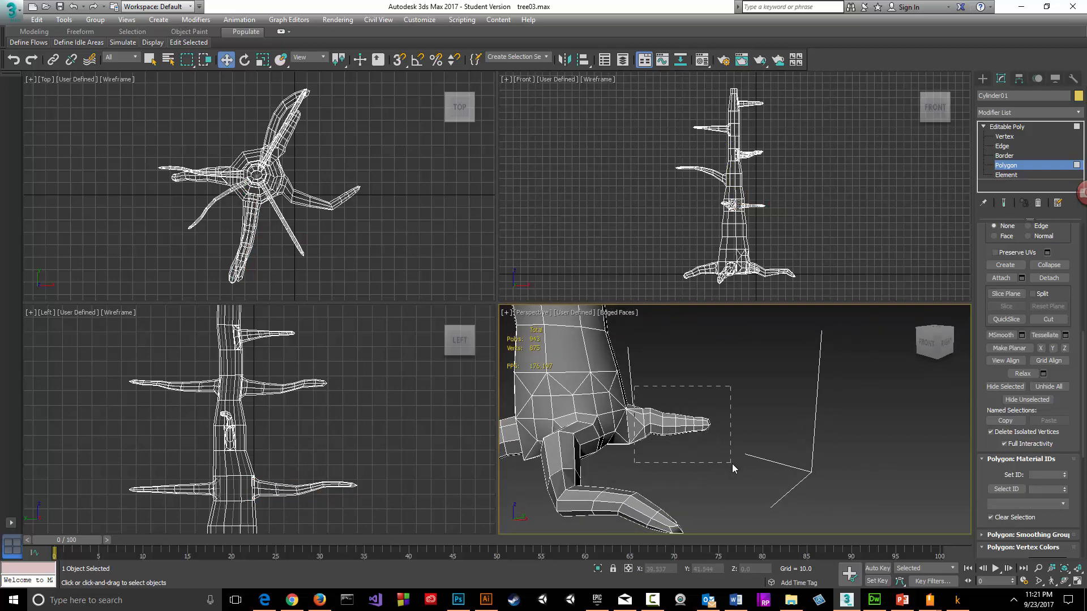
{"action": "left_click_drag", "start_coordinate": [732, 464], "coordinate": [740, 464]}
{"action": "middle_click_drag", "start_coordinate": [743, 465], "coordinate": [881, 484], "text": "alt"}
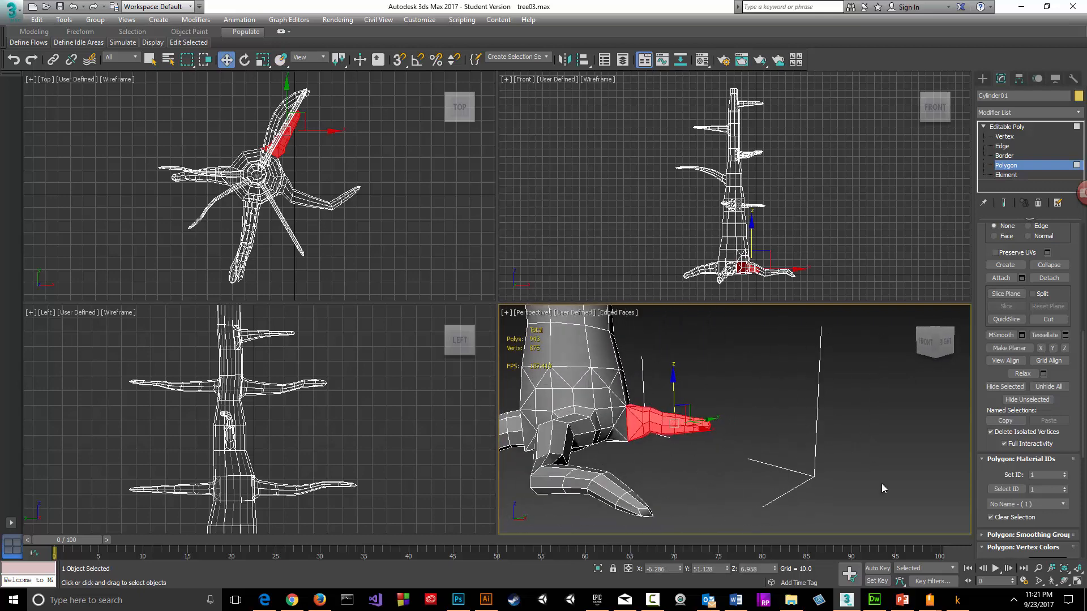
{"action": "left_click", "coordinate": [1036, 474]}
{"action": "type", "text": "9"}
{"action": "key", "text": "Return"}
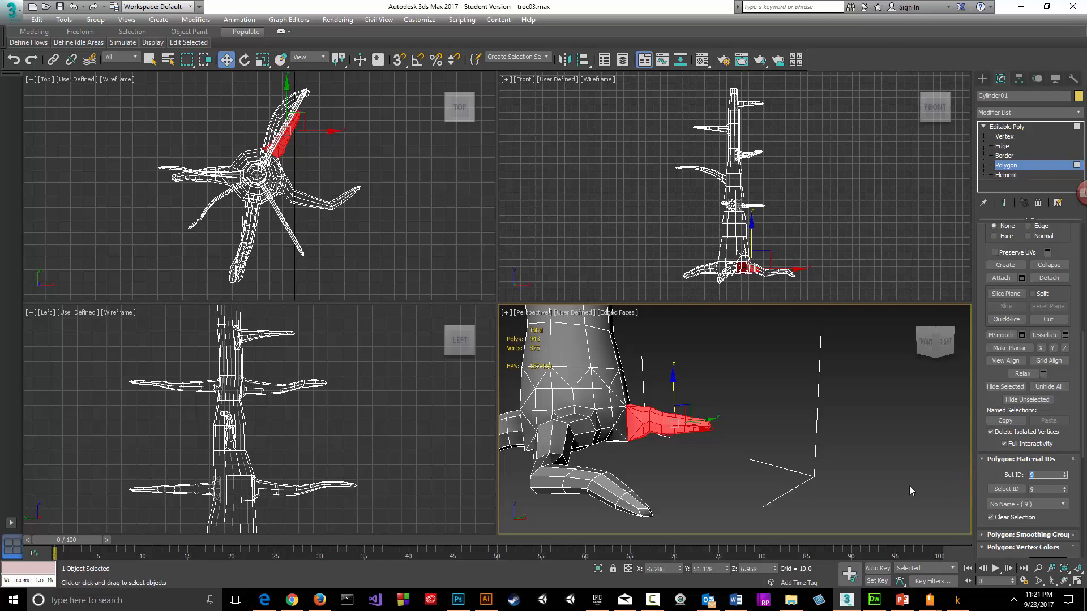
- Select the polygons of the short root that points the same way as the ID 6 branch
{"action": "middle_click_drag", "start_coordinate": [910, 486], "coordinate": [735, 490], "text": "alt"}
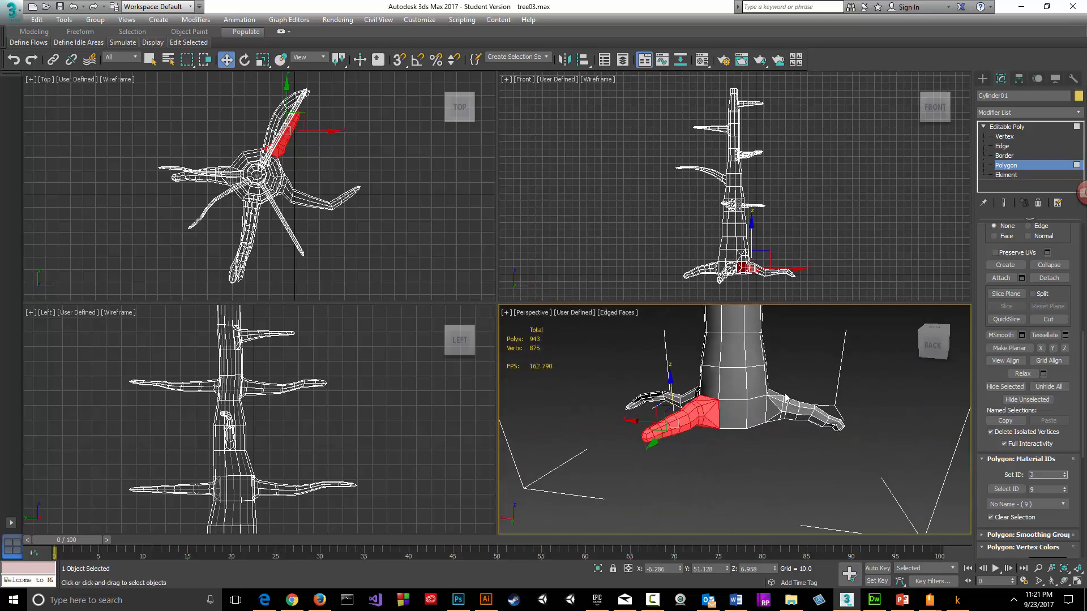
{"action": "left_click_drag", "start_coordinate": [778, 391], "coordinate": [844, 461]}
{"action": "middle_click_drag", "start_coordinate": [888, 467], "coordinate": [698, 463], "text": "alt"}
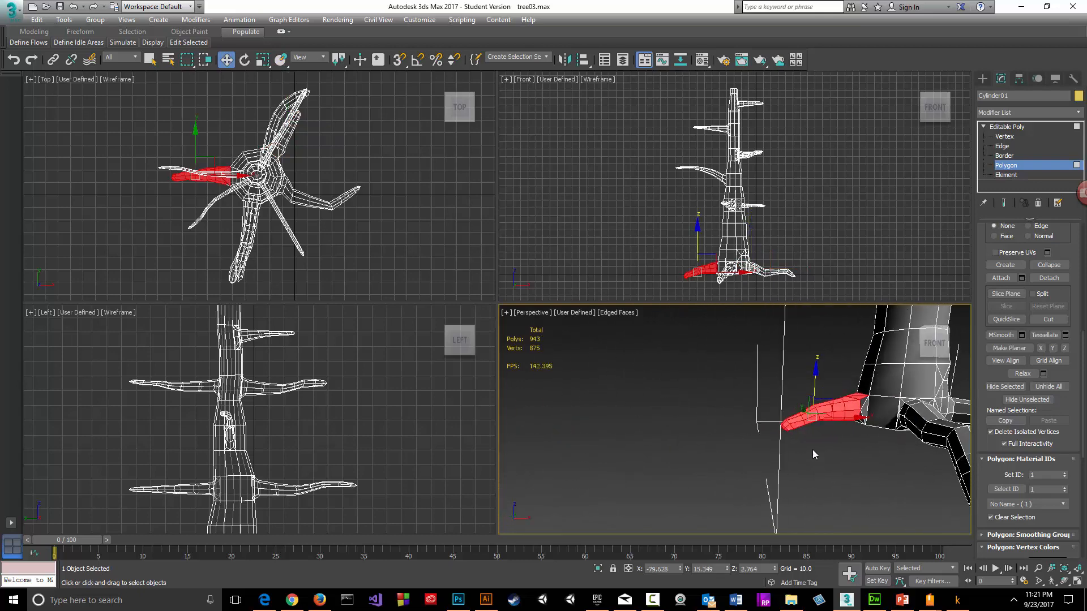
{"action": "scroll", "coordinate": [860, 450], "scroll_direction": "up", "scroll_amount": 5}
{"action": "scroll", "coordinate": [860, 449], "scroll_direction": "up", "scroll_amount": 1}
{"action": "scroll", "coordinate": [861, 451], "scroll_direction": "down", "scroll_amount": 1}
{"action": "middle_click_drag", "start_coordinate": [868, 443], "coordinate": [848, 449]}
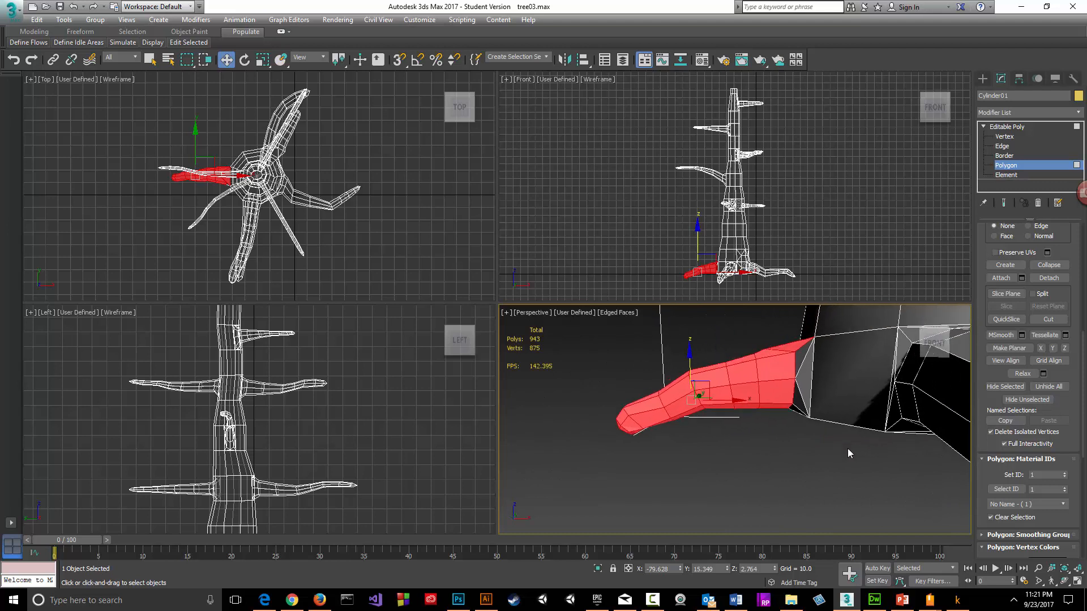
- Add the missing faces where this root joins the trunk to the selection and set the root's material ID to 10
{"action": "left_click", "coordinate": [811, 367], "text": "ctrl"}
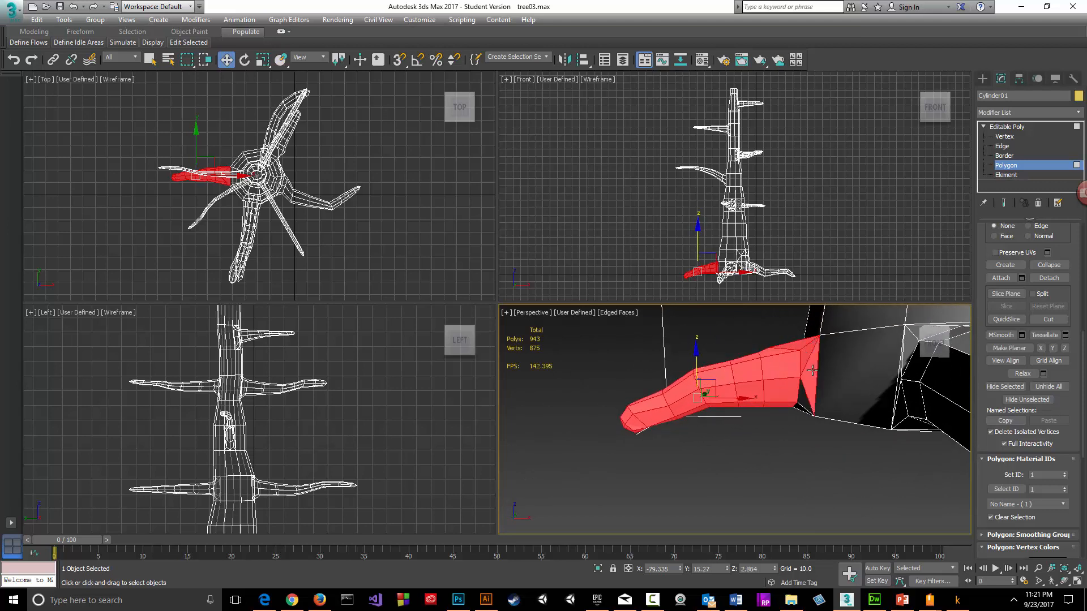
{"action": "left_click", "coordinate": [828, 425]}
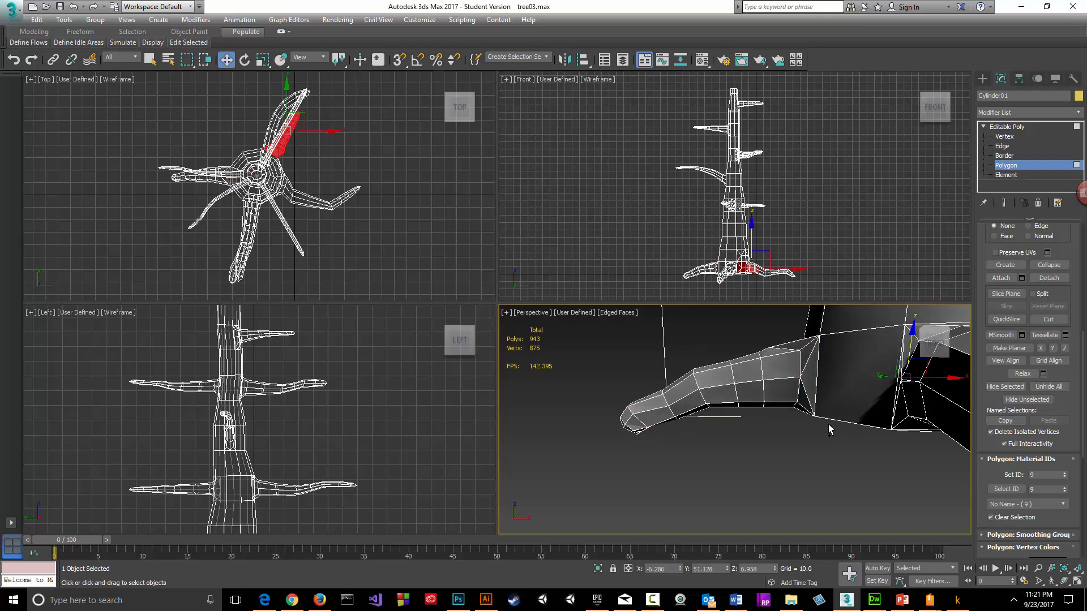
{"action": "left_click", "coordinate": [805, 353], "text": "ctrl"}
{"action": "left_click", "coordinate": [811, 366], "text": "ctrl"}
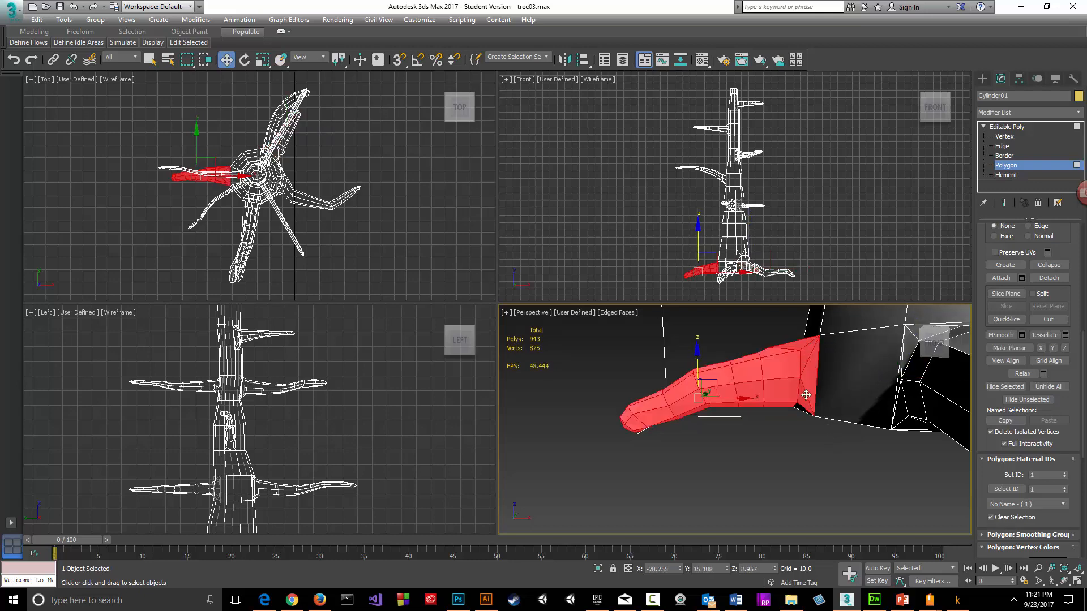
{"action": "left_click", "coordinate": [805, 401], "text": "ctrl"}
{"action": "left_click", "coordinate": [797, 407], "text": "ctrl"}
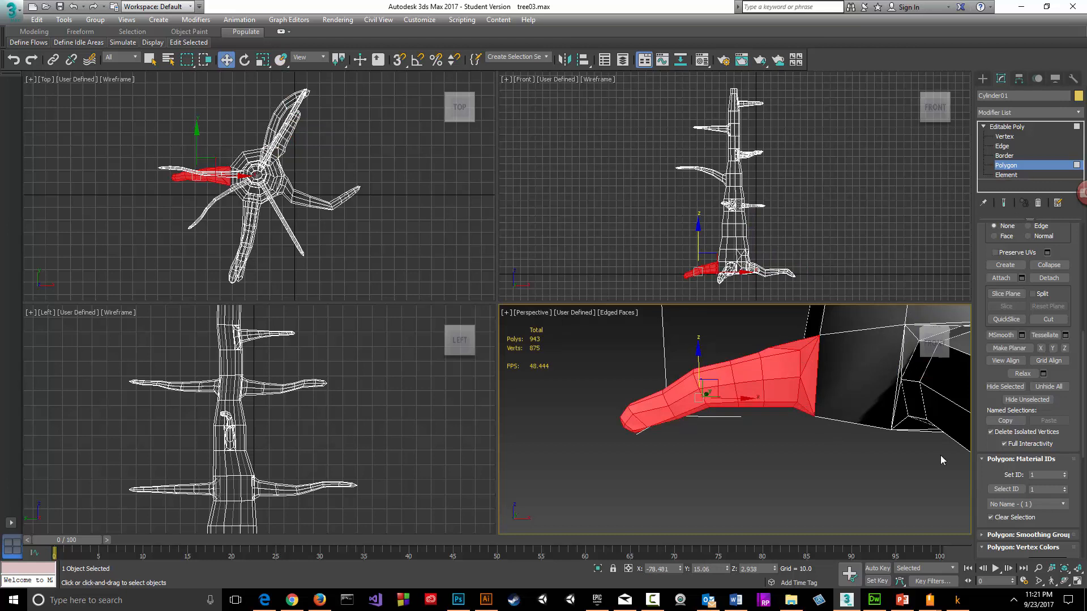
{"action": "left_click", "coordinate": [1044, 476]}
- Select the polygons of the long root beneath the ID 8 branch and set their material ID to 11
{"action": "middle_click_drag", "start_coordinate": [795, 532], "coordinate": [828, 470], "text": "alt"}
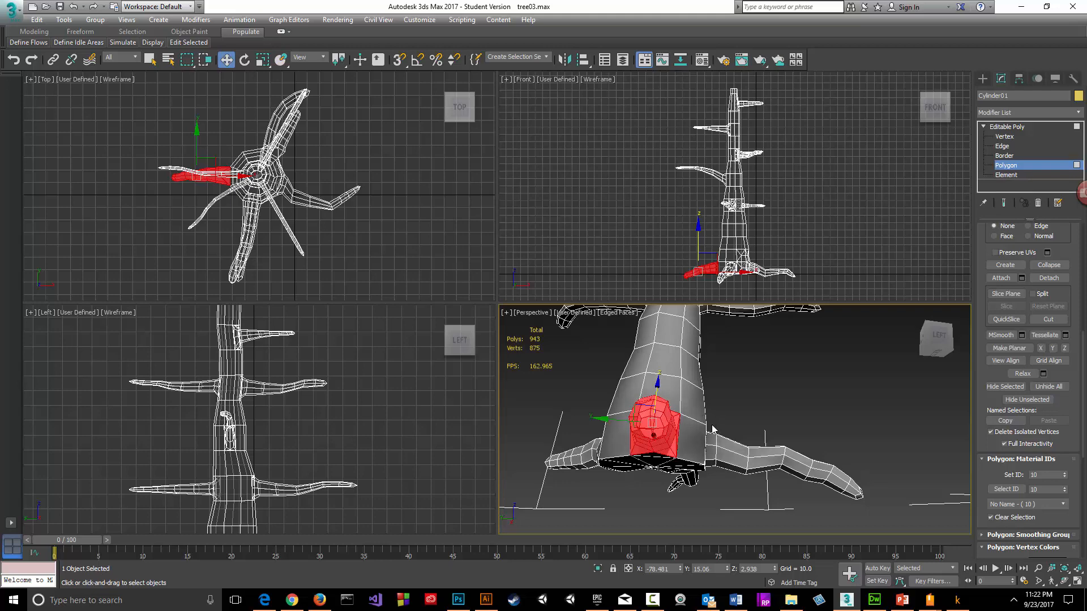
{"action": "left_click_drag", "start_coordinate": [711, 422], "coordinate": [784, 486]}
{"action": "left_click_drag", "start_coordinate": [897, 538], "coordinate": [898, 537]}
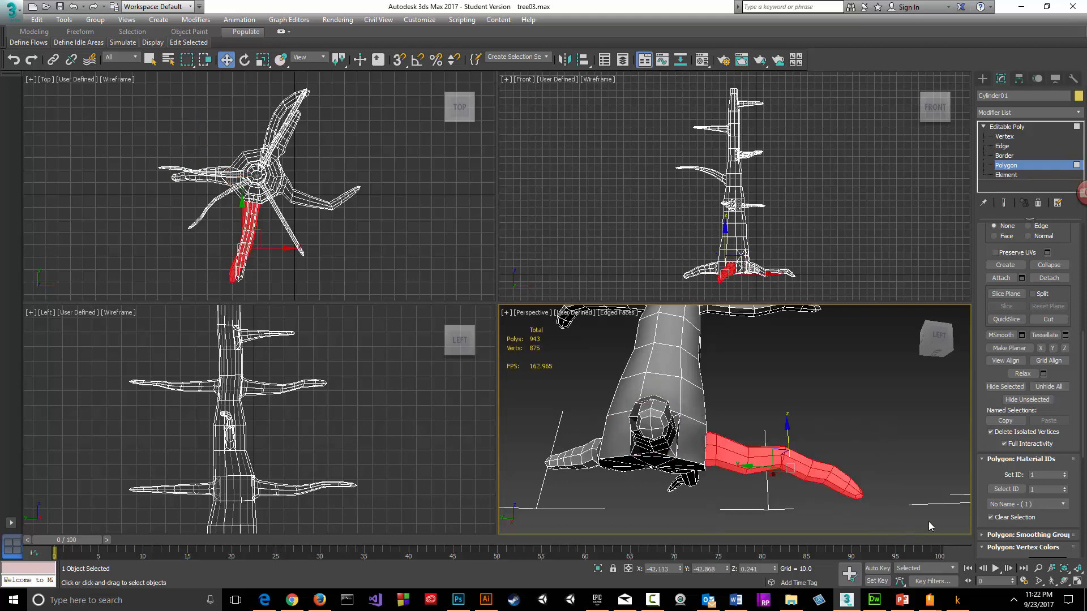
{"action": "left_click", "coordinate": [1041, 476]}
{"action": "type", "text": "11"}
{"action": "key", "text": "Return"}
- Select the polygons of the remaining bent root, including the missed face on its underside at the trunk
{"action": "middle_click_drag", "start_coordinate": [933, 504], "coordinate": [727, 489], "text": "alt"}
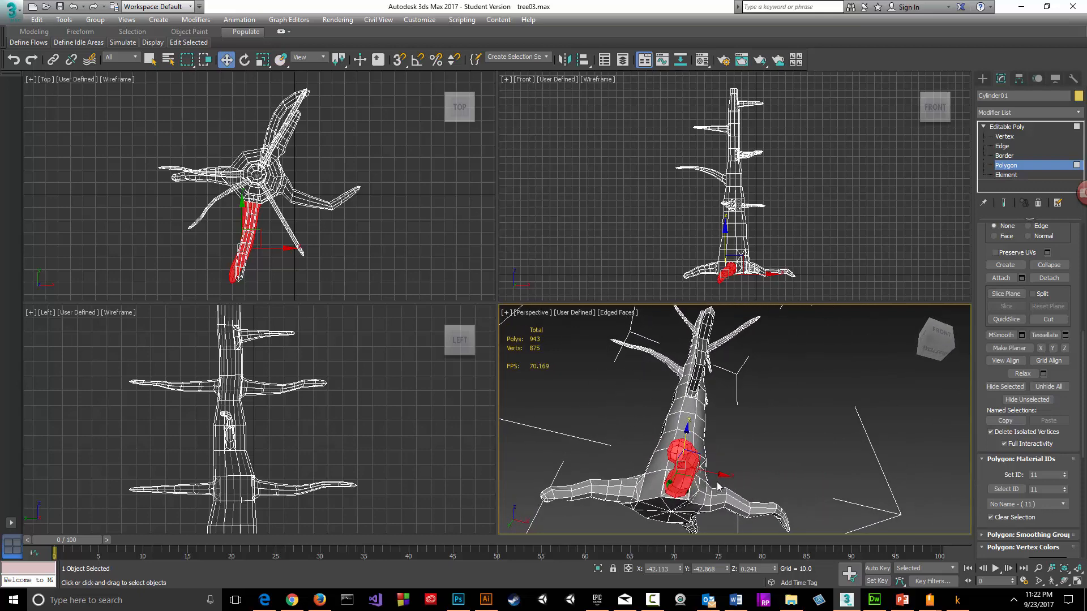
{"action": "left_click_drag", "start_coordinate": [709, 481], "coordinate": [797, 533]}
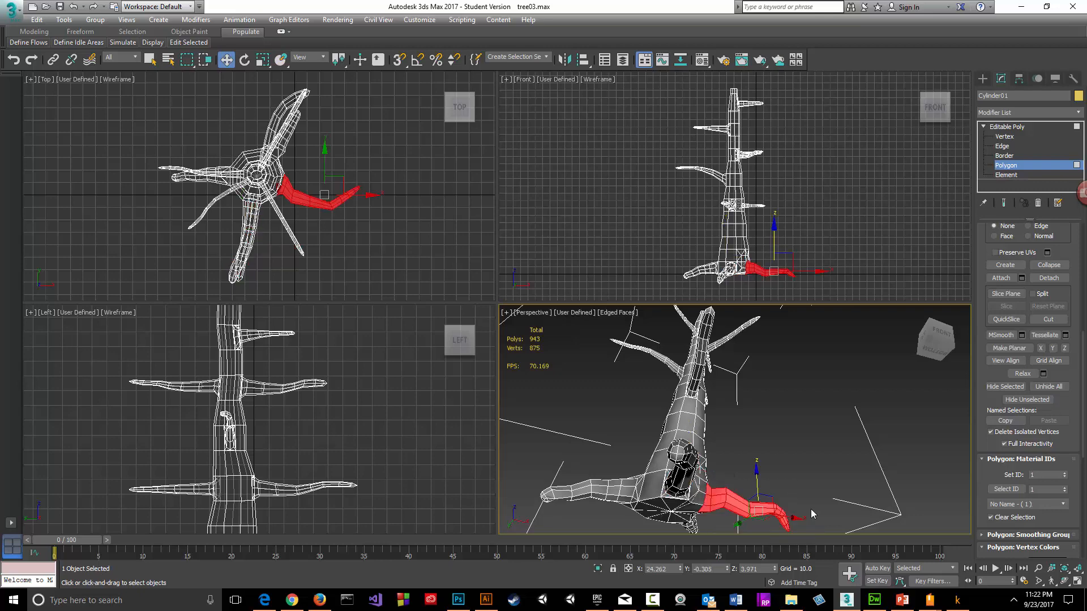
{"action": "middle_click_drag", "start_coordinate": [811, 508], "coordinate": [592, 419], "text": "alt"}
{"action": "scroll", "coordinate": [746, 471], "scroll_direction": "up", "scroll_amount": 2}
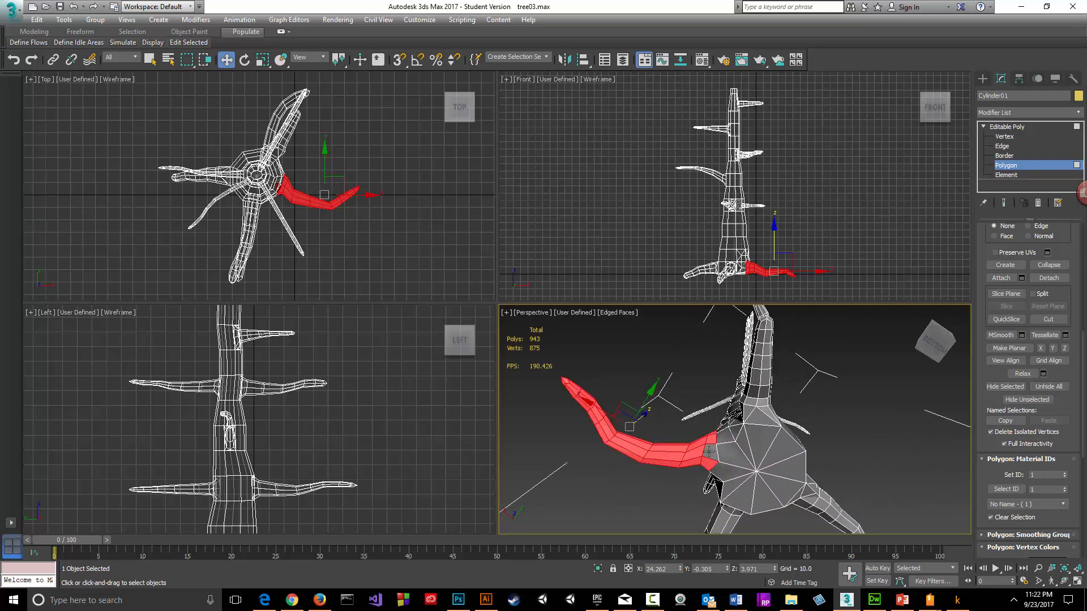
{"action": "left_click_drag", "start_coordinate": [708, 451], "coordinate": [711, 452]}
{"action": "key", "text": "F2"}
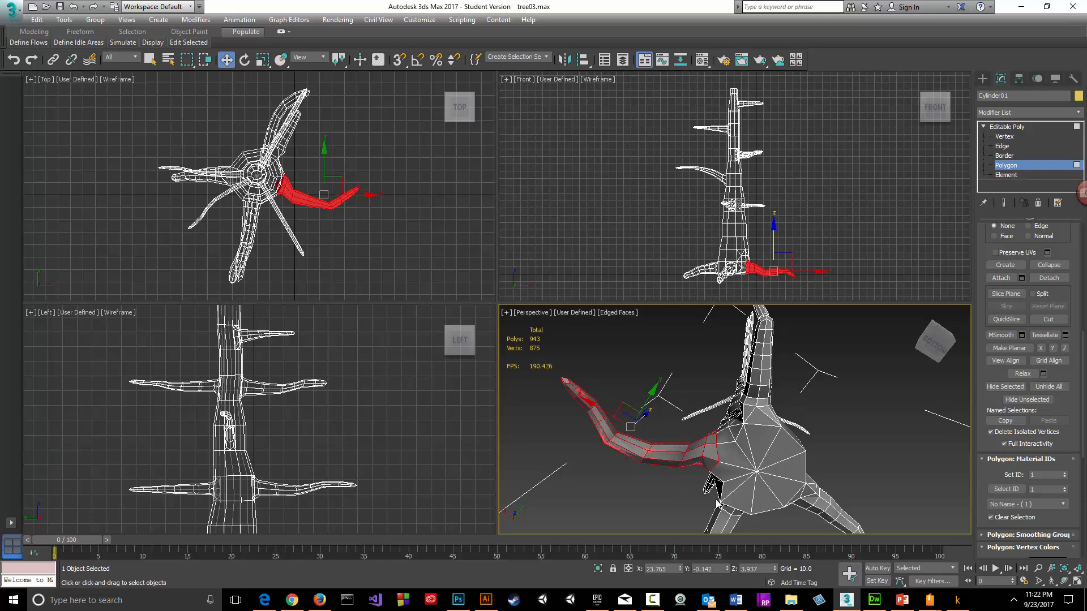
{"action": "key", "text": "F2"}
- Set the material ID of the selected bent root to 12
{"action": "middle_click_drag", "start_coordinate": [671, 484], "coordinate": [833, 535], "text": "alt"}
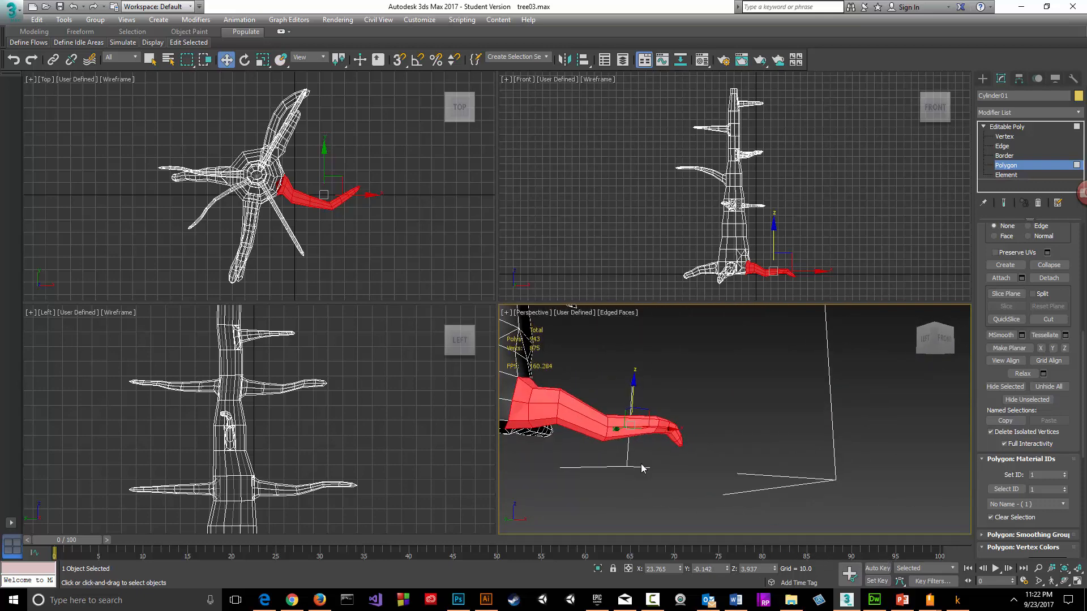
{"action": "middle_click_drag", "start_coordinate": [642, 469], "coordinate": [921, 473], "text": "alt"}
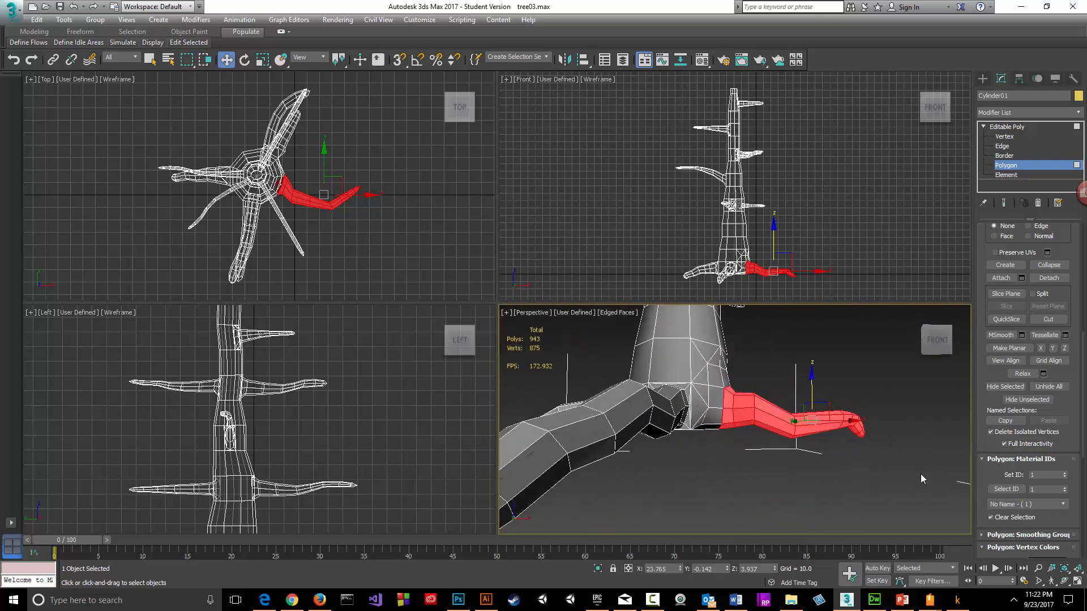
{"action": "left_click", "coordinate": [1033, 475]}
{"action": "key", "text": "Return"}
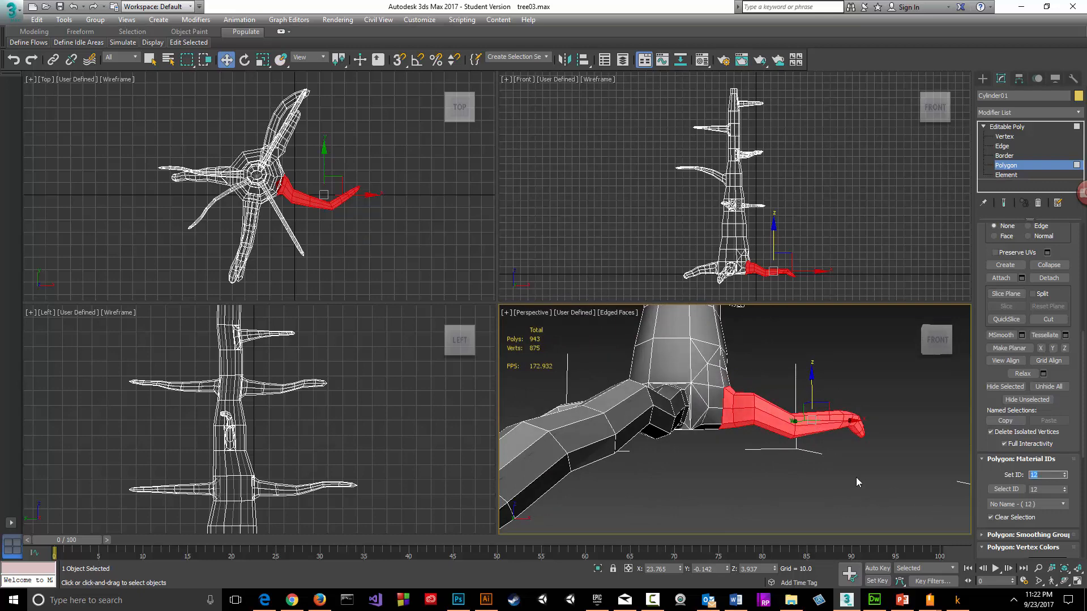
- Maximize the perspective view, select all polygons with material ID 1, and examine the trunk and its underside
{"action": "scroll", "coordinate": [808, 479], "scroll_direction": "down", "scroll_amount": 5}
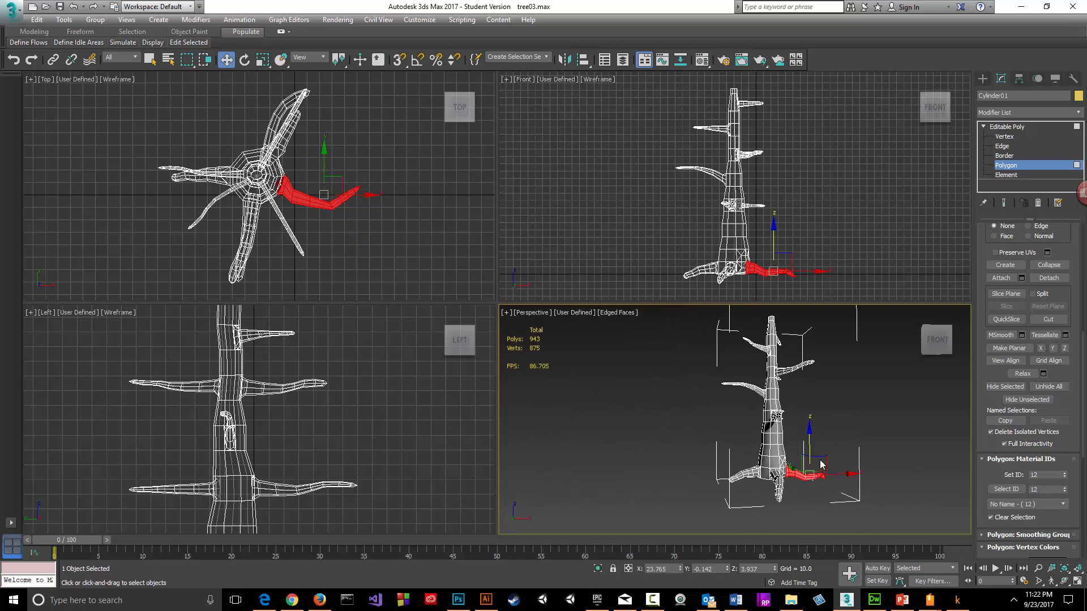
{"action": "middle_click_drag", "start_coordinate": [820, 468], "coordinate": [670, 464], "text": "alt"}
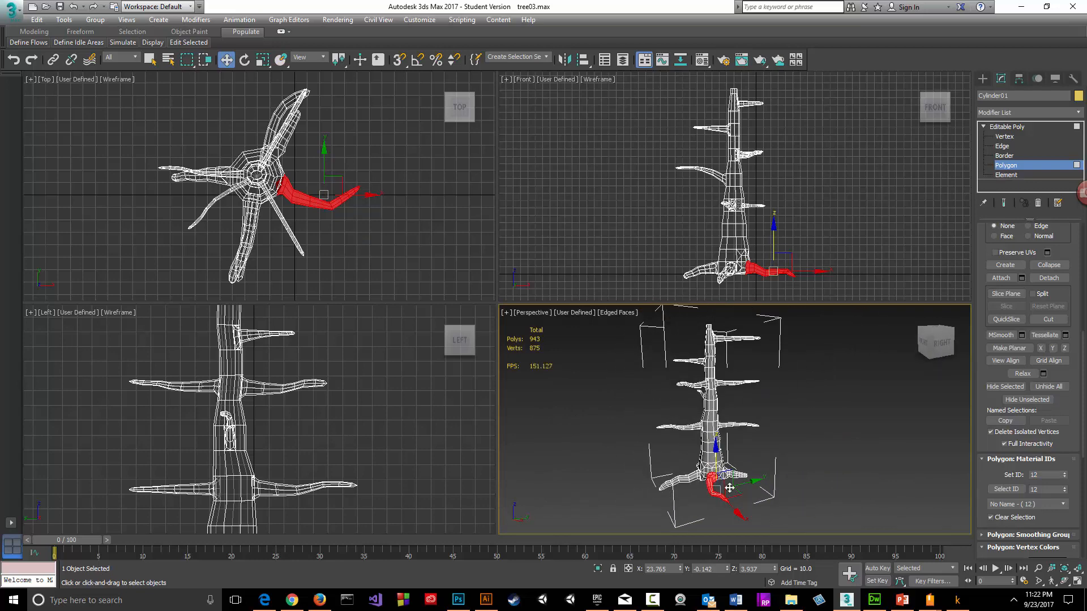
{"action": "key", "text": "alt+w"}
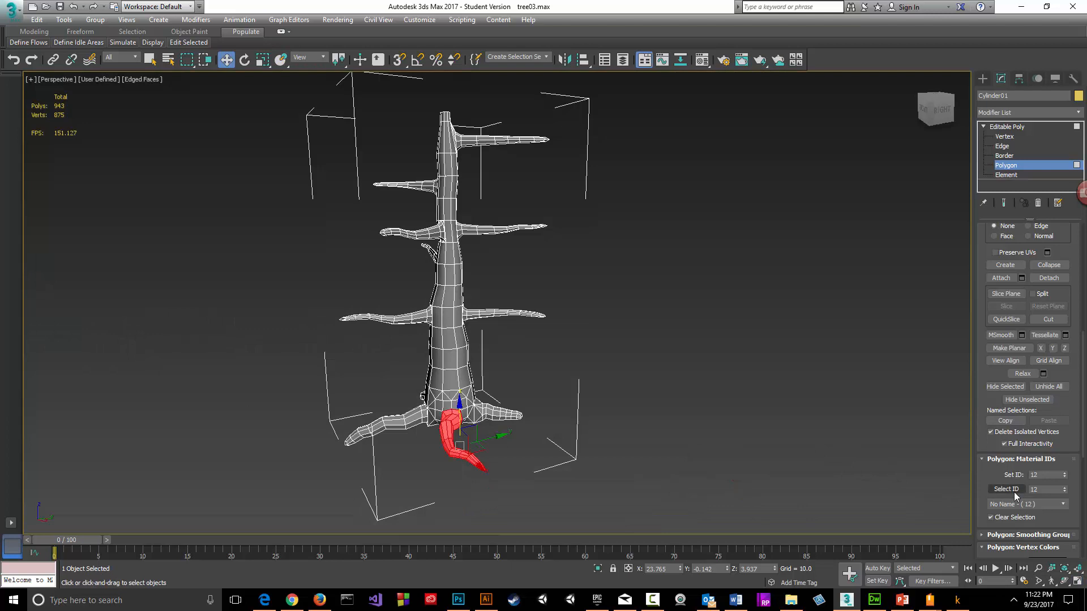
{"action": "left_click", "coordinate": [1045, 489]}
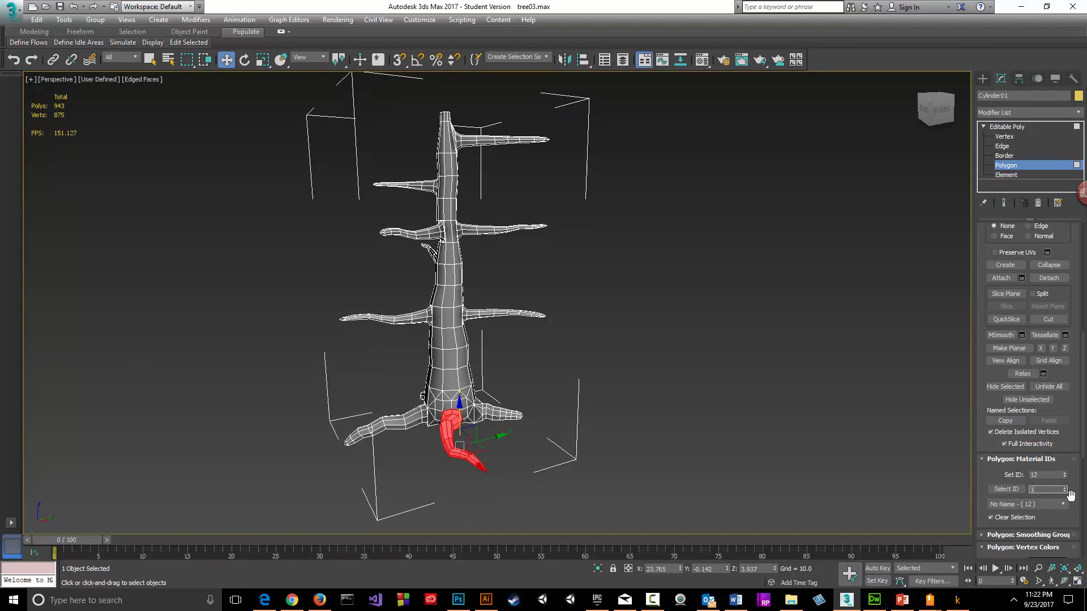
{"action": "left_click", "coordinate": [854, 458]}
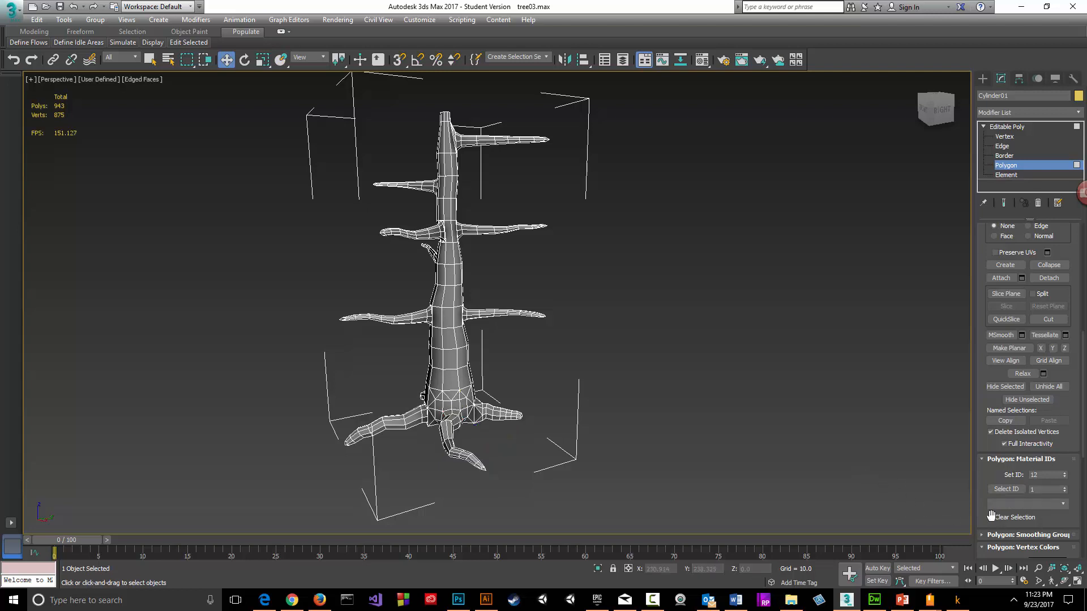
{"action": "left_click", "coordinate": [1035, 490]}
{"action": "type", "text": "1"}
{"action": "left_click", "coordinate": [1003, 490]}
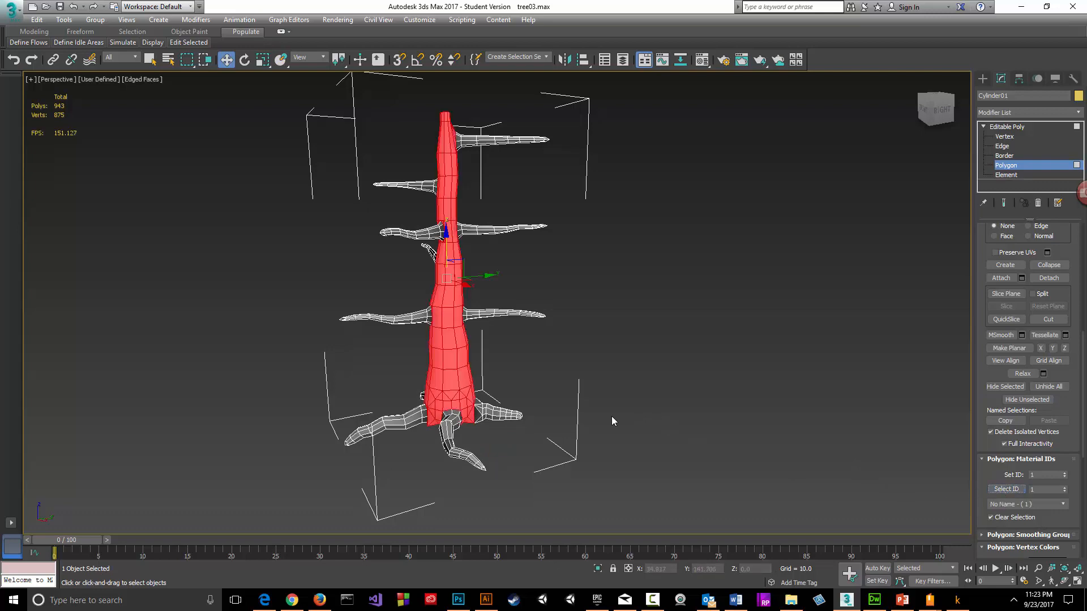
{"action": "middle_click_drag", "start_coordinate": [436, 385], "coordinate": [459, 281], "text": "alt"}
{"action": "scroll", "coordinate": [463, 366], "scroll_direction": "up", "scroll_amount": 5}
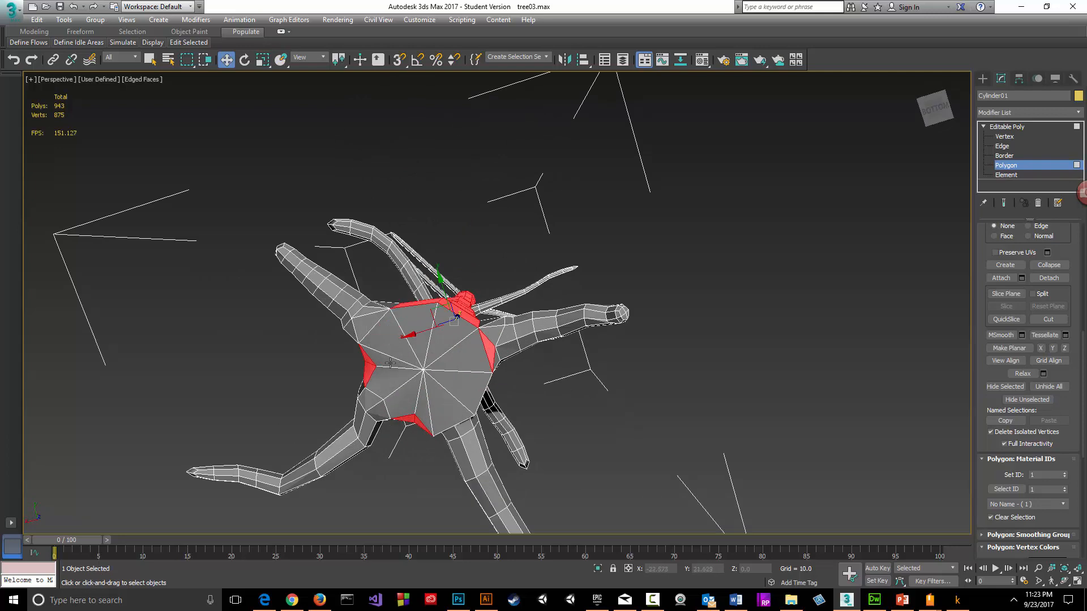
- Select the missed trunk face at the base of the ID 10 root, set its material ID to 10, and deselect it
{"action": "middle_click_drag", "start_coordinate": [478, 363], "coordinate": [540, 209], "text": "alt"}
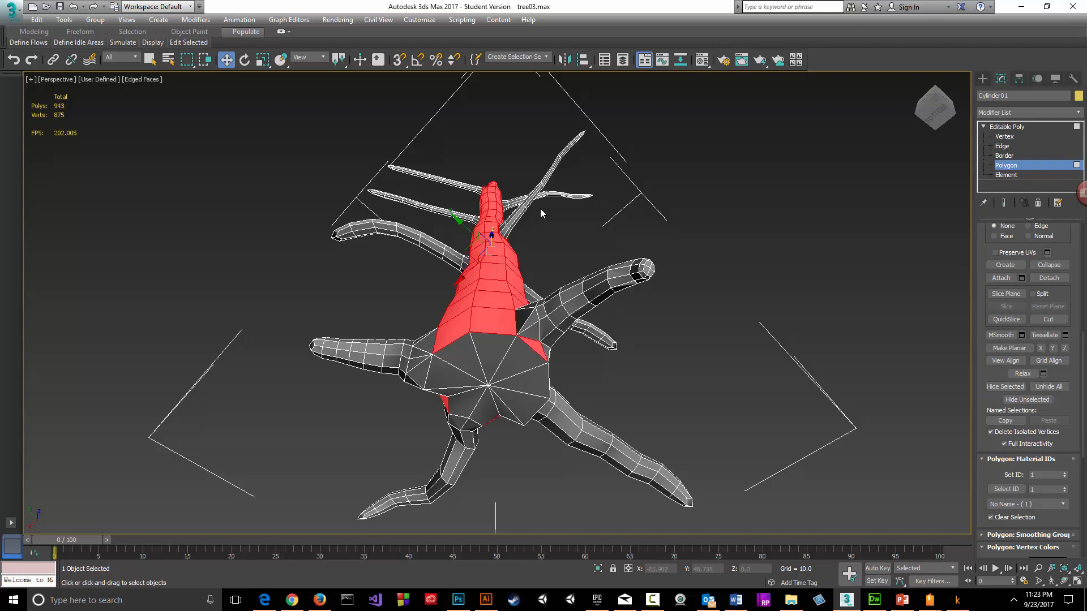
{"action": "middle_click_drag", "start_coordinate": [509, 336], "coordinate": [542, 335], "text": "alt"}
{"action": "middle_click_drag", "start_coordinate": [530, 311], "coordinate": [477, 411], "text": "alt"}
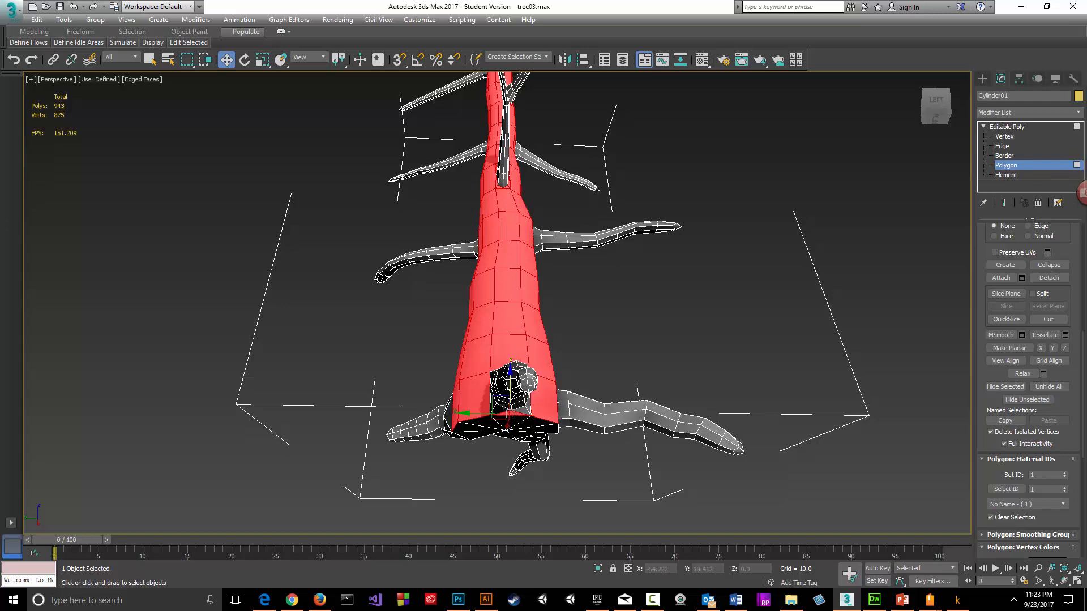
{"action": "left_click", "coordinate": [505, 407]}
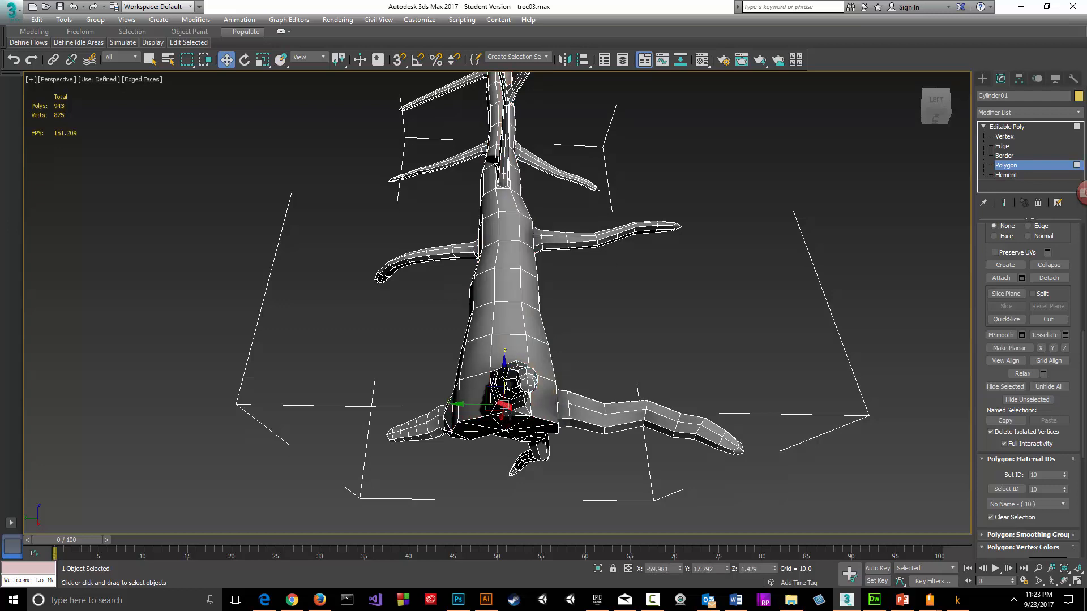
{"action": "left_click", "coordinate": [510, 414]}
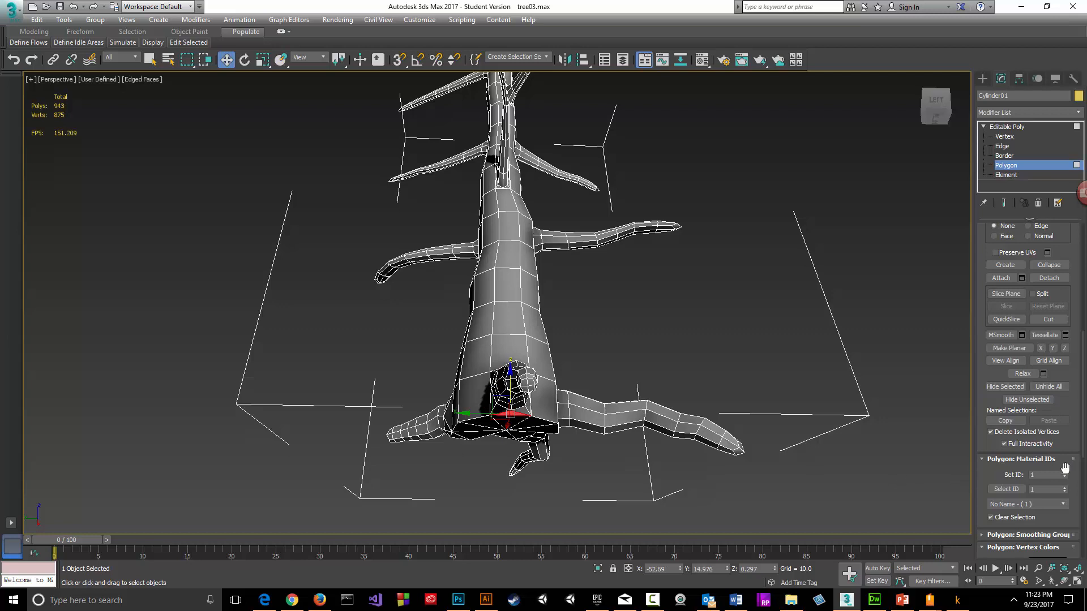
{"action": "left_click", "coordinate": [1046, 489]}
{"action": "left_click", "coordinate": [1031, 476]}
{"action": "type", "text": "10"}
{"action": "left_click", "coordinate": [1040, 490]}
{"action": "left_click", "coordinate": [1040, 478]}
{"action": "key", "text": "Return"}
{"action": "left_click", "coordinate": [576, 446]}
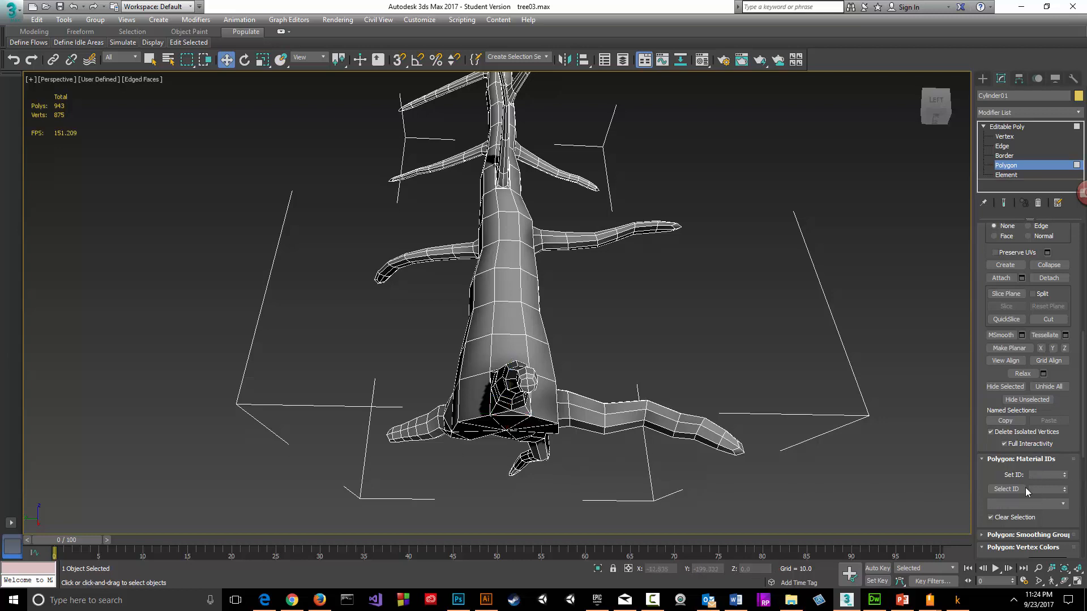
- Select all polygons with material ID 1 and examine the trunk from all sides for faces that belong to branches or roots
{"action": "left_click", "coordinate": [1042, 489]}
{"action": "type", "text": "1"}
{"action": "left_click", "coordinate": [1017, 490]}
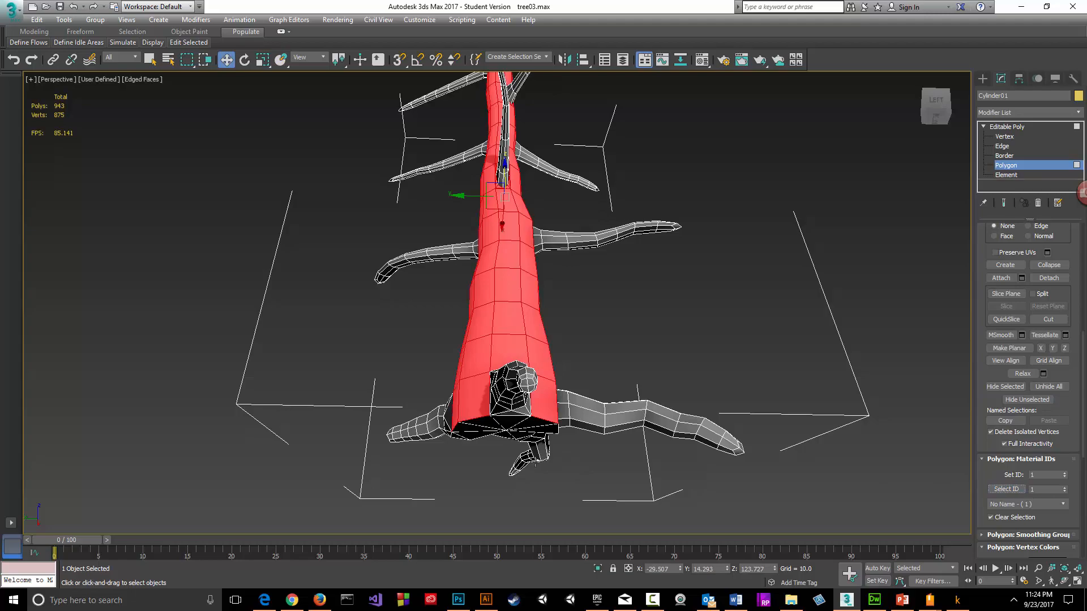
{"action": "middle_click_drag", "start_coordinate": [513, 468], "coordinate": [823, 444], "text": "alt"}
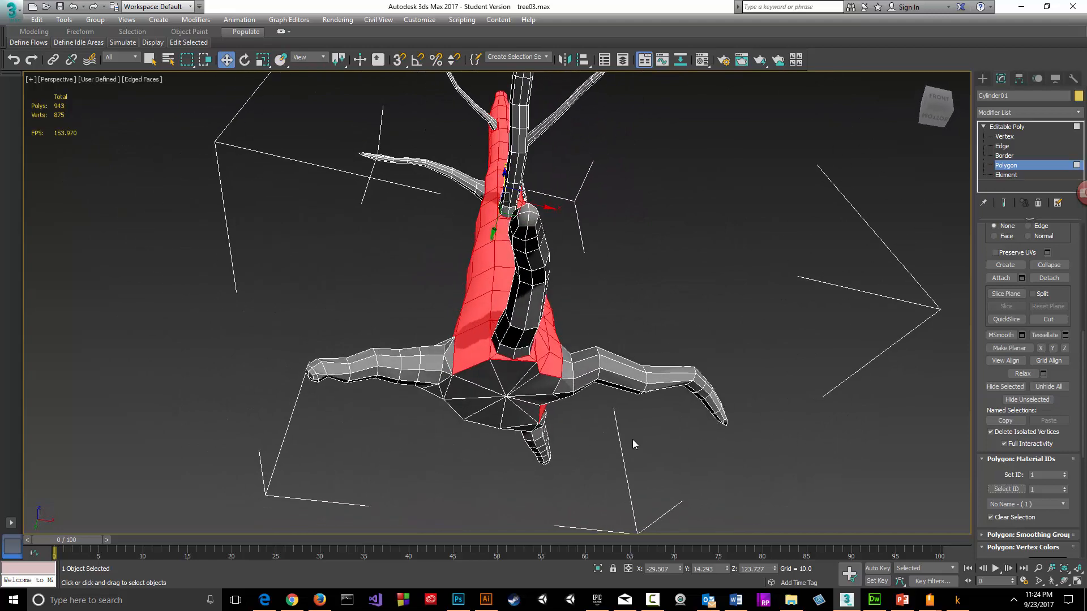
{"action": "scroll", "coordinate": [564, 395], "scroll_direction": "up", "scroll_amount": 3}
{"action": "middle_click_drag", "start_coordinate": [443, 367], "coordinate": [601, 347], "text": "alt"}
{"action": "scroll", "coordinate": [601, 356], "scroll_direction": "down", "scroll_amount": 5}
{"action": "scroll", "coordinate": [602, 346], "scroll_direction": "down", "scroll_amount": 3}
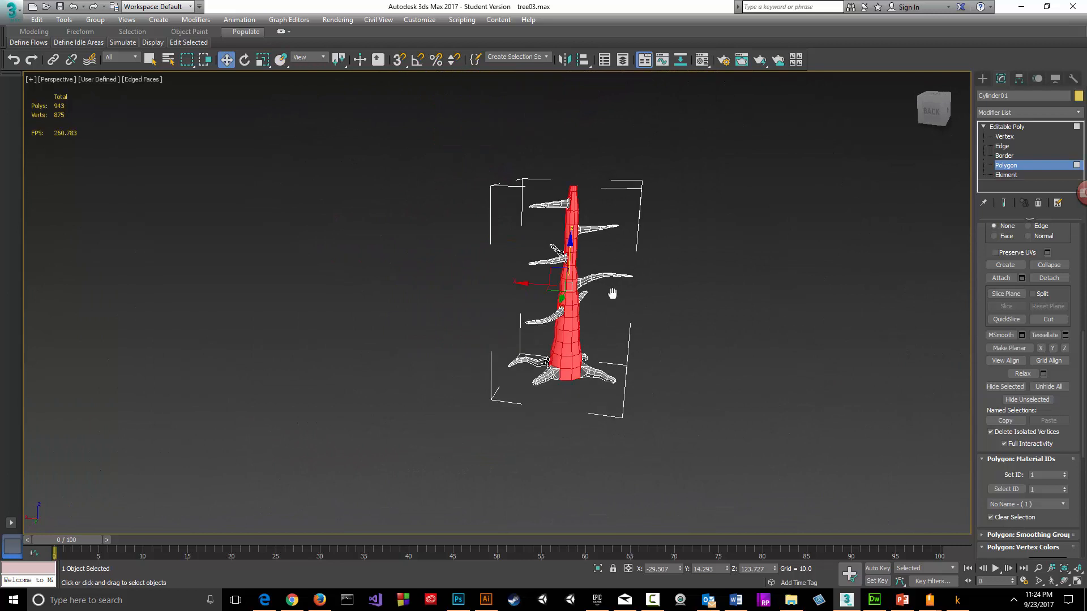
{"action": "middle_click_drag", "start_coordinate": [611, 294], "coordinate": [600, 375]}
{"action": "middle_click_drag", "start_coordinate": [600, 375], "coordinate": [481, 381], "text": "alt"}
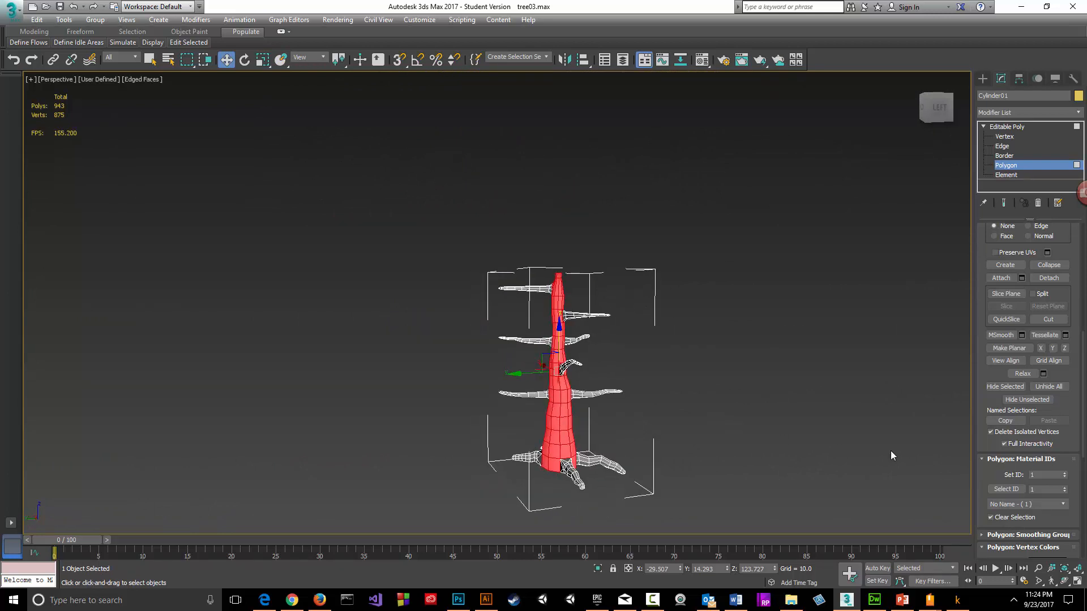
- Check the upper branches by selecting polygons with material IDs 2, 3, 4 and 5 in turn
{"action": "left_click", "coordinate": [1032, 489]}
{"action": "type", "text": "2"}
{"action": "left_click", "coordinate": [1012, 490]}
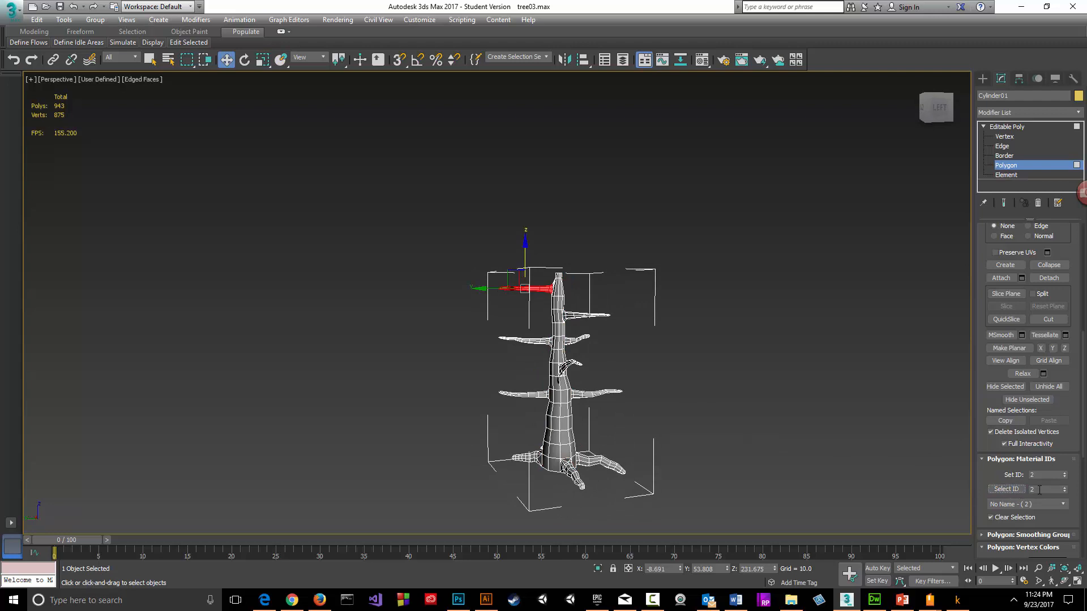
{"action": "left_click", "coordinate": [1065, 488]}
{"action": "left_click", "coordinate": [1007, 491]}
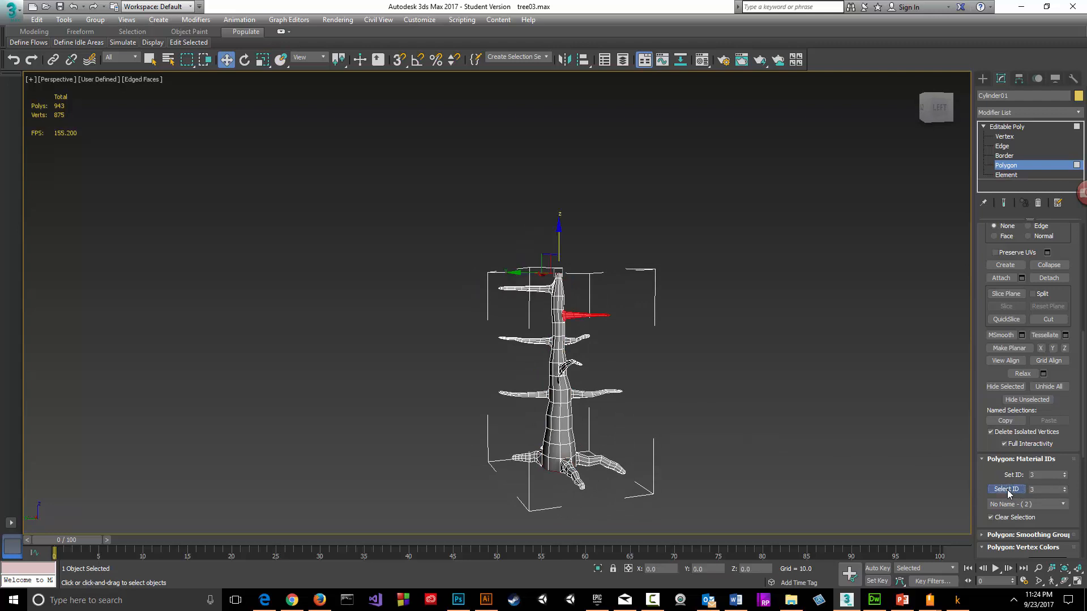
{"action": "left_click", "coordinate": [1065, 487]}
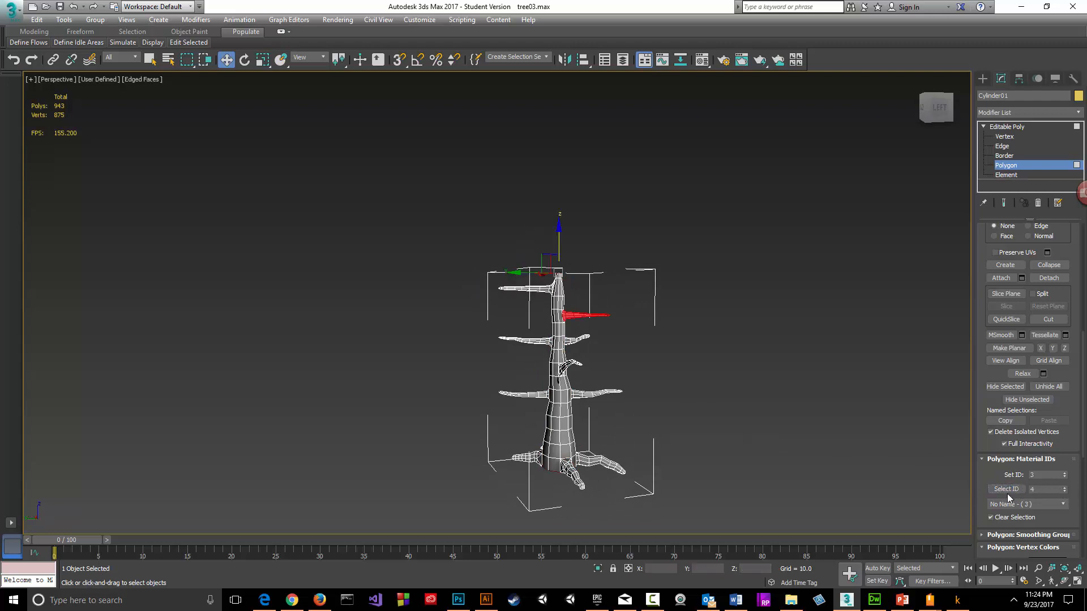
{"action": "left_click", "coordinate": [1007, 490]}
{"action": "left_click", "coordinate": [1065, 488]}
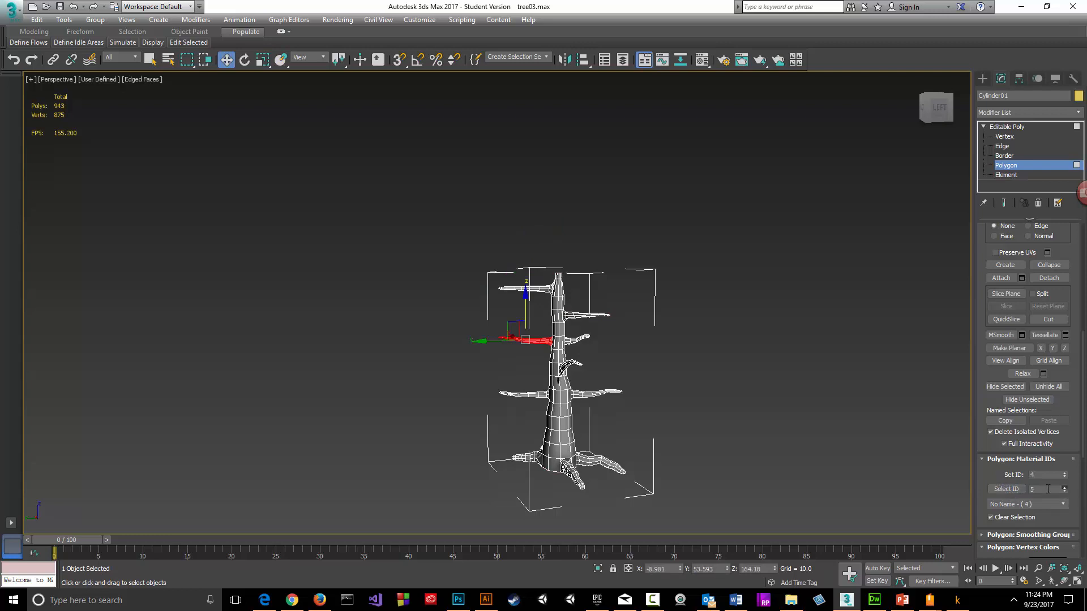
{"action": "left_click", "coordinate": [1007, 489]}
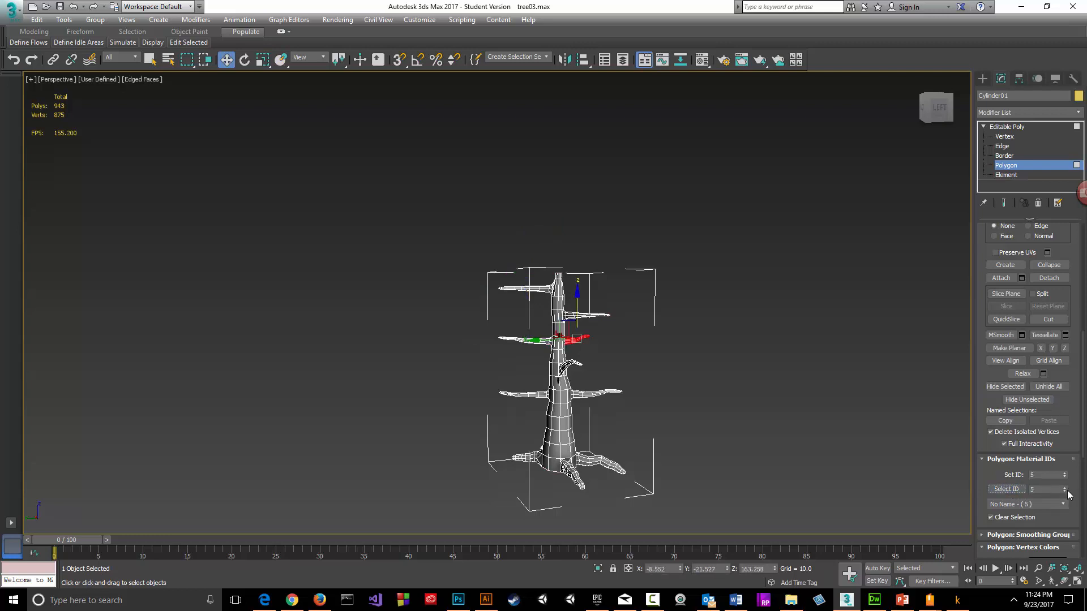
- Check the lower branches by selecting polygons with material IDs 6, 7 and 8 in turn
{"action": "left_click", "coordinate": [1065, 488]}
{"action": "left_click", "coordinate": [1018, 490]}
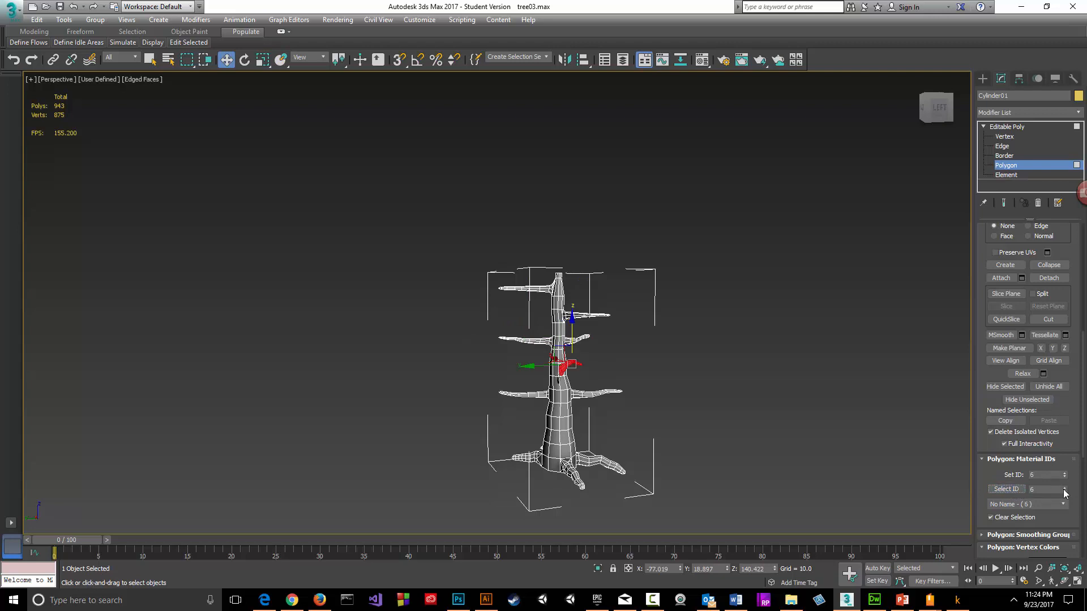
{"action": "left_click", "coordinate": [1065, 488]}
{"action": "left_click", "coordinate": [1009, 490]}
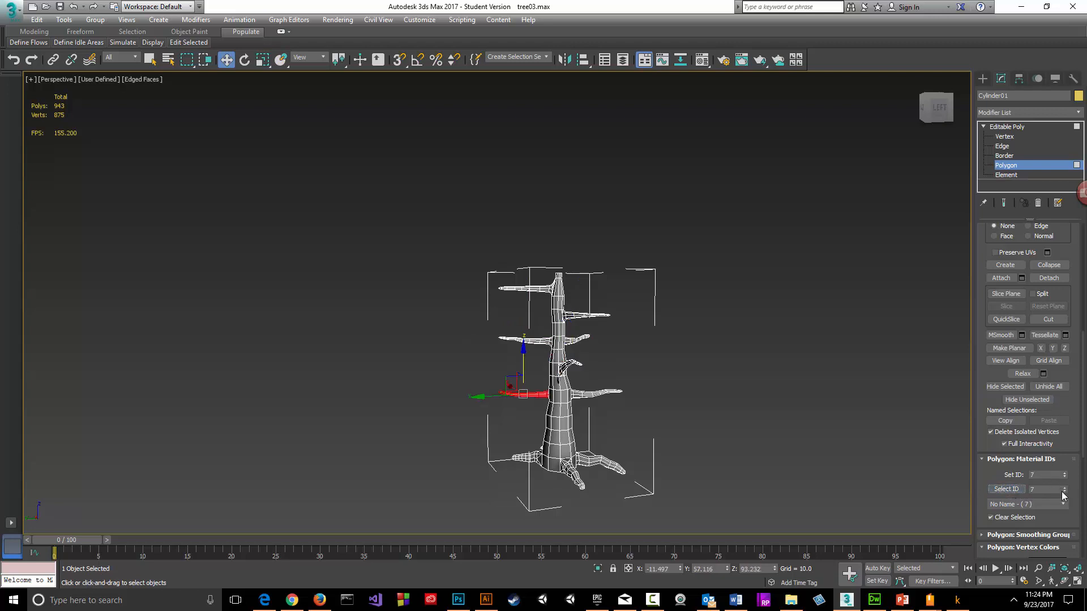
{"action": "left_click", "coordinate": [1065, 488]}
{"action": "left_click", "coordinate": [1005, 488]}
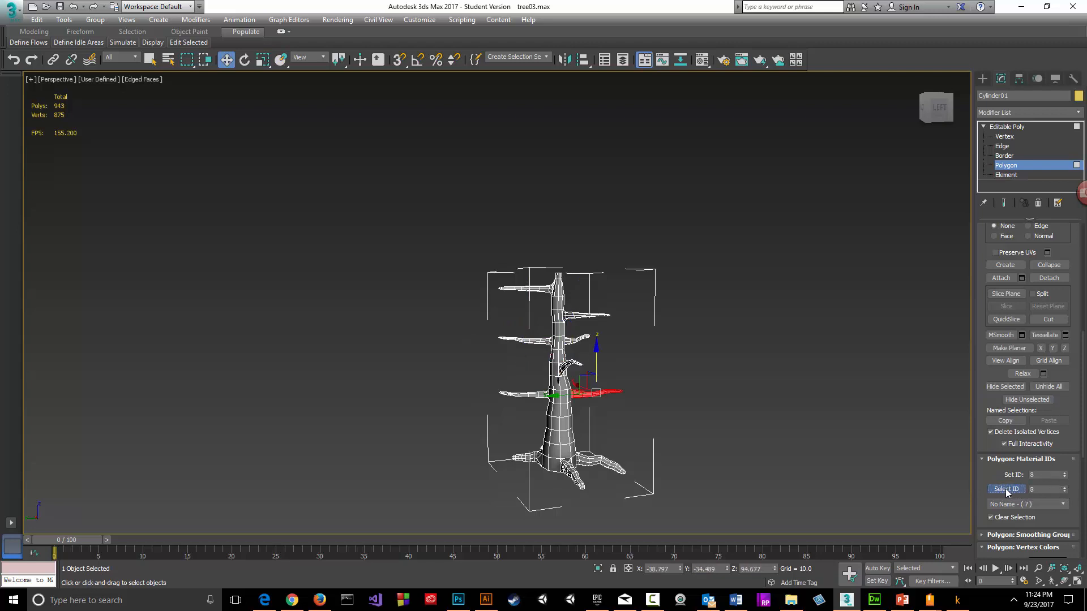
- Check the four roots by selecting polygons with material IDs 9, 10, 11 and 12 in turn
{"action": "left_click", "coordinate": [1065, 488]}
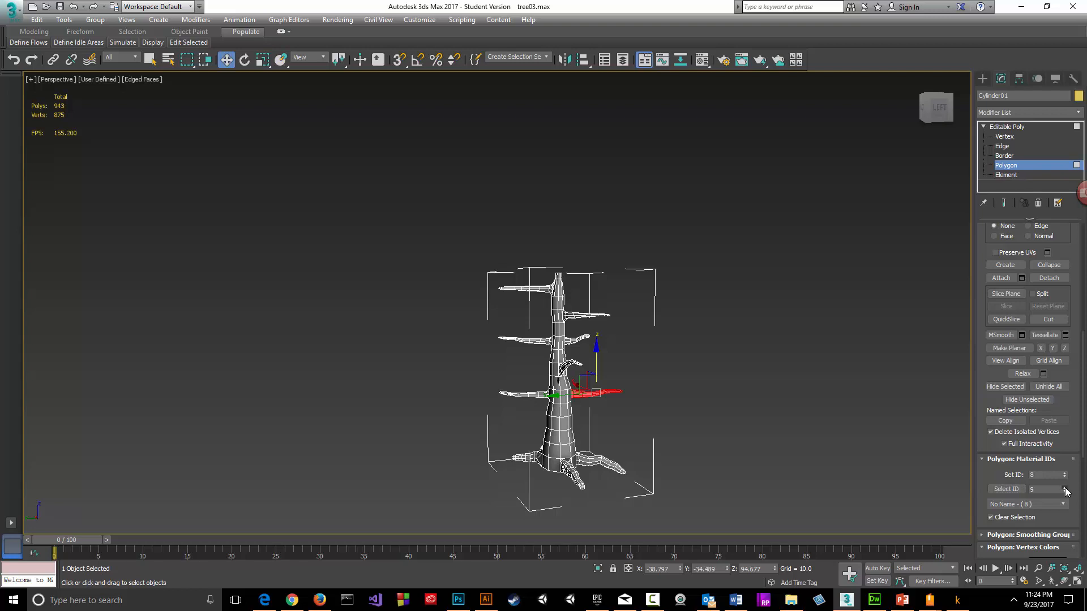
{"action": "left_click", "coordinate": [1004, 488]}
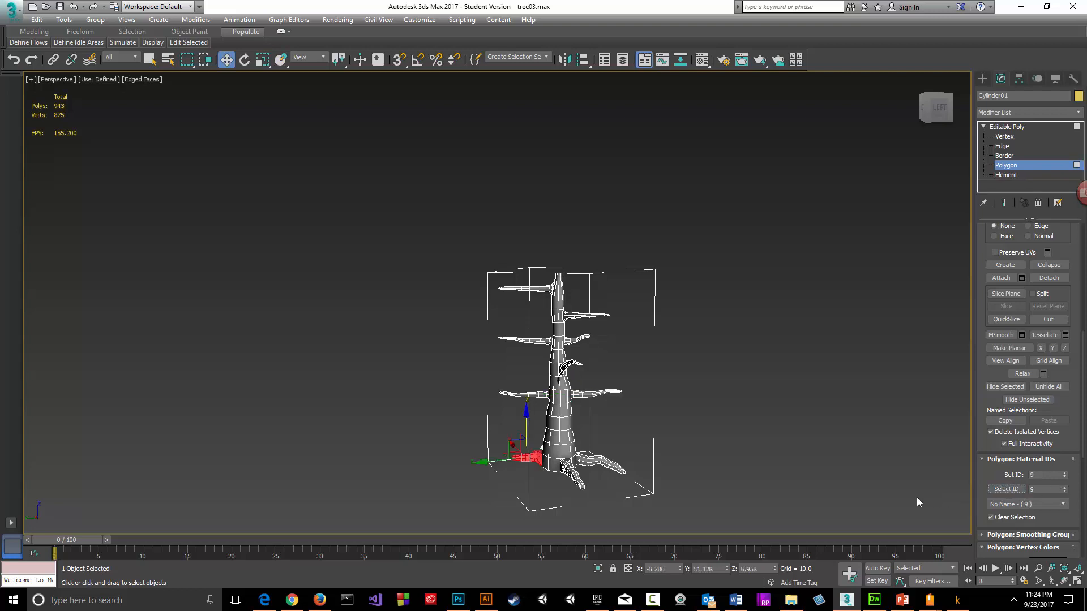
{"action": "left_click", "coordinate": [1064, 488]}
{"action": "left_click", "coordinate": [1013, 488]}
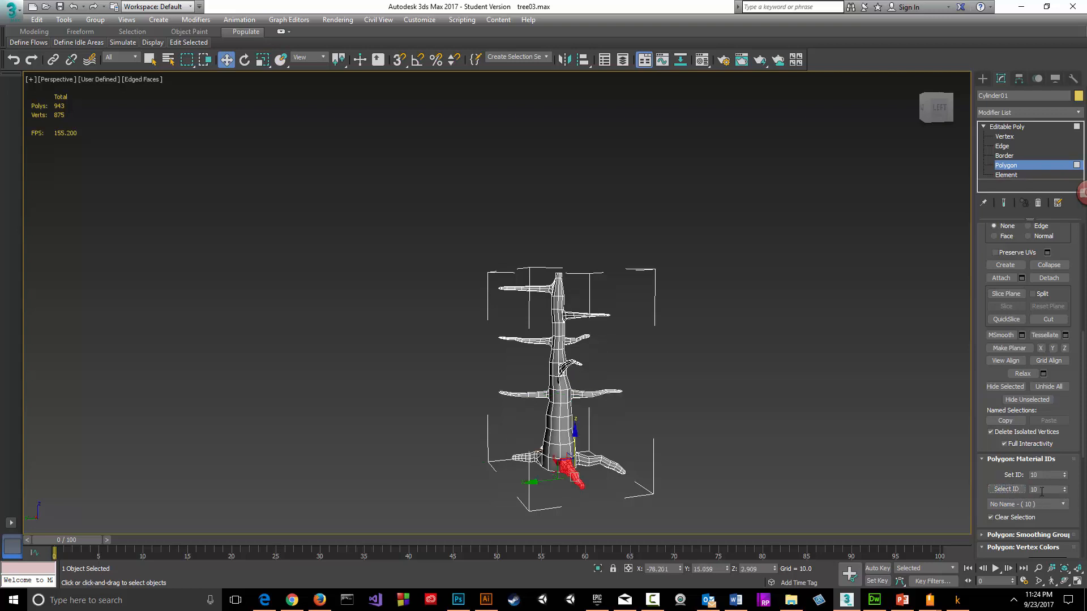
{"action": "left_click", "coordinate": [1063, 488]}
{"action": "left_click", "coordinate": [1014, 488]}
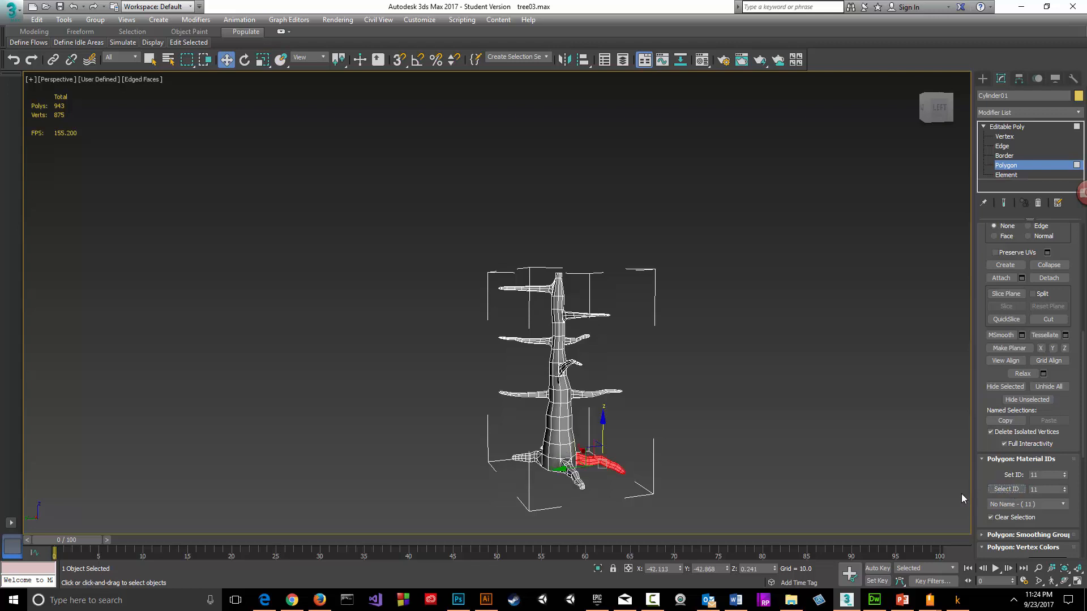
{"action": "left_click", "coordinate": [1065, 488]}
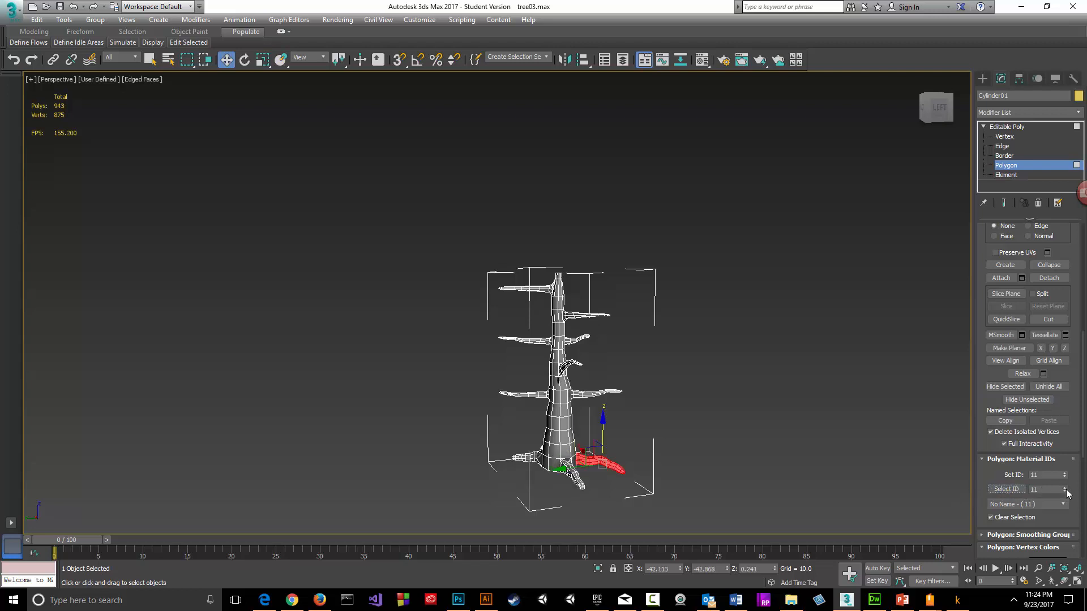
{"action": "left_click", "coordinate": [1010, 490]}
{"action": "middle_click_drag", "start_coordinate": [800, 504], "coordinate": [796, 397], "text": "alt"}
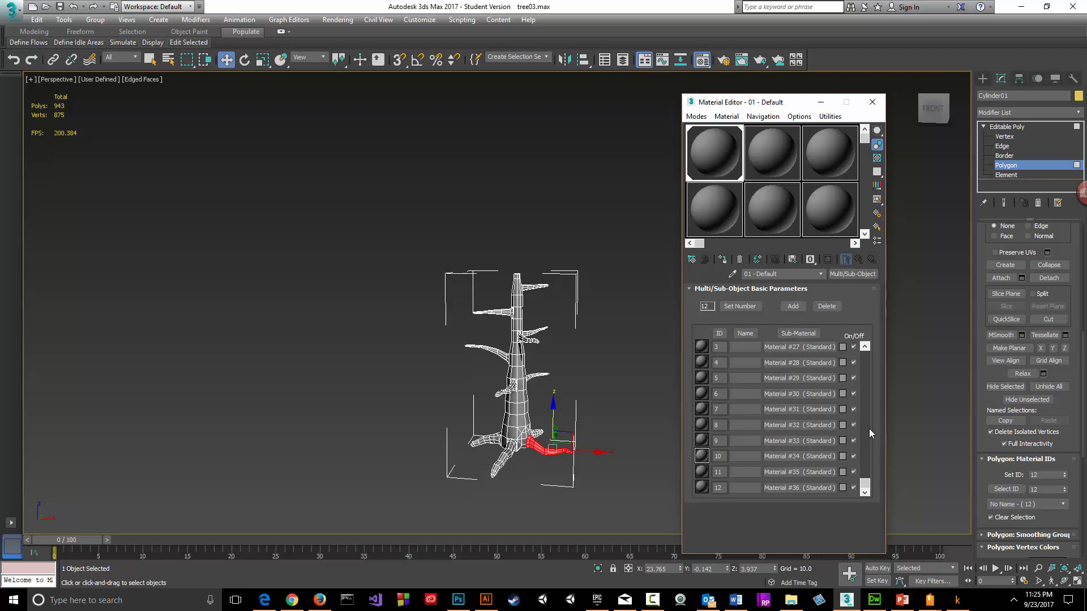
- Name sub-material 1 Trunk and sub-material 2 Branch1 in the Multi/Sub-Object material
{"action": "left_click_drag", "start_coordinate": [865, 482], "coordinate": [873, 345]}
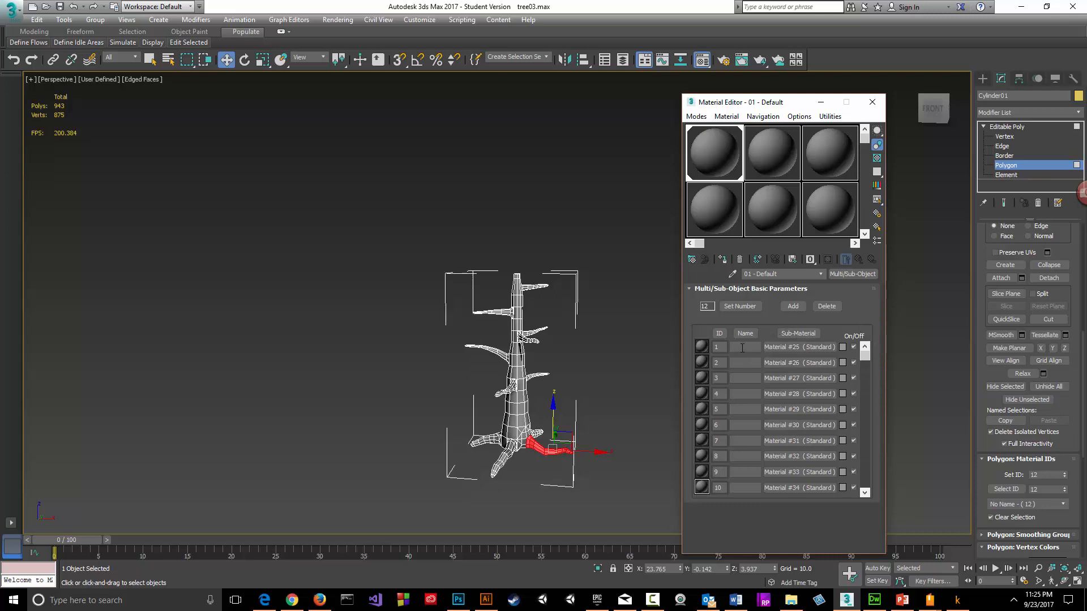
{"action": "left_click", "coordinate": [742, 348]}
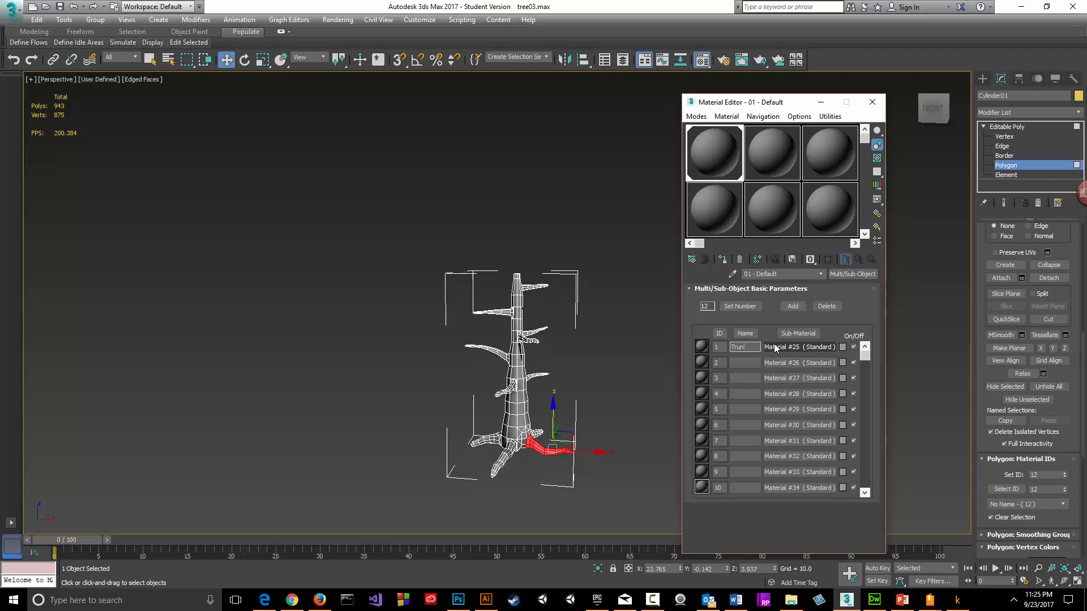
{"action": "left_click", "coordinate": [738, 363]}
{"action": "type", "text": "Bra"}
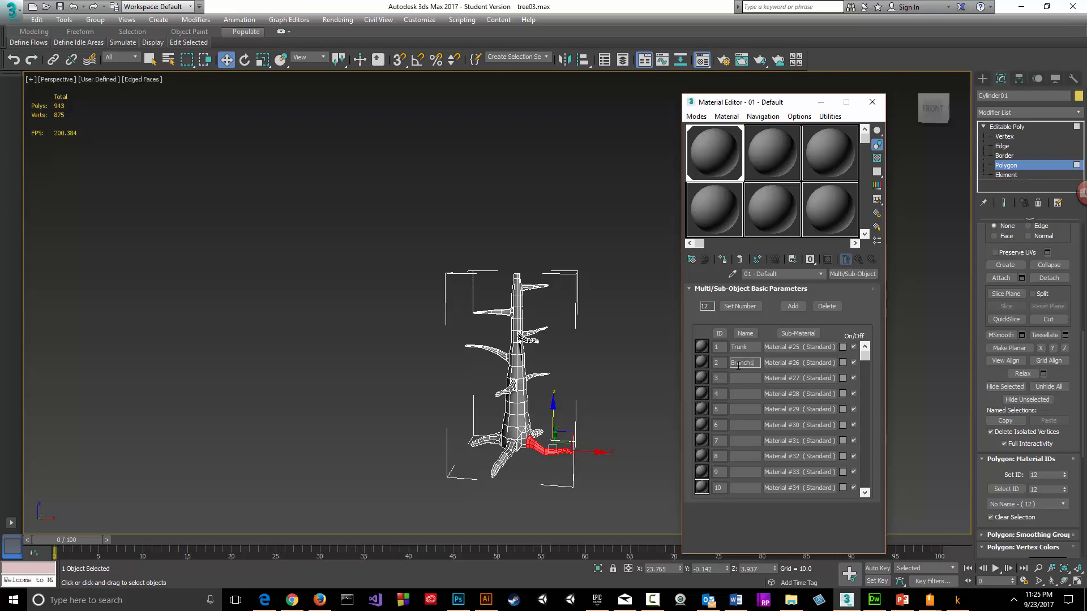
- Copy the word Branch from sub-material 2's name and reuse it to name sub-material 3 Branch2
{"action": "key", "text": "shift+Left"}
{"action": "key", "text": "shift+Left"}
{"action": "key", "text": "shift+Left"}
{"action": "key", "text": "shift+Left"}
{"action": "key", "text": "shift+Left"}
{"action": "key", "text": "shift+Left"}
{"action": "key", "text": "ctrl+c"}
{"action": "left_click", "coordinate": [747, 378]}
{"action": "key", "text": "ctrl+v"}
{"action": "type", "text": "2"}
- Name sub-materials 4, 5 and 6 Branch3, Branch4 and Branch5, reusing the copied word
{"action": "left_click", "coordinate": [746, 394]}
{"action": "key", "text": "ctrl+v"}
{"action": "left_click", "coordinate": [750, 409]}
{"action": "key", "text": "ctrl+v"}
{"action": "left_click", "coordinate": [753, 425]}
{"action": "key", "text": "ctrl+v"}
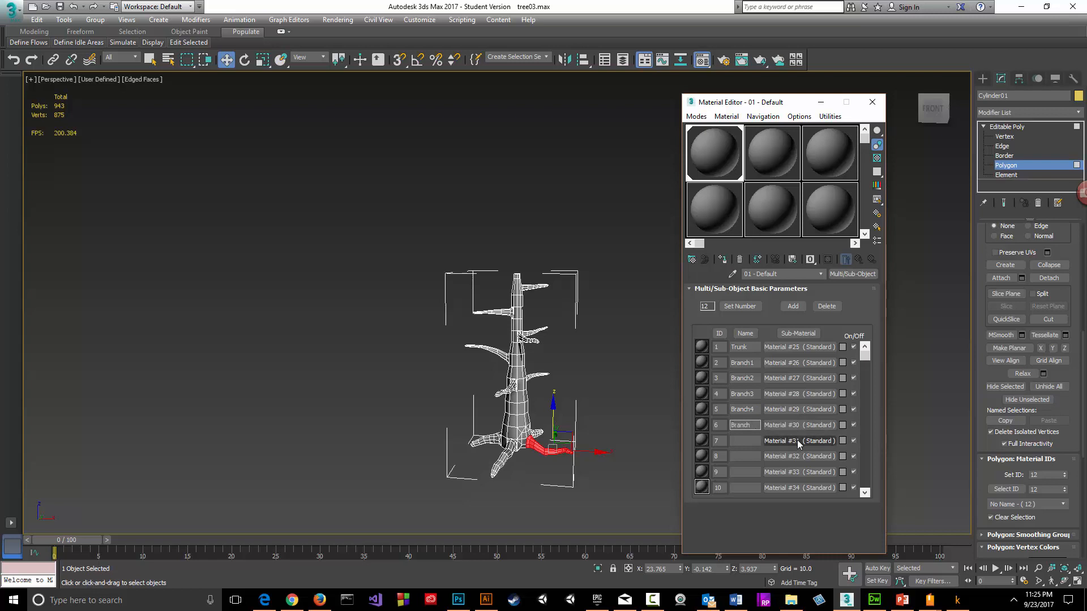
{"action": "type", "text": "5"}
- Name sub-materials 7 and 8 Branch6 and Branch7, reusing the copied word
{"action": "left_click", "coordinate": [738, 440]}
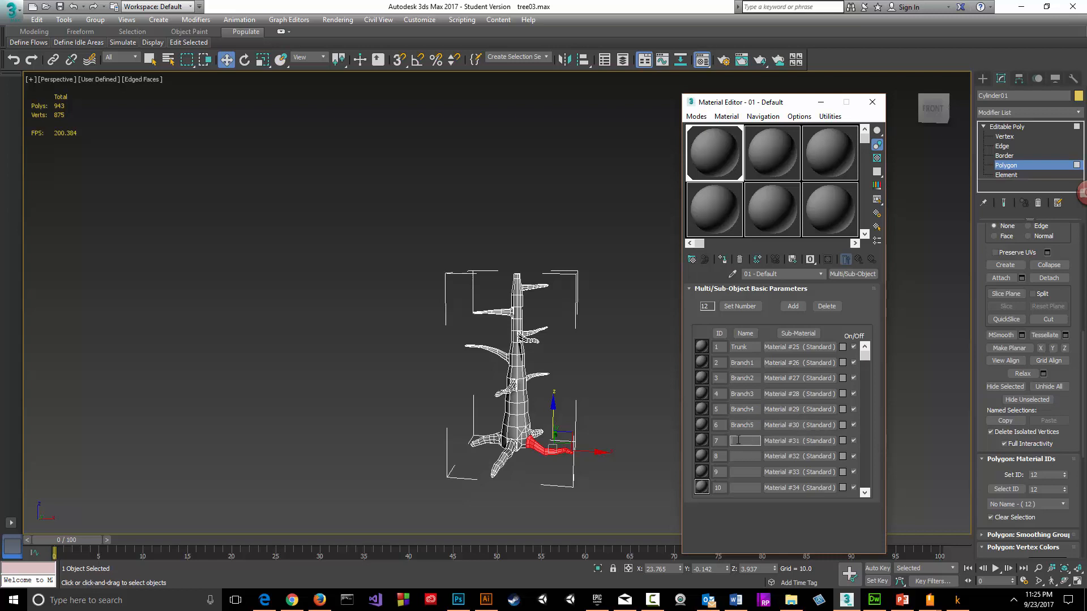
{"action": "key", "text": "ctrl+v"}
{"action": "type", "text": "6"}
{"action": "left_click", "coordinate": [753, 457]}
{"action": "key", "text": "ctrl+v"}
- Name sub-materials 9 and 10 Root1 and Root2
{"action": "left_click", "coordinate": [749, 472]}
{"action": "type", "text": "Root1"}
{"action": "left_click", "coordinate": [753, 488]}
{"action": "type", "text": "Root2"}
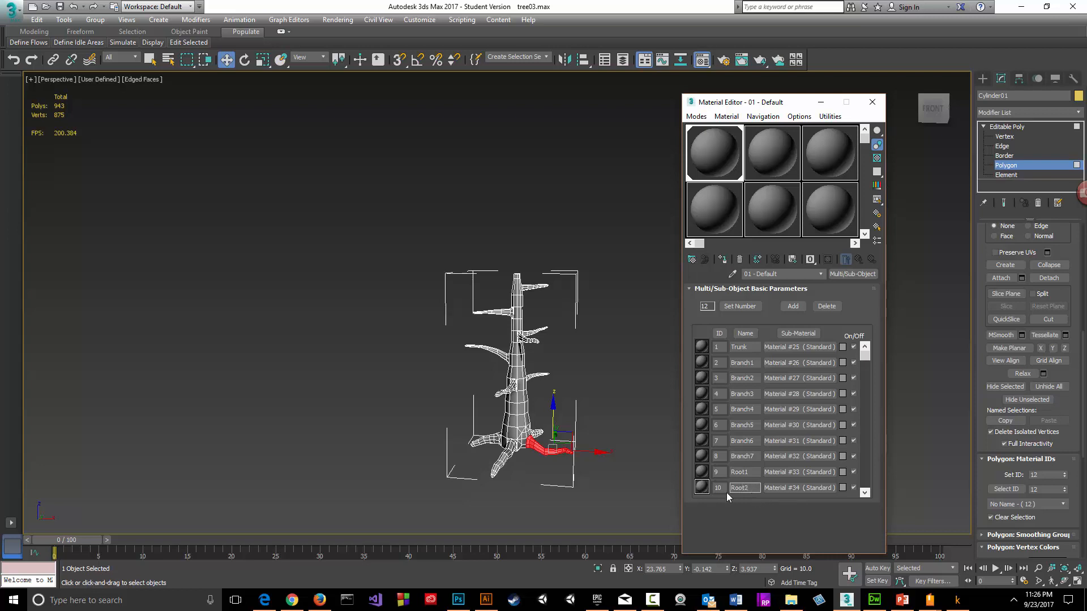
- Name sub-materials 11 and 12 Root3 and Root4
{"action": "left_click", "coordinate": [865, 492]}
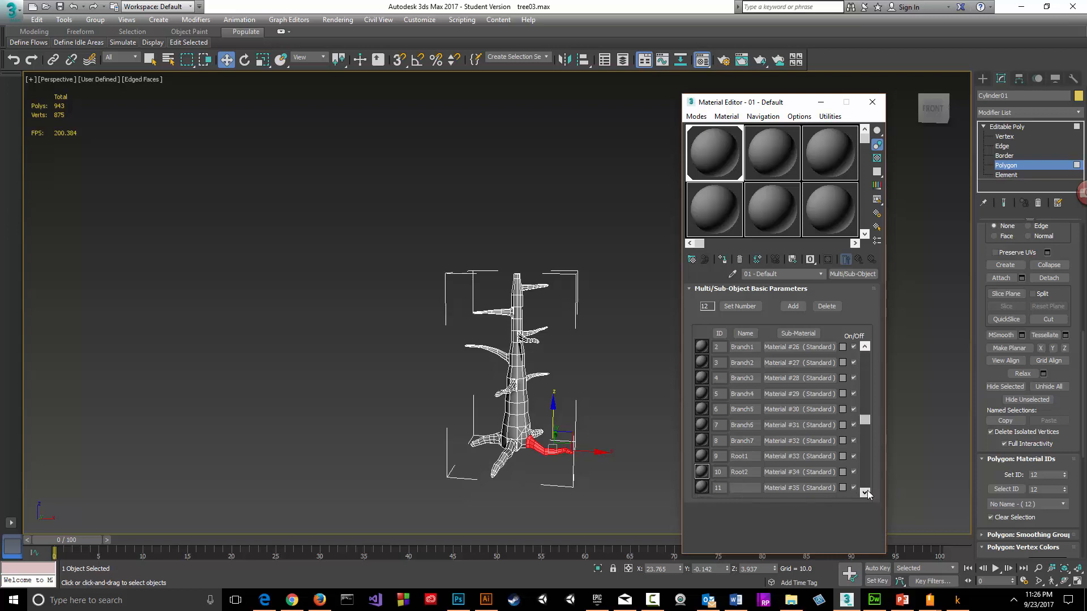
{"action": "left_click", "coordinate": [865, 492]}
{"action": "left_click", "coordinate": [755, 471]}
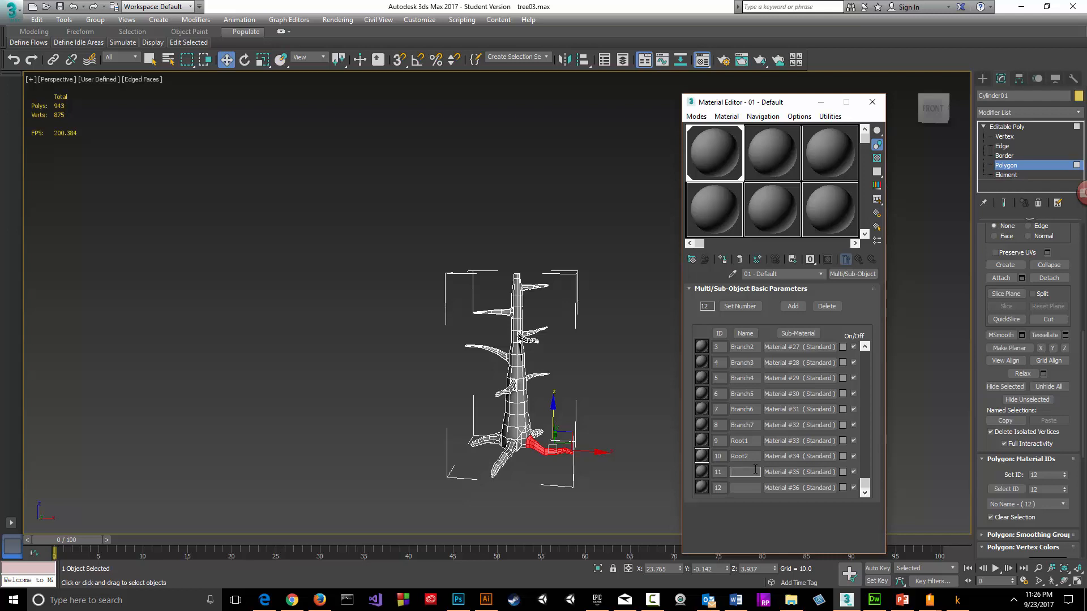
{"action": "type", "text": "Root3"}
{"action": "key", "text": "Return"}
{"action": "left_click", "coordinate": [742, 488]}
{"action": "type", "text": "Root4"}
{"action": "key", "text": "Return"}
- Deselect the root polygons, then examine the tree's roots and branches and review the sub-material list from its beginning
{"action": "left_click", "coordinate": [520, 493]}
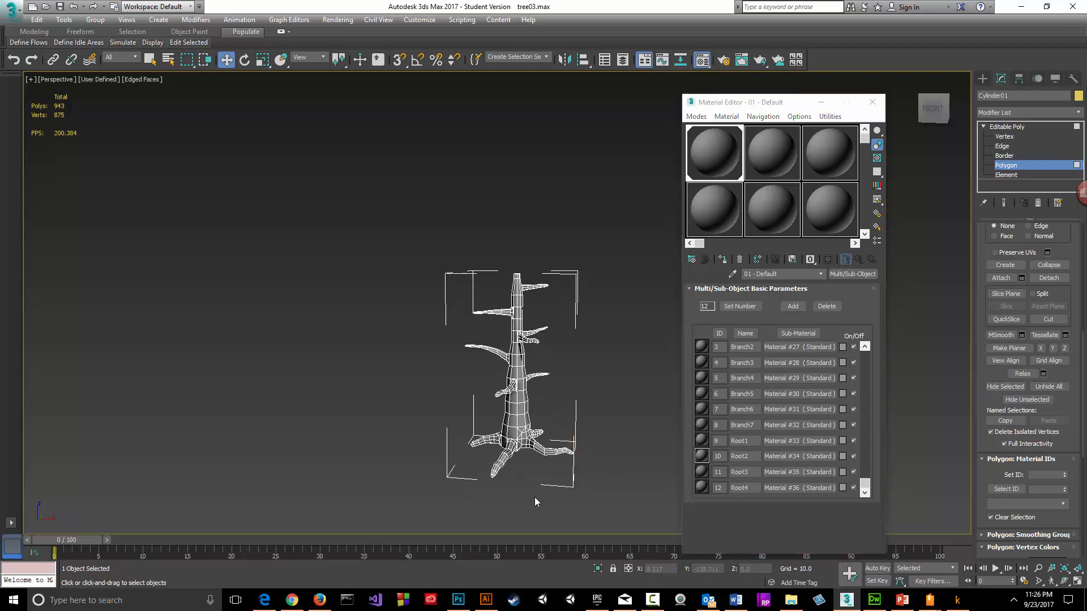
{"action": "middle_click_drag", "start_coordinate": [508, 464], "coordinate": [523, 423], "text": "alt"}
{"action": "scroll", "coordinate": [509, 433], "scroll_direction": "up", "scroll_amount": 5}
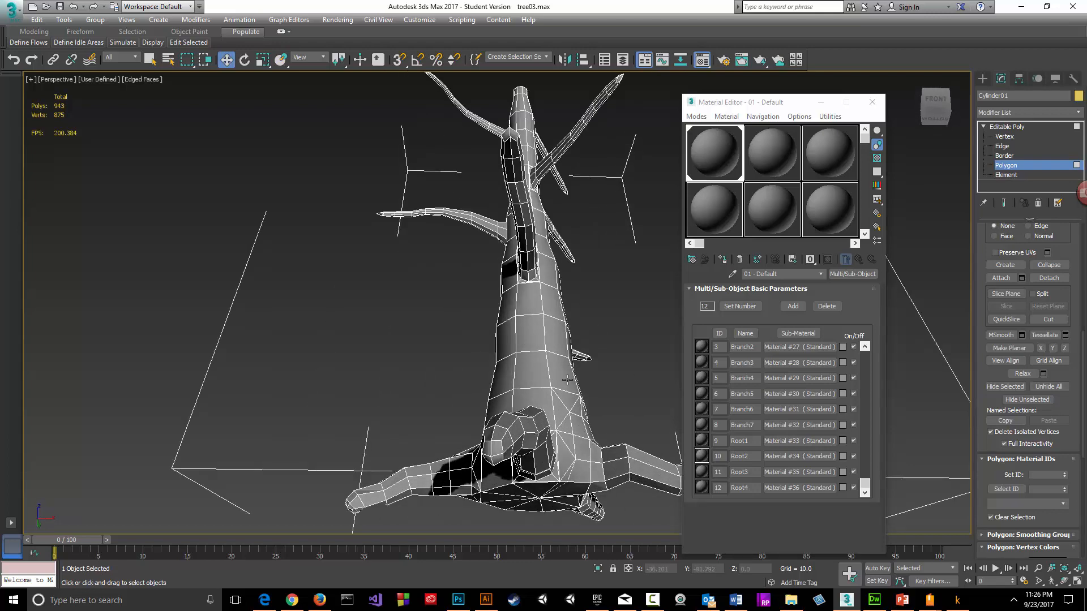
{"action": "middle_click_drag", "start_coordinate": [535, 368], "coordinate": [471, 416], "text": "alt"}
{"action": "scroll", "coordinate": [470, 393], "scroll_direction": "down", "scroll_amount": 6}
{"action": "scroll", "coordinate": [468, 379], "scroll_direction": "up", "scroll_amount": 3}
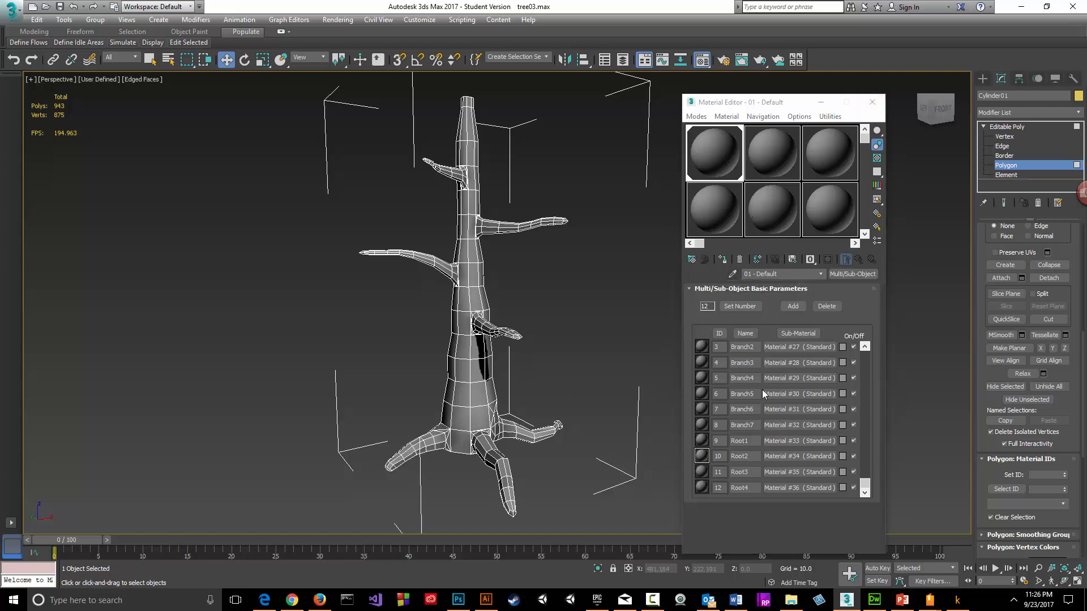
{"action": "left_click_drag", "start_coordinate": [865, 486], "coordinate": [865, 343]}
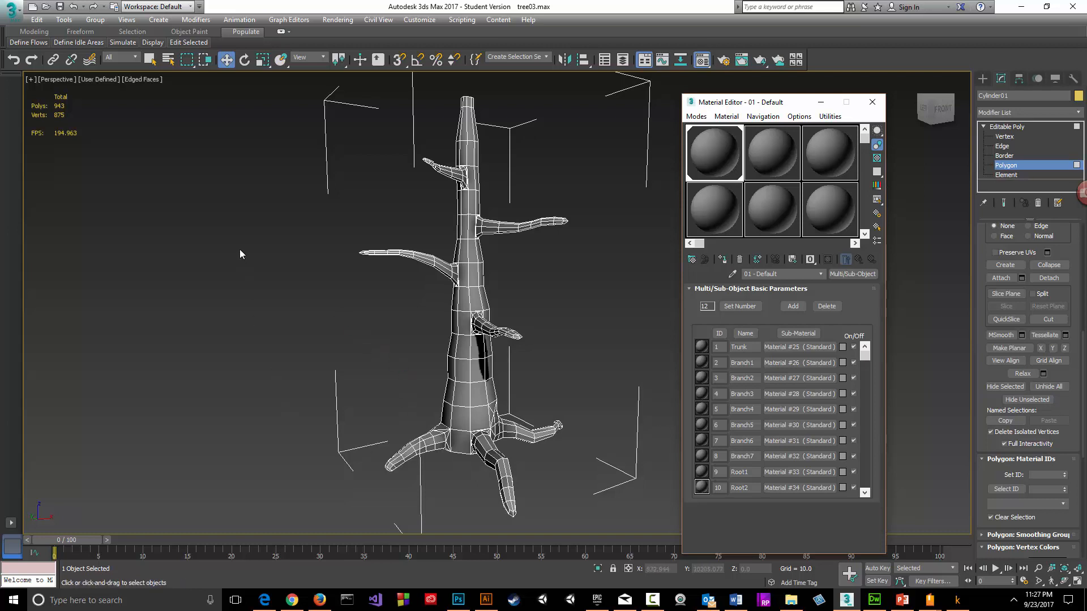
{"action": "left_click", "coordinate": [11, 9]}
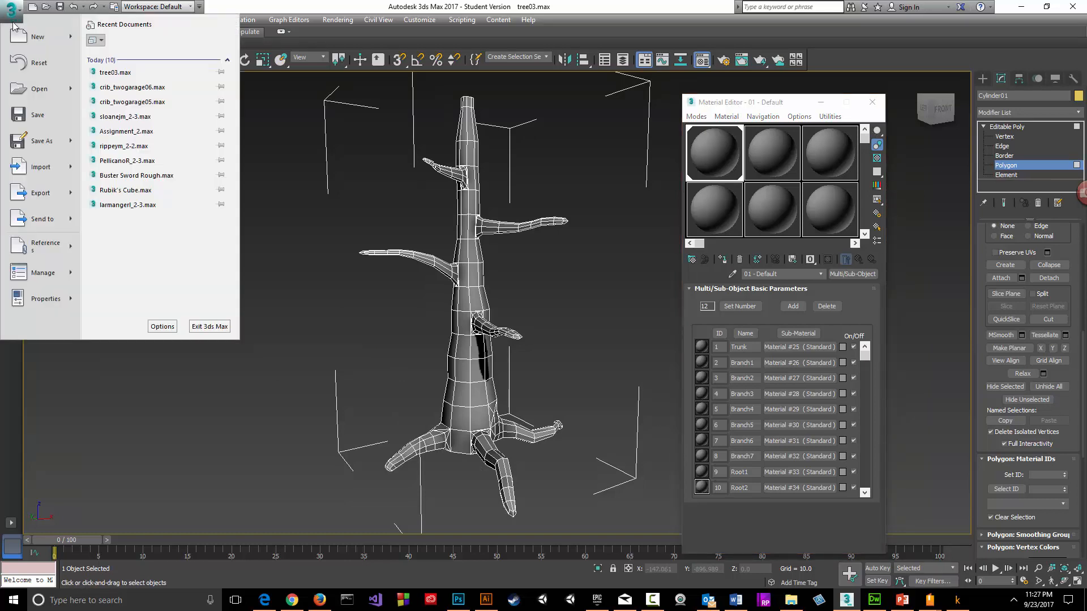
{"action": "mouse_move", "coordinate": [64, 88]}
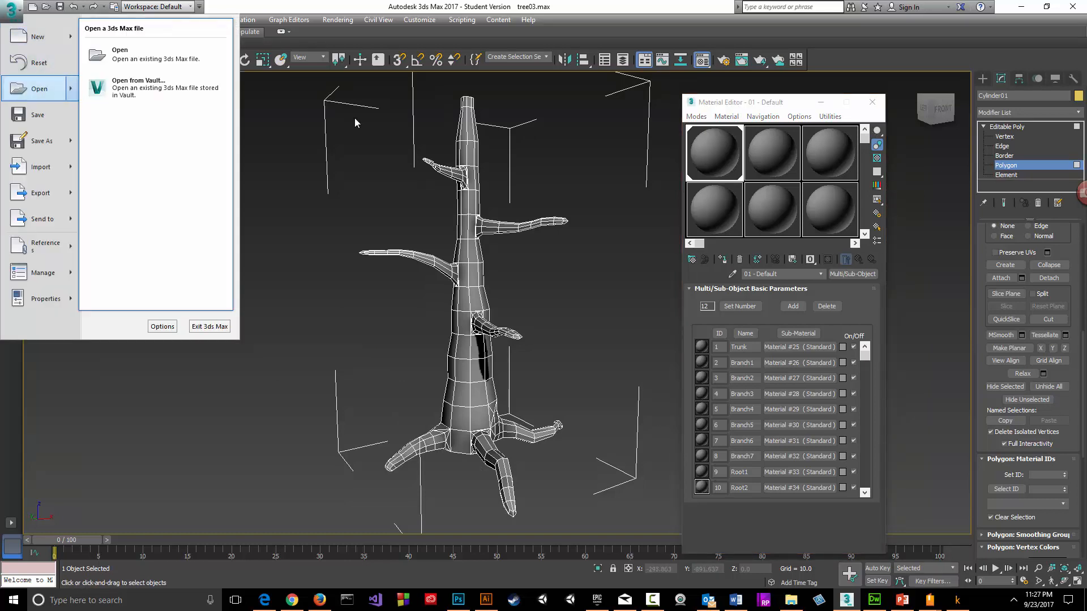
{"action": "left_click", "coordinate": [281, 134]}
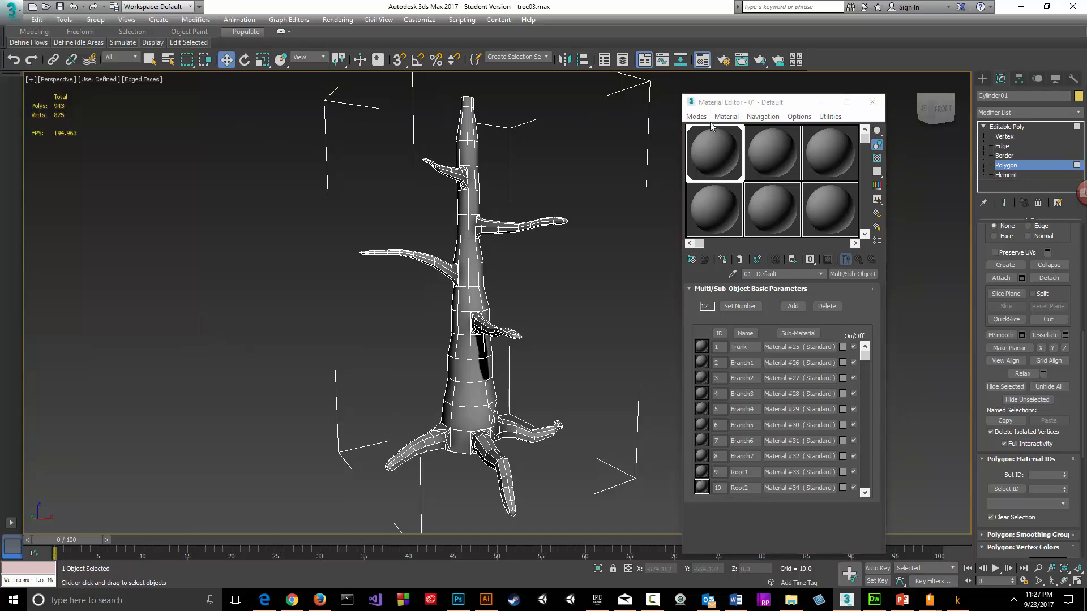
{"action": "left_click", "coordinate": [783, 347]}
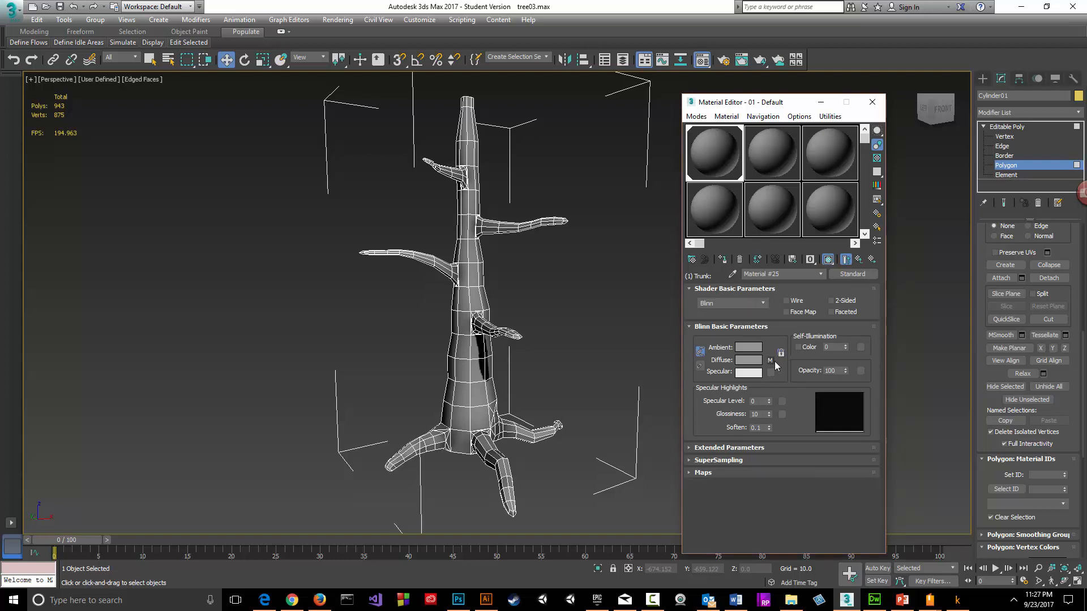
{"action": "left_click", "coordinate": [858, 261]}
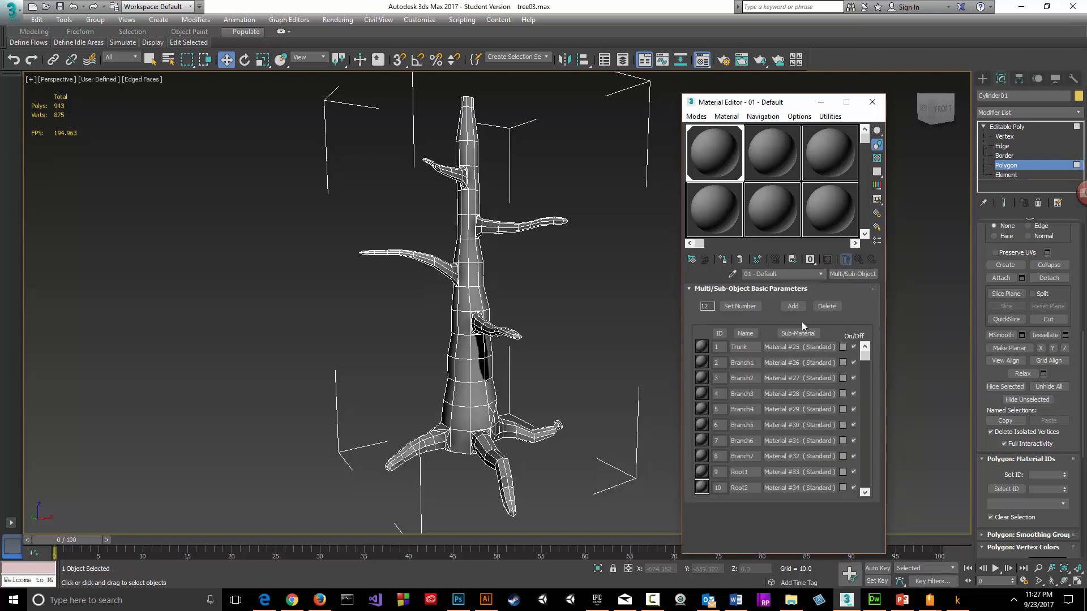
- Open the Trunk sub-material and clear the map from its diffuse colour
{"action": "left_click", "coordinate": [784, 348]}
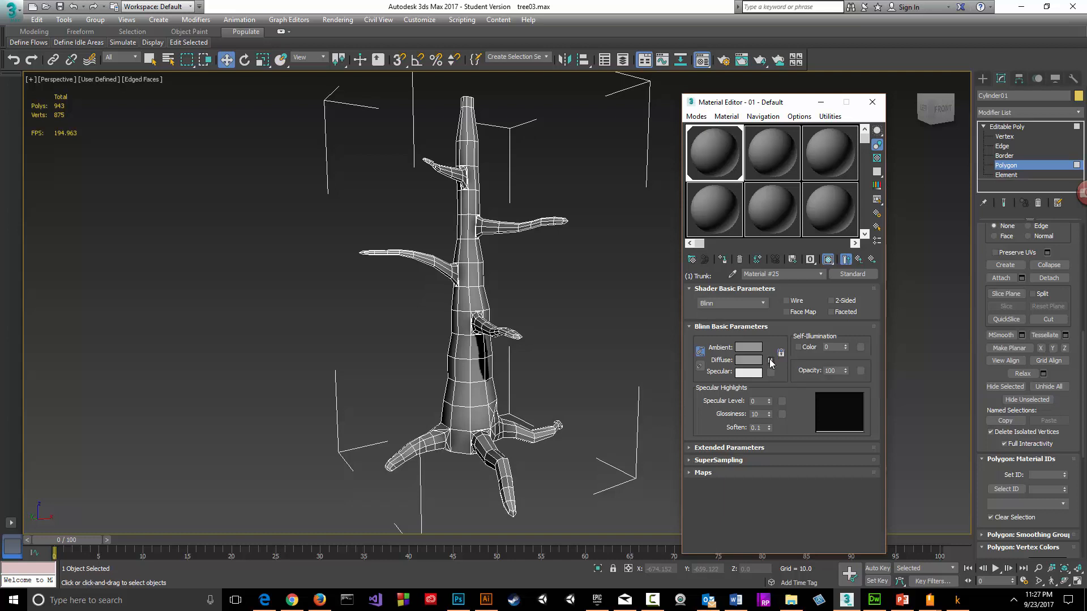
{"action": "right_click", "coordinate": [770, 363]}
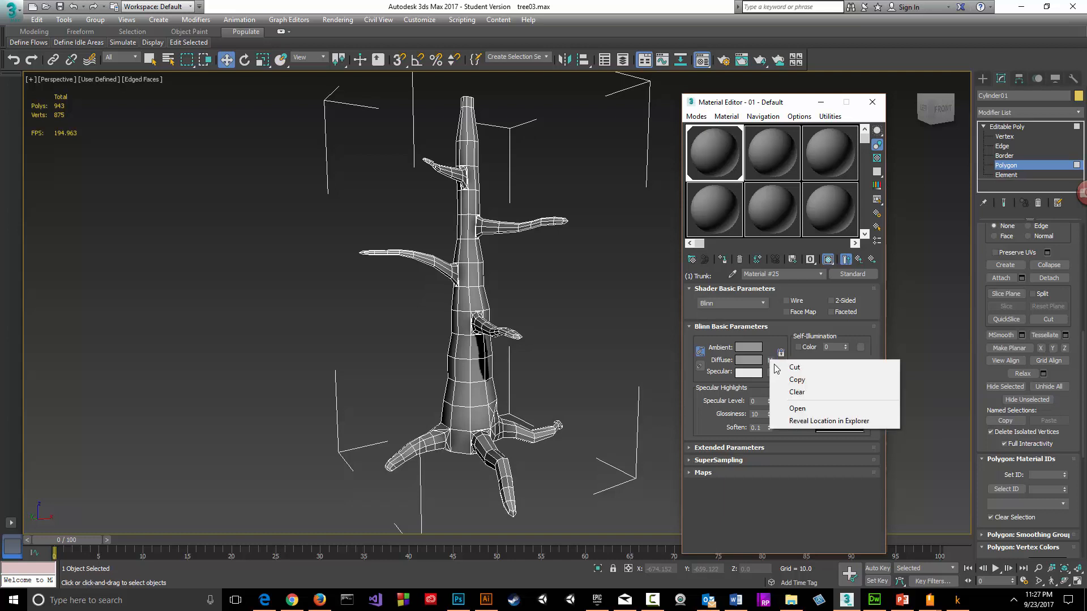
{"action": "left_click", "coordinate": [798, 396]}
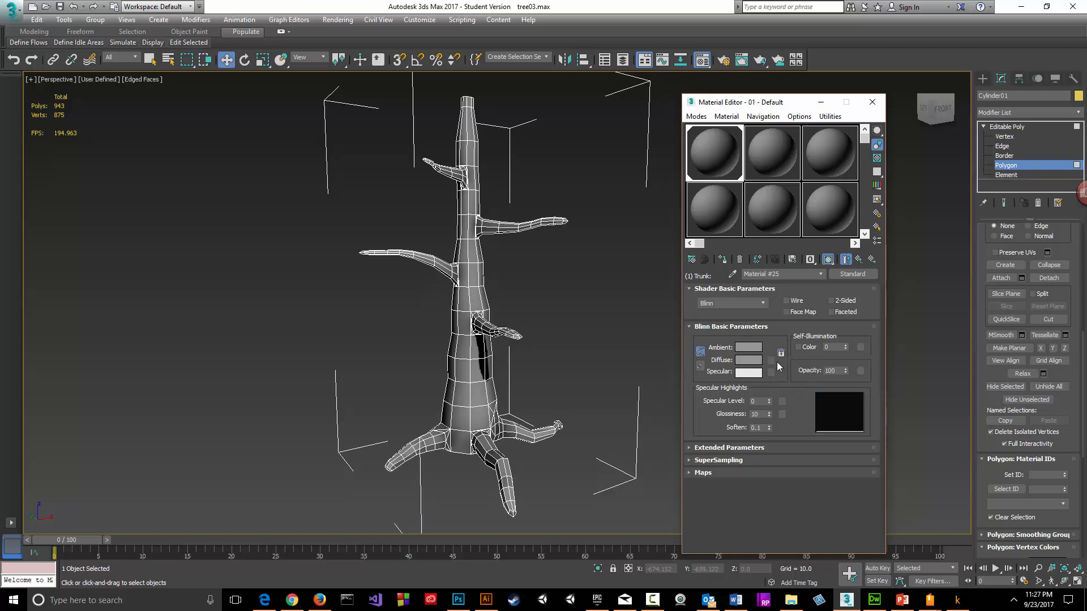
- Load bark_01.jpg from the images folder as the Trunk sub-material's diffuse bitmap and display it in the viewport
{"action": "left_click", "coordinate": [771, 361]}
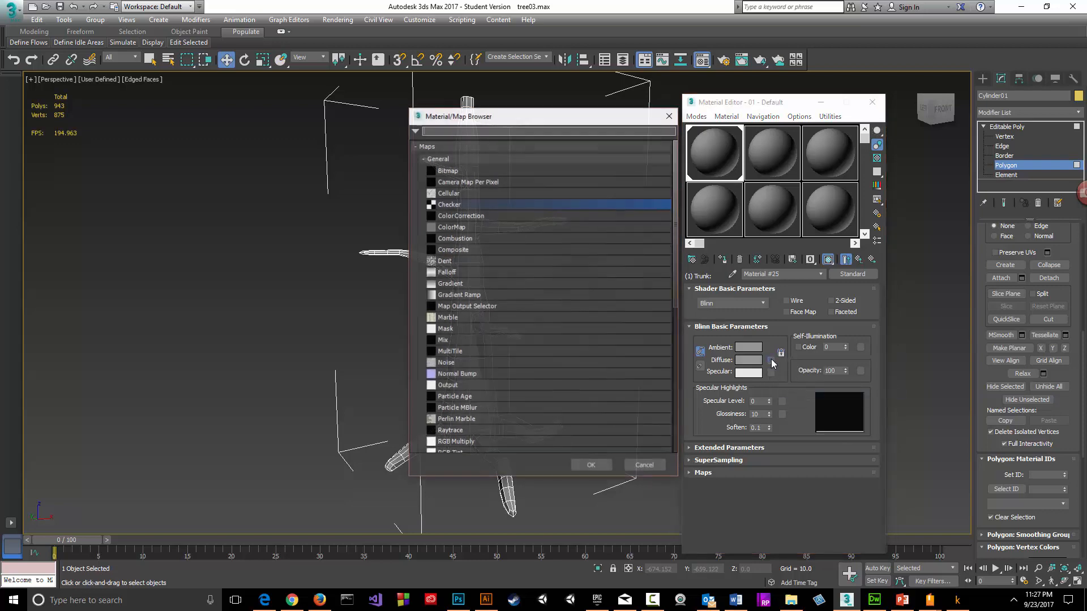
{"action": "left_click", "coordinate": [448, 171]}
{"action": "double_click", "coordinate": [448, 171]}
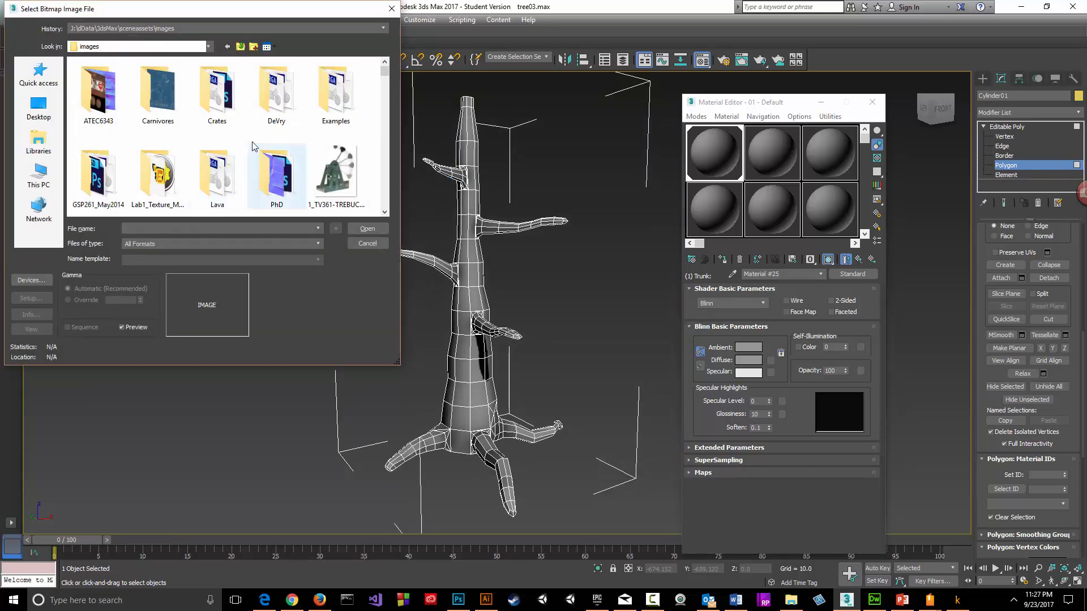
{"action": "scroll", "coordinate": [266, 163], "scroll_direction": "down", "scroll_amount": 3}
{"action": "scroll", "coordinate": [267, 165], "scroll_direction": "down", "scroll_amount": 1}
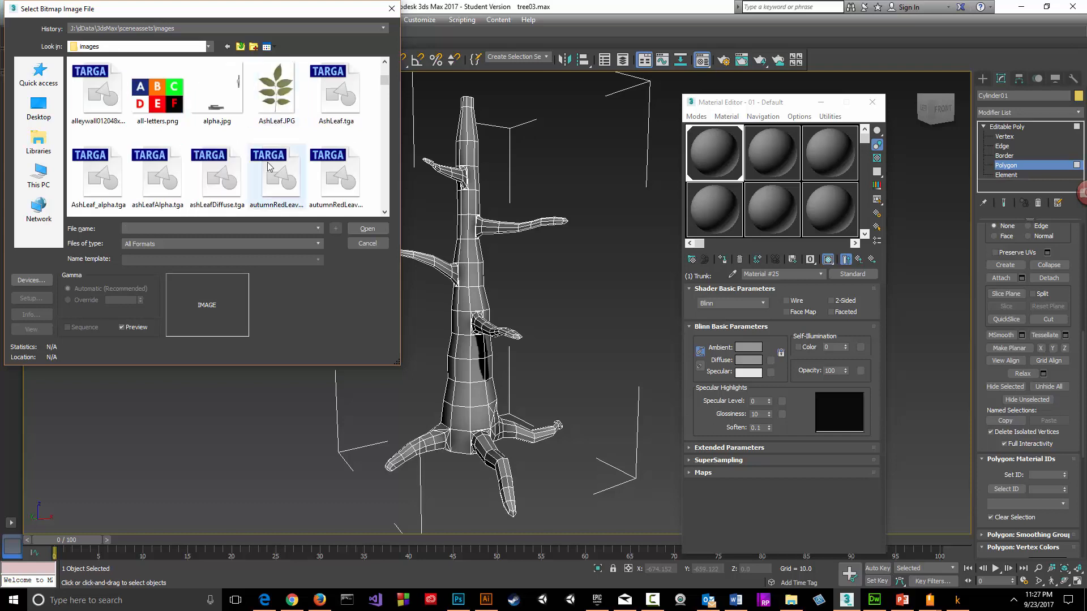
{"action": "scroll", "coordinate": [269, 166], "scroll_direction": "down", "scroll_amount": 2}
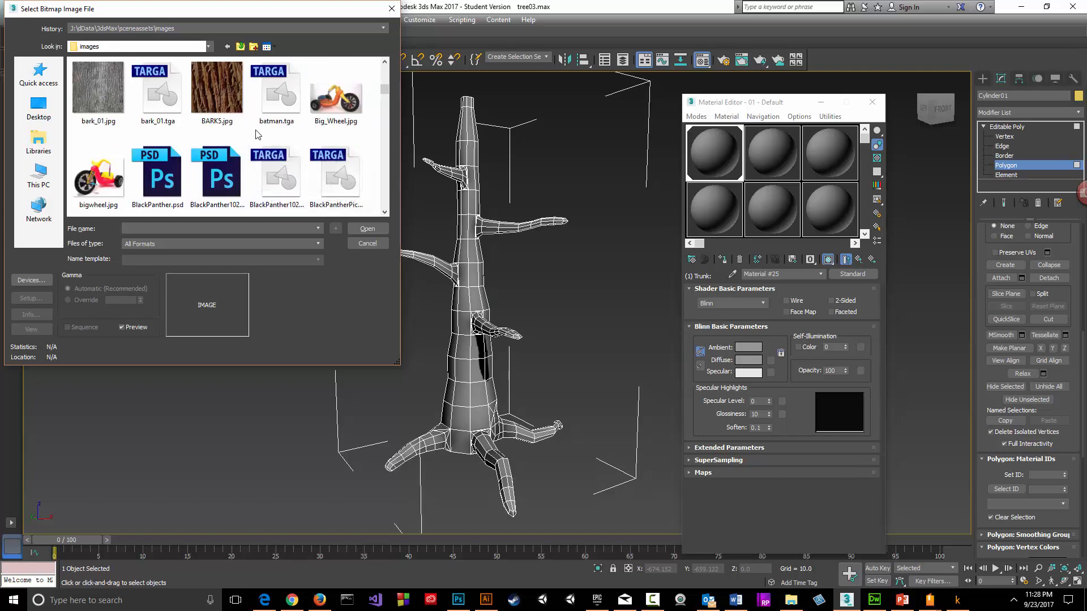
{"action": "scroll", "coordinate": [269, 134], "scroll_direction": "up", "scroll_amount": 1}
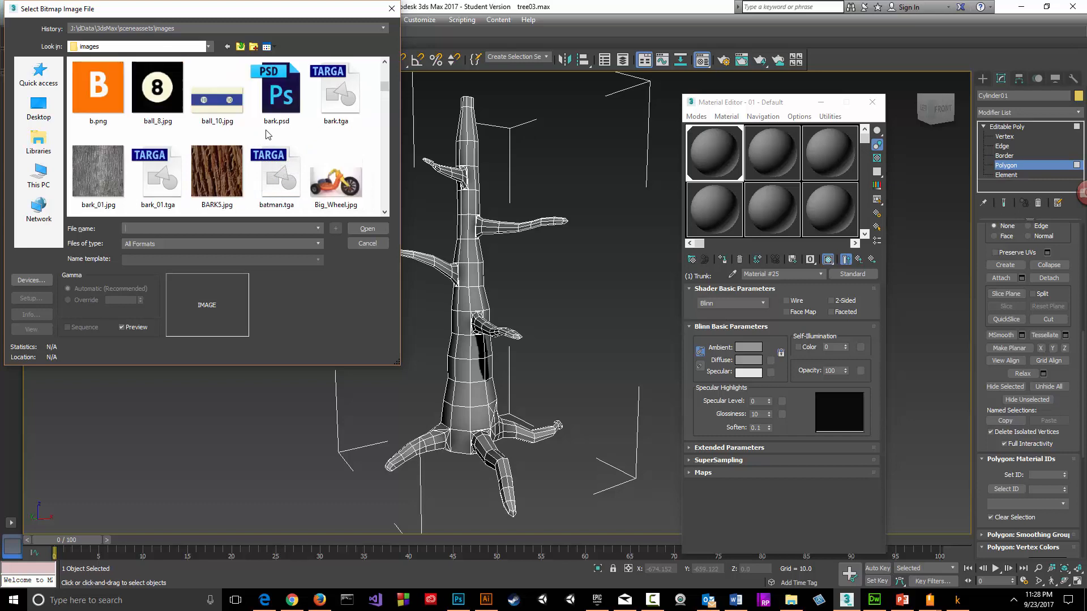
{"action": "scroll", "coordinate": [269, 134], "scroll_direction": "up", "scroll_amount": 1}
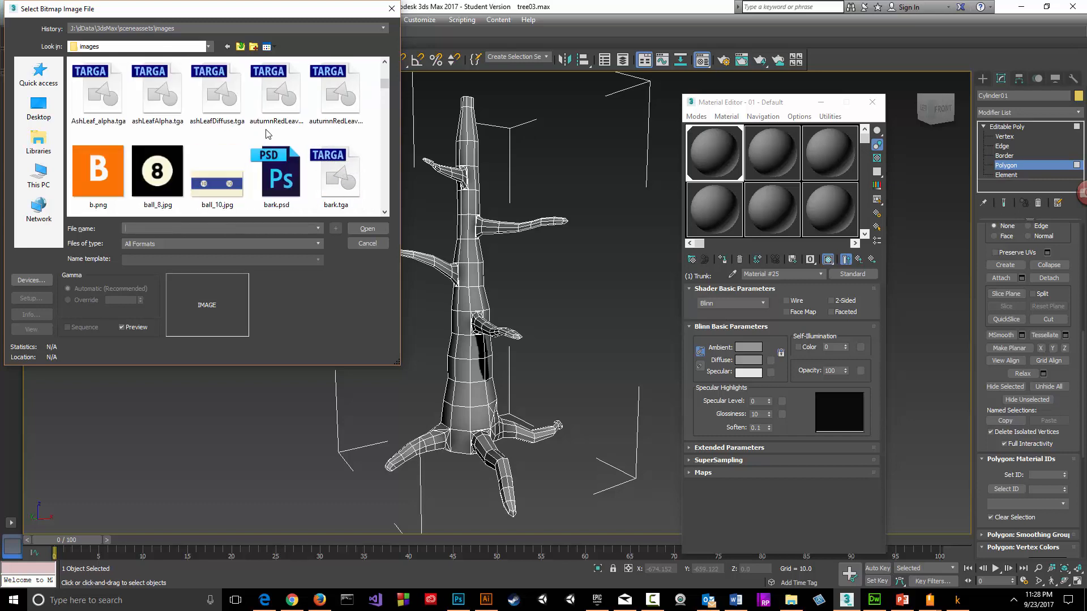
{"action": "scroll", "coordinate": [269, 134], "scroll_direction": "down", "scroll_amount": 2}
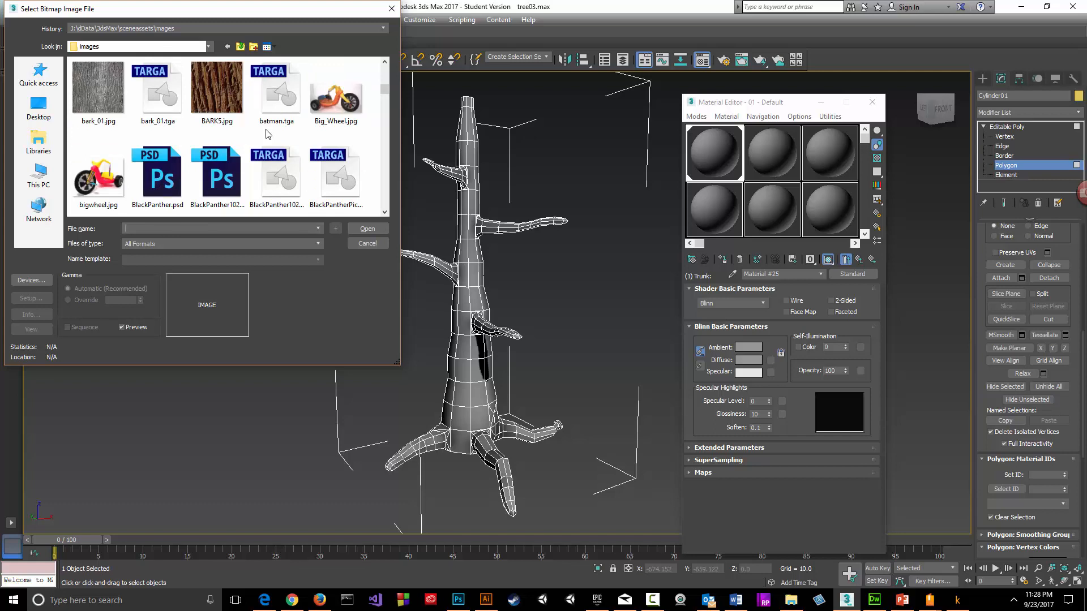
{"action": "scroll", "coordinate": [268, 134], "scroll_direction": "down", "scroll_amount": 1}
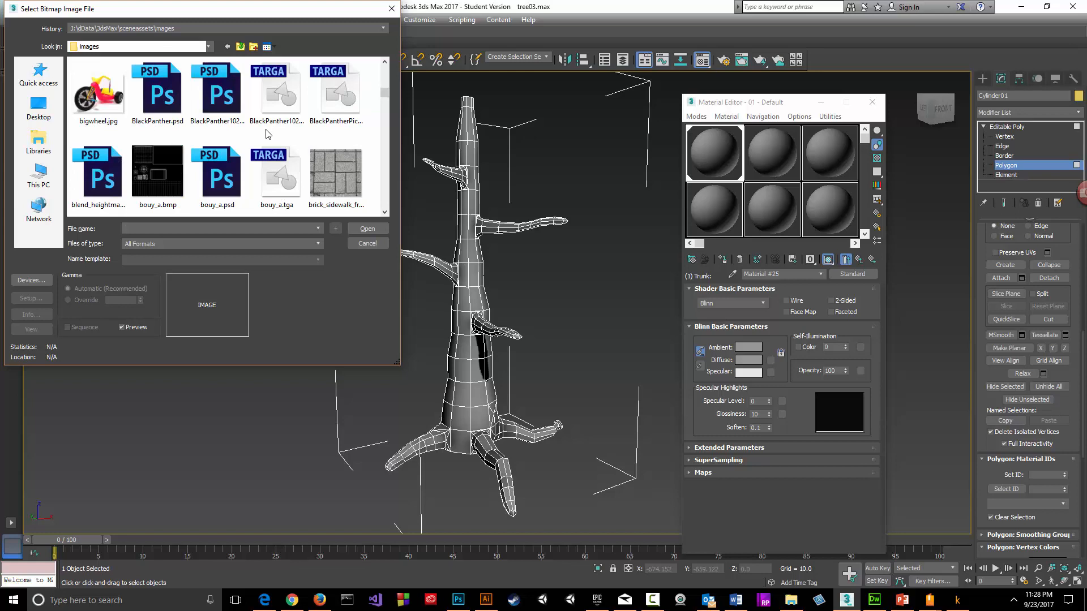
{"action": "scroll", "coordinate": [269, 134], "scroll_direction": "up", "scroll_amount": 2}
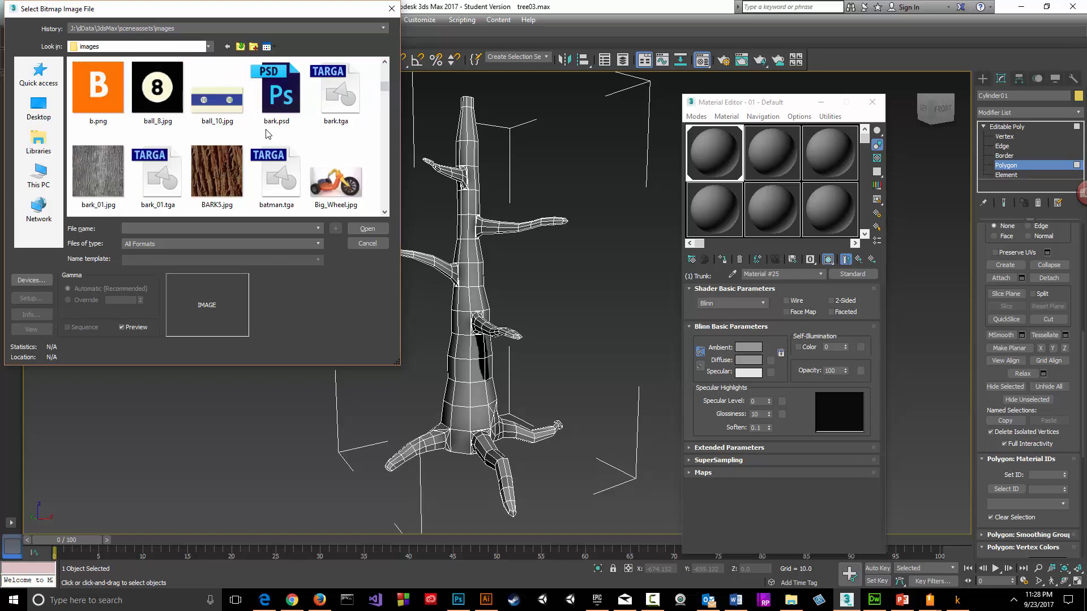
{"action": "left_click", "coordinate": [98, 170]}
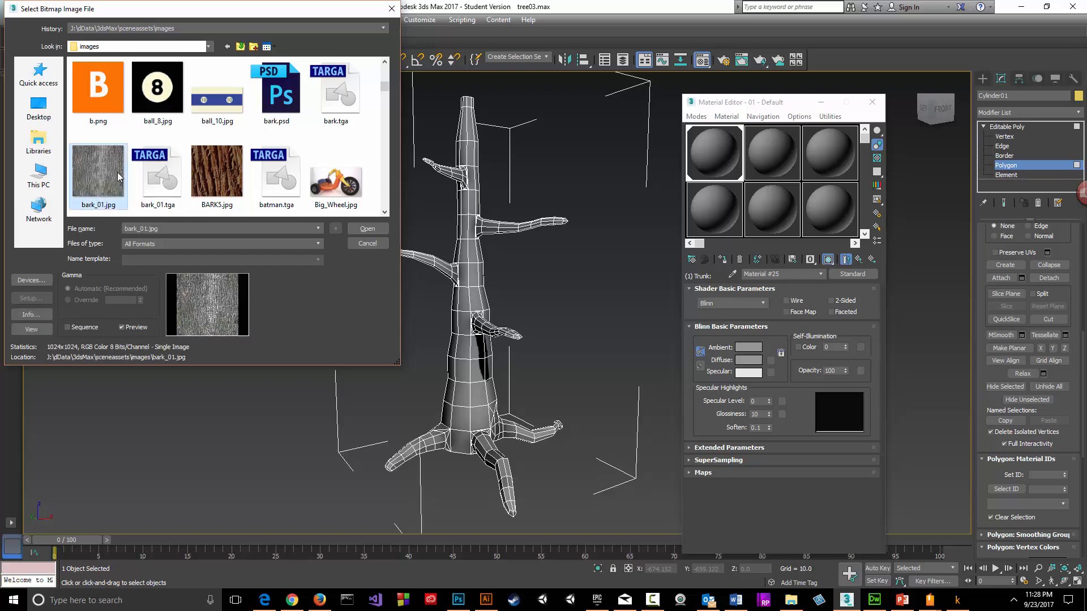
{"action": "left_click", "coordinate": [367, 229]}
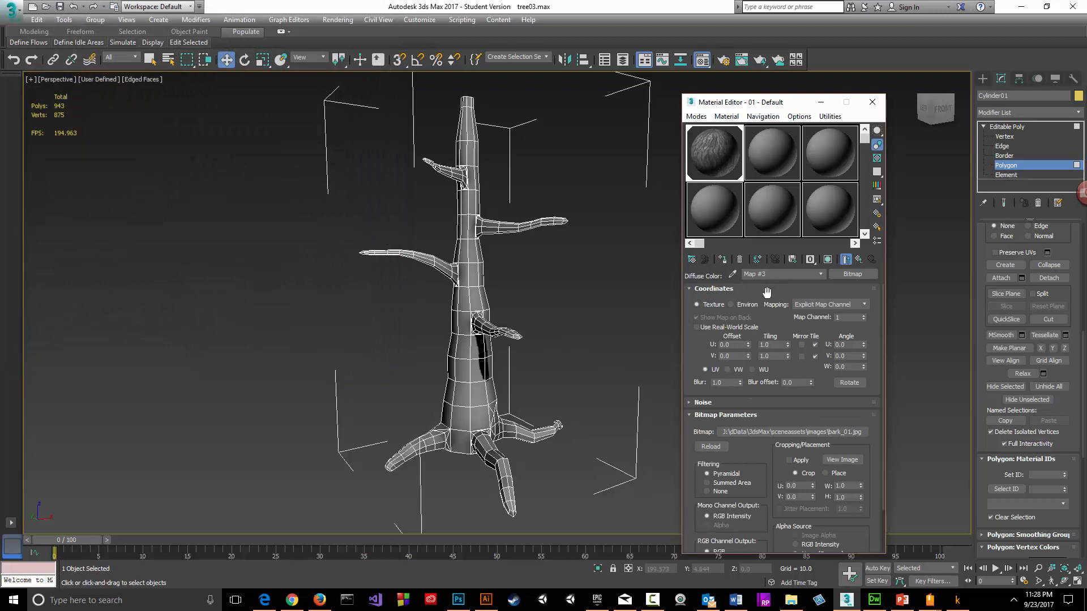
{"action": "left_click", "coordinate": [828, 261]}
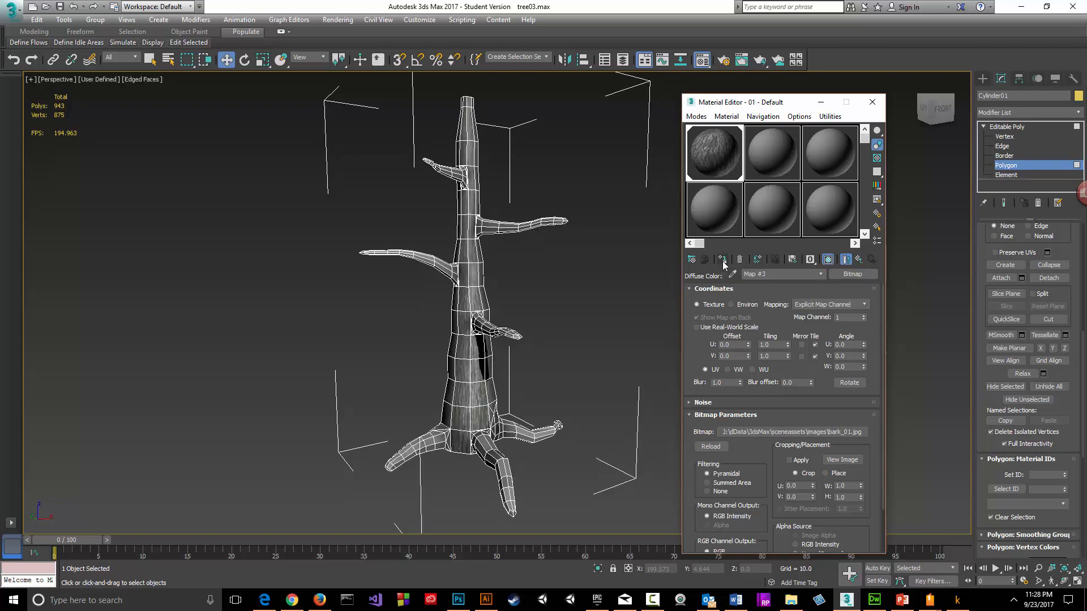
- Examine the bark texture along the tree's trunk, from the lower branches up to the upper section
{"action": "scroll", "coordinate": [475, 314], "scroll_direction": "up", "scroll_amount": 10}
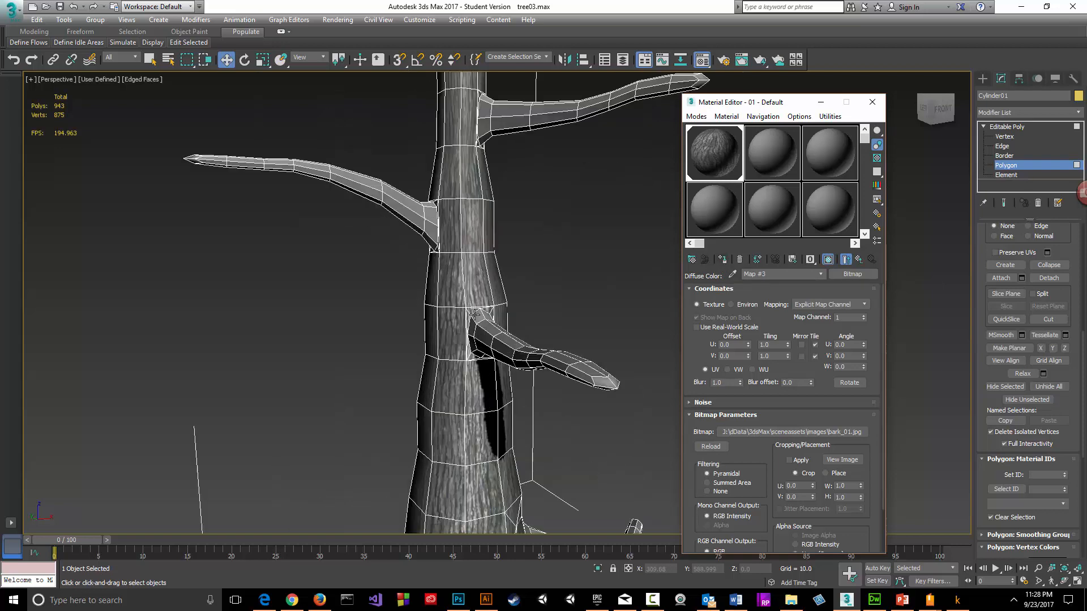
{"action": "middle_click_drag", "start_coordinate": [414, 312], "coordinate": [279, 306], "text": "alt"}
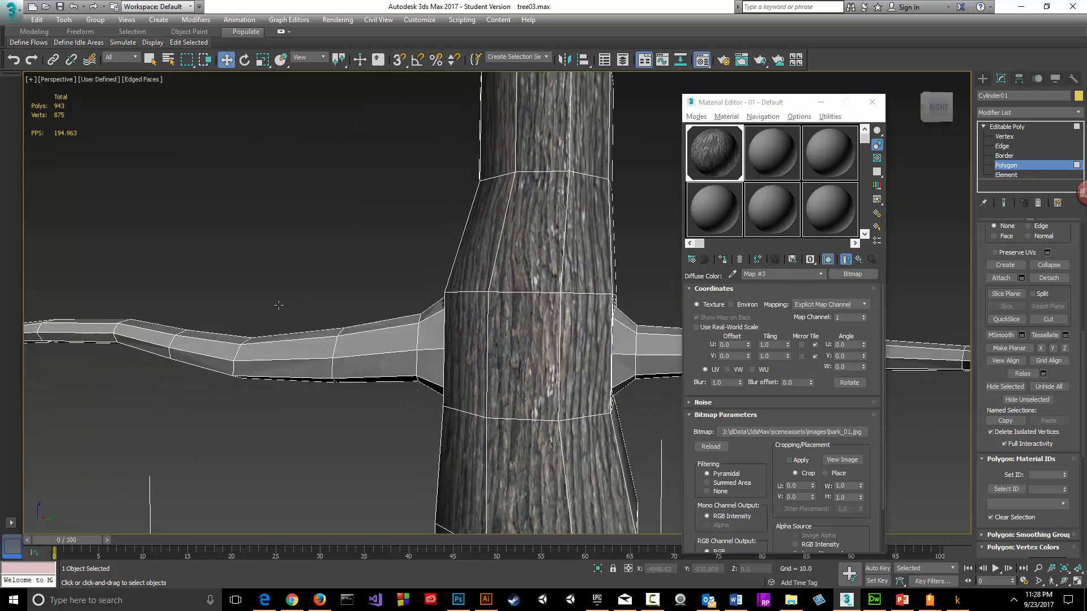
{"action": "mouse_move", "coordinate": [476, 344]}
{"action": "middle_mouse_down"}
{"action": "mouse_move", "coordinate": [405, 198]}
{"action": "mouse_move", "coordinate": [412, 69]}
{"action": "middle_mouse_up"}
{"action": "mouse_move", "coordinate": [433, 344]}
{"action": "middle_mouse_down"}
{"action": "mouse_move", "coordinate": [415, 330]}
{"action": "mouse_move", "coordinate": [394, 69]}
{"action": "middle_mouse_up"}
{"action": "middle_click_drag", "start_coordinate": [470, 170], "coordinate": [468, 442]}
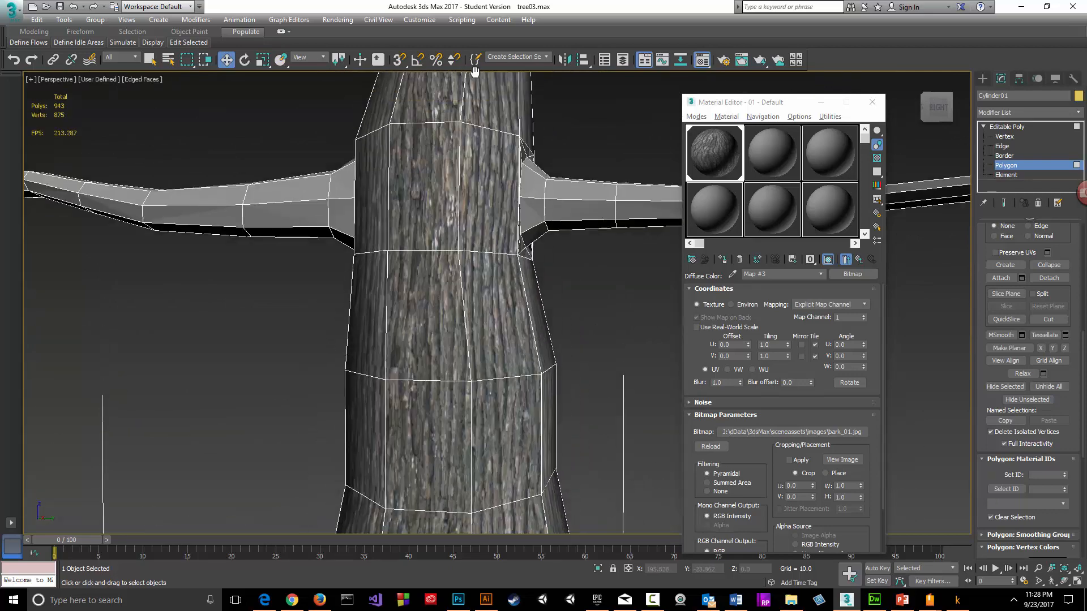
{"action": "middle_click_drag", "start_coordinate": [468, 74], "coordinate": [454, 610]}
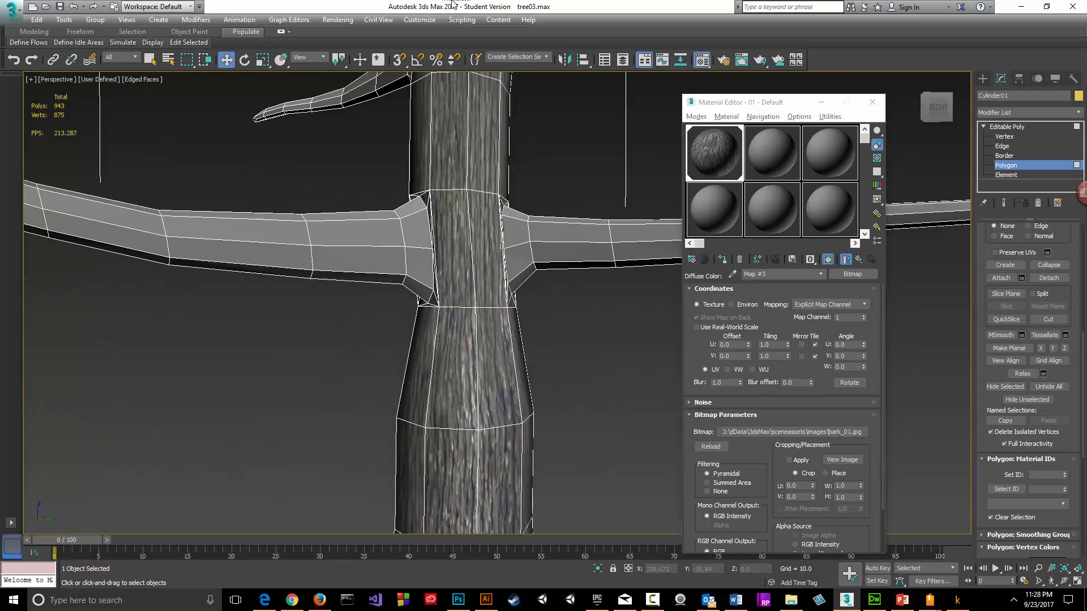
{"action": "middle_click_drag", "start_coordinate": [467, 303], "coordinate": [466, 580]}
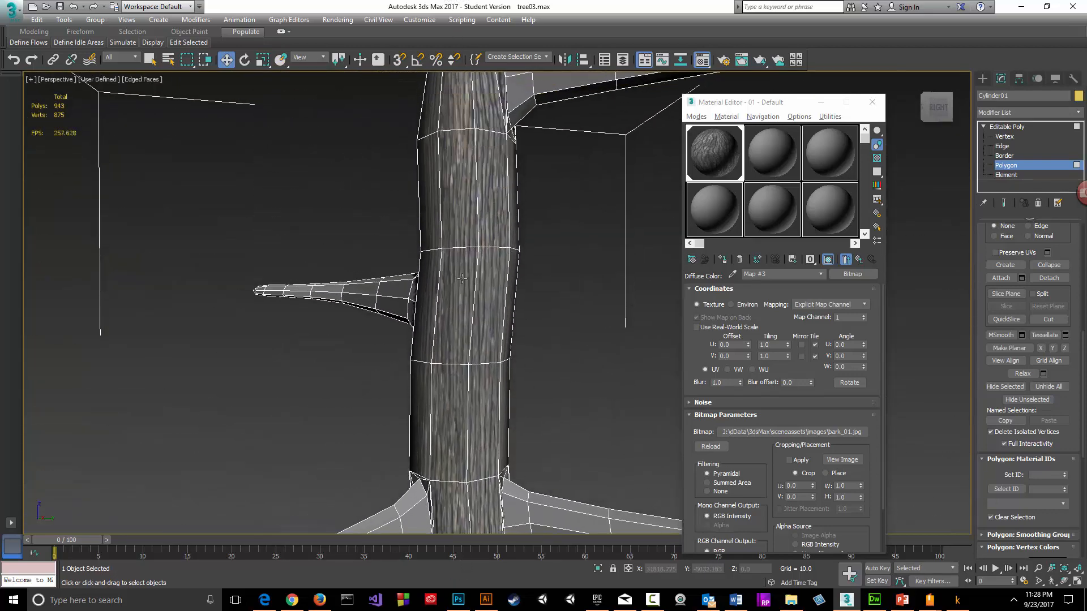
{"action": "scroll", "coordinate": [470, 266], "scroll_direction": "up", "scroll_amount": 3}
{"action": "scroll", "coordinate": [470, 266], "scroll_direction": "down", "scroll_amount": 5}
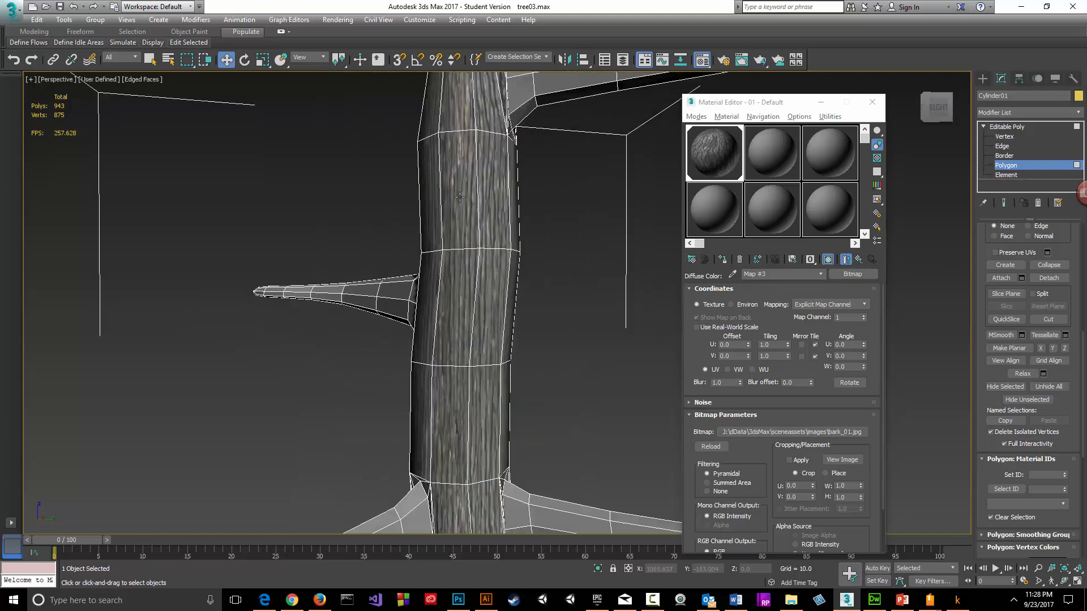
{"action": "middle_click_drag", "start_coordinate": [459, 198], "coordinate": [398, 186]}
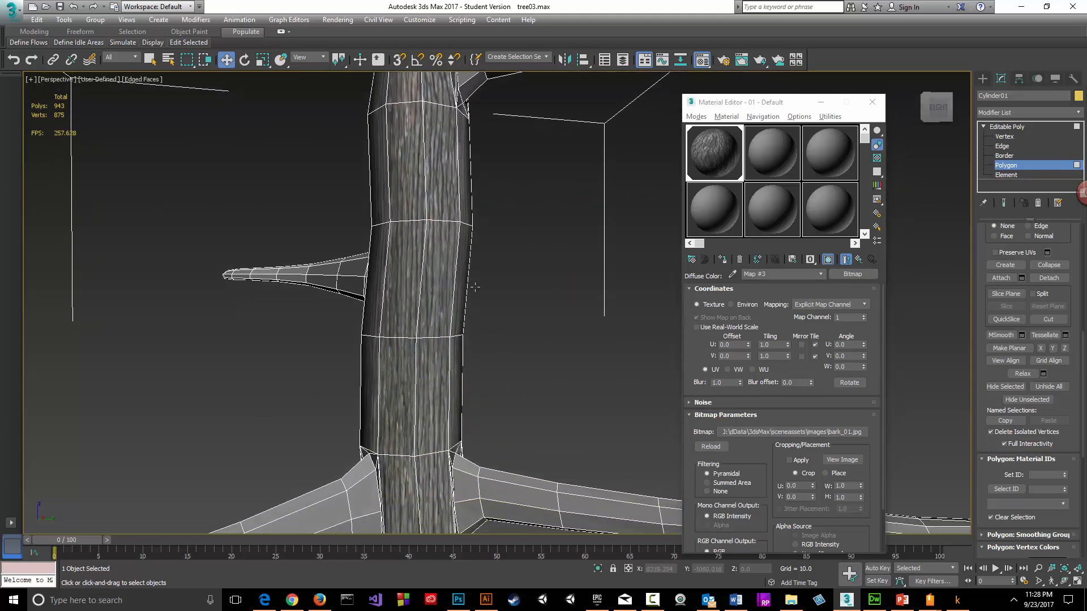
{"action": "middle_click_drag", "start_coordinate": [477, 372], "coordinate": [524, 220]}
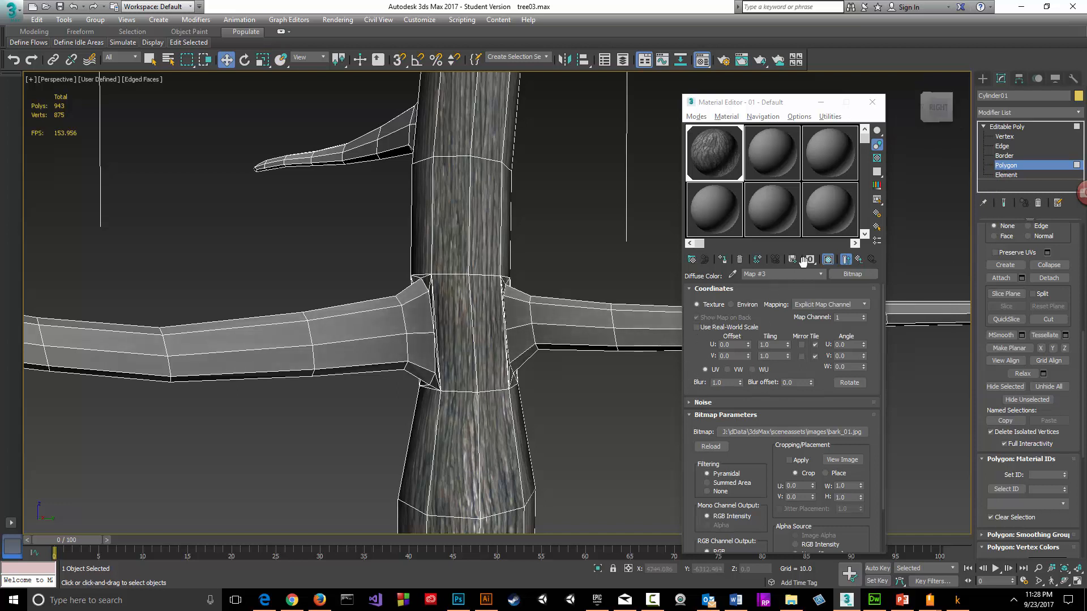
- Return to the sub-material list, open Branch1 and clear the map from its diffuse colour
{"action": "left_click", "coordinate": [858, 260]}
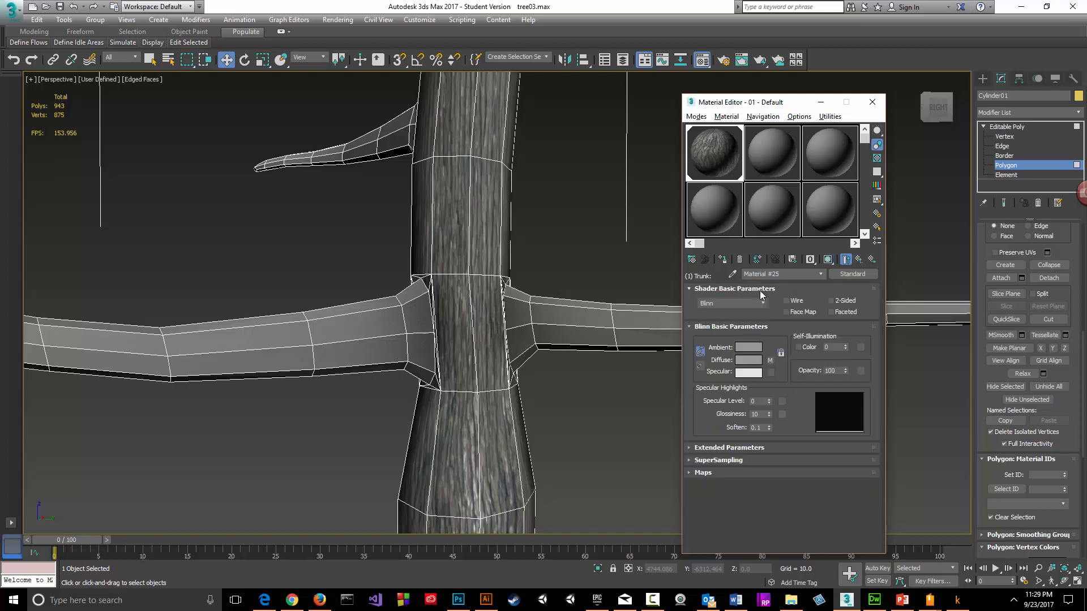
{"action": "left_click", "coordinate": [859, 259]}
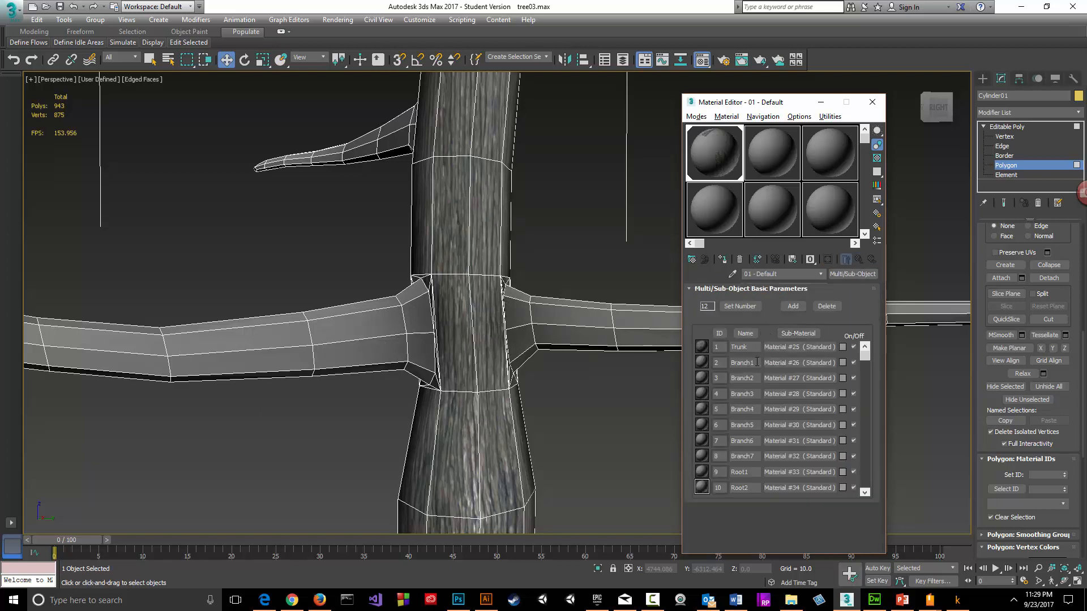
{"action": "left_click", "coordinate": [779, 362]}
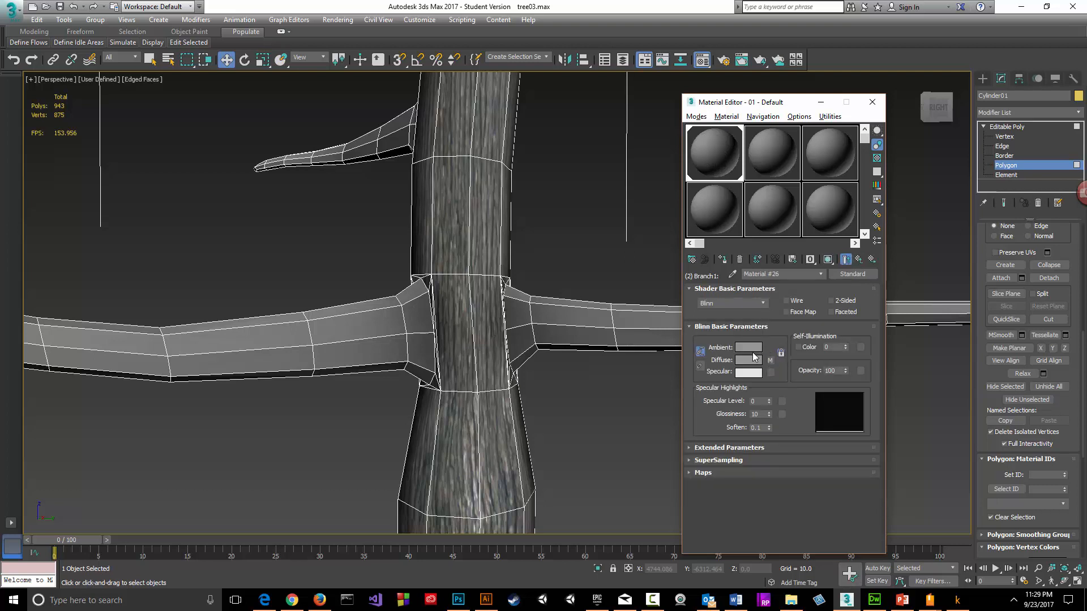
{"action": "right_click", "coordinate": [772, 362]}
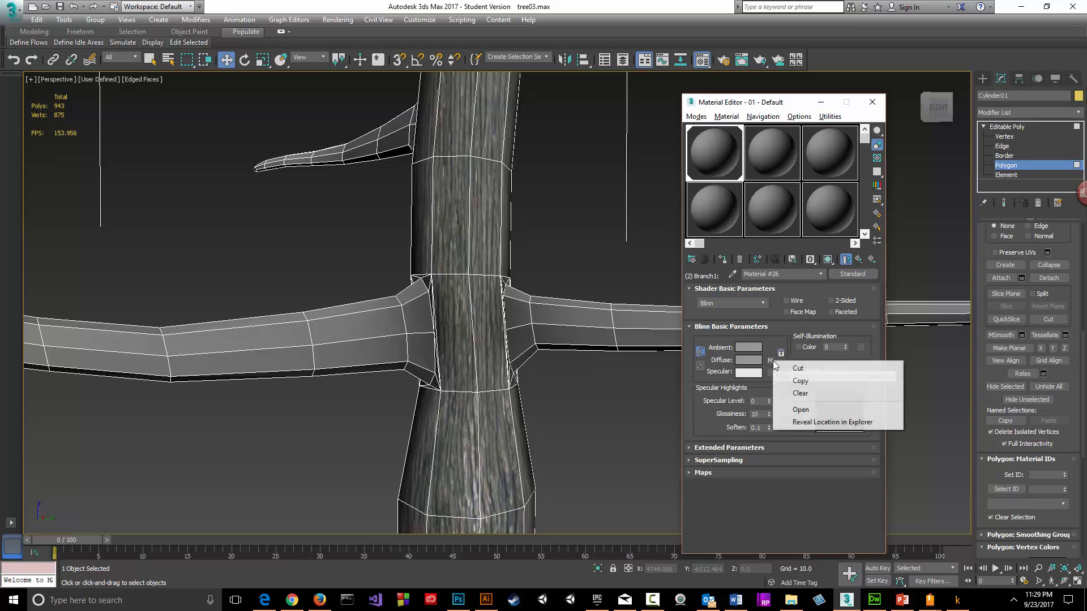
{"action": "left_click", "coordinate": [812, 393]}
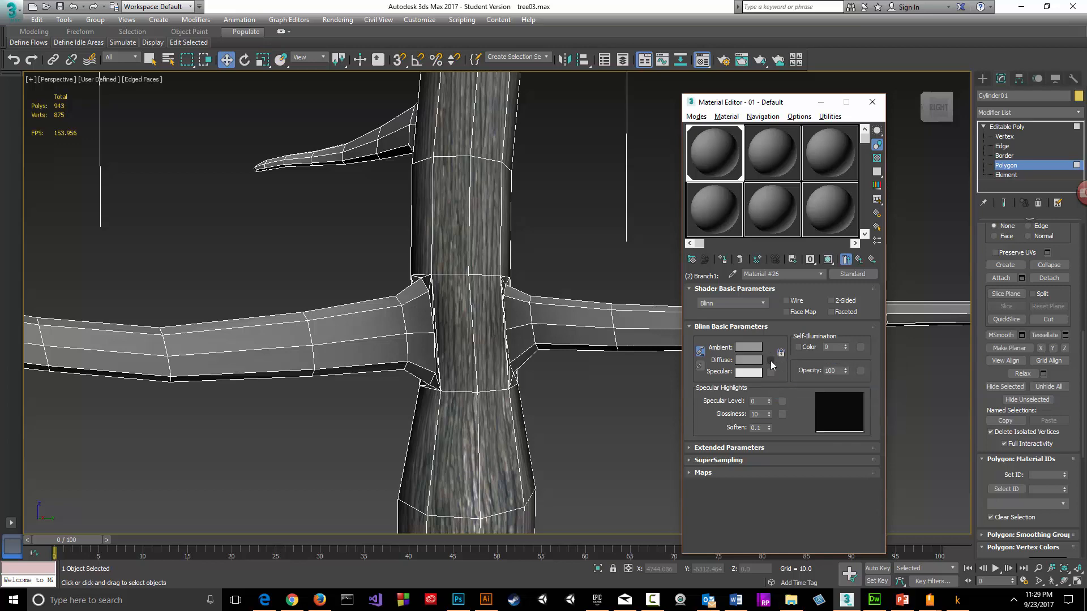
- Load bark_01.jpg as the Branch1 sub-material's diffuse bitmap and display it in the viewport
{"action": "left_click", "coordinate": [771, 362]}
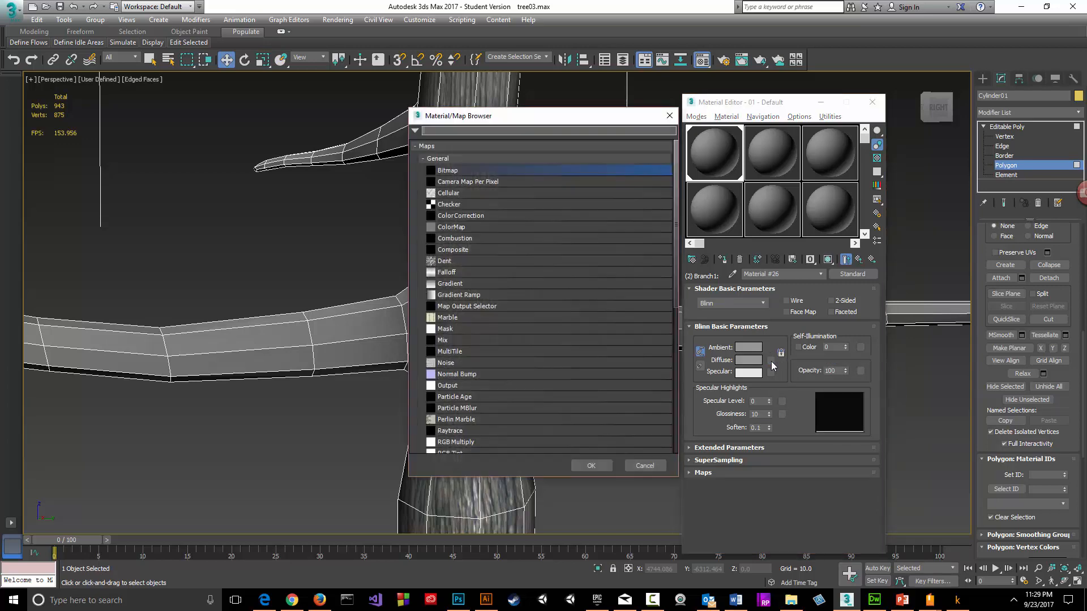
{"action": "double_click", "coordinate": [468, 170]}
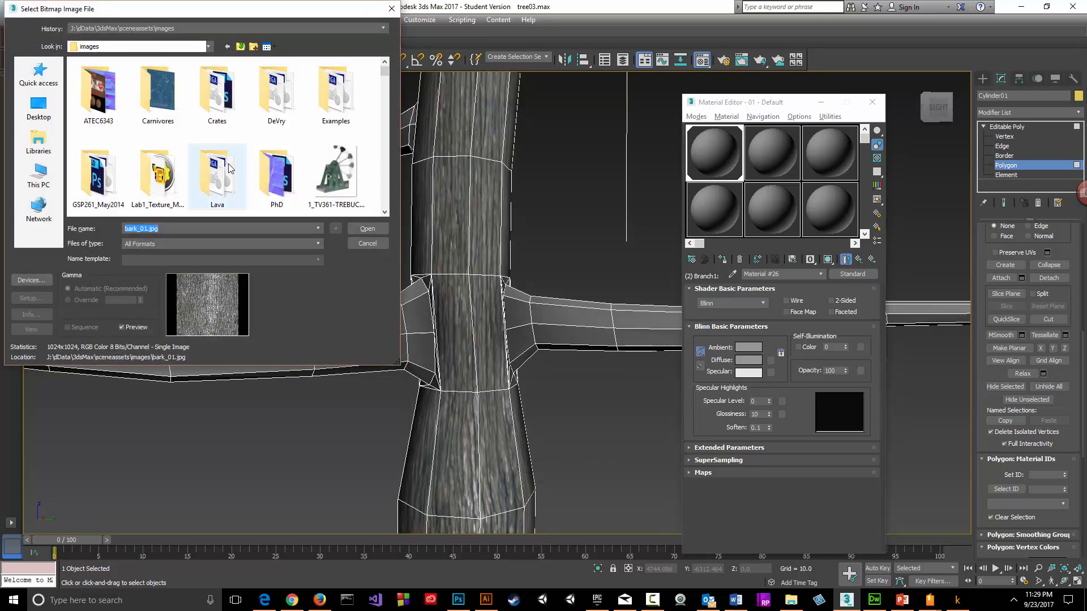
{"action": "left_click", "coordinate": [368, 231]}
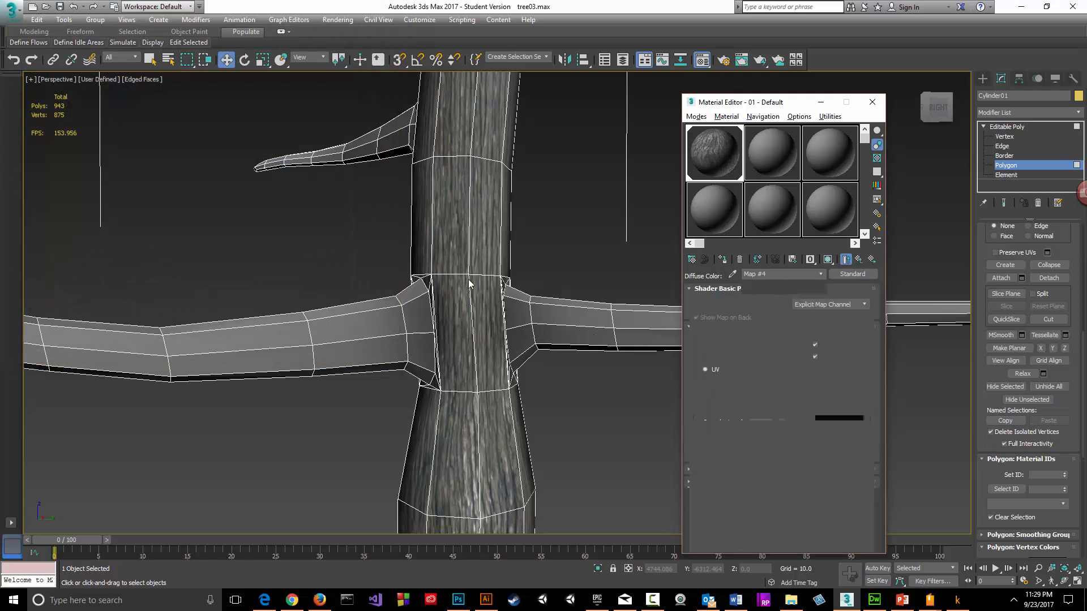
{"action": "left_click", "coordinate": [828, 259]}
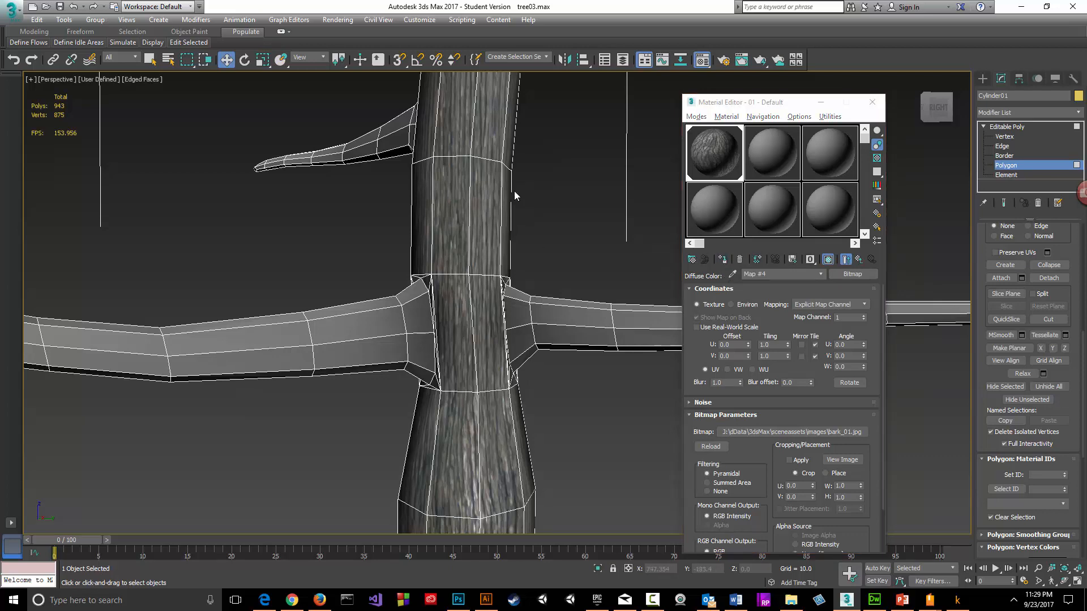
{"action": "middle_click_drag", "start_coordinate": [515, 192], "coordinate": [498, 269], "text": "alt"}
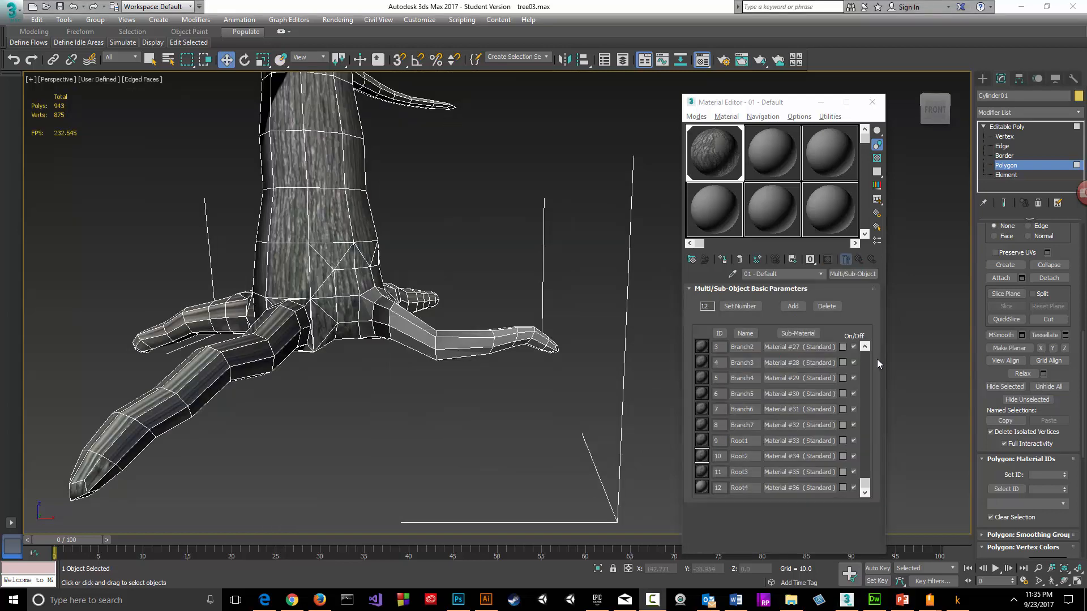
- Load bark_01.jpg as the Root4 sub-material's diffuse bitmap, display it in the viewport and close the Material Editor
{"action": "left_click", "coordinate": [782, 487]}
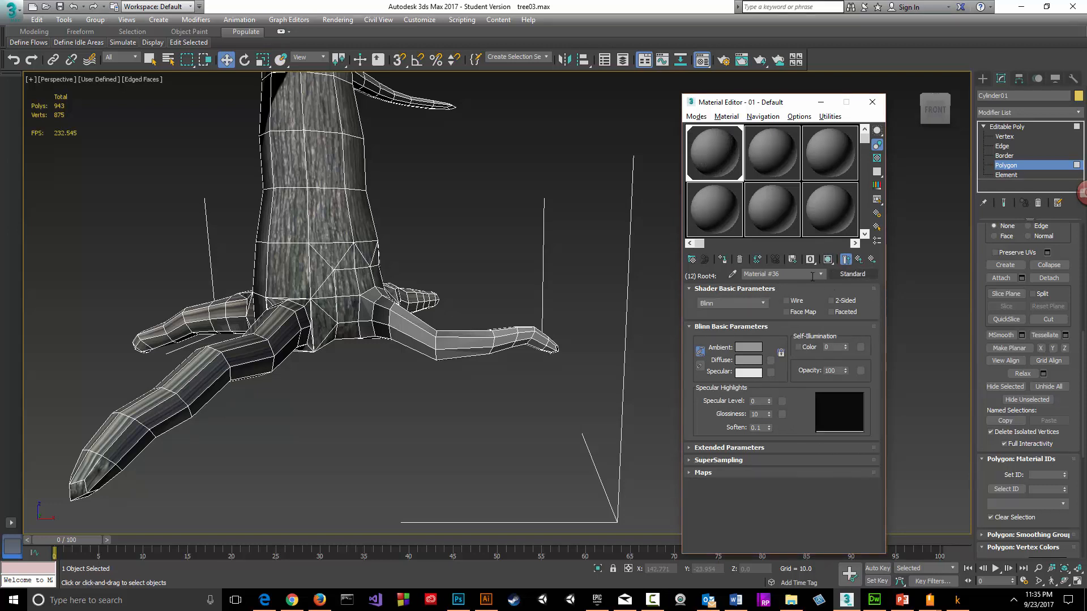
{"action": "left_click", "coordinate": [770, 361]}
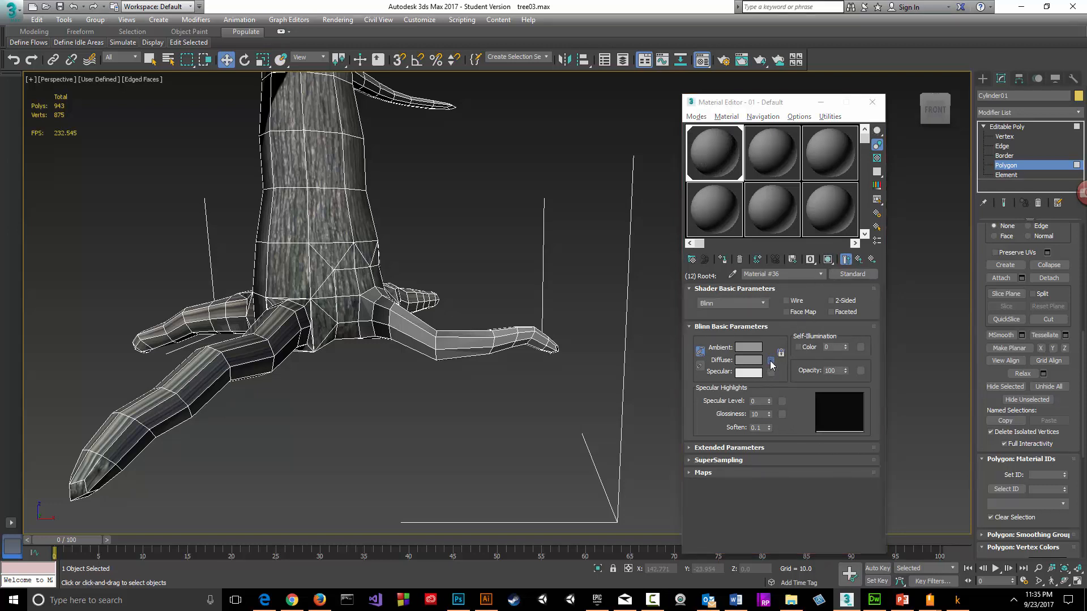
{"action": "left_click", "coordinate": [591, 466]}
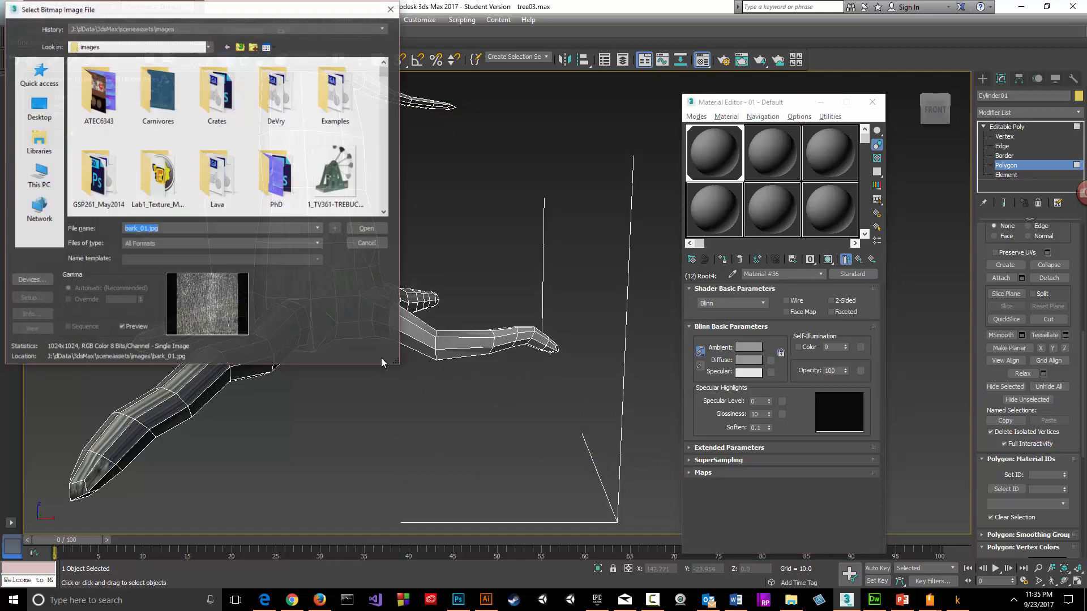
{"action": "left_click", "coordinate": [367, 229]}
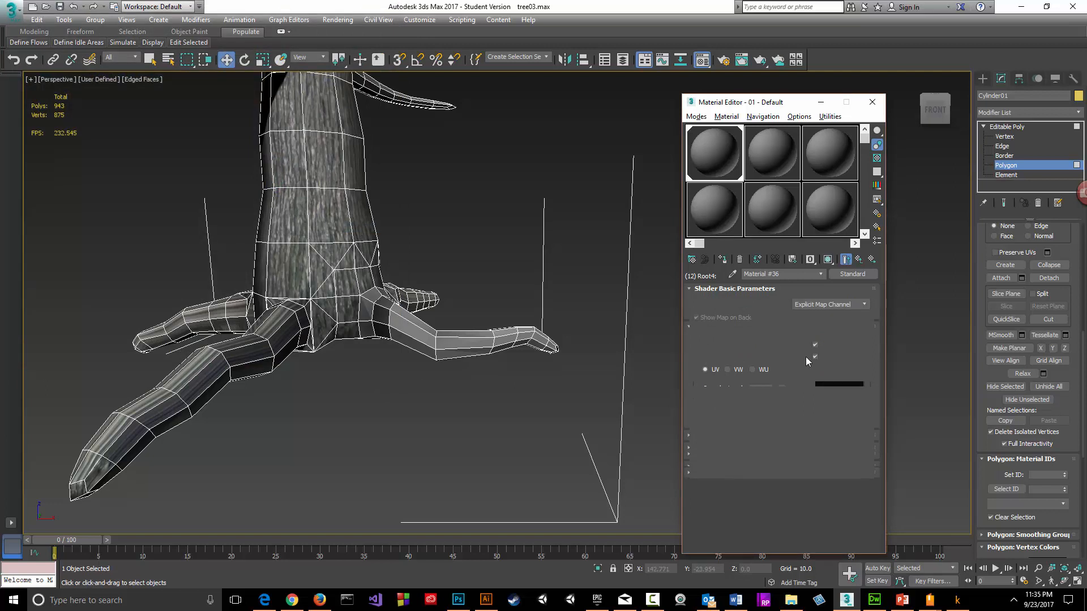
{"action": "left_click", "coordinate": [859, 259]}
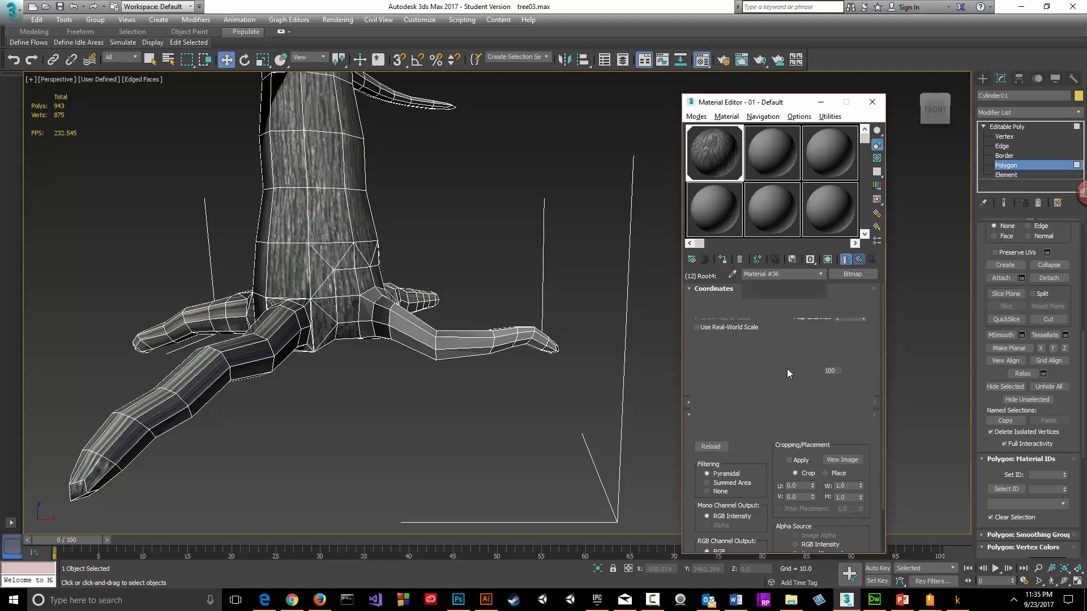
{"action": "left_click", "coordinate": [828, 259]}
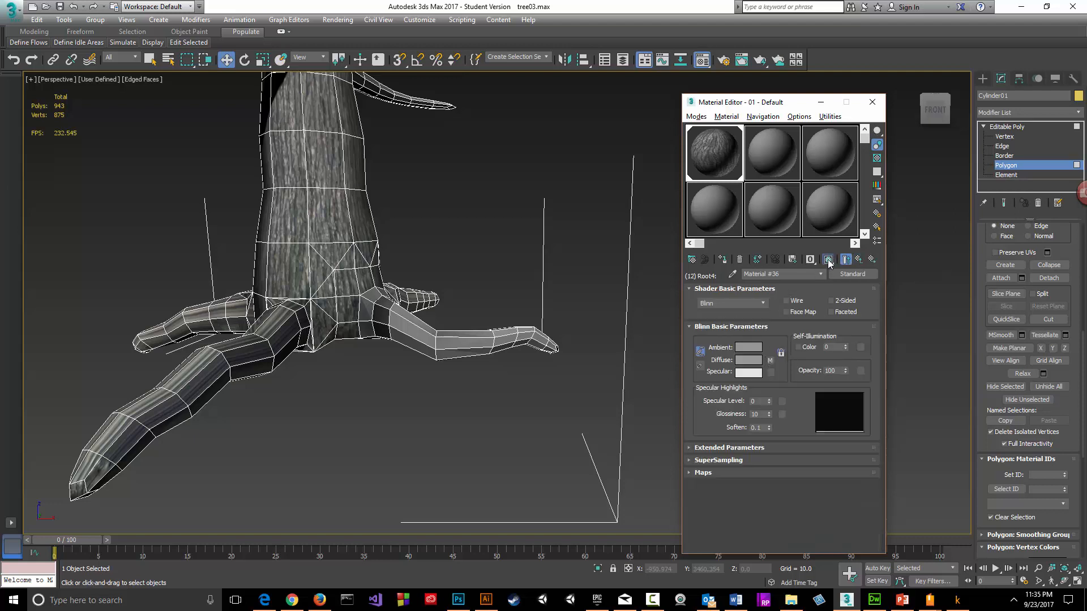
{"action": "left_click", "coordinate": [722, 261]}
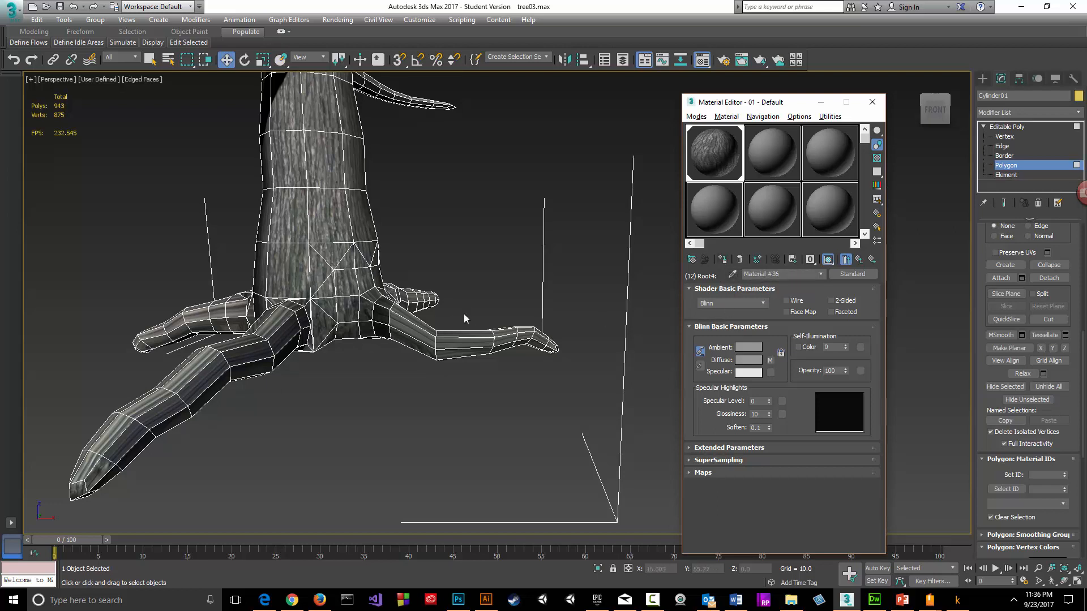
{"action": "middle_click_drag", "start_coordinate": [410, 323], "coordinate": [431, 333], "text": "alt"}
{"action": "middle_click_drag", "start_coordinate": [369, 178], "coordinate": [392, 286]}
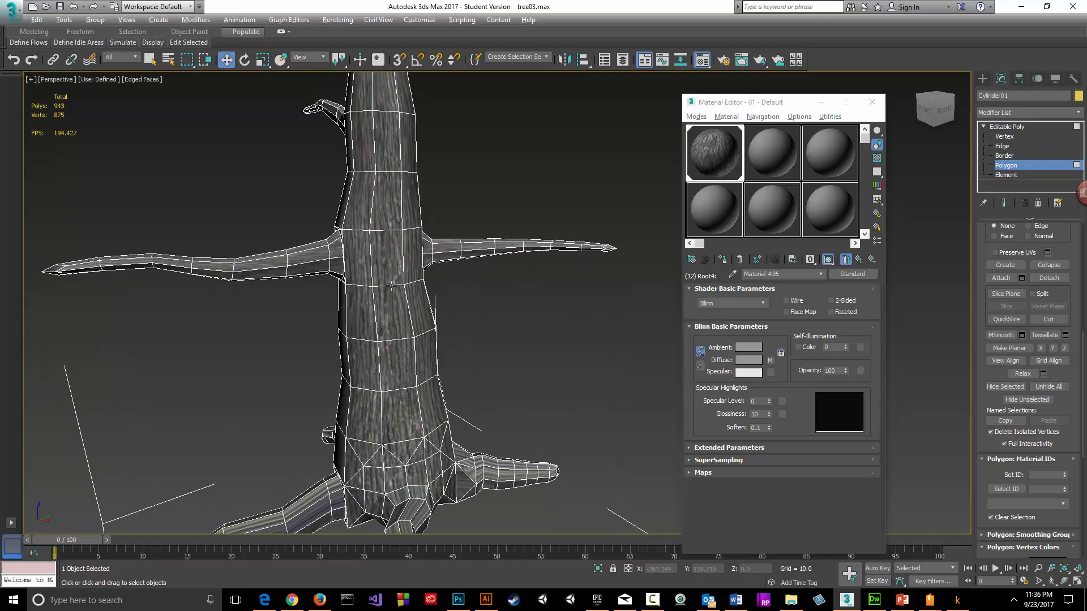
{"action": "left_click", "coordinate": [872, 105]}
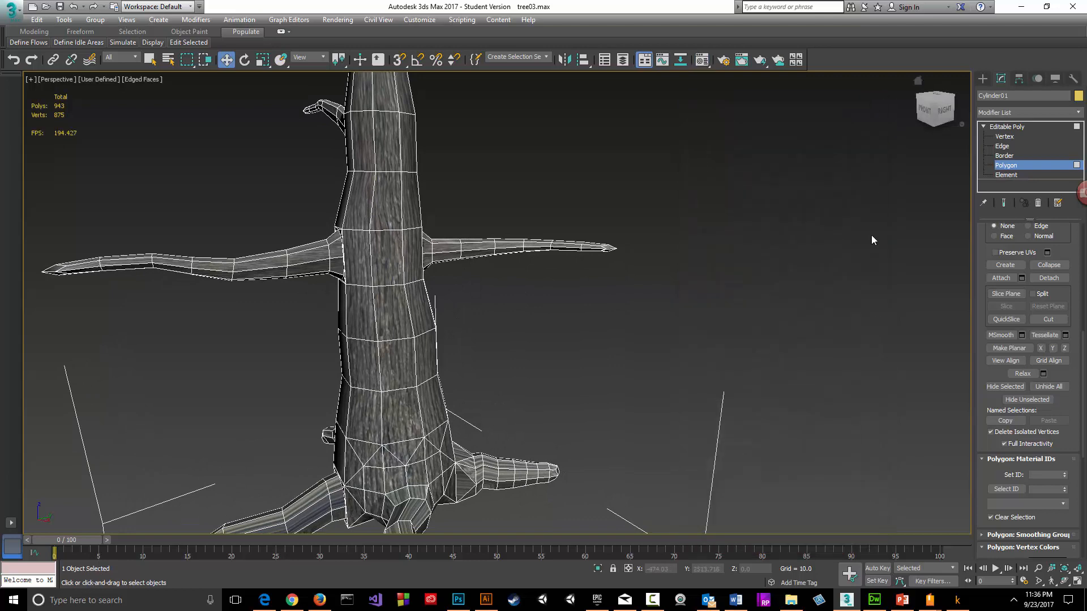
- Leave polygon sub-object editing and add an Unwrap UVW modifier to the whole tree
{"action": "middle_click_drag", "start_coordinate": [761, 361], "coordinate": [781, 289], "text": "alt"}
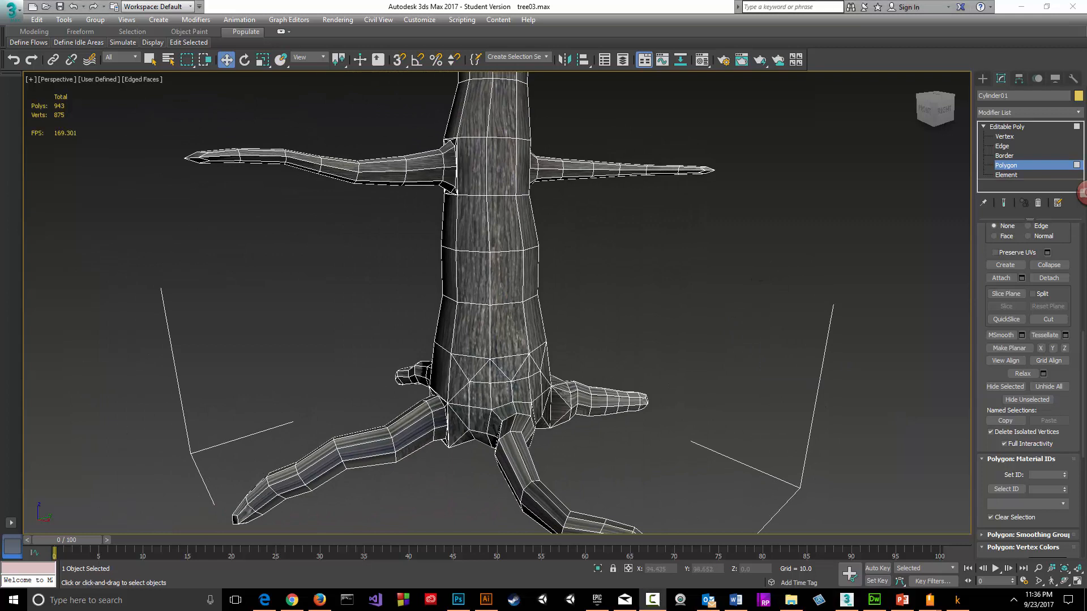
{"action": "left_click", "coordinate": [1029, 114]}
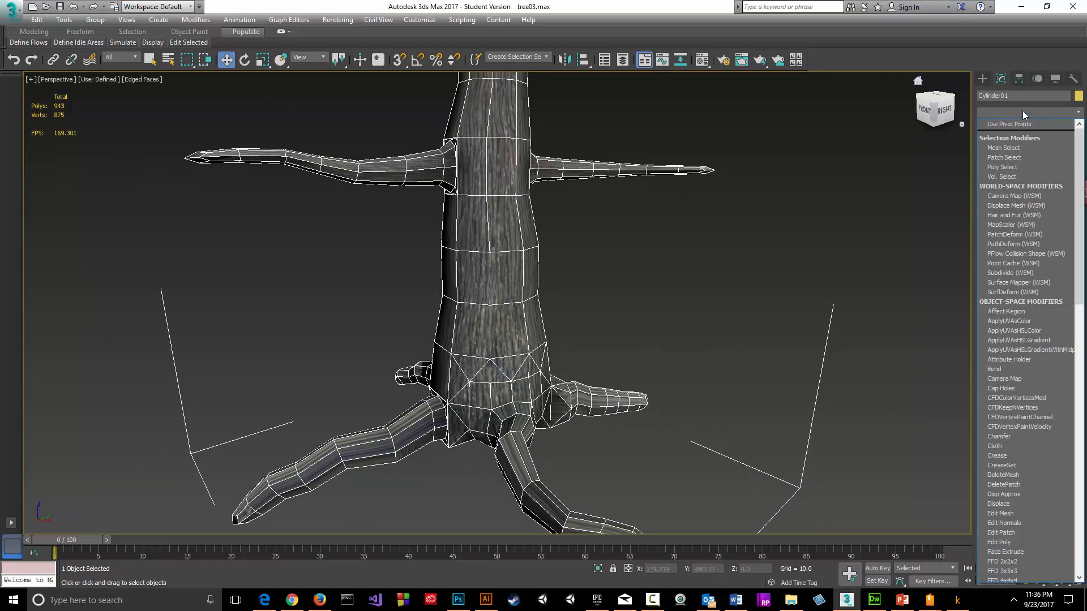
{"action": "left_click", "coordinate": [1022, 111]}
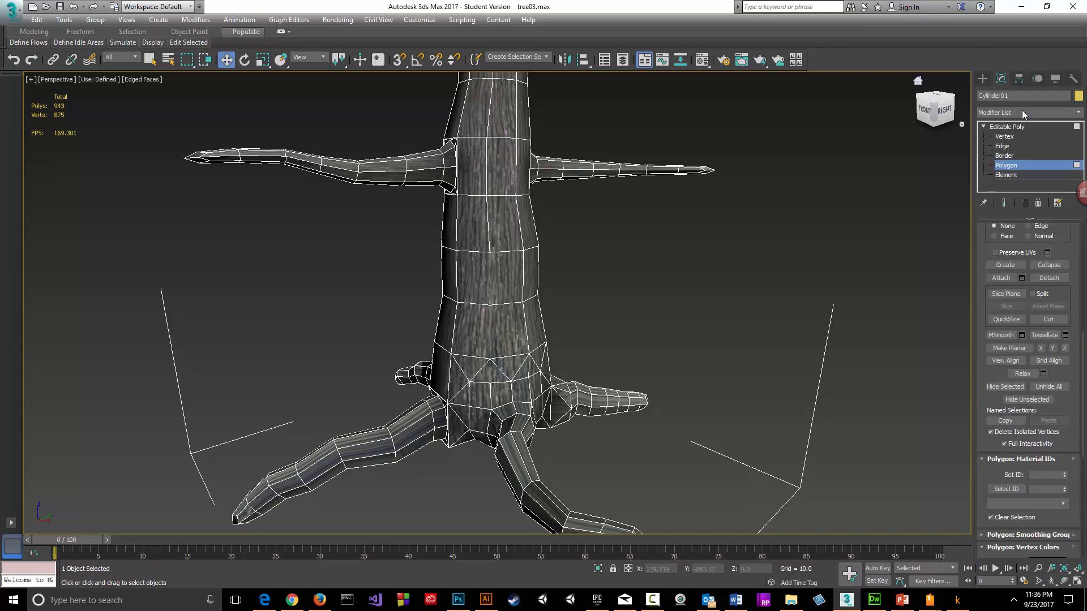
{"action": "left_click", "coordinate": [1019, 165]}
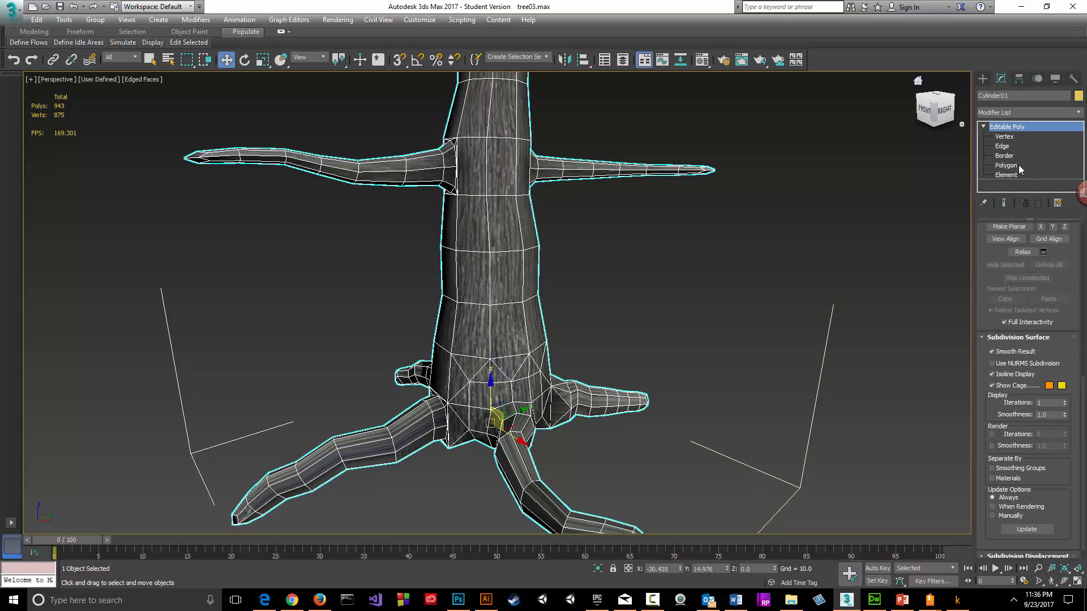
{"action": "left_click", "coordinate": [1020, 112]}
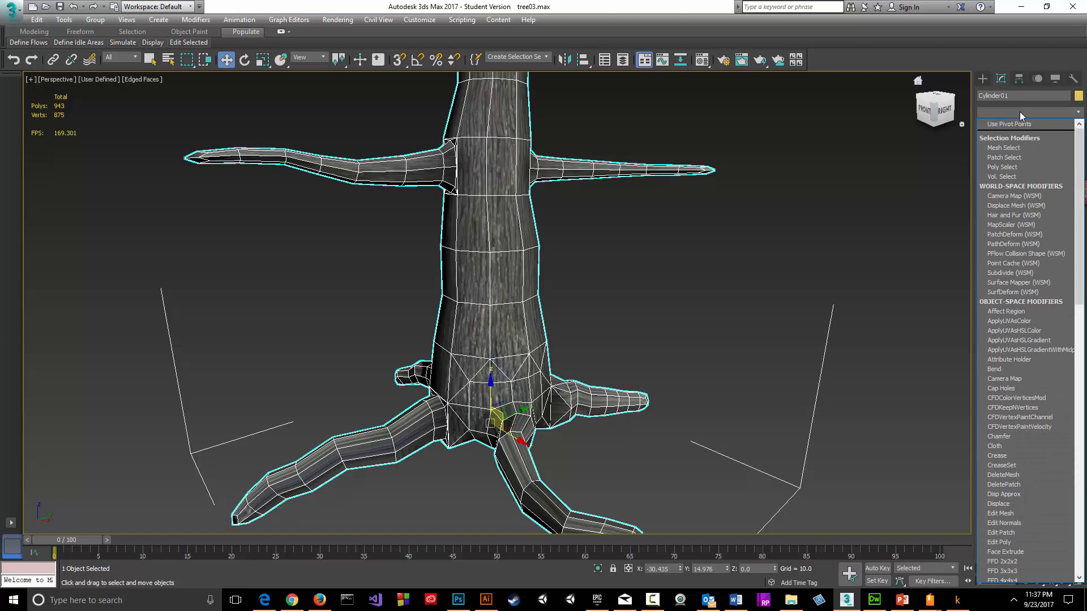
{"action": "key", "text": "u"}
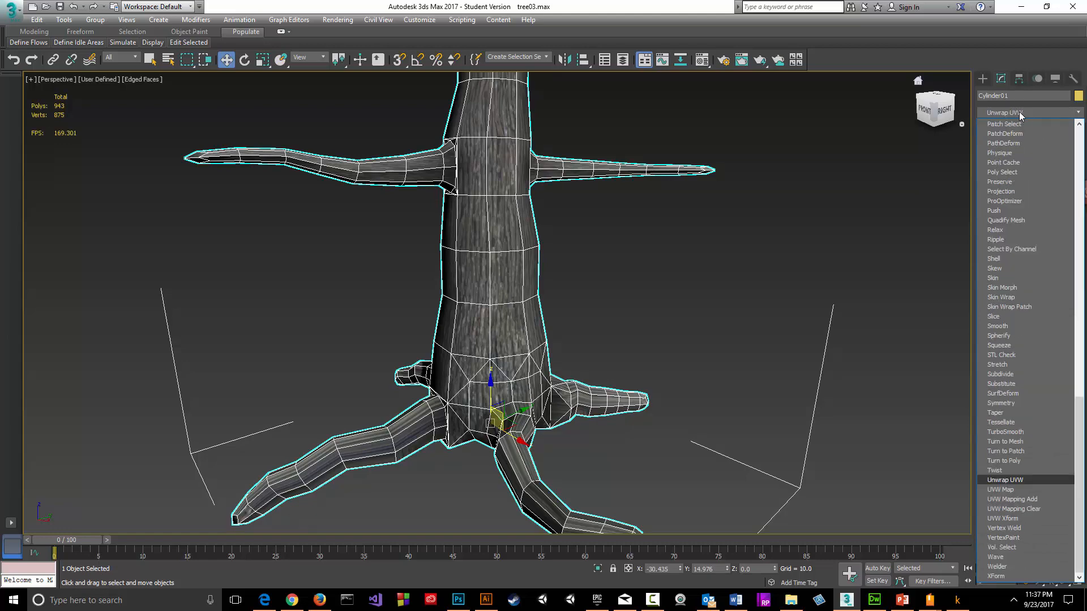
{"action": "key", "text": "Return"}
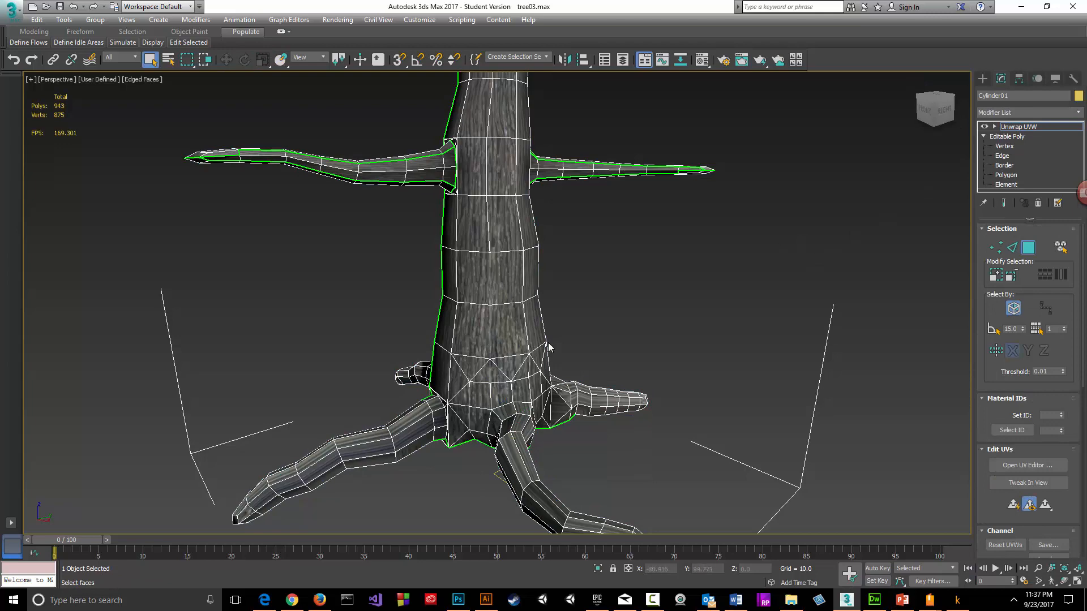
- Examine the tree's UV layout in the UV editor, including the trunk, branch and root clusters, and close the editor
{"action": "scroll", "coordinate": [547, 368], "scroll_direction": "down", "scroll_amount": 6}
{"action": "scroll", "coordinate": [544, 374], "scroll_direction": "up", "scroll_amount": 3}
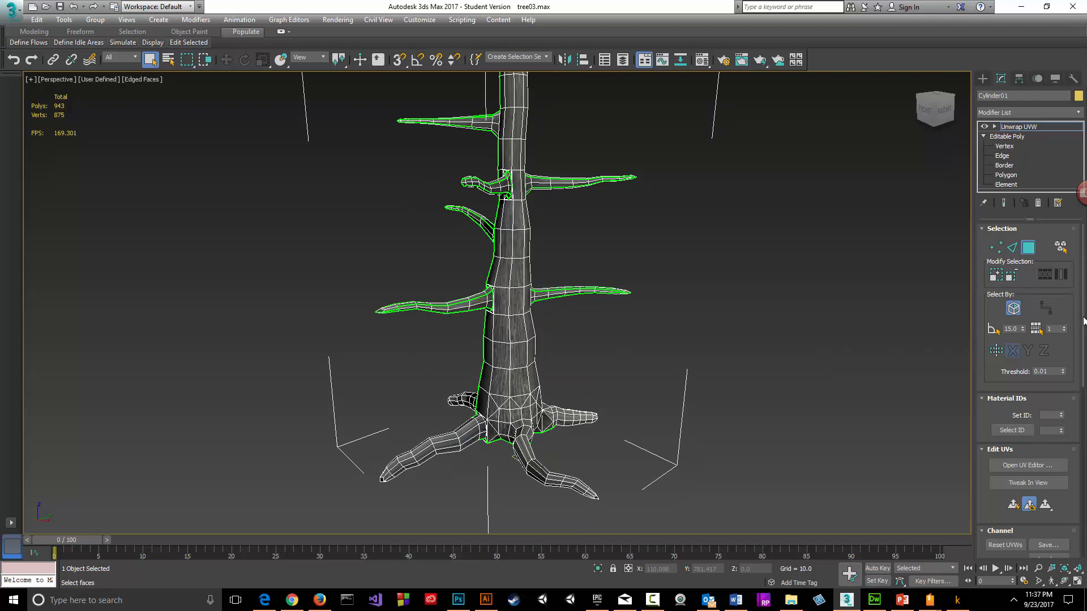
{"action": "left_click", "coordinate": [1028, 467]}
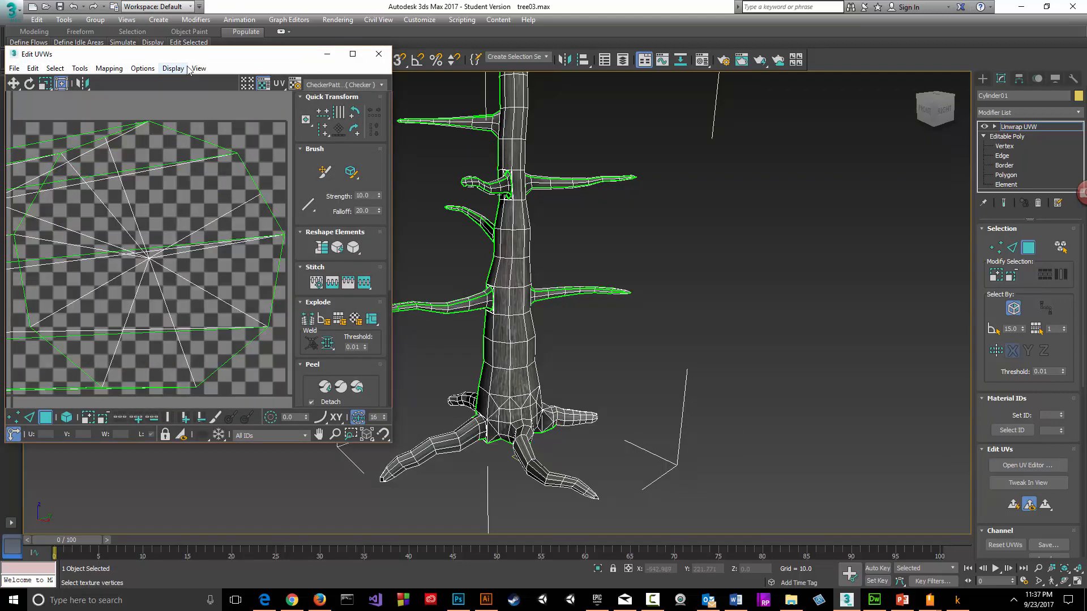
{"action": "left_click_drag", "start_coordinate": [210, 55], "coordinate": [444, 106]}
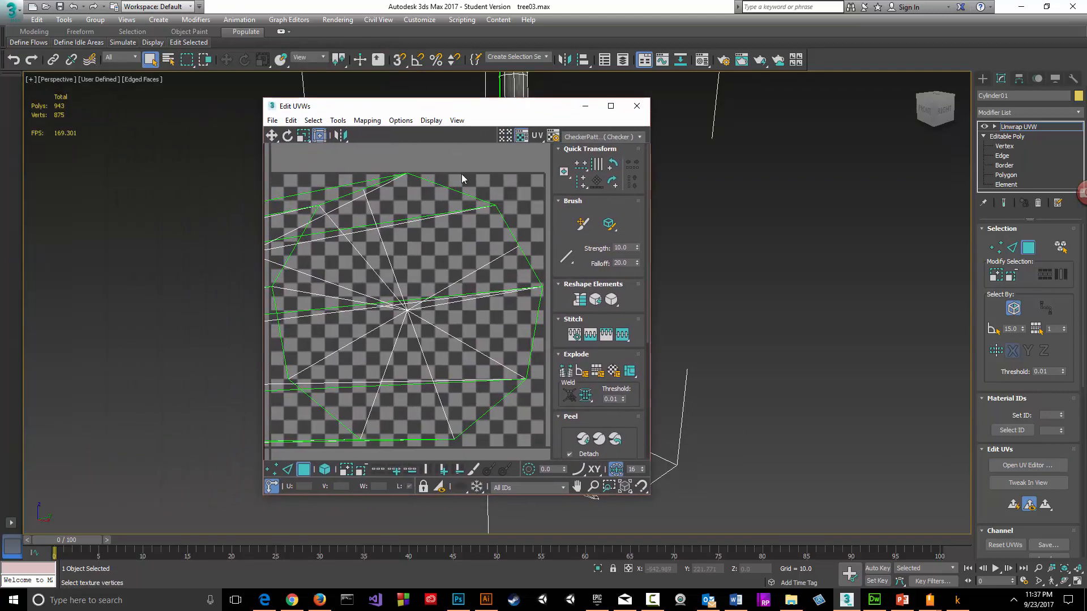
{"action": "scroll", "coordinate": [464, 182], "scroll_direction": "down", "scroll_amount": 1}
{"action": "scroll", "coordinate": [445, 247], "scroll_direction": "down", "scroll_amount": 1}
{"action": "scroll", "coordinate": [446, 247], "scroll_direction": "down", "scroll_amount": 3}
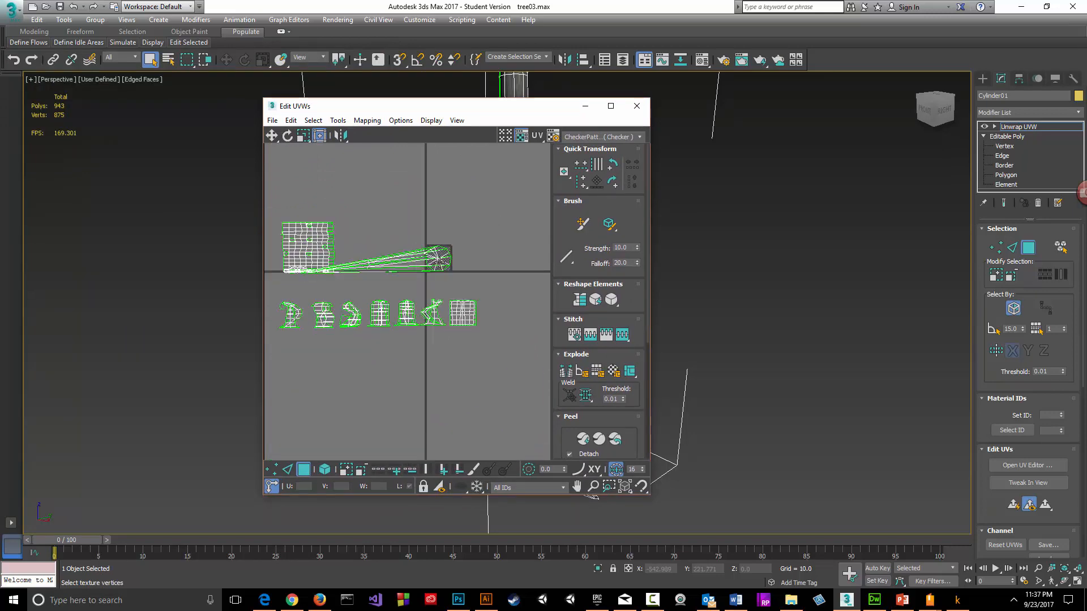
{"action": "scroll", "coordinate": [468, 195], "scroll_direction": "up", "scroll_amount": 1}
{"action": "scroll", "coordinate": [441, 283], "scroll_direction": "up", "scroll_amount": 3}
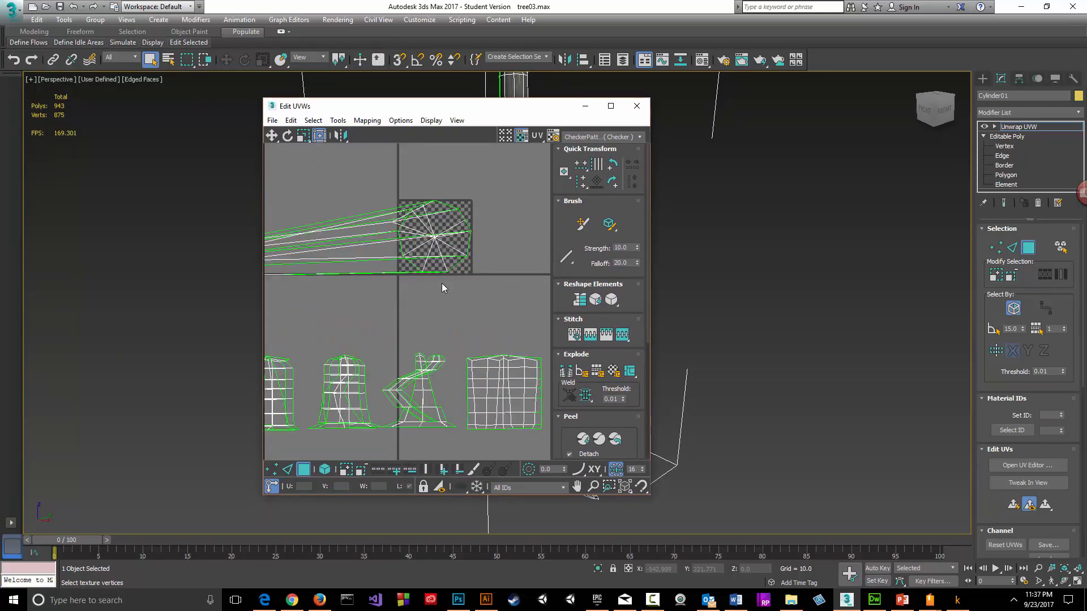
{"action": "middle_click_drag", "start_coordinate": [358, 309], "coordinate": [559, 335]}
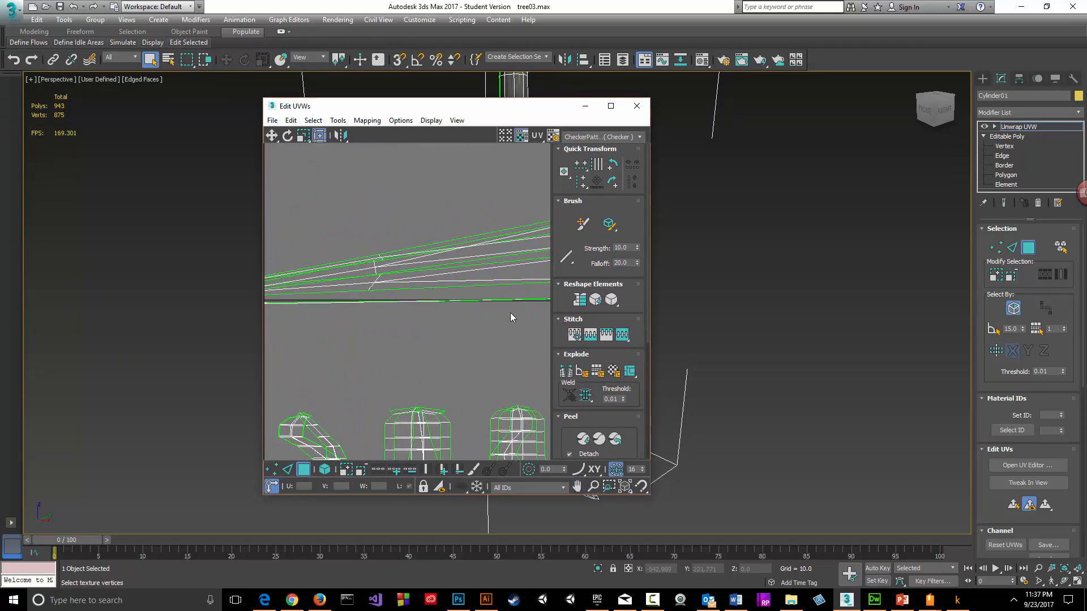
{"action": "scroll", "coordinate": [484, 320], "scroll_direction": "down", "scroll_amount": 4}
{"action": "middle_click_drag", "start_coordinate": [488, 323], "coordinate": [440, 312]}
{"action": "scroll", "coordinate": [441, 313], "scroll_direction": "up", "scroll_amount": 2}
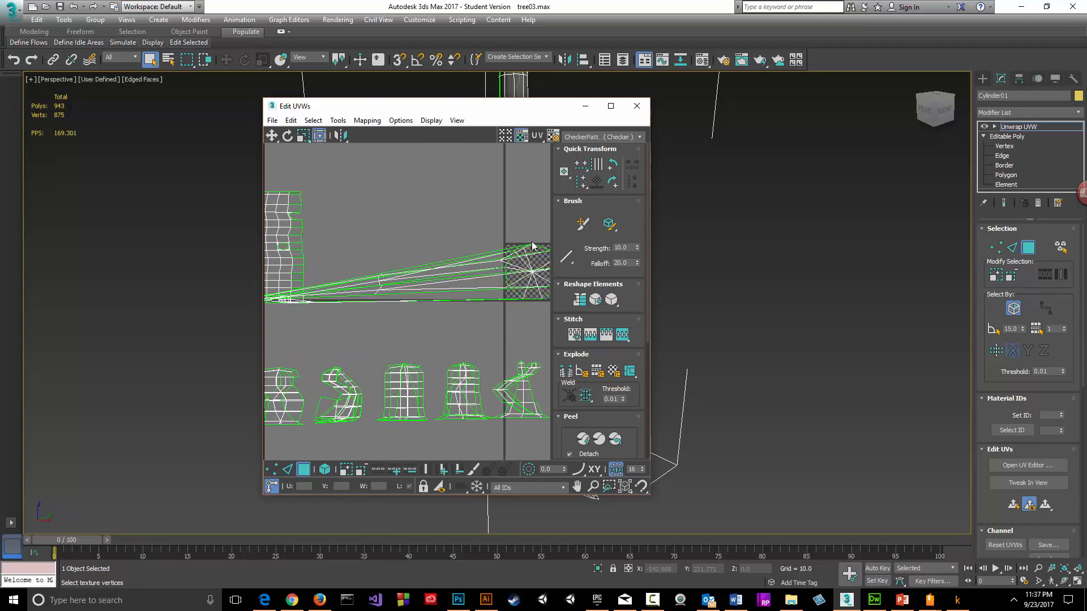
{"action": "left_click", "coordinate": [637, 106]}
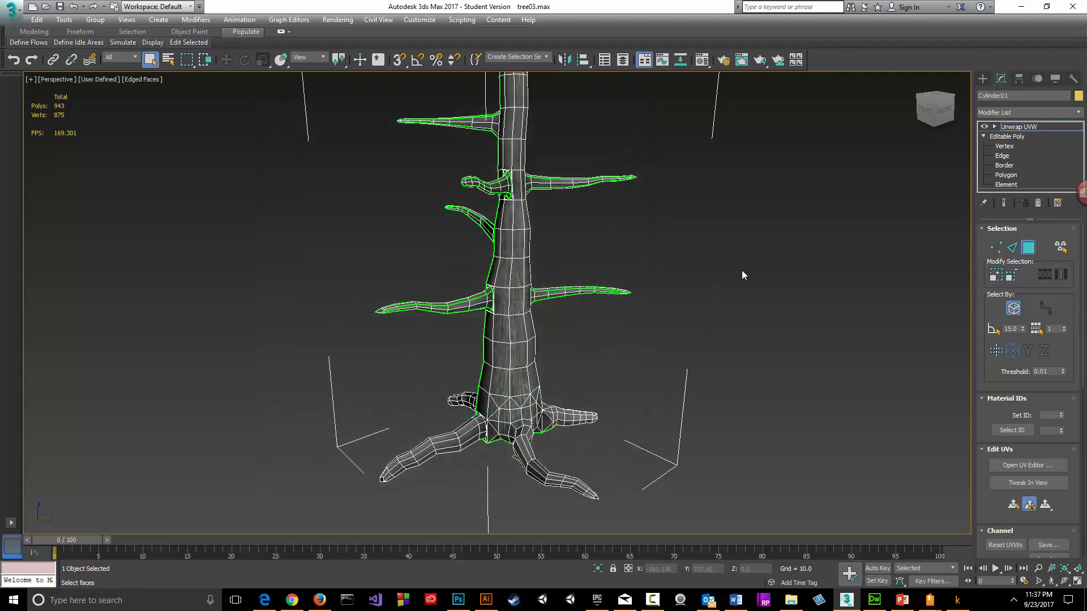
- Collapse the tree's entire modifier stack into the Editable Poly, holding the scene first
{"action": "middle_click_drag", "start_coordinate": [742, 274], "coordinate": [647, 300]}
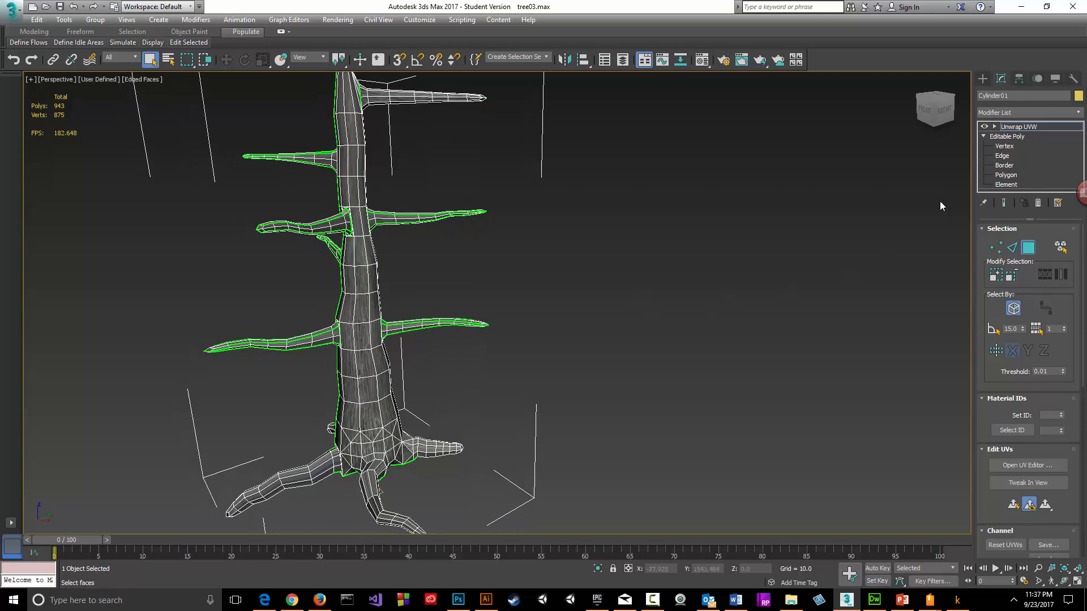
{"action": "right_click", "coordinate": [1030, 125]}
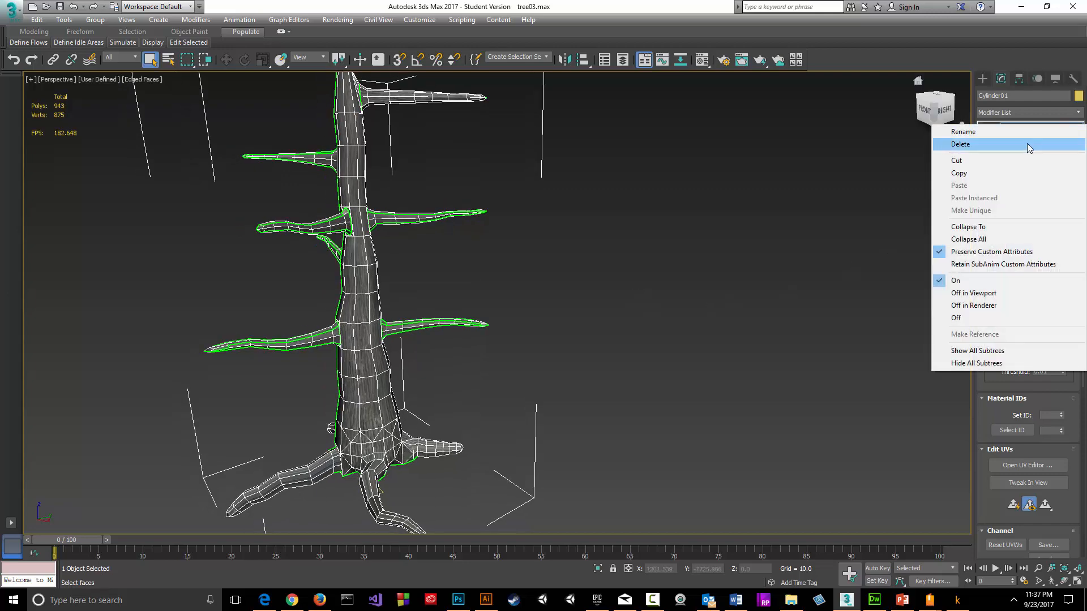
{"action": "left_click", "coordinate": [900, 162]}
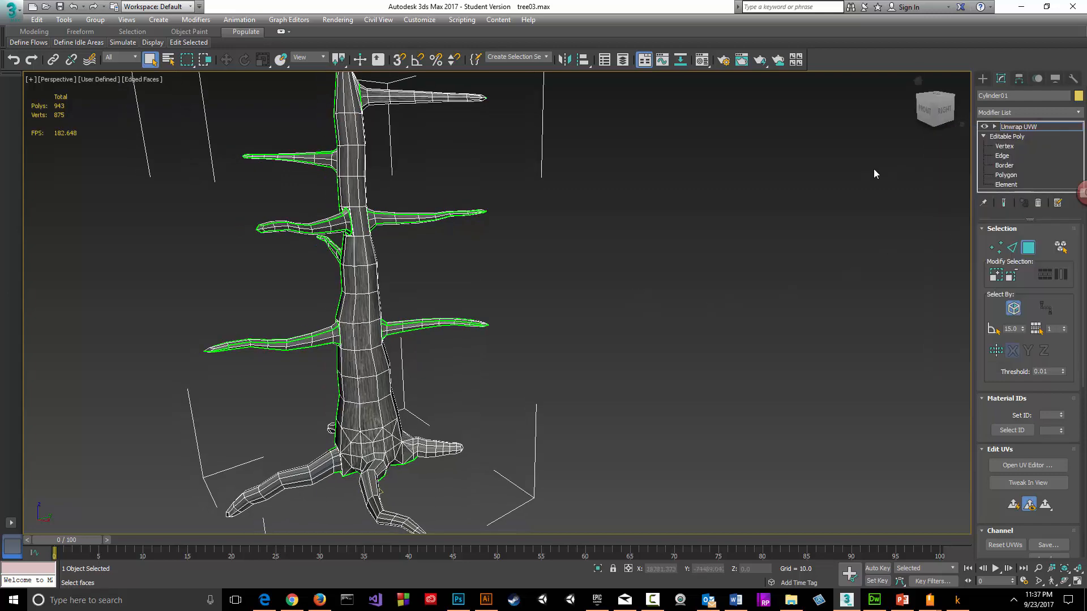
{"action": "right_click", "coordinate": [1026, 128]}
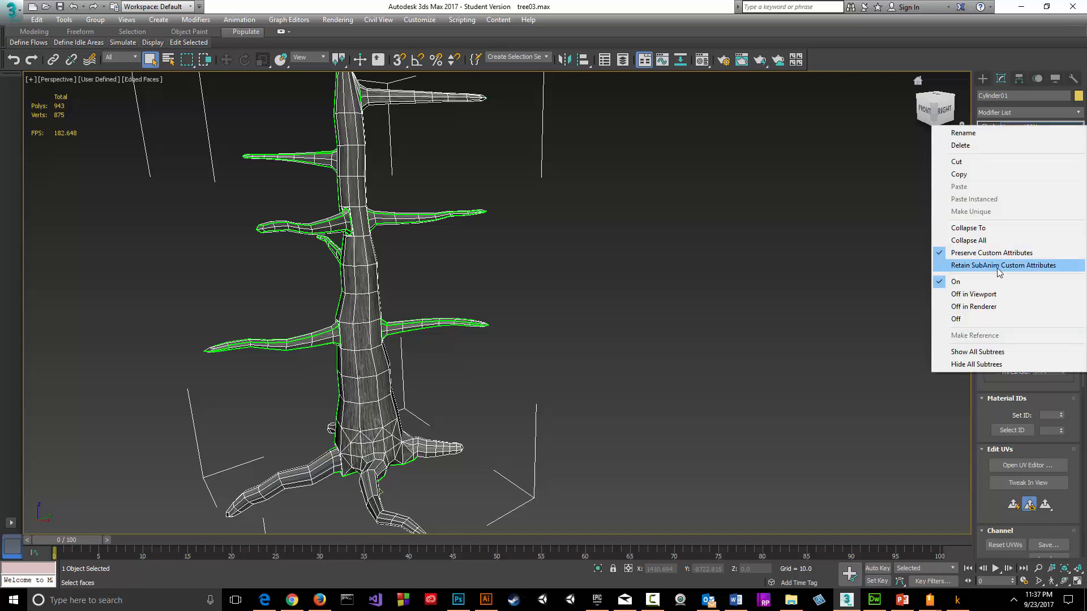
{"action": "left_click", "coordinate": [983, 241]}
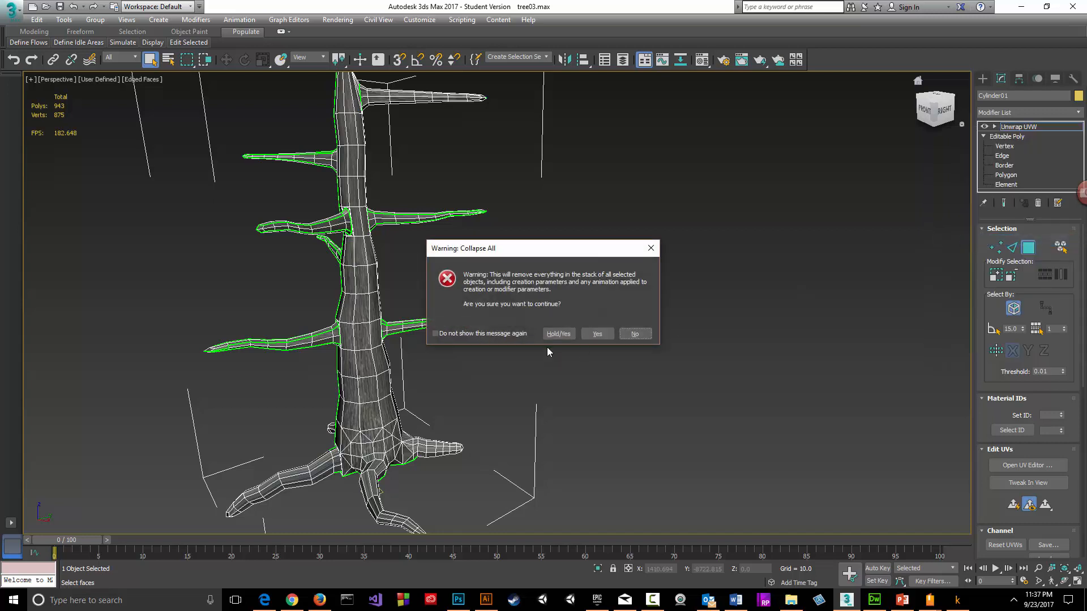
{"action": "left_click", "coordinate": [556, 335]}
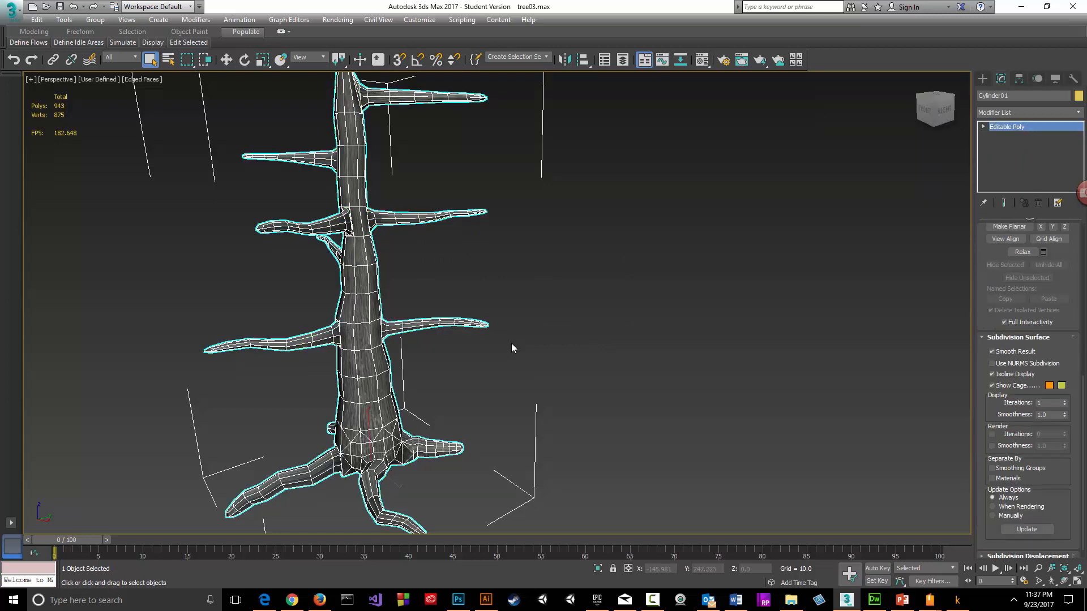
- Set the number of sub-materials in the tree's Multi/Sub-Object material to 14
{"action": "middle_click_drag", "start_coordinate": [430, 310], "coordinate": [465, 342]}
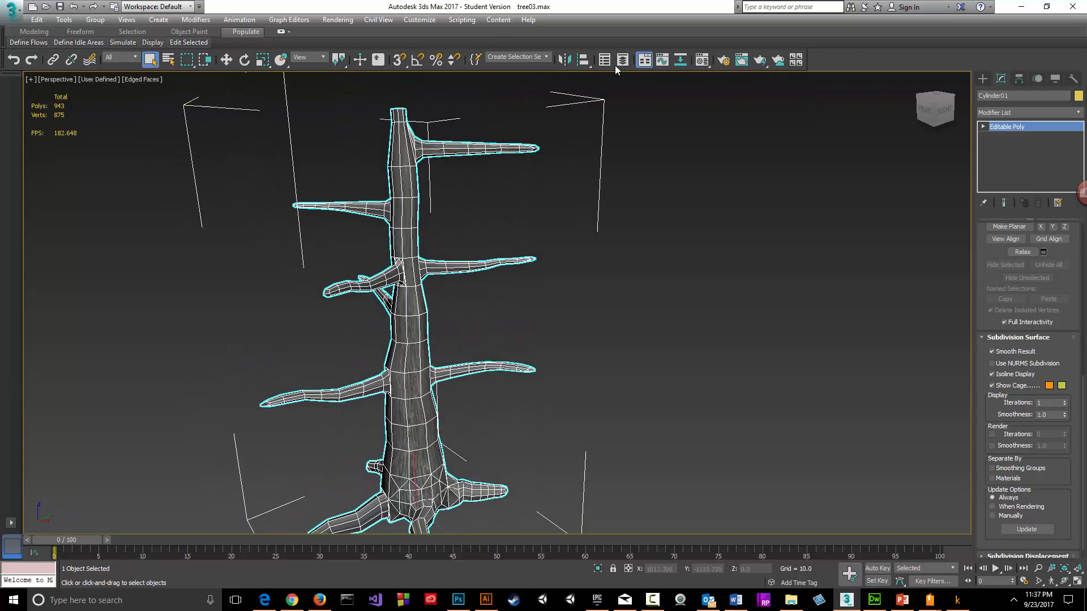
{"action": "left_click", "coordinate": [699, 63]}
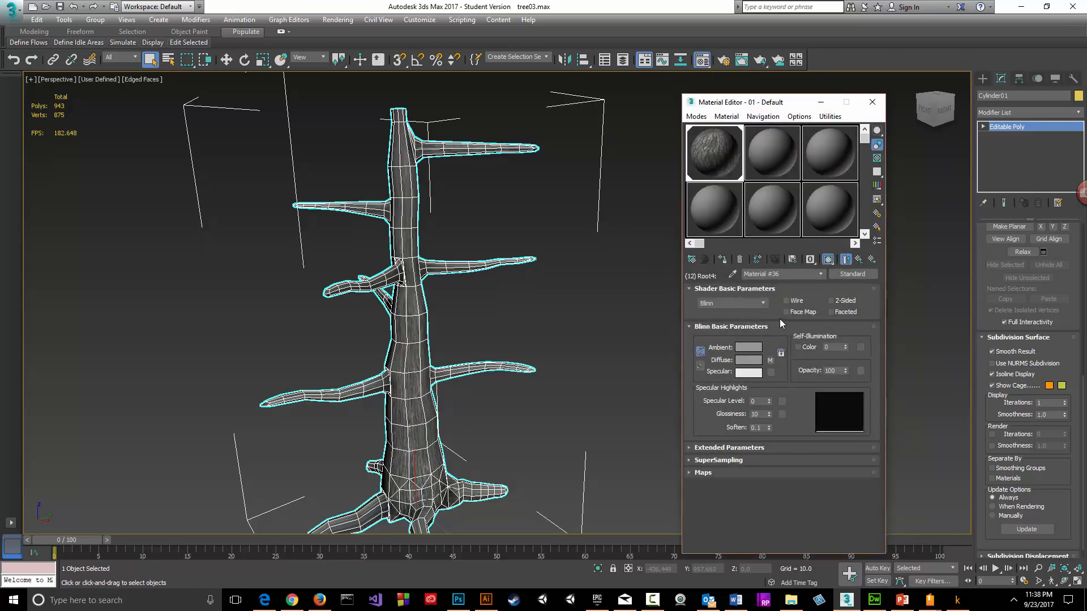
{"action": "left_click", "coordinate": [845, 260]}
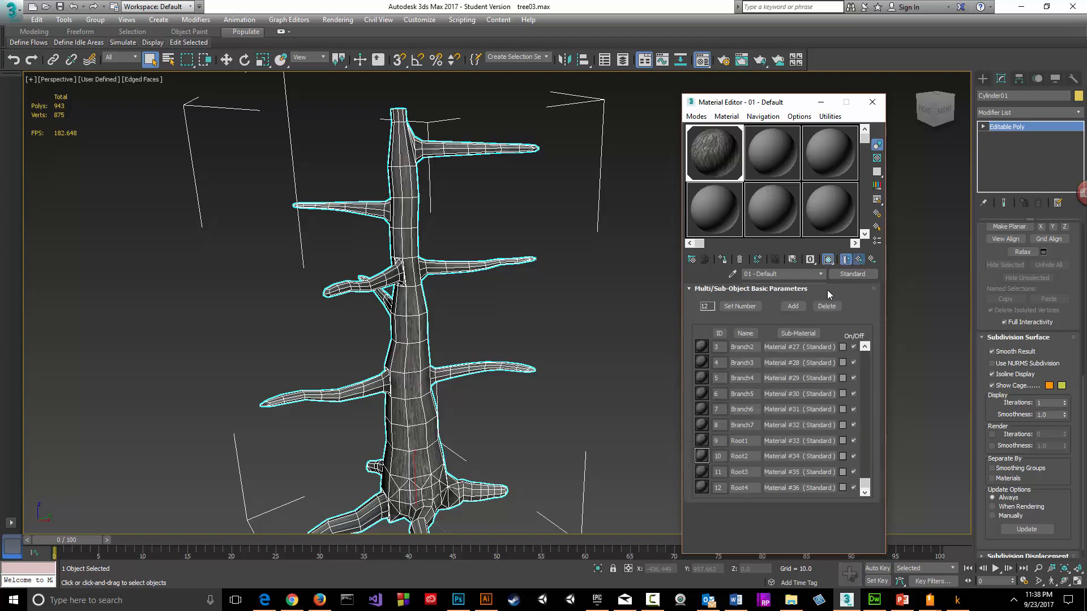
{"action": "left_click", "coordinate": [728, 306]}
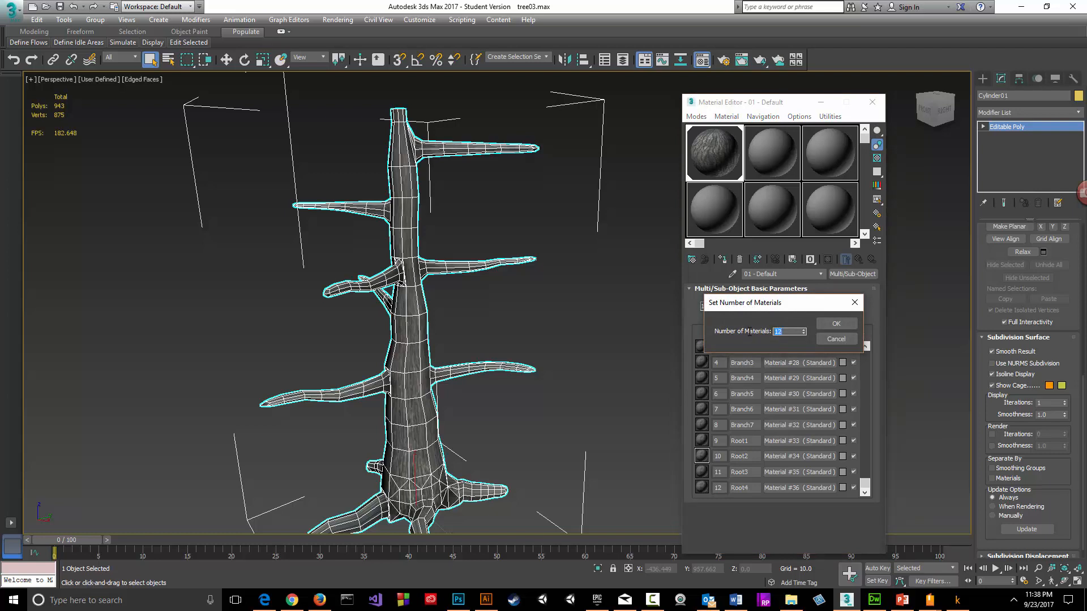
{"action": "type", "text": "14"}
{"action": "left_click", "coordinate": [836, 324]}
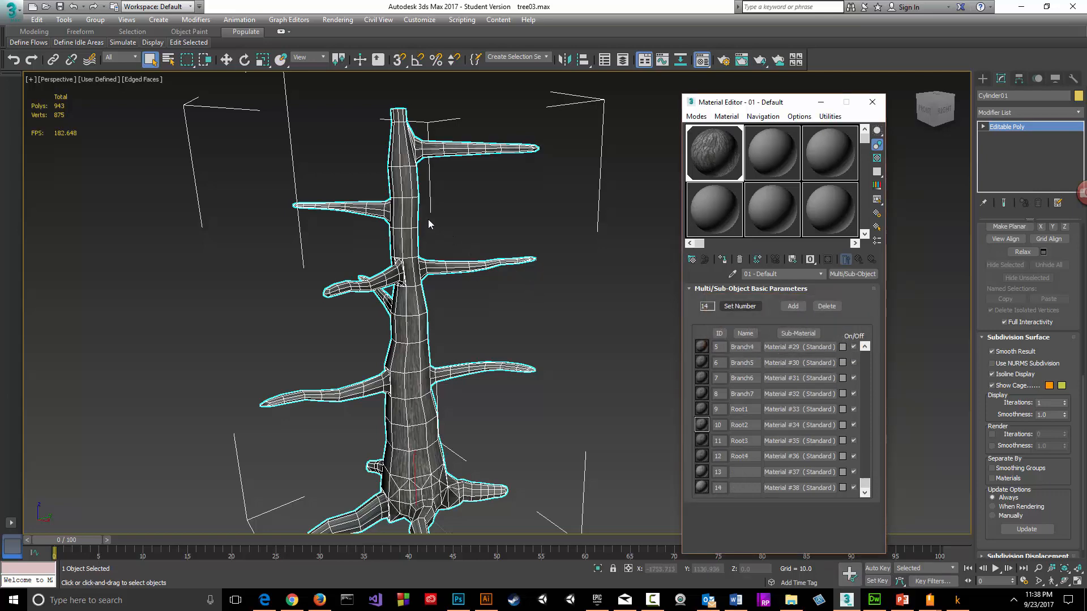
- Select the trunk's top cap polygon, name sub-material 13 "Top" and give the polygon material ID 13
{"action": "middle_click_drag", "start_coordinate": [429, 223], "coordinate": [443, 294], "text": "alt"}
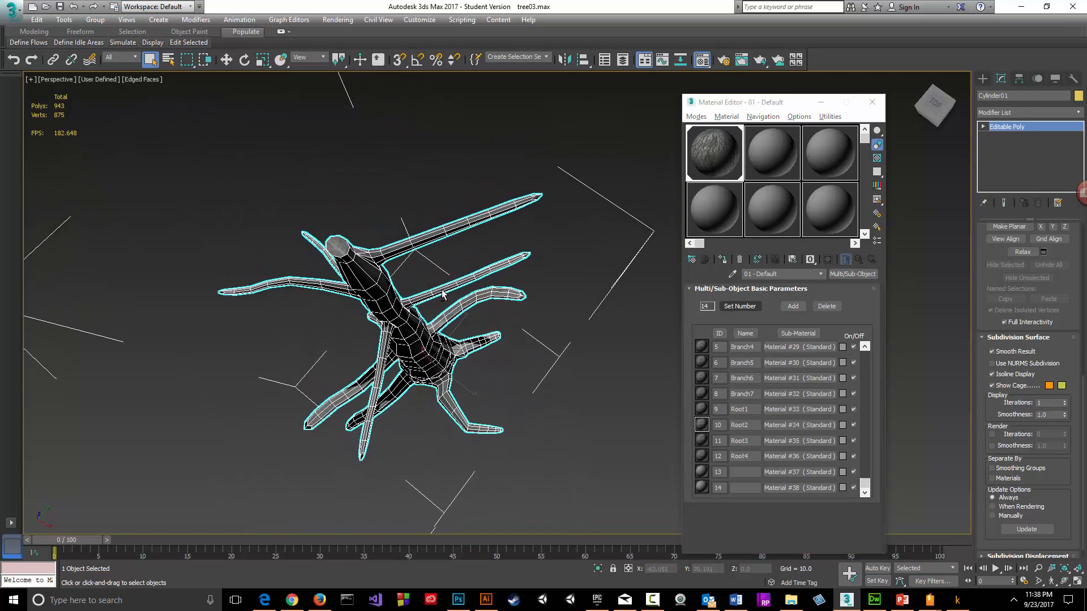
{"action": "scroll", "coordinate": [391, 280], "scroll_direction": "up", "scroll_amount": 6}
{"action": "middle_click_drag", "start_coordinate": [362, 283], "coordinate": [484, 330]}
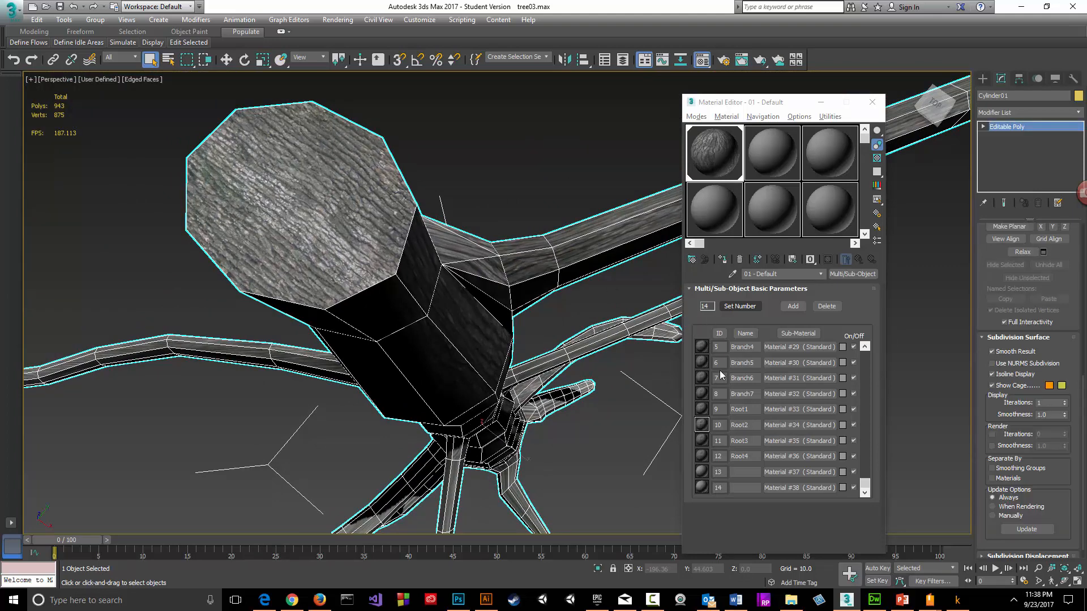
{"action": "left_click", "coordinate": [983, 127]}
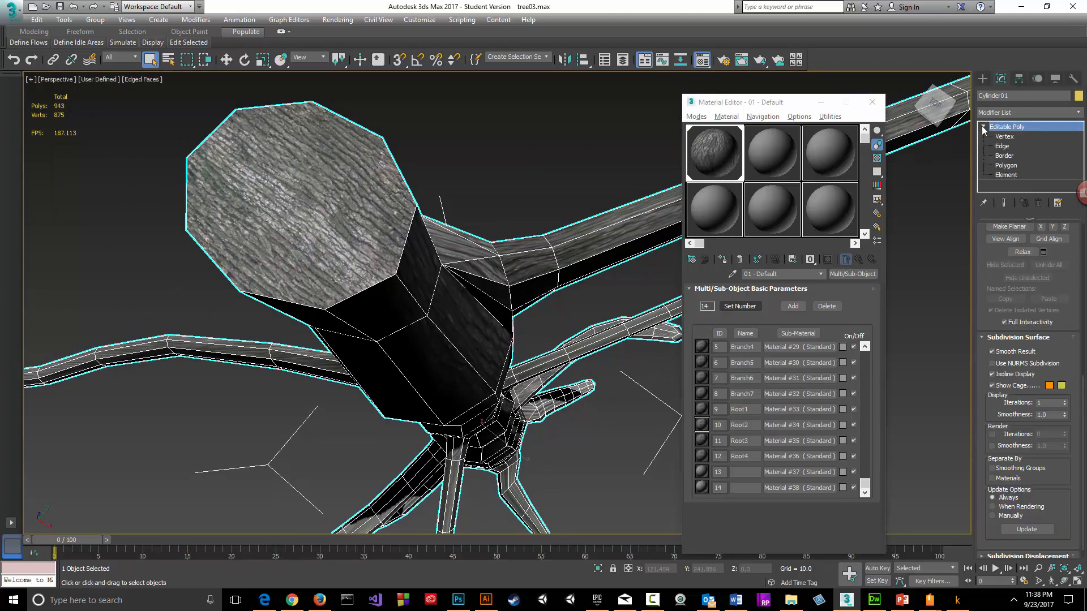
{"action": "left_click", "coordinate": [1011, 168]}
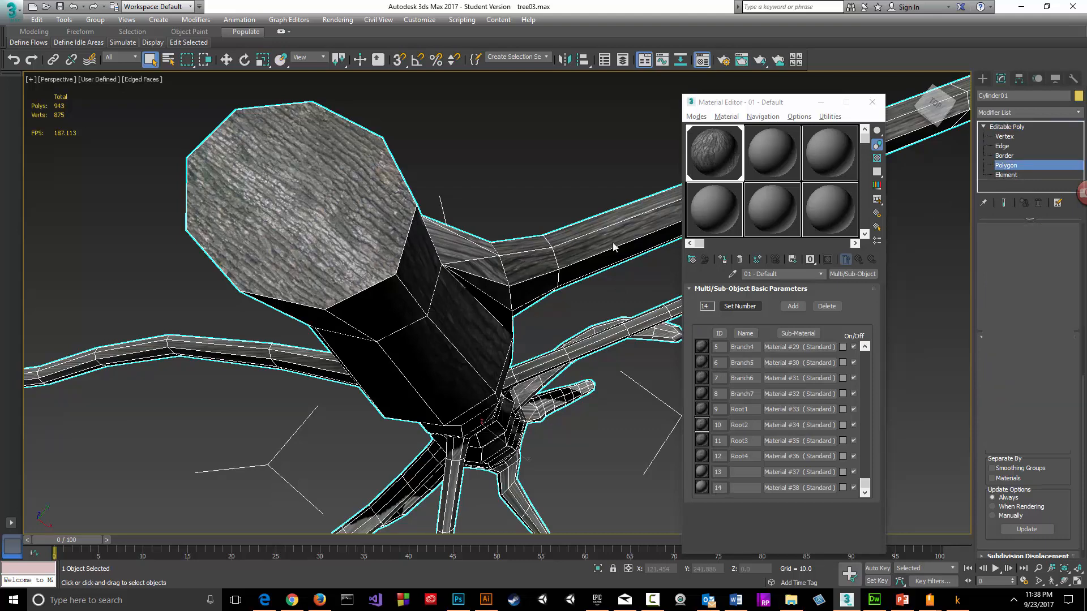
{"action": "left_click", "coordinate": [358, 211]}
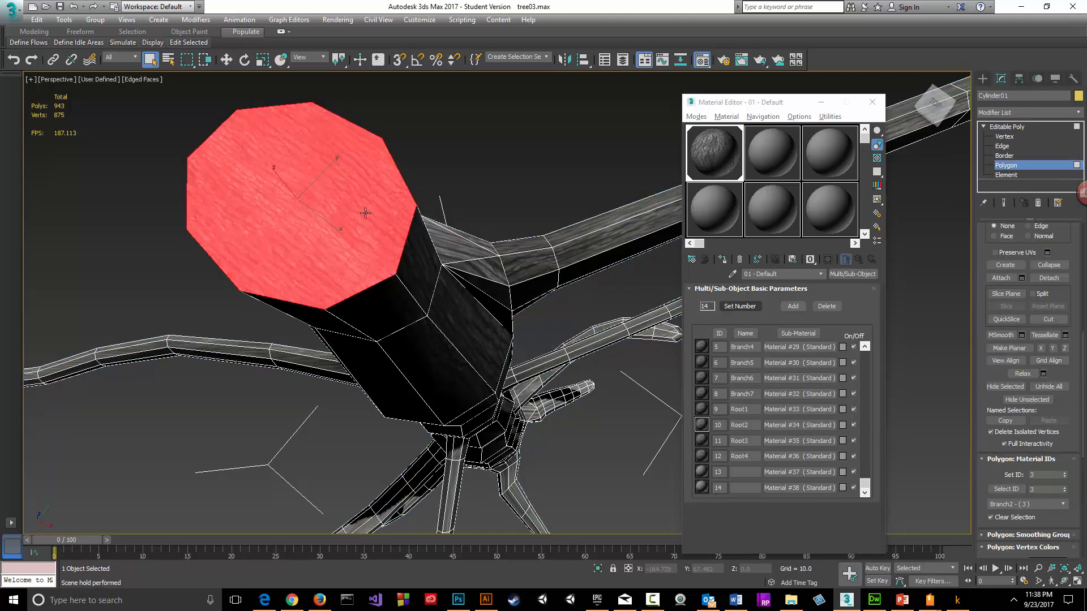
{"action": "left_click", "coordinate": [735, 472]}
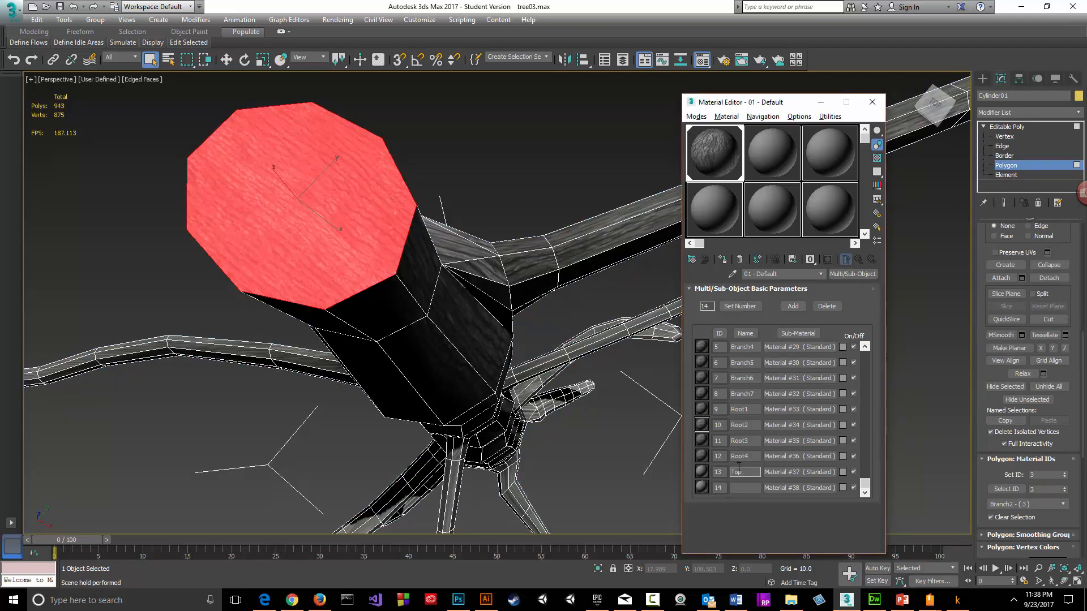
{"action": "left_click", "coordinate": [1045, 475]}
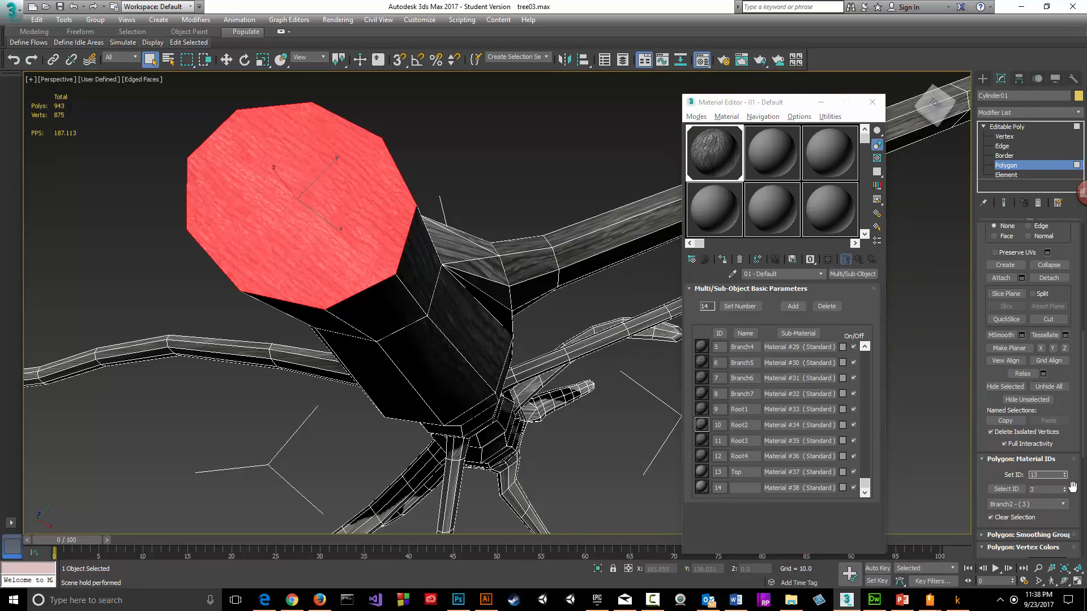
{"action": "key", "text": "Return"}
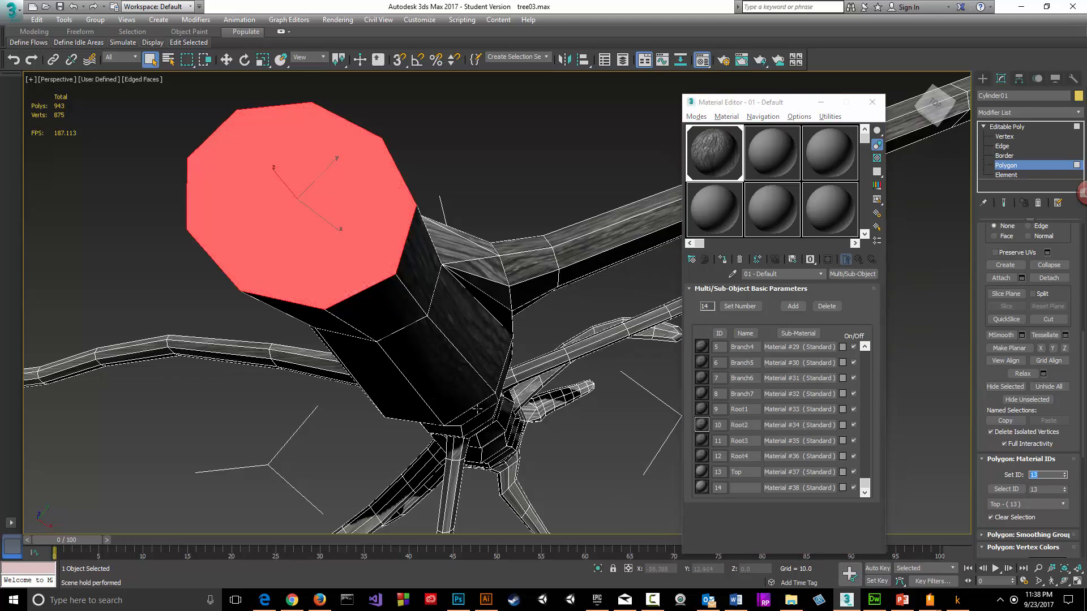
- Select the whole fan of polygons around the centre of the tree's underside
{"action": "middle_click_drag", "start_coordinate": [489, 396], "coordinate": [474, 370], "text": "alt"}
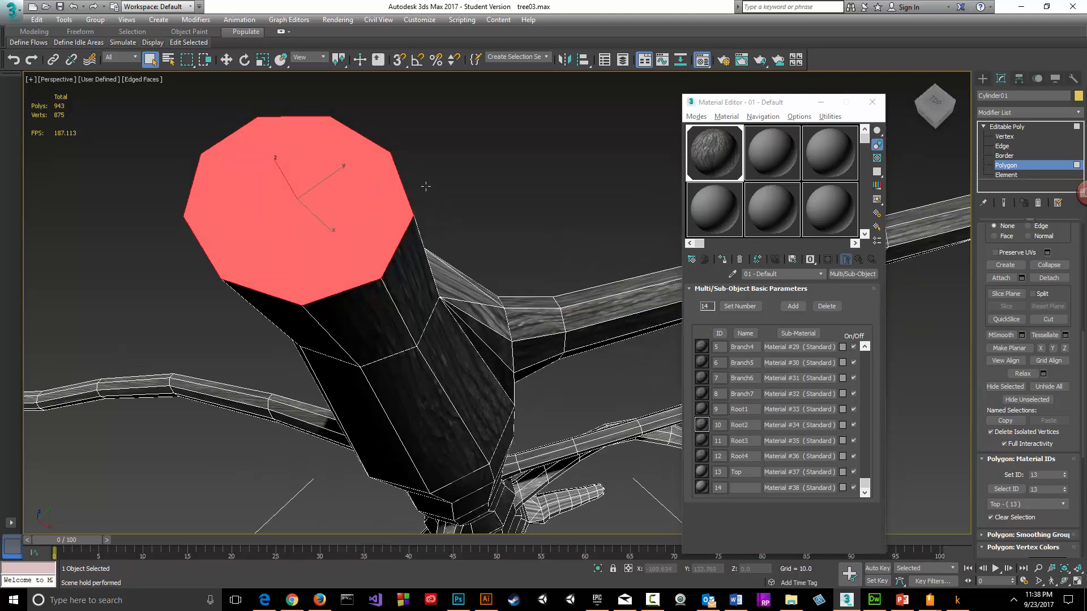
{"action": "middle_click_drag", "start_coordinate": [425, 186], "coordinate": [471, 417], "text": "alt"}
{"action": "scroll", "coordinate": [421, 266], "scroll_direction": "down", "scroll_amount": 5}
{"action": "scroll", "coordinate": [475, 415], "scroll_direction": "down", "scroll_amount": 2}
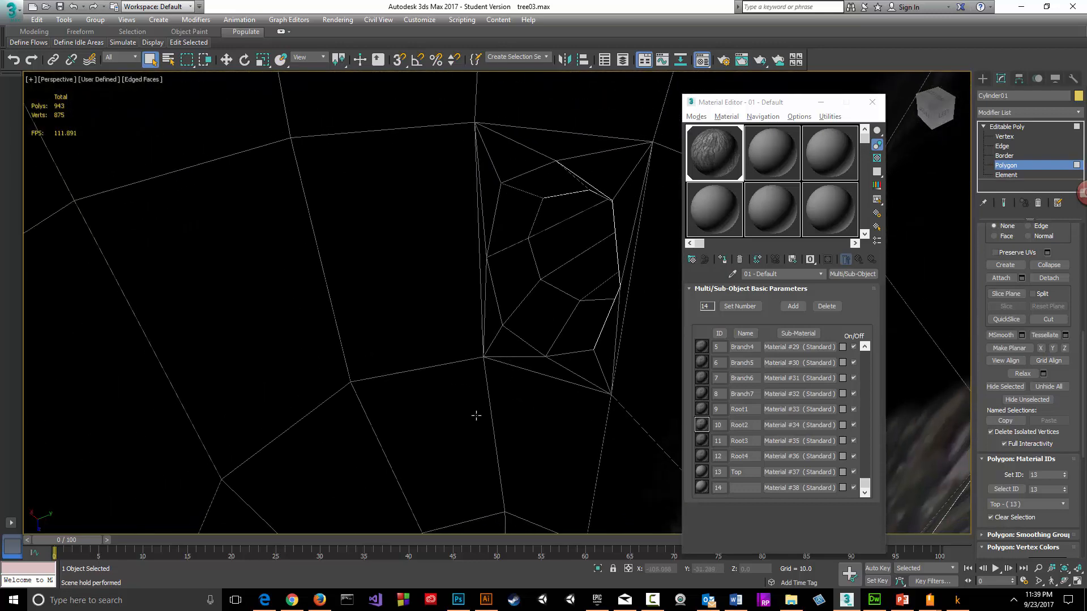
{"action": "scroll", "coordinate": [492, 369], "scroll_direction": "down", "scroll_amount": 4}
{"action": "scroll", "coordinate": [512, 354], "scroll_direction": "down", "scroll_amount": 4}
{"action": "scroll", "coordinate": [511, 348], "scroll_direction": "up", "scroll_amount": 6}
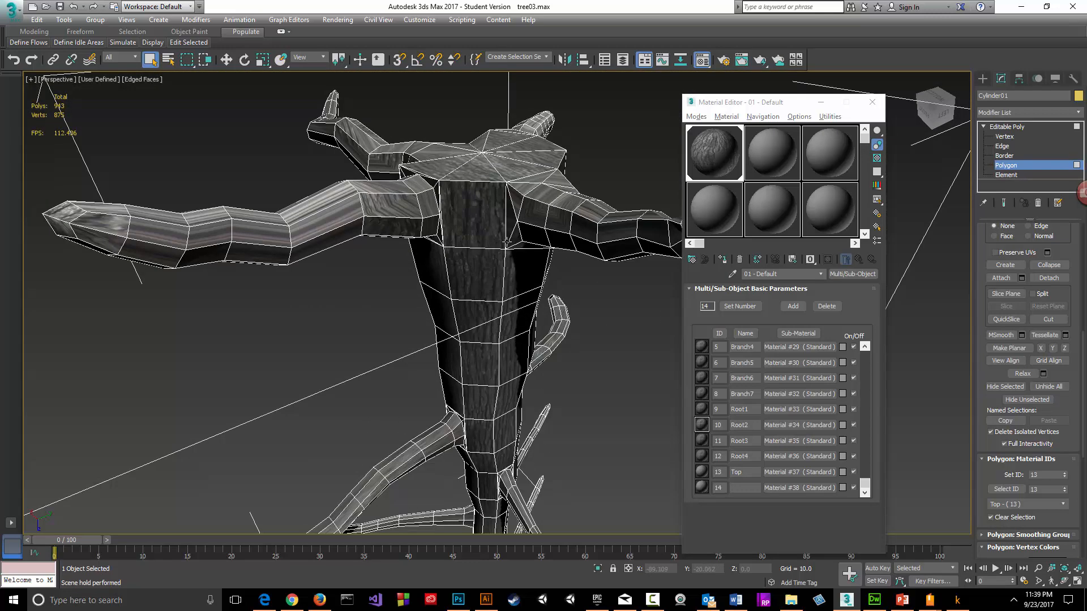
{"action": "middle_click_drag", "start_coordinate": [511, 249], "coordinate": [504, 340]}
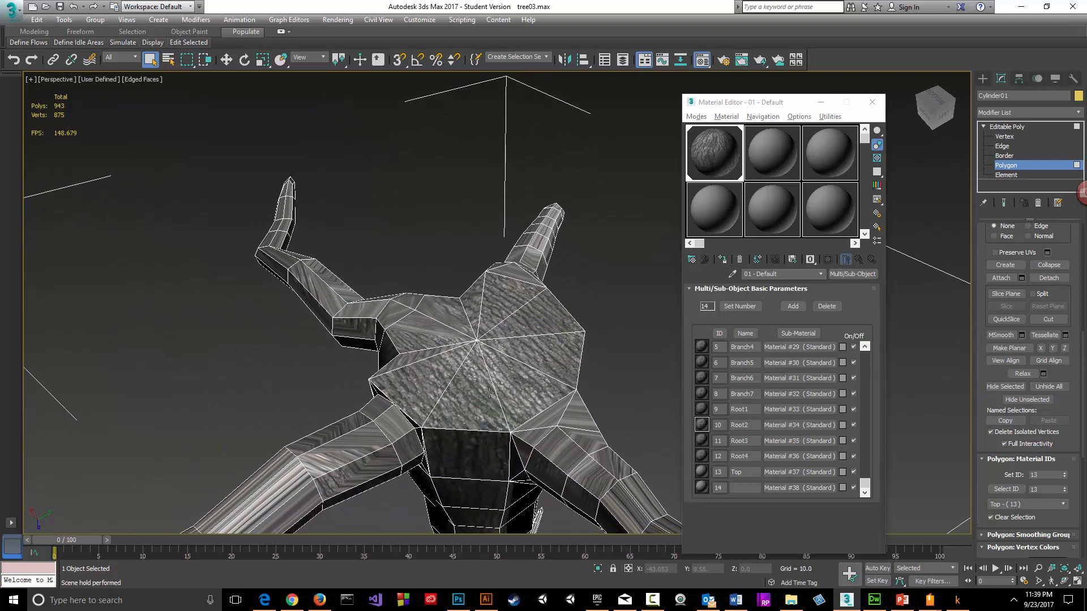
{"action": "left_click", "coordinate": [472, 379]}
{"action": "left_click", "coordinate": [441, 374], "text": "ctrl"}
{"action": "left_click", "coordinate": [426, 354], "text": "ctrl"}
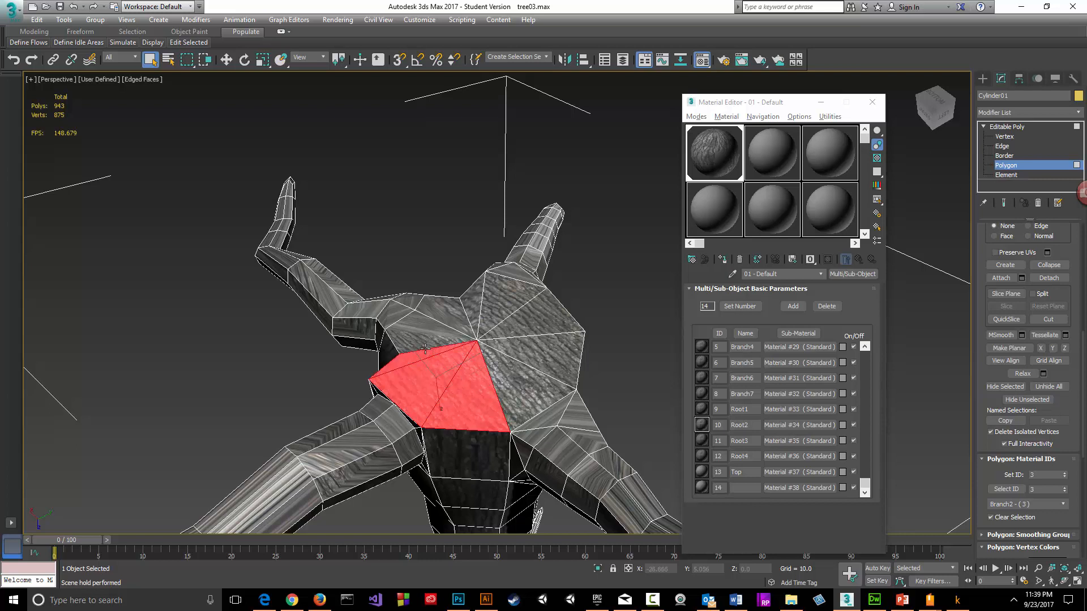
{"action": "left_click", "coordinate": [424, 332], "text": "ctrl"}
{"action": "left_click", "coordinate": [434, 311], "text": "ctrl"}
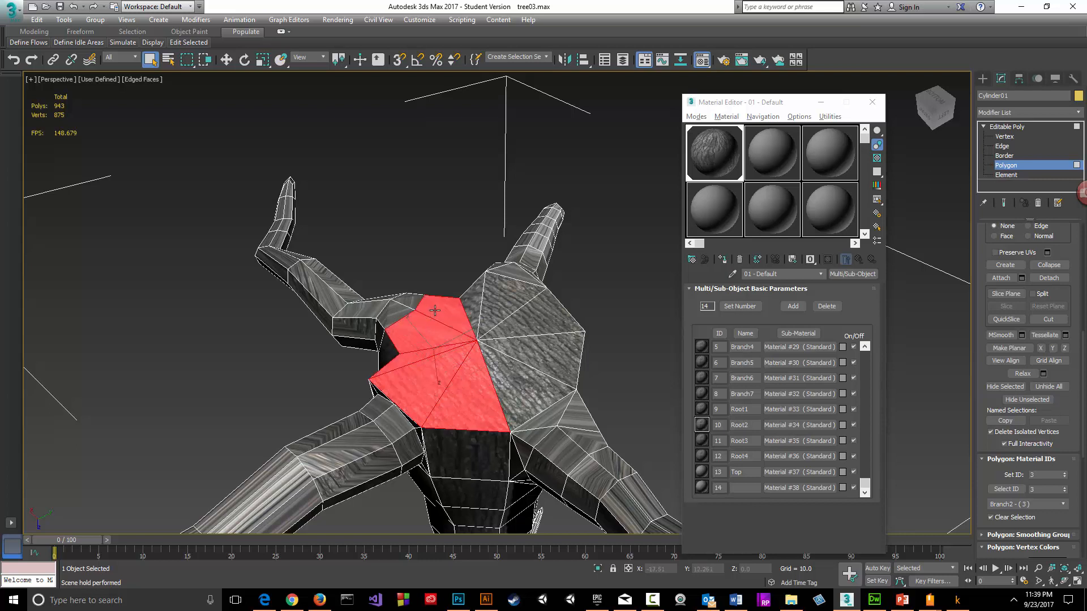
{"action": "left_click", "coordinate": [478, 296], "text": "ctrl"}
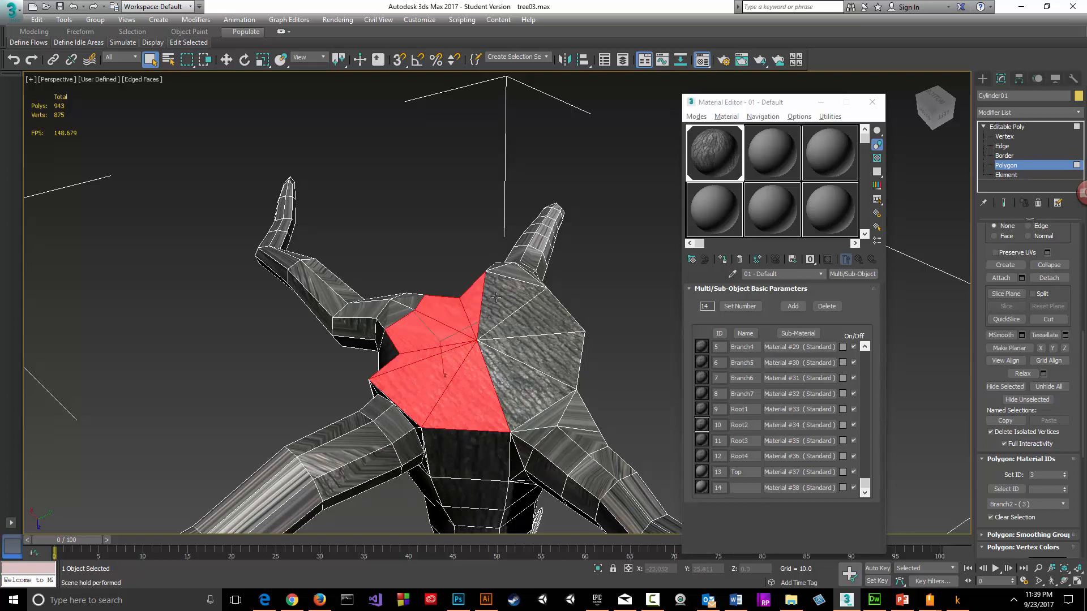
{"action": "left_click", "coordinate": [509, 295], "text": "ctrl"}
{"action": "left_click", "coordinate": [544, 318], "text": "ctrl"}
{"action": "left_click", "coordinate": [546, 354], "text": "ctrl"}
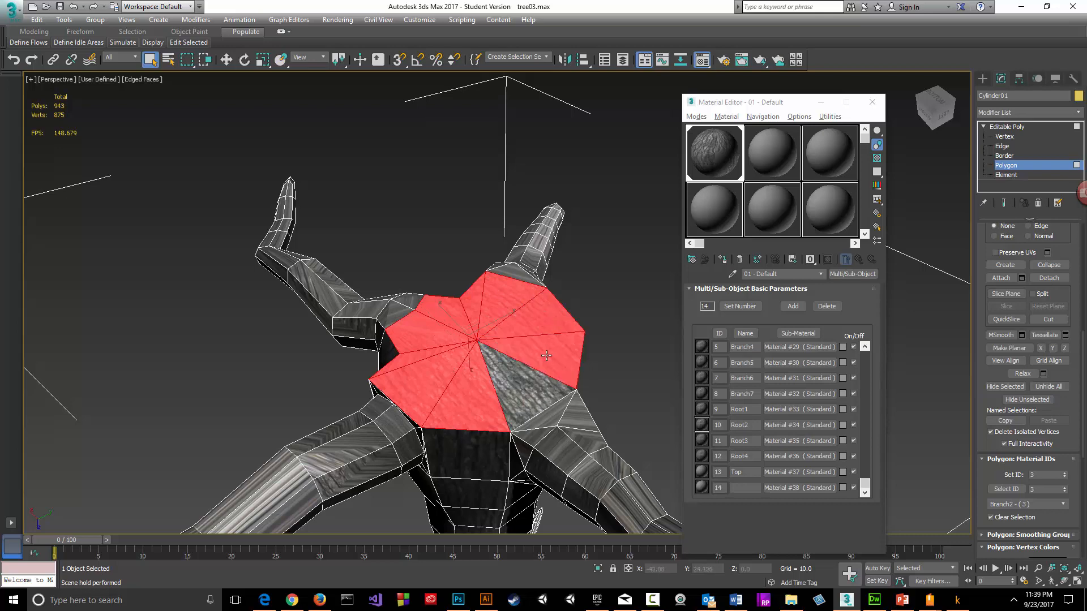
{"action": "left_click", "coordinate": [523, 374], "text": "ctrl"}
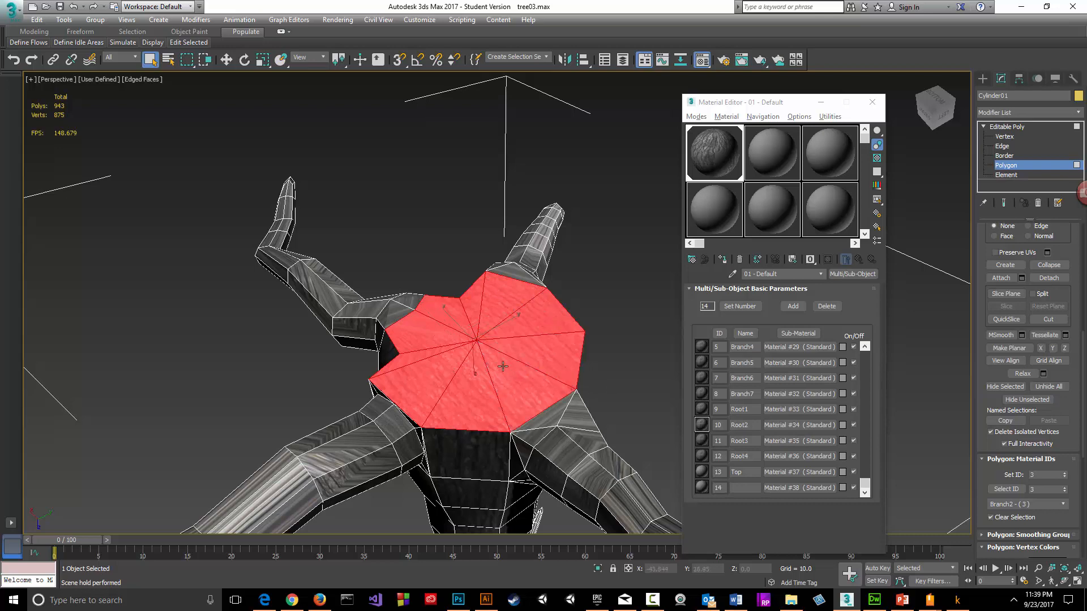
- Extend the underside selection with the two adjoining polygons at one root's base and the single one at another root's base
{"action": "middle_click_drag", "start_coordinate": [422, 373], "coordinate": [396, 378], "text": "alt"}
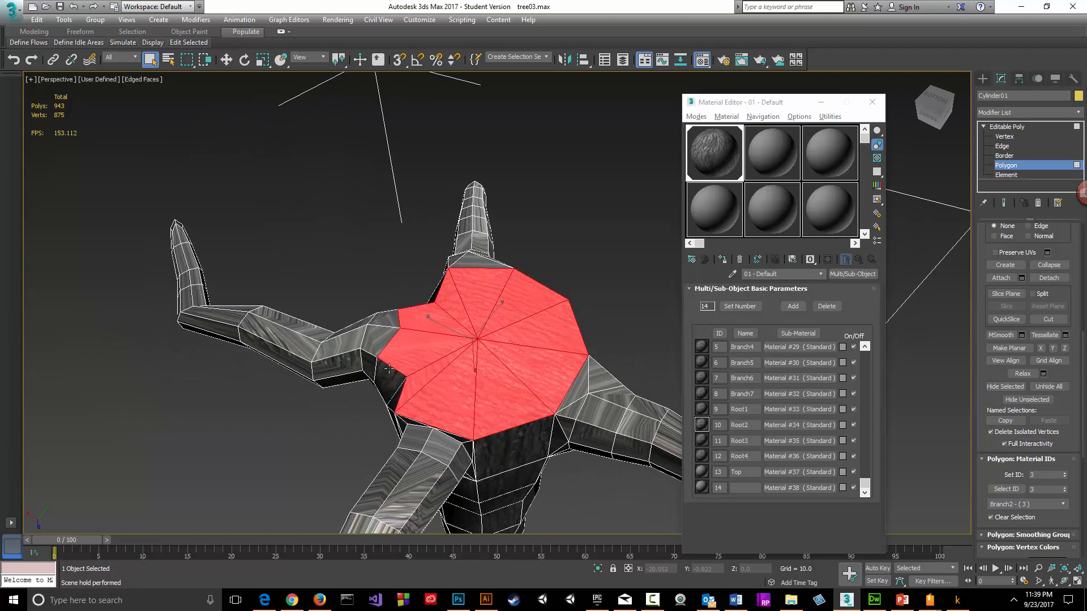
{"action": "left_click", "coordinate": [377, 340], "text": "ctrl"}
{"action": "left_click", "coordinate": [384, 320], "text": "ctrl"}
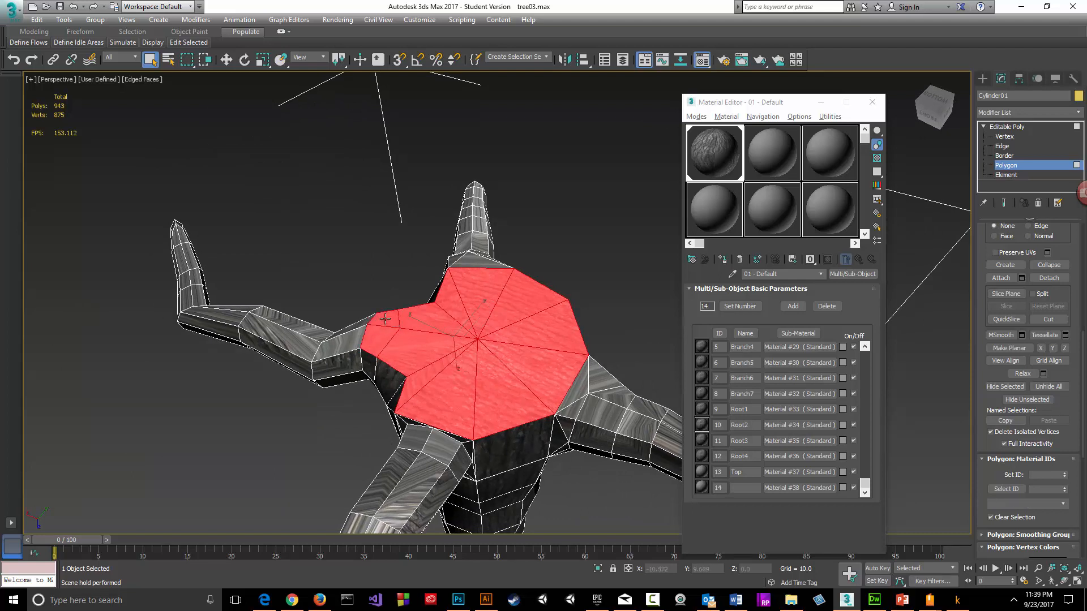
{"action": "left_click", "coordinate": [468, 265], "text": "ctrl"}
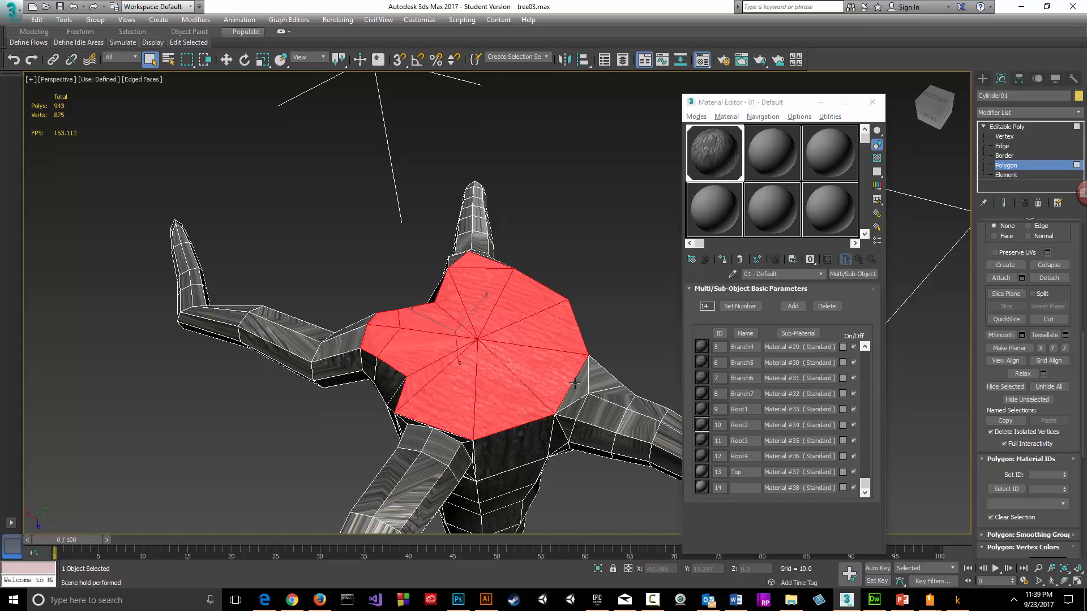
{"action": "left_click", "coordinate": [575, 383], "text": "ctrl"}
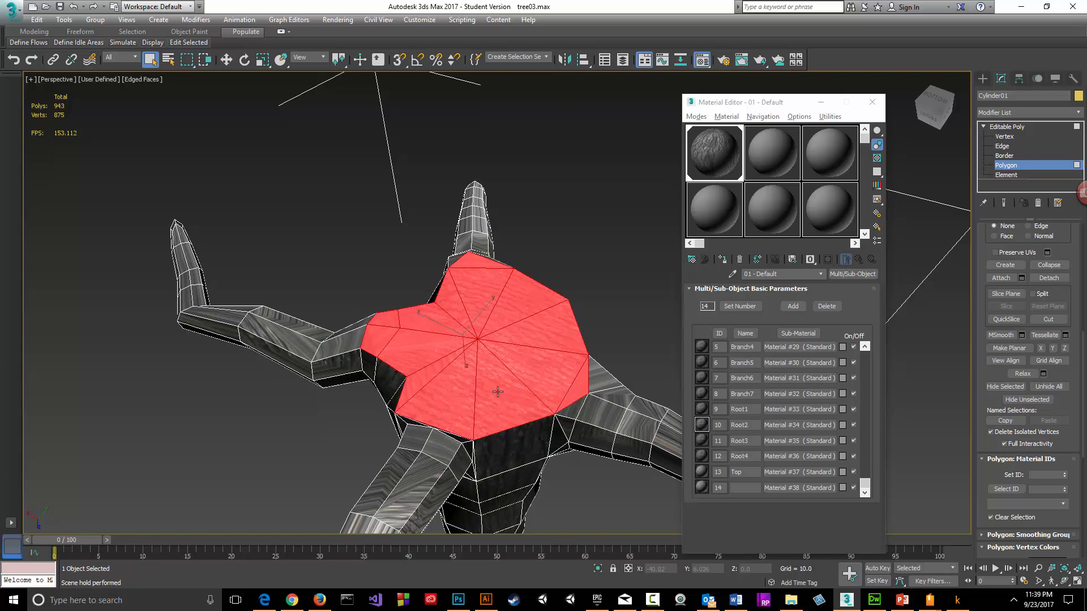
{"action": "left_click", "coordinate": [574, 387], "text": "alt"}
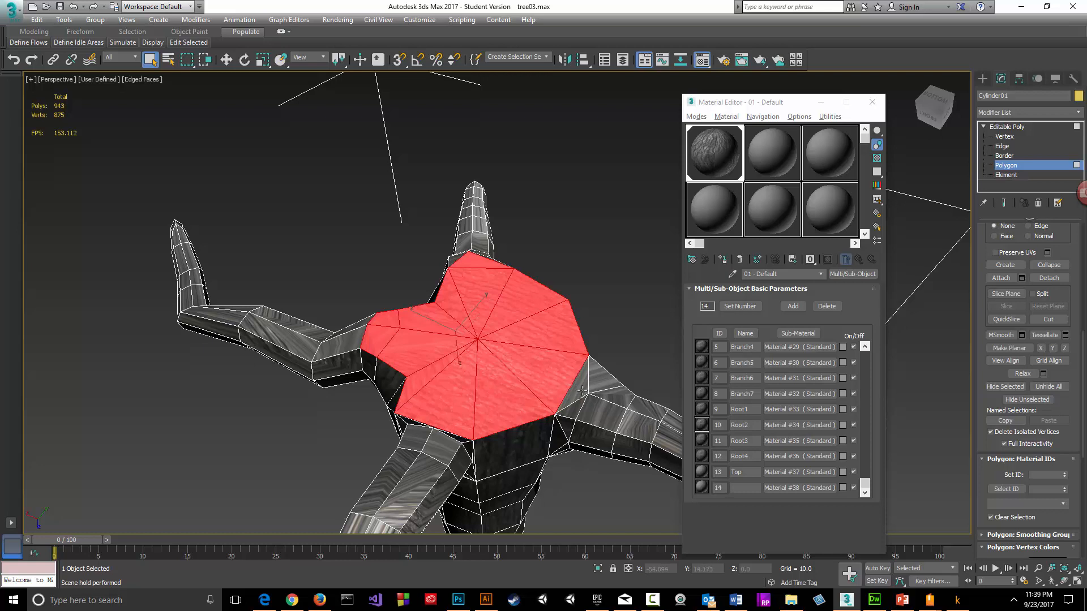
- Name sub-material 14 "Bottom", assign material ID 14 to the selected underside polygons and clear the selection
{"action": "left_click", "coordinate": [744, 487]}
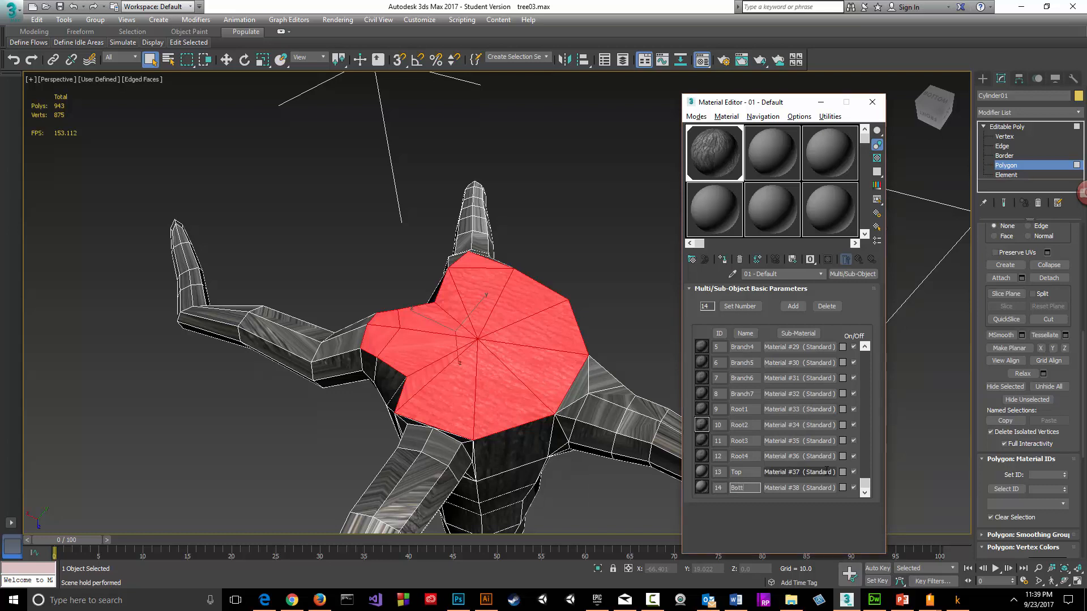
{"action": "left_click", "coordinate": [1038, 476]}
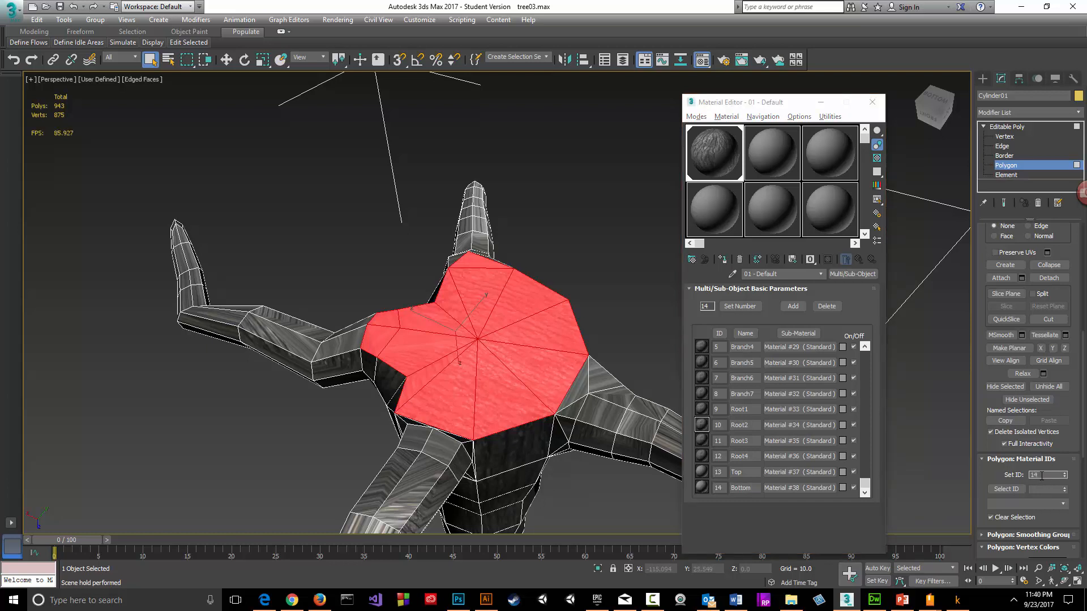
{"action": "type", "text": "14"}
{"action": "key", "text": "Return"}
{"action": "left_click", "coordinate": [583, 303]}
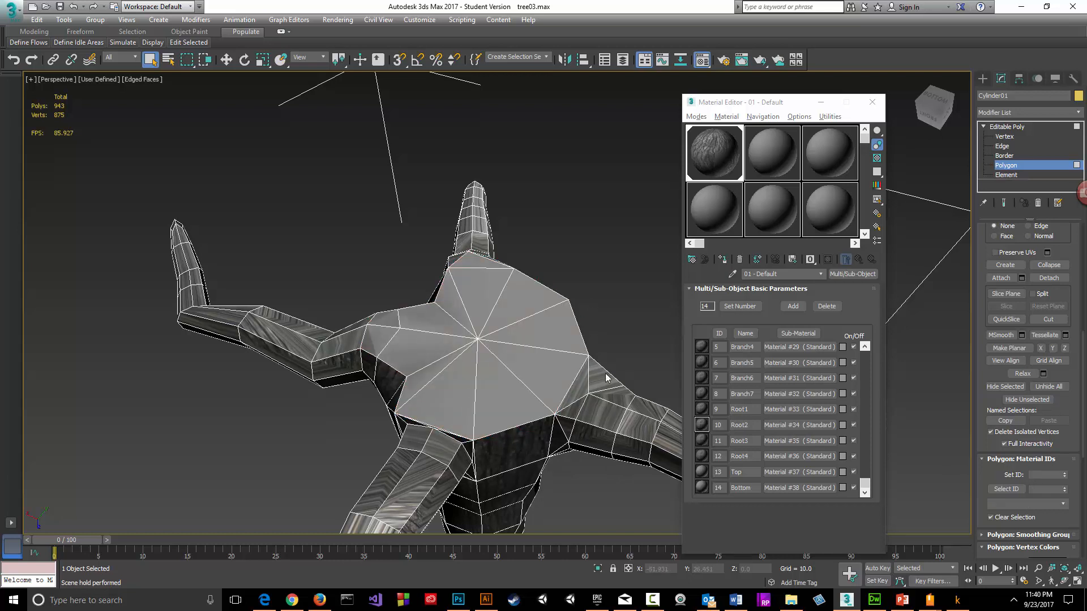
- Load bark_01.jpg as the diffuse bitmap of the Top sub-material
{"action": "left_click", "coordinate": [773, 473]}
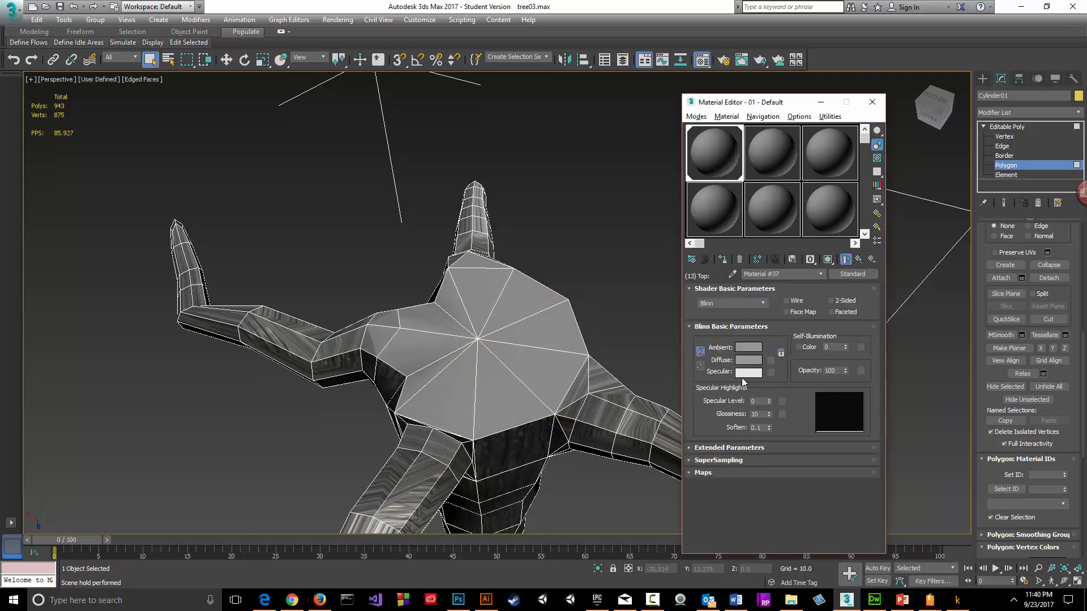
{"action": "left_click", "coordinate": [771, 360]}
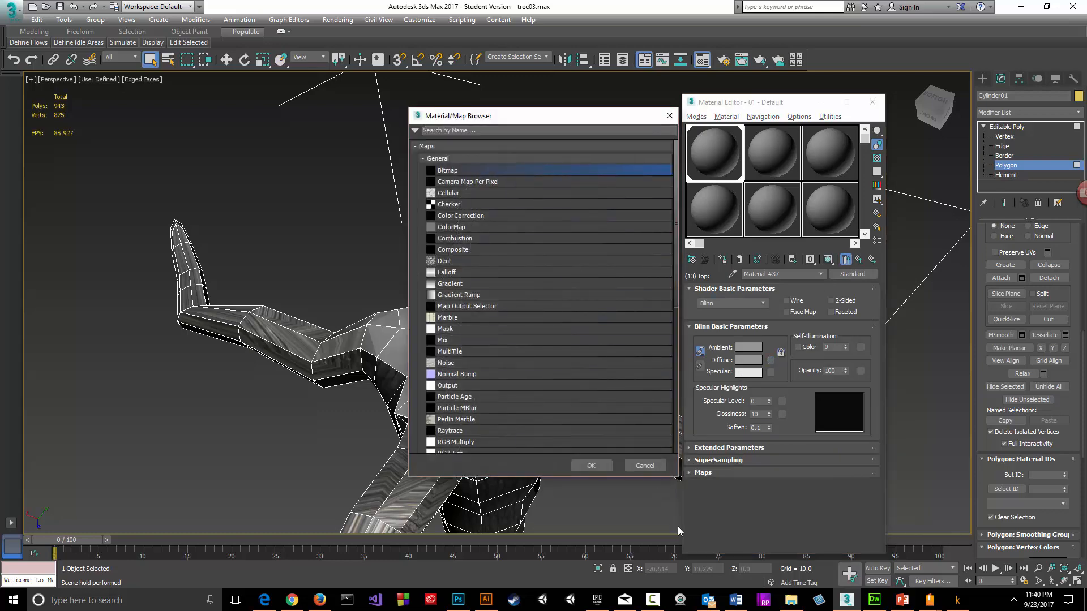
{"action": "left_click", "coordinate": [602, 467]}
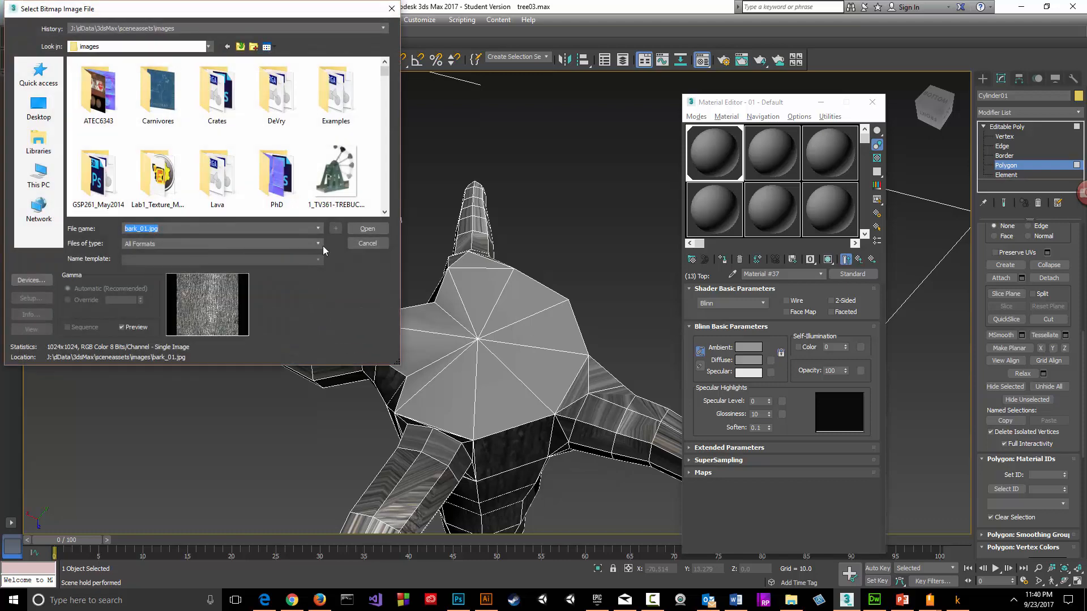
{"action": "left_click", "coordinate": [368, 229]}
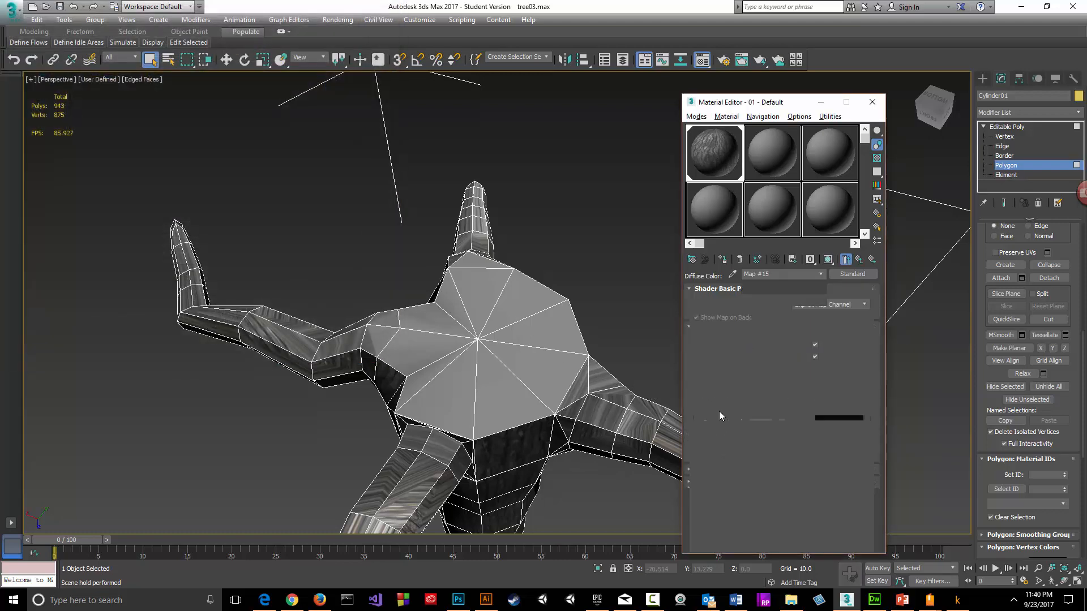
{"action": "left_click", "coordinate": [858, 260]}
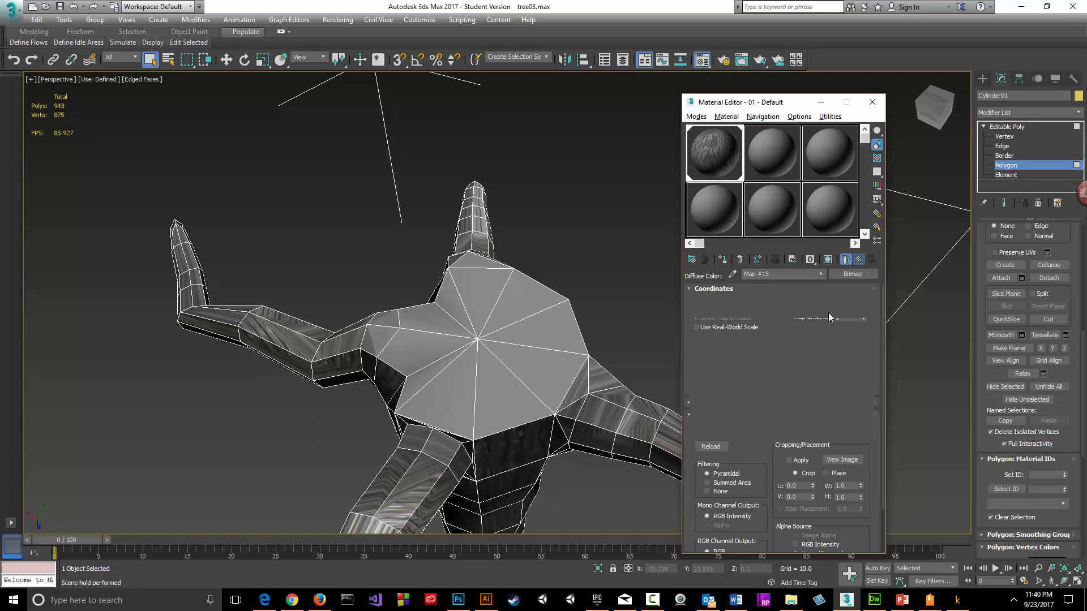
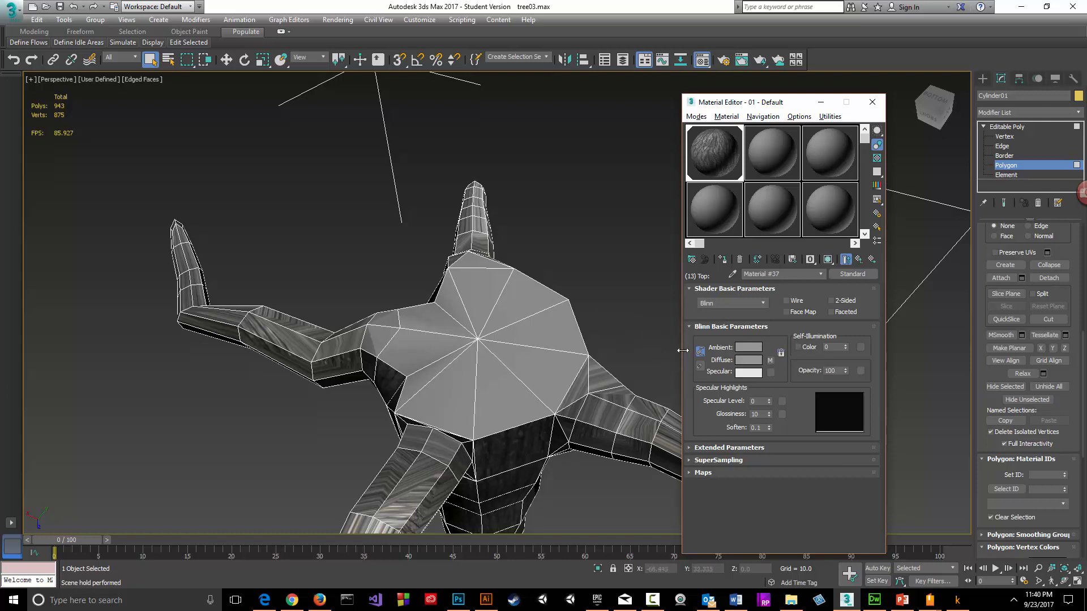
- Display the Top sub-material's bark bitmap in the viewport and open the Bottom sub-material from the Multi/Sub-Object list
{"action": "left_click", "coordinate": [827, 260]}
{"action": "left_click", "coordinate": [859, 260]}
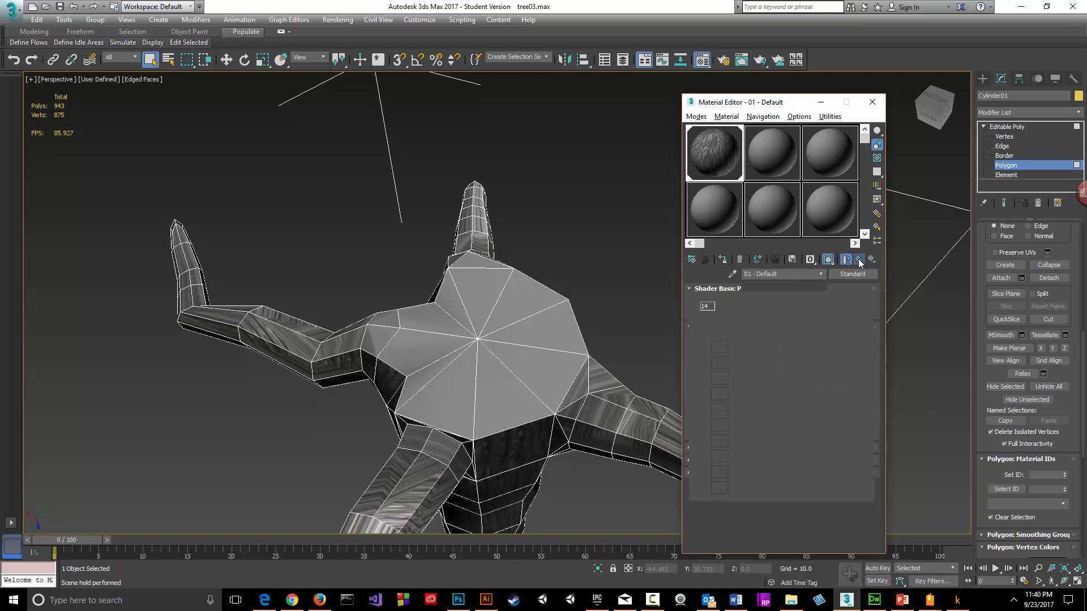
{"action": "left_click", "coordinate": [794, 488]}
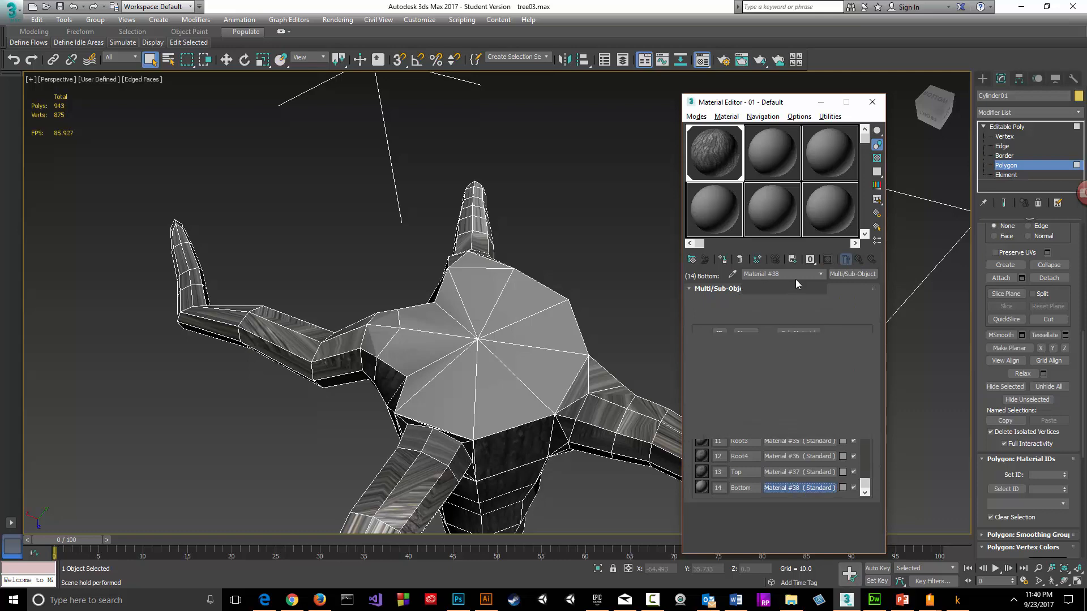
- Load bark_01.jpg as the diffuse bitmap of the Bottom sub-material and display it in the viewport
{"action": "left_click", "coordinate": [771, 361]}
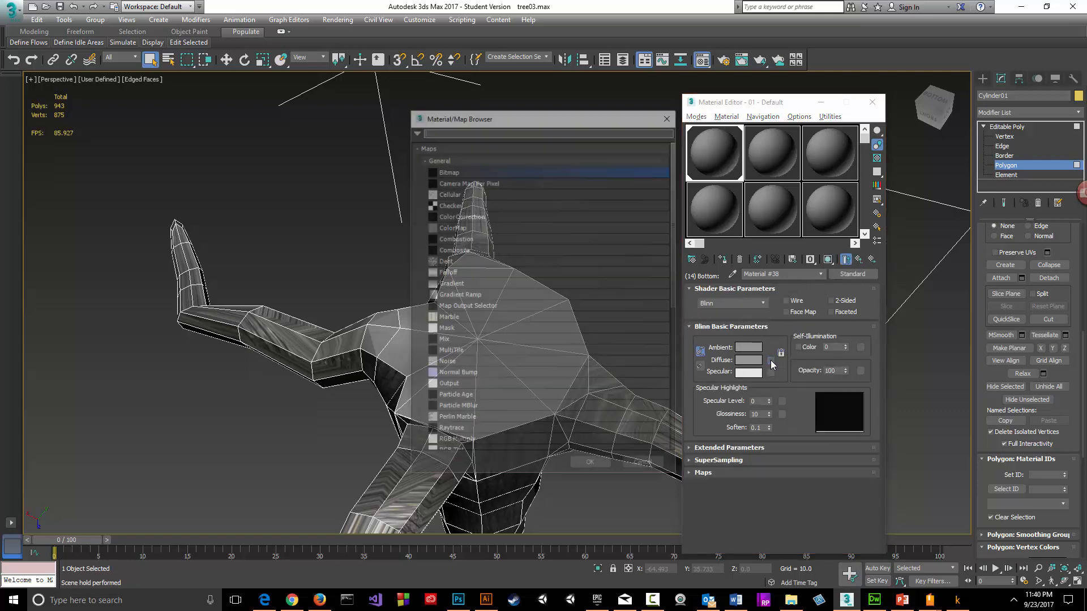
{"action": "left_click", "coordinate": [593, 469]}
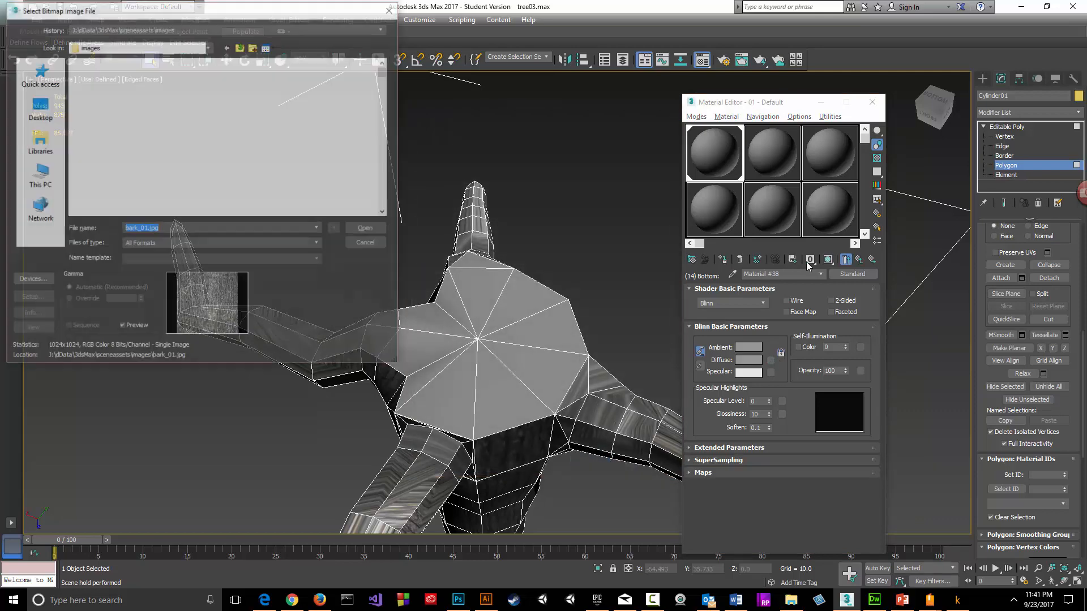
{"action": "left_click", "coordinate": [387, 241]}
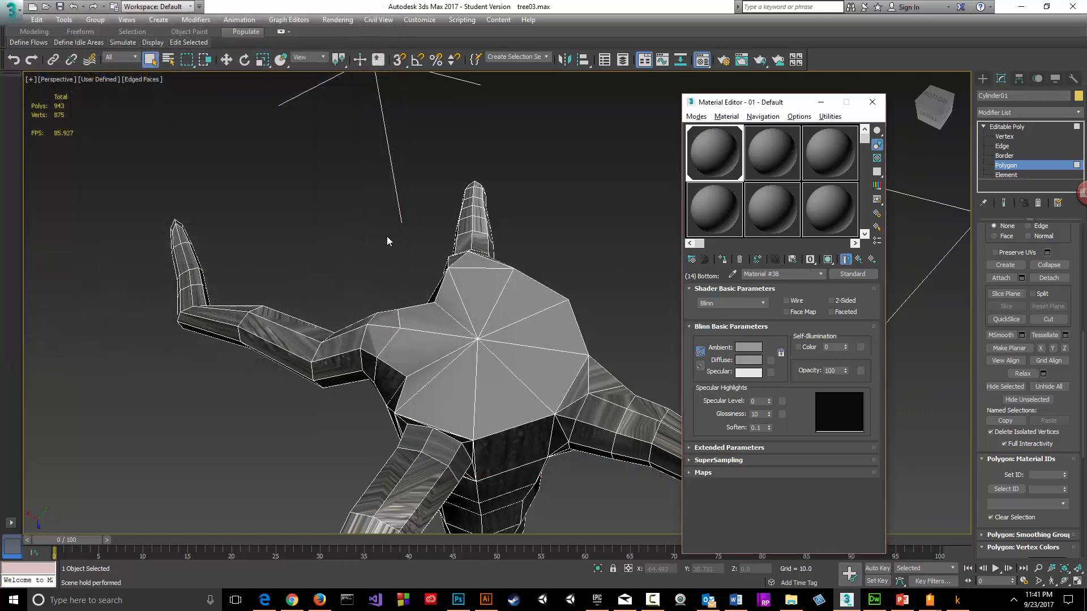
{"action": "left_click", "coordinate": [846, 260]}
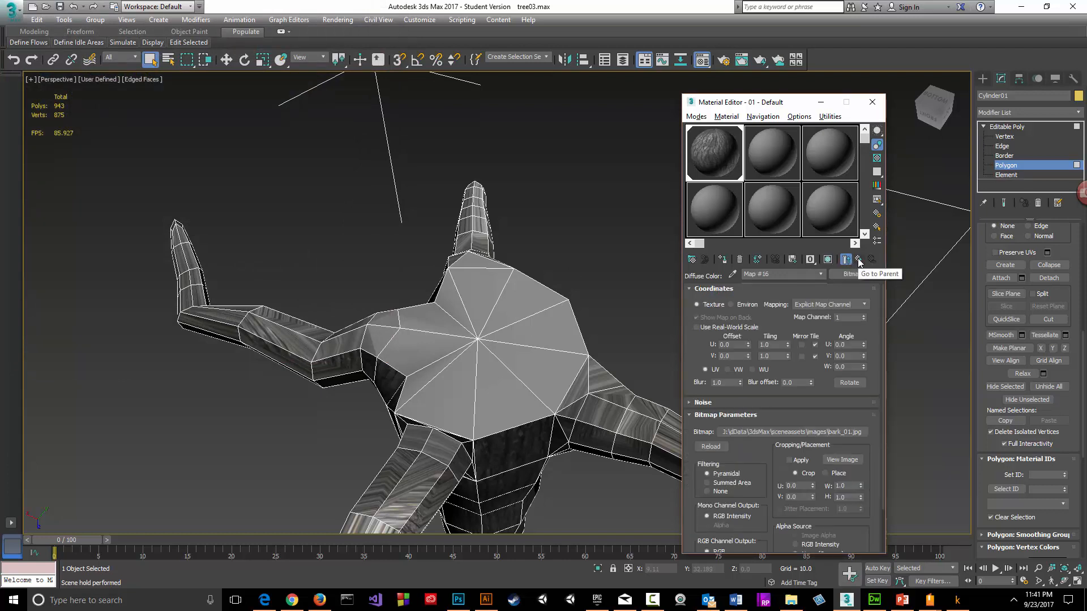
{"action": "left_click", "coordinate": [858, 260]}
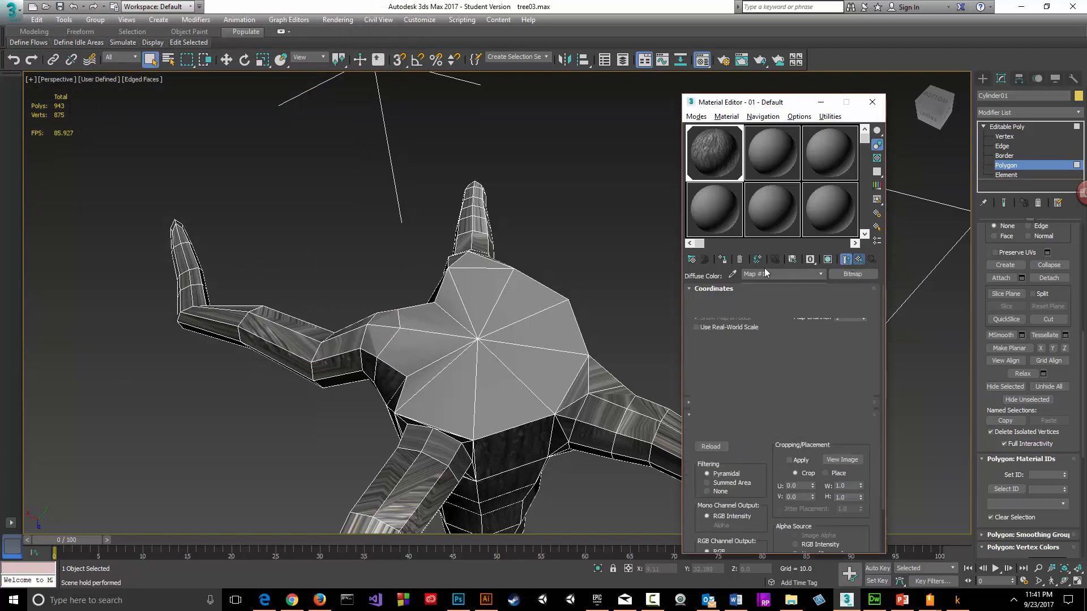
{"action": "left_click", "coordinate": [827, 261]}
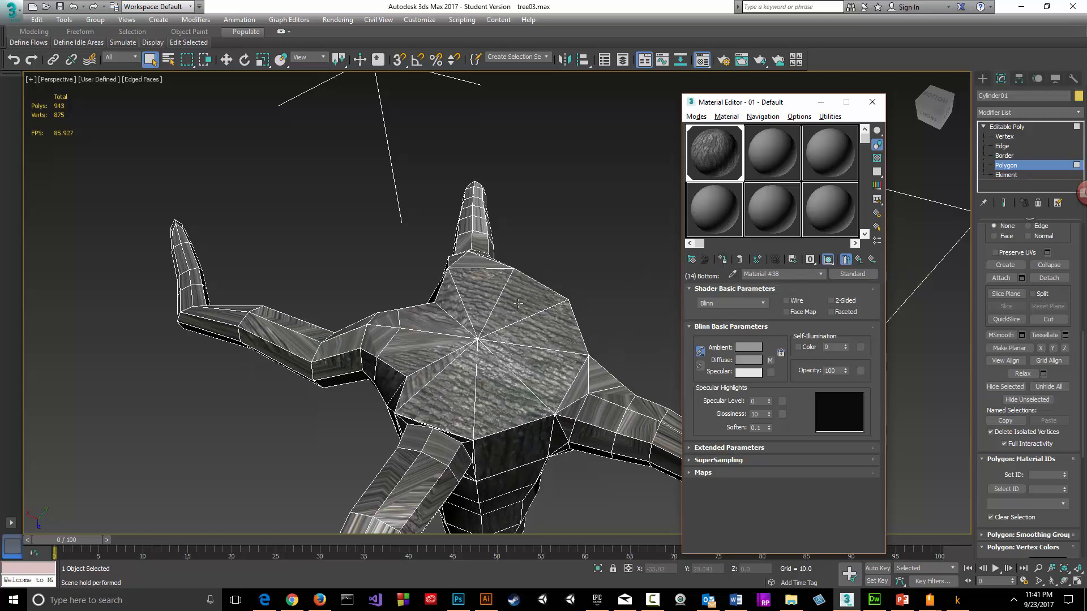
- Close the Material Editor and add an Unwrap UVW modifier to the whole tree, outside polygon editing
{"action": "middle_click_drag", "start_coordinate": [513, 376], "coordinate": [437, 307], "text": "alt"}
{"action": "scroll", "coordinate": [479, 378], "scroll_direction": "down", "scroll_amount": 5}
{"action": "scroll", "coordinate": [481, 326], "scroll_direction": "up", "scroll_amount": 2}
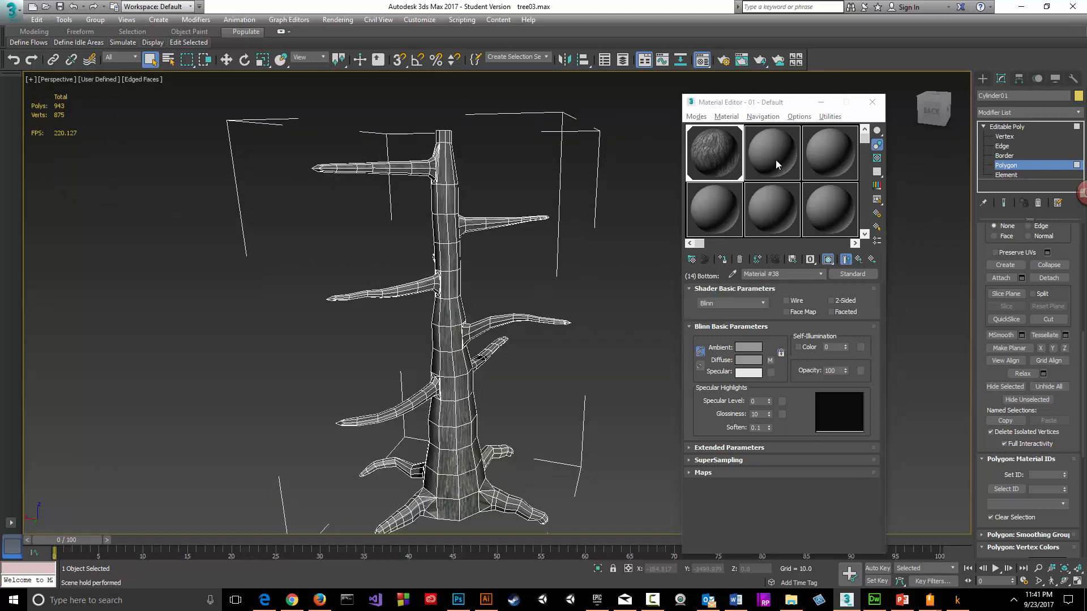
{"action": "left_click", "coordinate": [872, 102]}
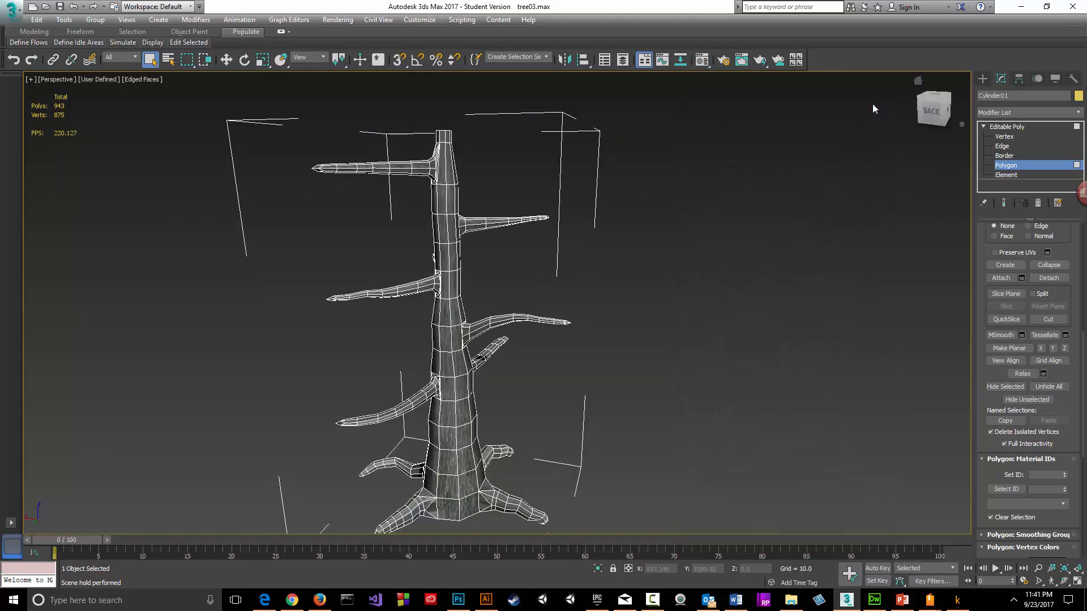
{"action": "left_click", "coordinate": [1021, 168]}
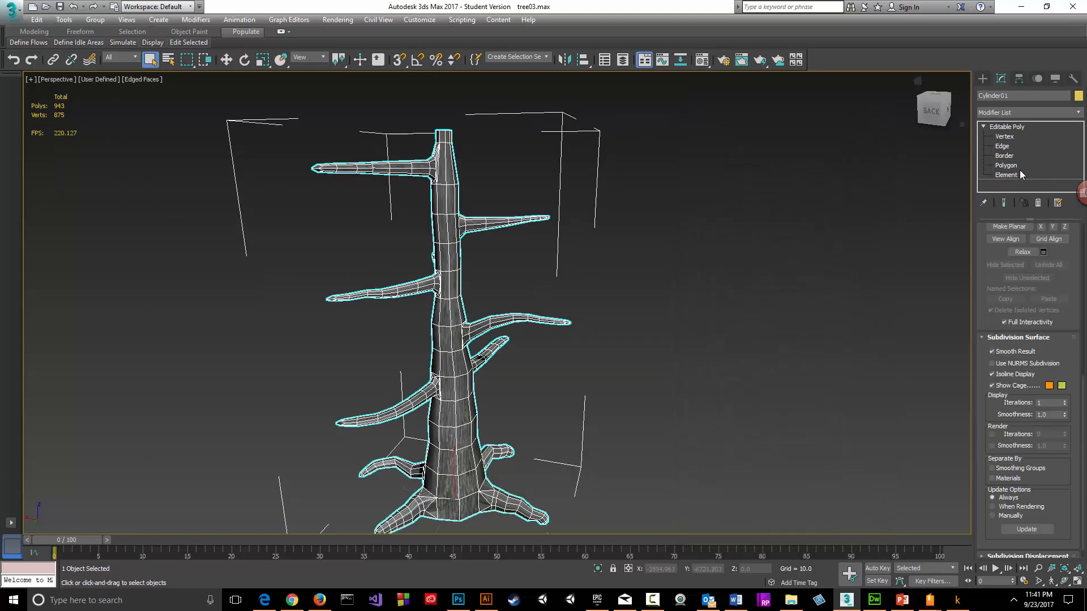
{"action": "left_click", "coordinate": [1012, 112]}
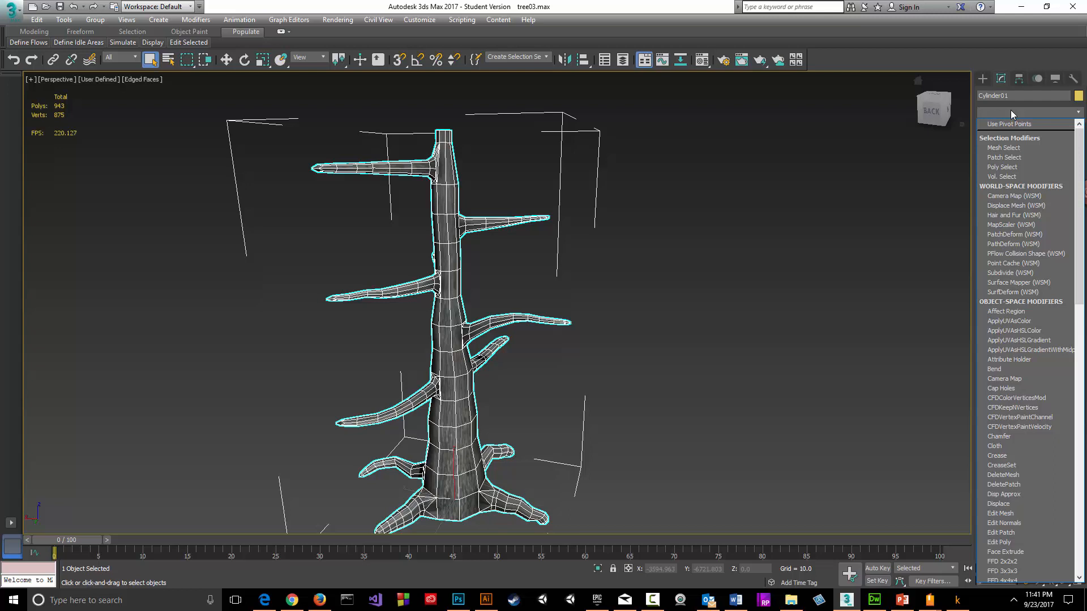
{"action": "key", "text": "u"}
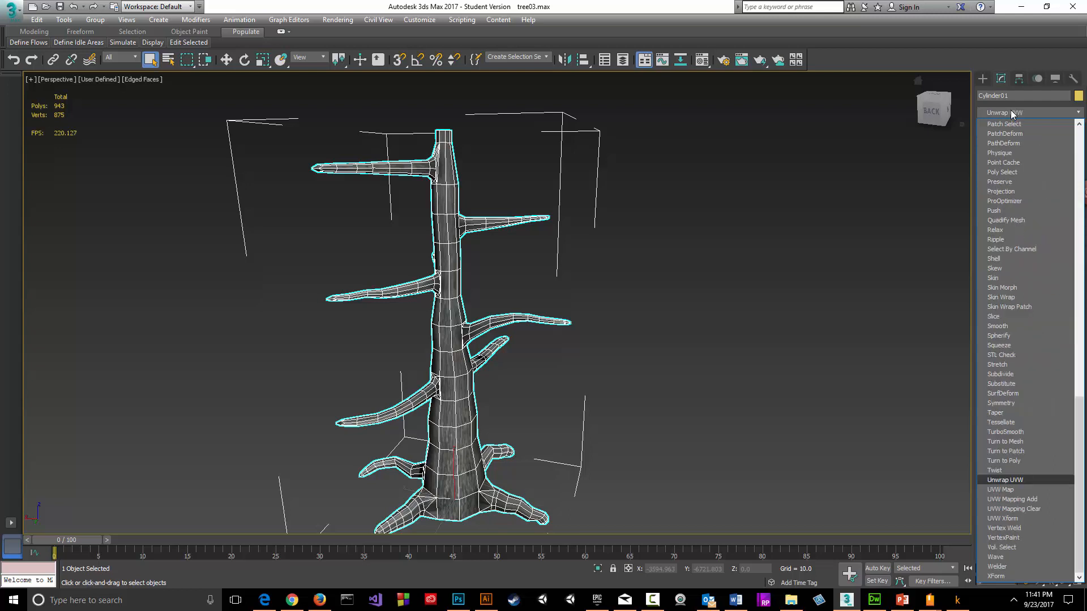
{"action": "key", "text": "Escape"}
{"action": "key", "text": "u"}
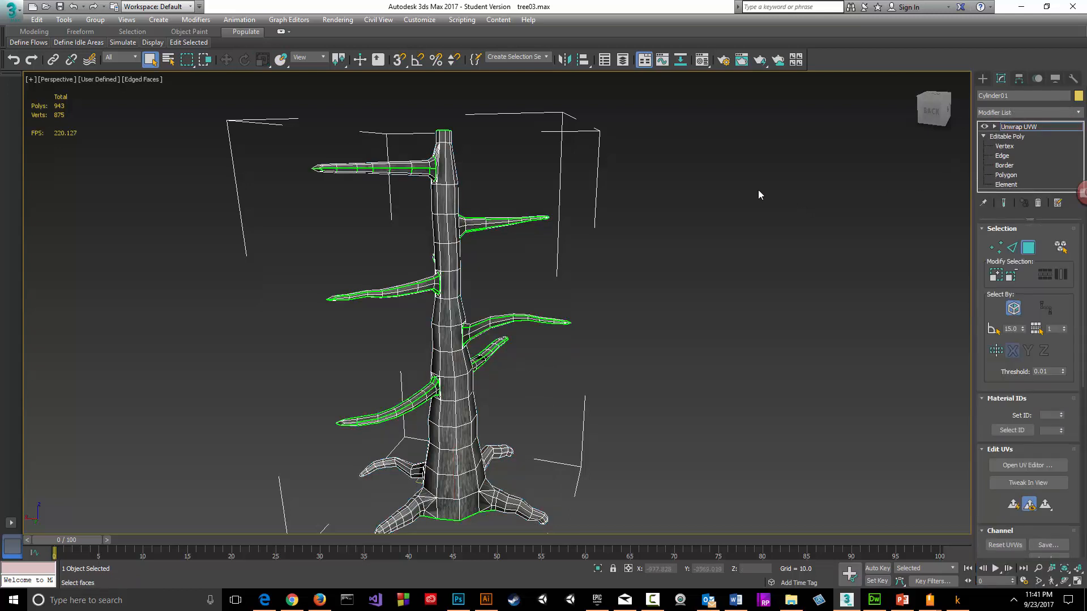
- Open the UV editor and place it beside the tree with the trunk's and branches' UV clusters in view
{"action": "left_click", "coordinate": [1028, 466]}
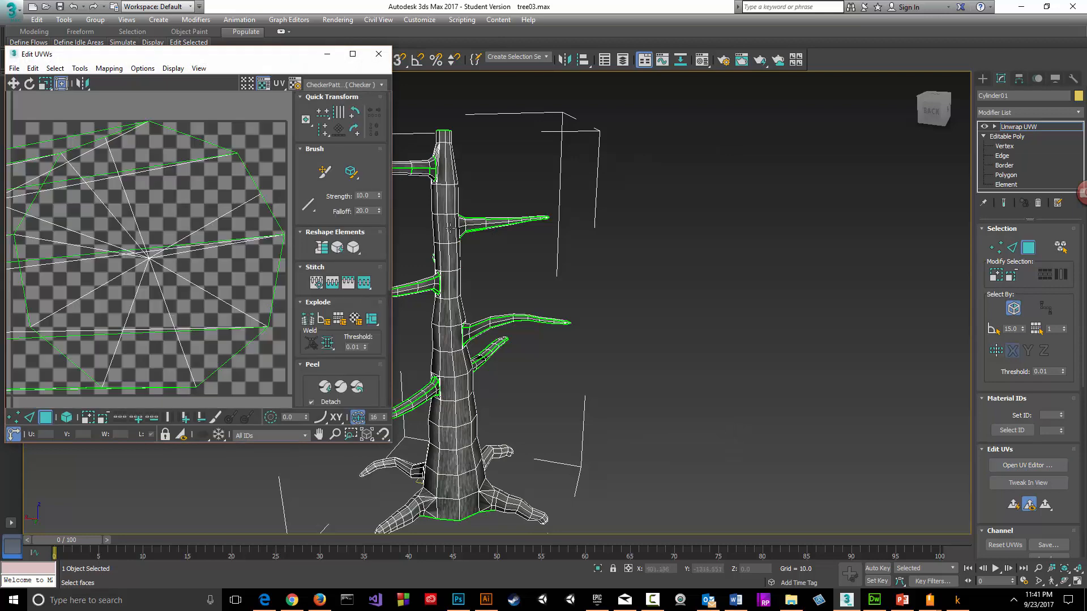
{"action": "left_click_drag", "start_coordinate": [261, 59], "coordinate": [815, 115]}
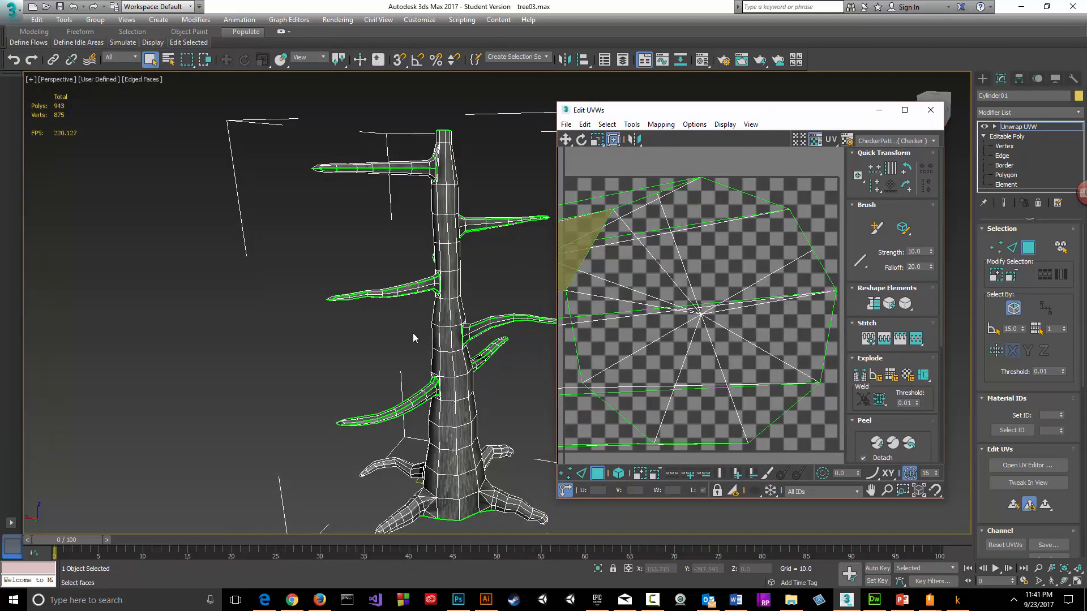
{"action": "middle_click_drag", "start_coordinate": [414, 333], "coordinate": [304, 326]}
{"action": "scroll", "coordinate": [570, 305], "scroll_direction": "up", "scroll_amount": 1}
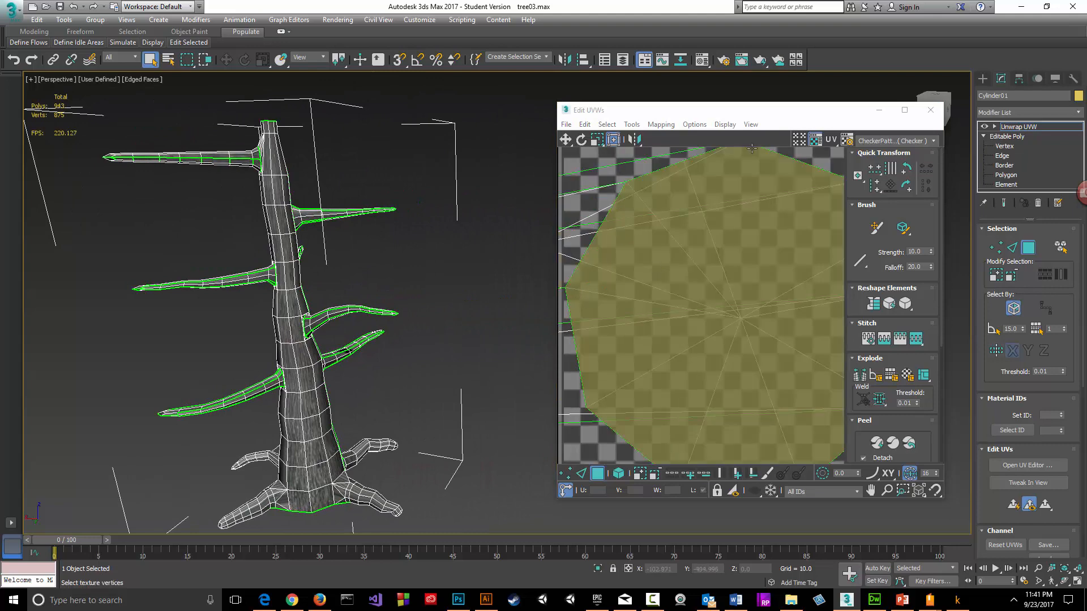
{"action": "scroll", "coordinate": [696, 300], "scroll_direction": "down", "scroll_amount": 5}
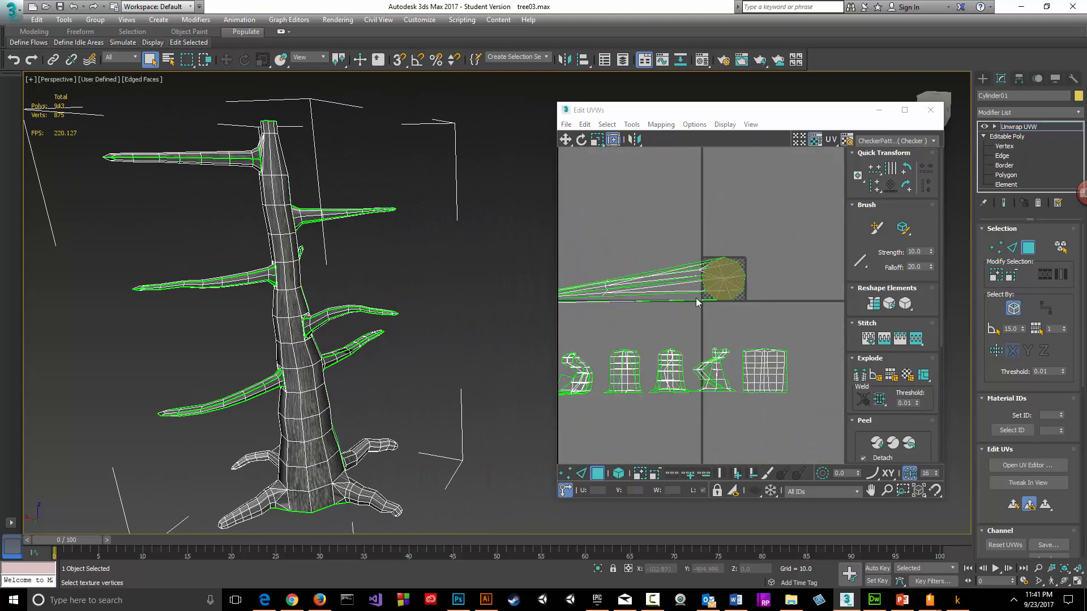
{"action": "middle_click_drag", "start_coordinate": [645, 314], "coordinate": [733, 298]}
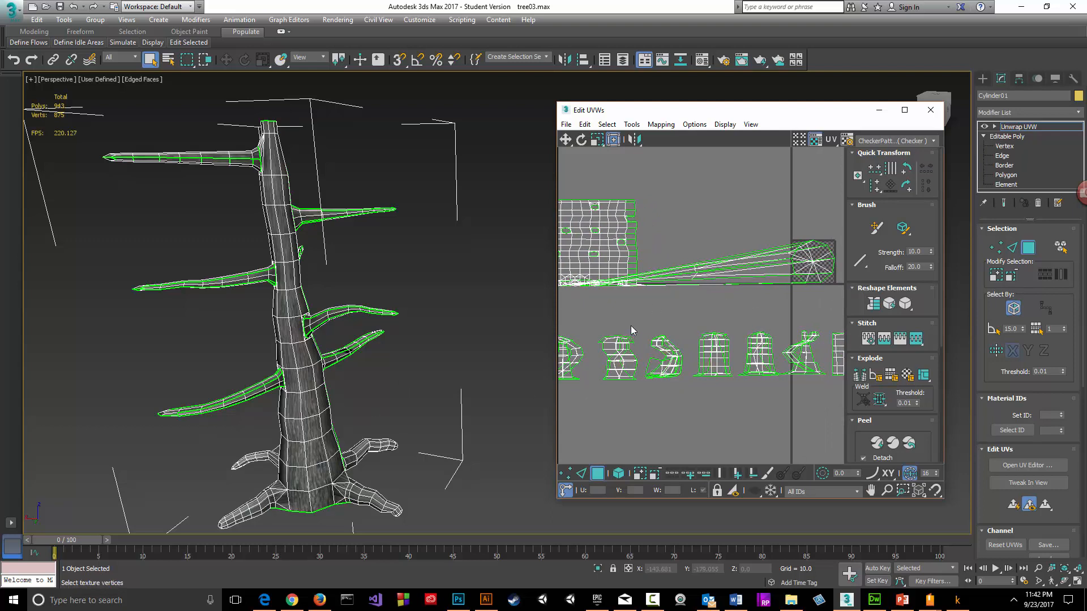
{"action": "middle_click_drag", "start_coordinate": [630, 325], "coordinate": [663, 318]}
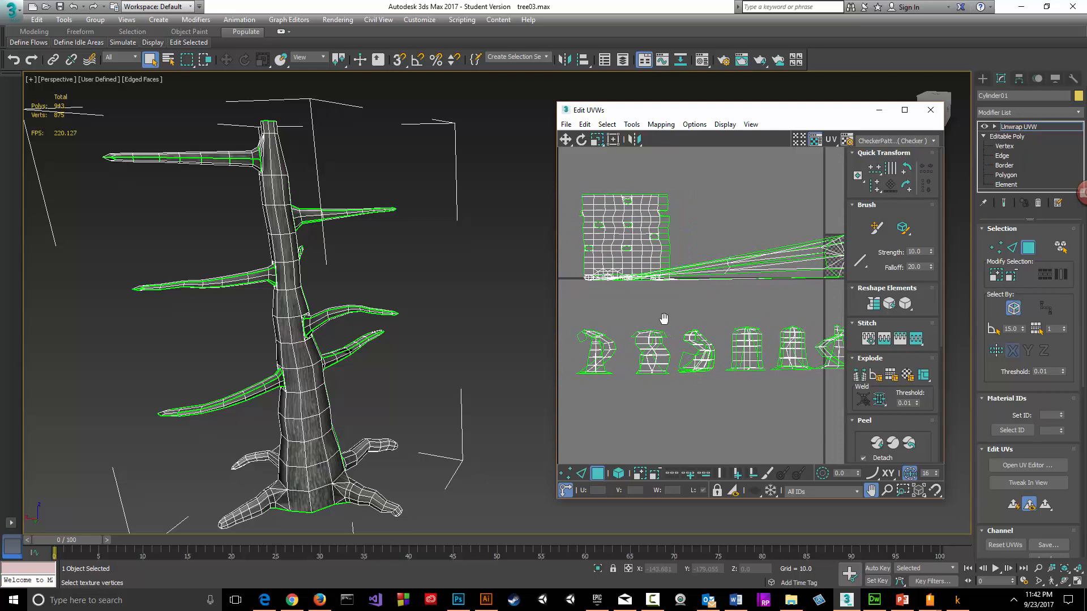
- Select the trunk faces by material ID 1 and widen the UV editor window
{"action": "left_click", "coordinate": [1044, 416]}
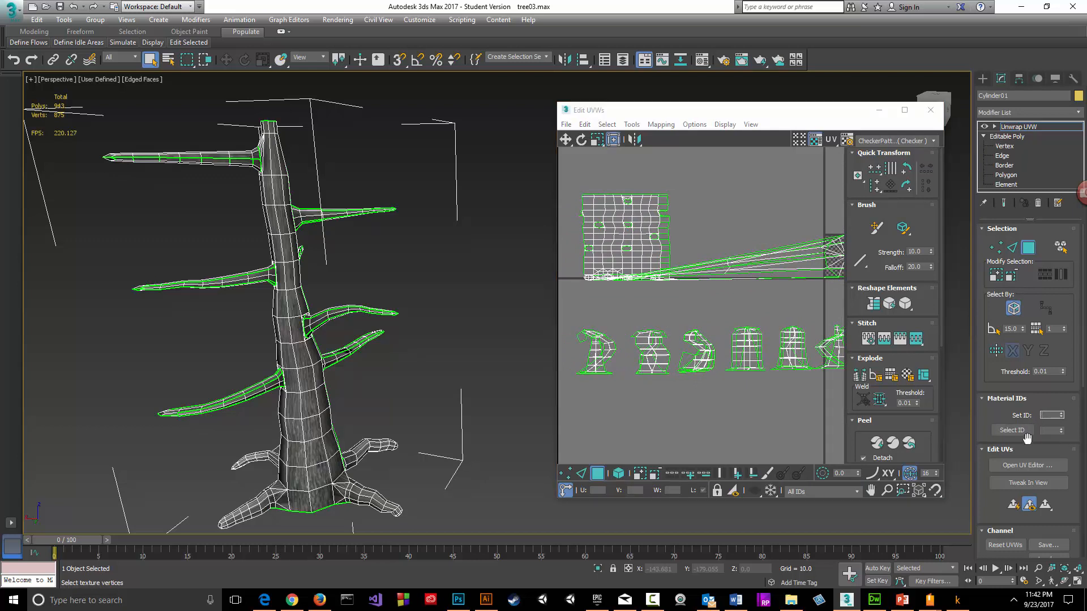
{"action": "left_click", "coordinate": [1046, 432]}
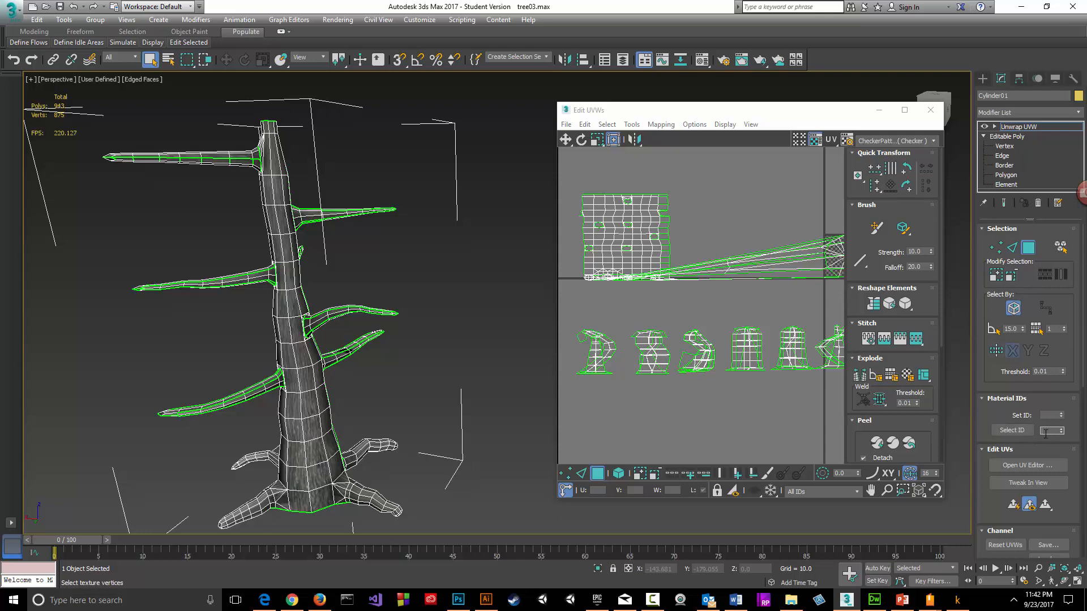
{"action": "left_click", "coordinate": [1012, 430]}
{"action": "middle_click_drag", "start_coordinate": [714, 299], "coordinate": [663, 277]}
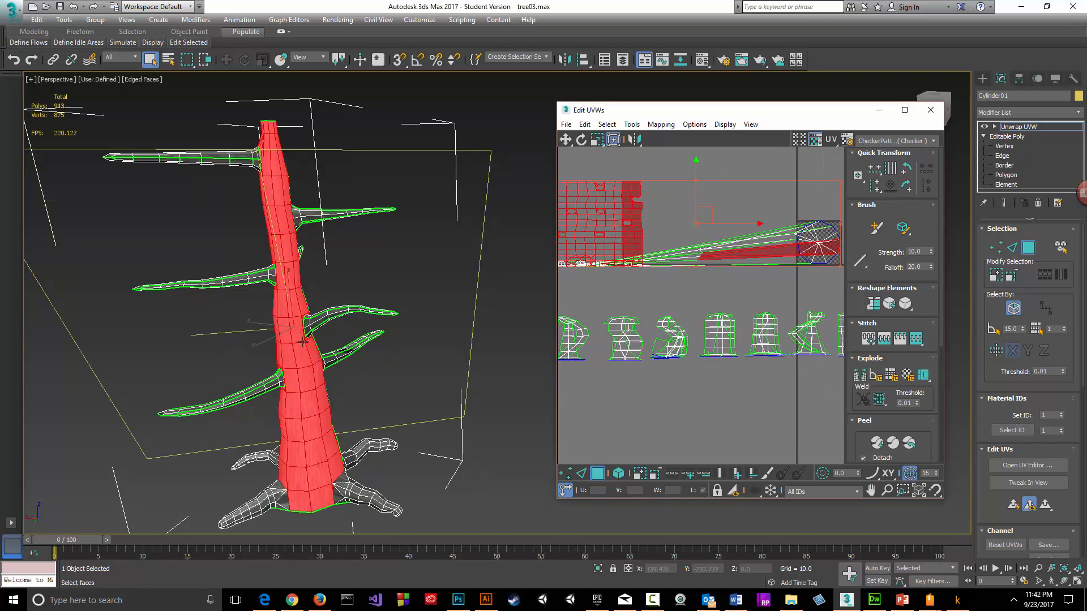
{"action": "middle_click_drag", "start_coordinate": [281, 255], "coordinate": [351, 232], "text": "alt"}
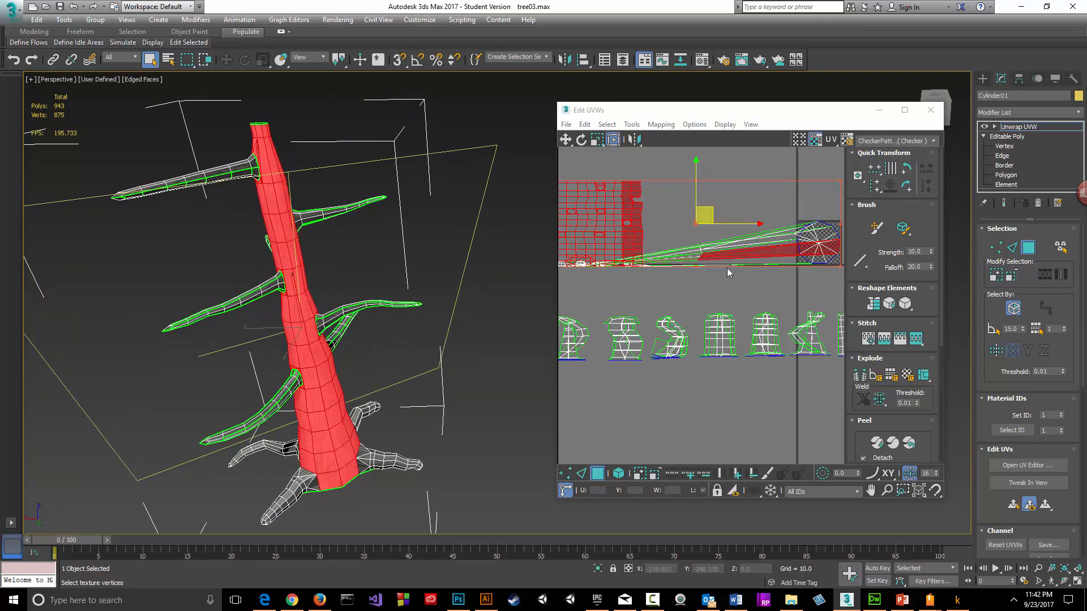
{"action": "middle_click_drag", "start_coordinate": [713, 274], "coordinate": [731, 283]}
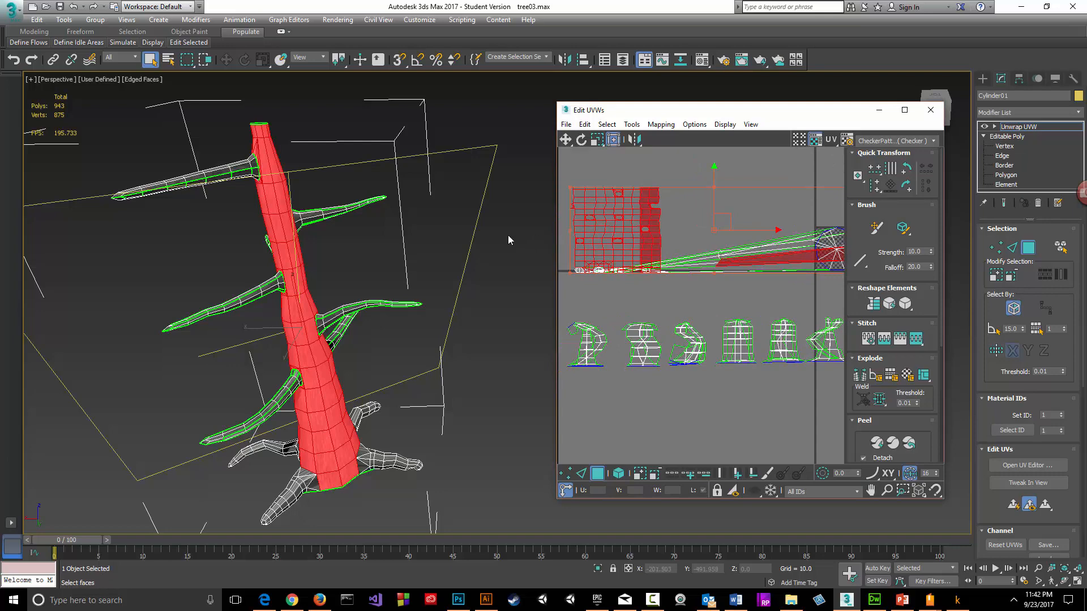
{"action": "left_click_drag", "start_coordinate": [557, 235], "coordinate": [471, 238]}
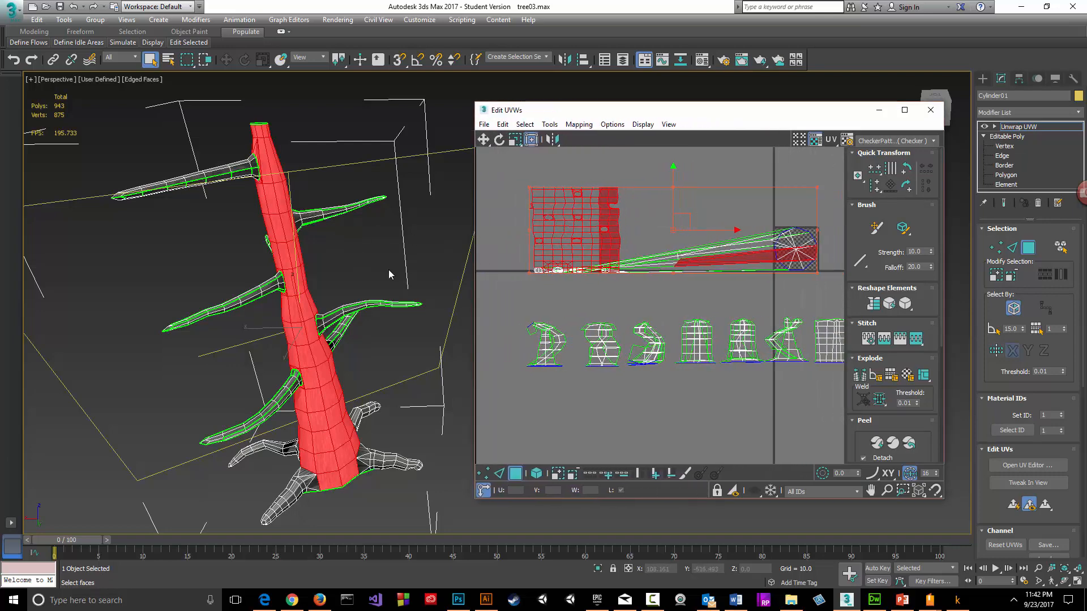
- Apply a cylindrical projection to the selected trunk faces and fit it to them
{"action": "scroll", "coordinate": [1054, 364], "scroll_direction": "down", "scroll_amount": 1}
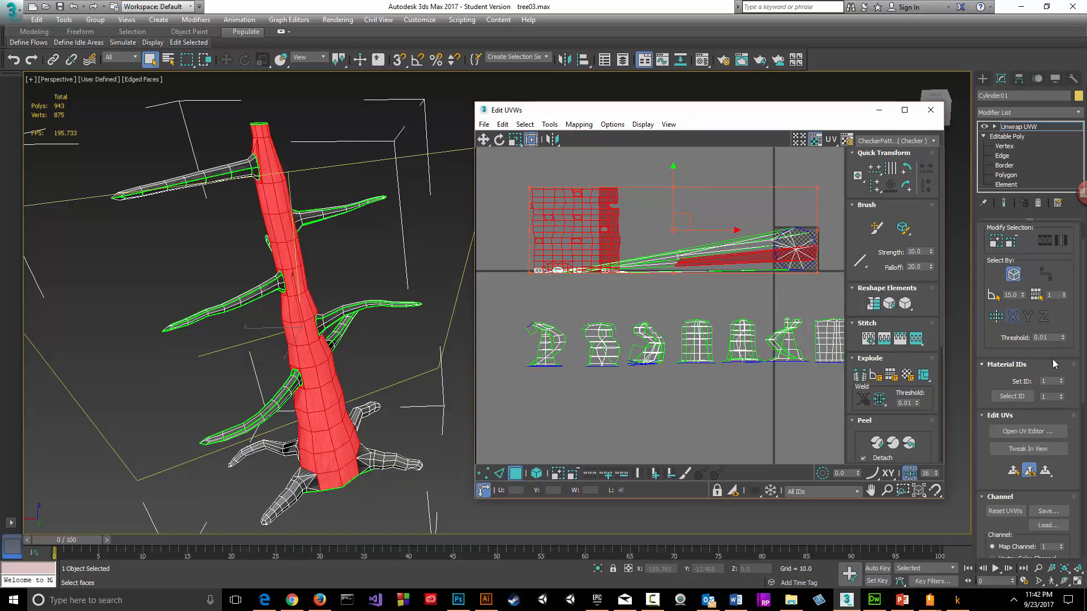
{"action": "scroll", "coordinate": [1042, 396], "scroll_direction": "down", "scroll_amount": 8}
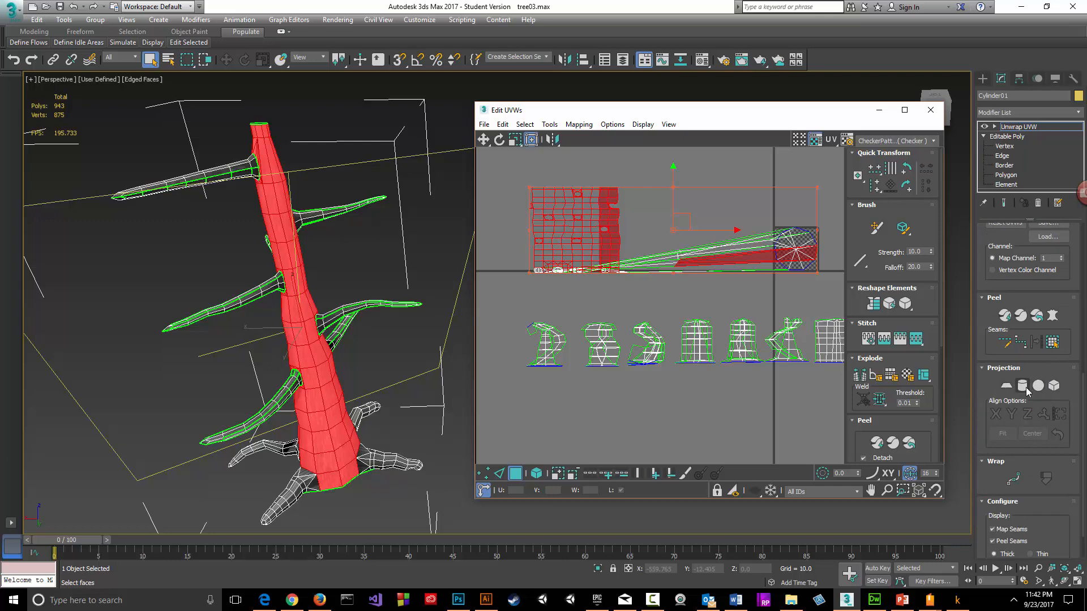
{"action": "left_click", "coordinate": [1022, 387]}
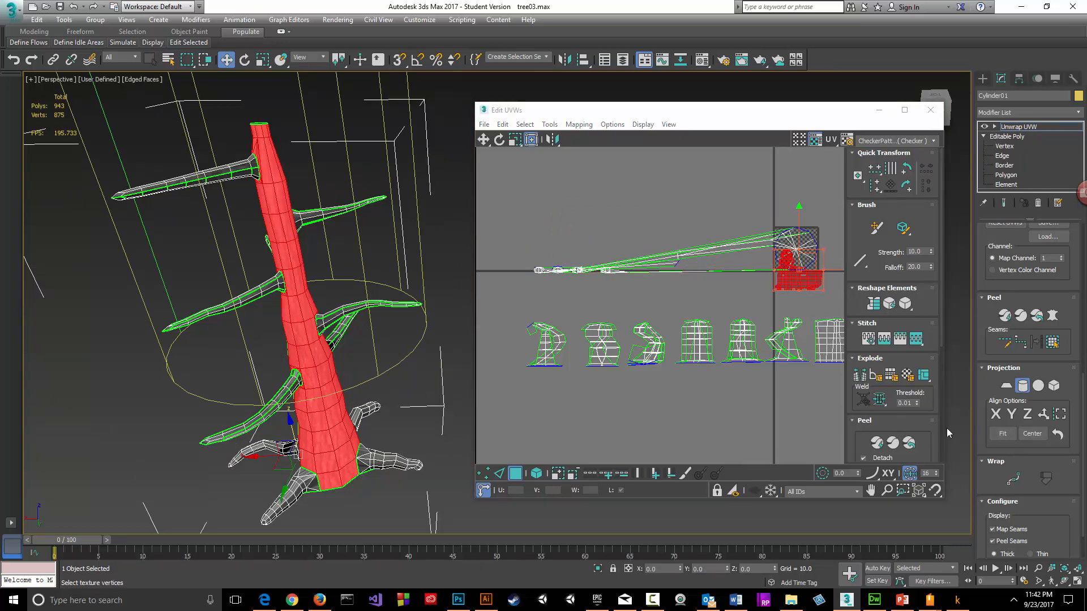
{"action": "left_click", "coordinate": [1003, 434]}
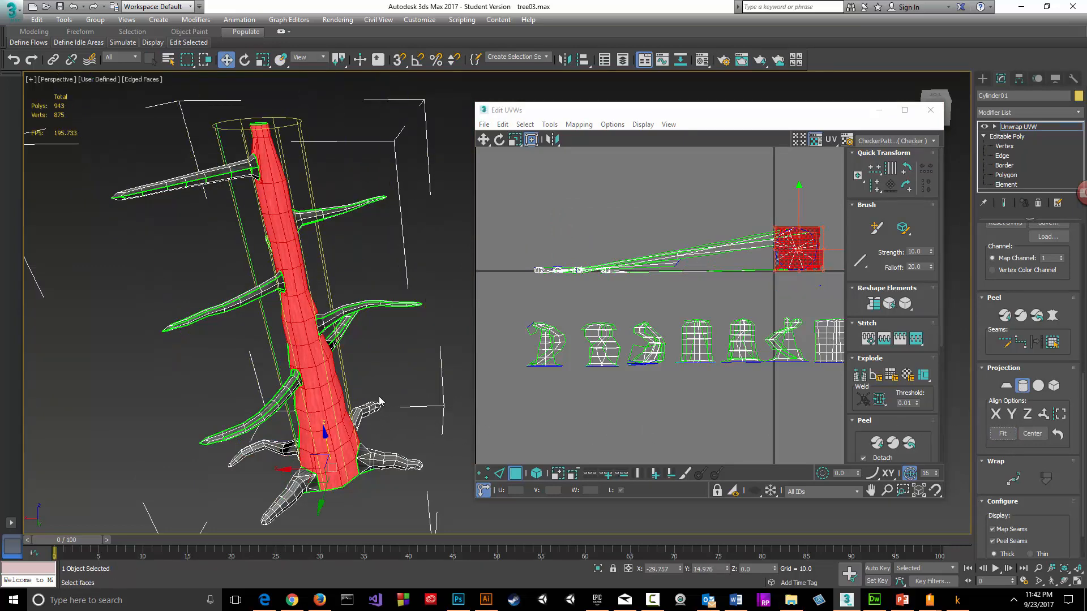
- Examine the bark mapping and the projection's seam along the trunk, from the root bases up to the branch joints
{"action": "middle_click_drag", "start_coordinate": [377, 391], "coordinate": [309, 342], "text": "alt"}
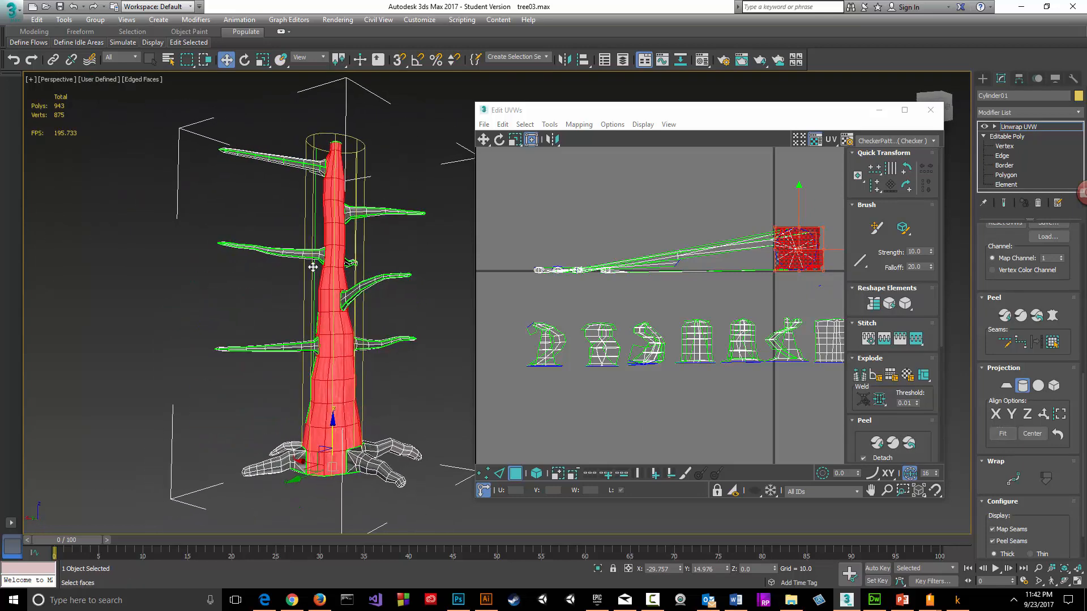
{"action": "scroll", "coordinate": [323, 254], "scroll_direction": "up", "scroll_amount": 8}
{"action": "scroll", "coordinate": [335, 275], "scroll_direction": "up", "scroll_amount": 3}
{"action": "middle_click_drag", "start_coordinate": [342, 264], "coordinate": [321, 50], "text": "alt"}
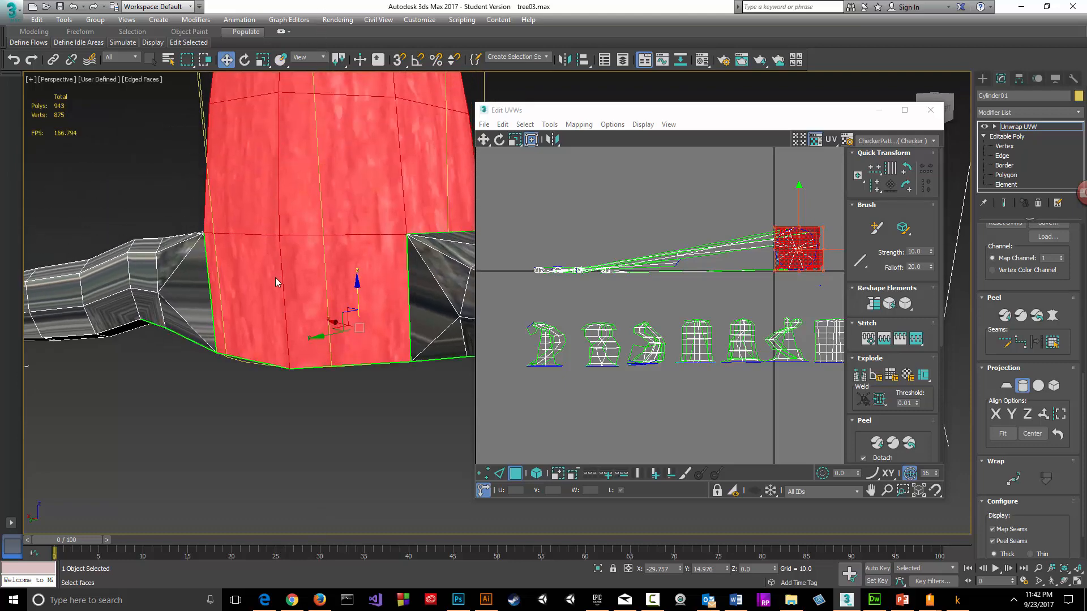
{"action": "middle_click_drag", "start_coordinate": [276, 282], "coordinate": [330, 321]}
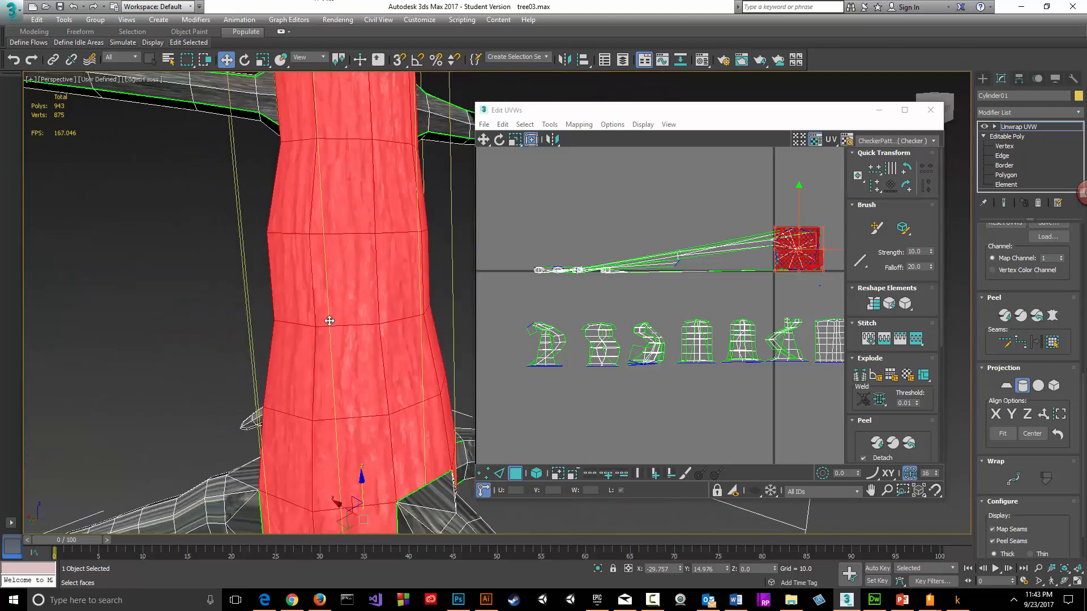
{"action": "scroll", "coordinate": [329, 321], "scroll_direction": "down", "scroll_amount": 5}
{"action": "middle_click_drag", "start_coordinate": [353, 230], "coordinate": [360, 431]}
{"action": "scroll", "coordinate": [346, 385], "scroll_direction": "up", "scroll_amount": 5}
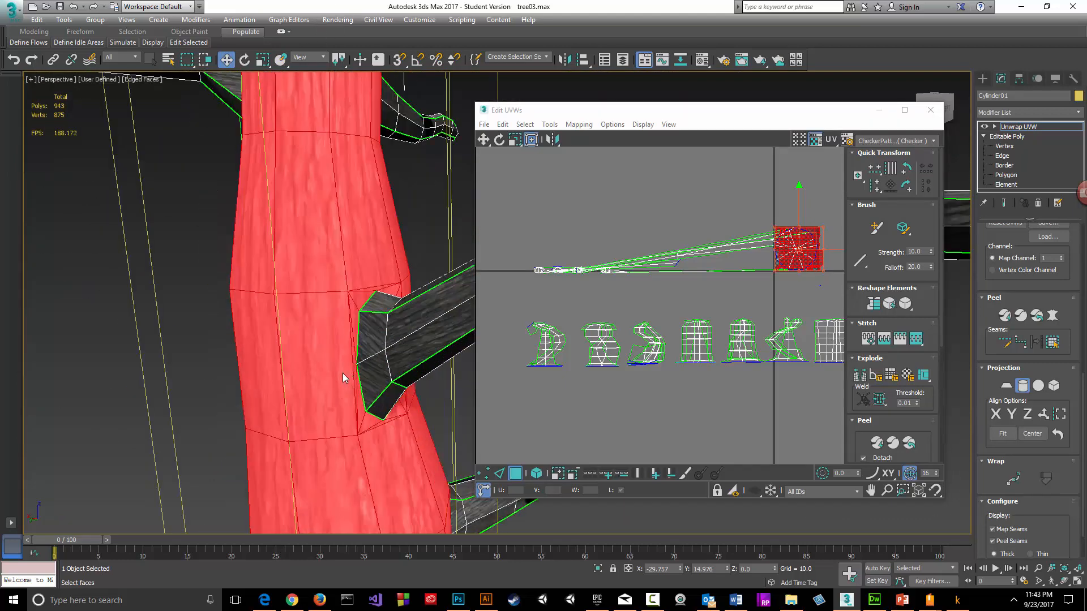
- Inspect the cylindrical bark mapping around the trunk, from the upper branch joints down to the root bases
{"action": "middle_click_drag", "start_coordinate": [286, 369], "coordinate": [304, 373], "text": "alt"}
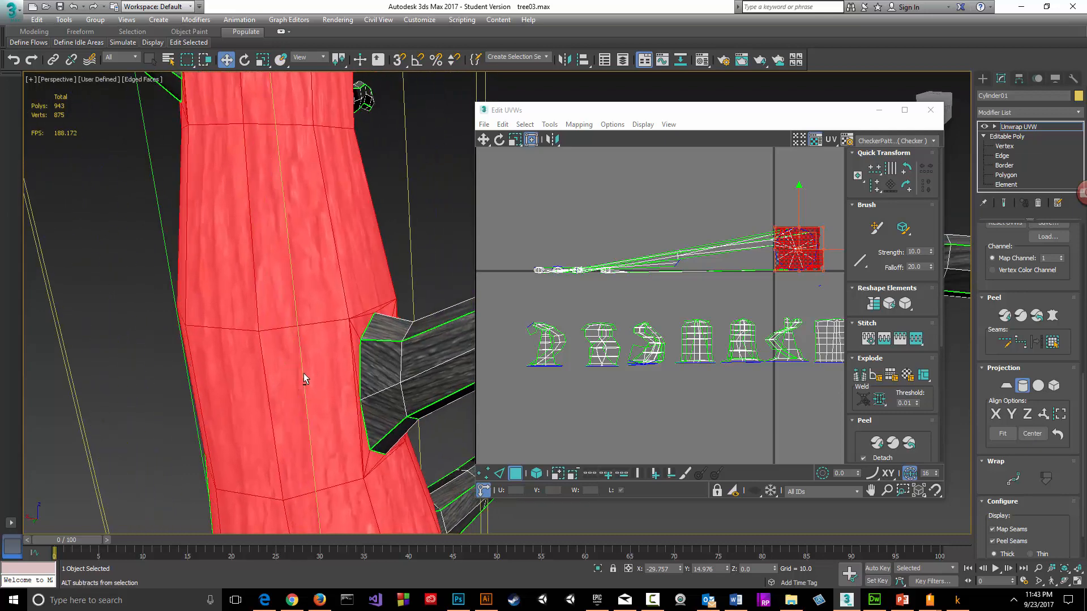
{"action": "scroll", "coordinate": [303, 371], "scroll_direction": "down", "scroll_amount": 4}
{"action": "scroll", "coordinate": [304, 371], "scroll_direction": "down", "scroll_amount": 4}
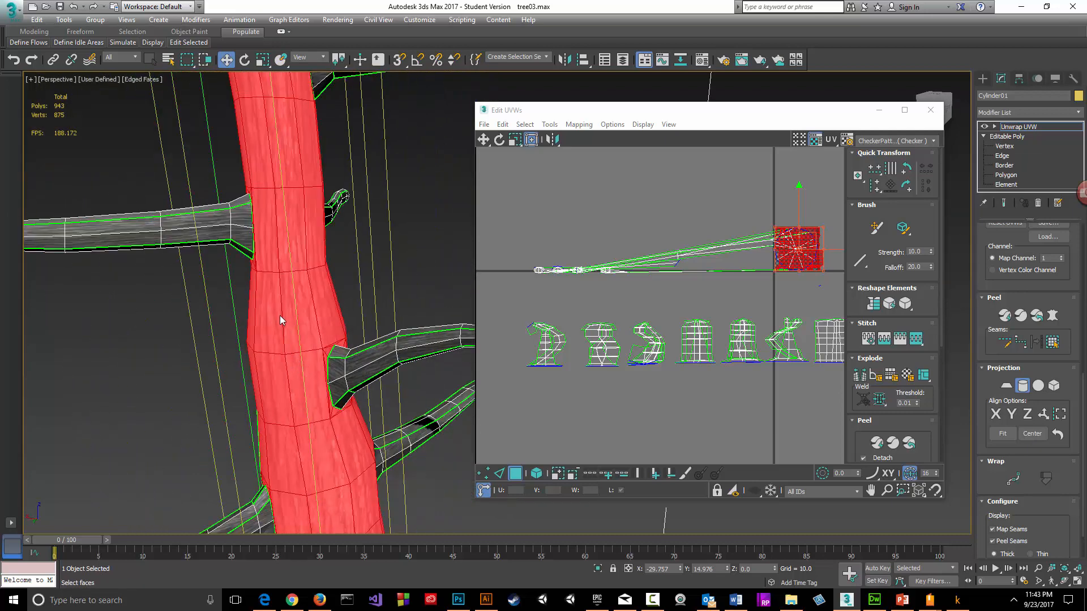
{"action": "scroll", "coordinate": [280, 315], "scroll_direction": "down", "scroll_amount": 3}
{"action": "middle_click_drag", "start_coordinate": [276, 270], "coordinate": [349, 449]}
{"action": "middle_click_drag", "start_coordinate": [328, 393], "coordinate": [323, 118]}
{"action": "scroll", "coordinate": [339, 383], "scroll_direction": "up", "scroll_amount": 4}
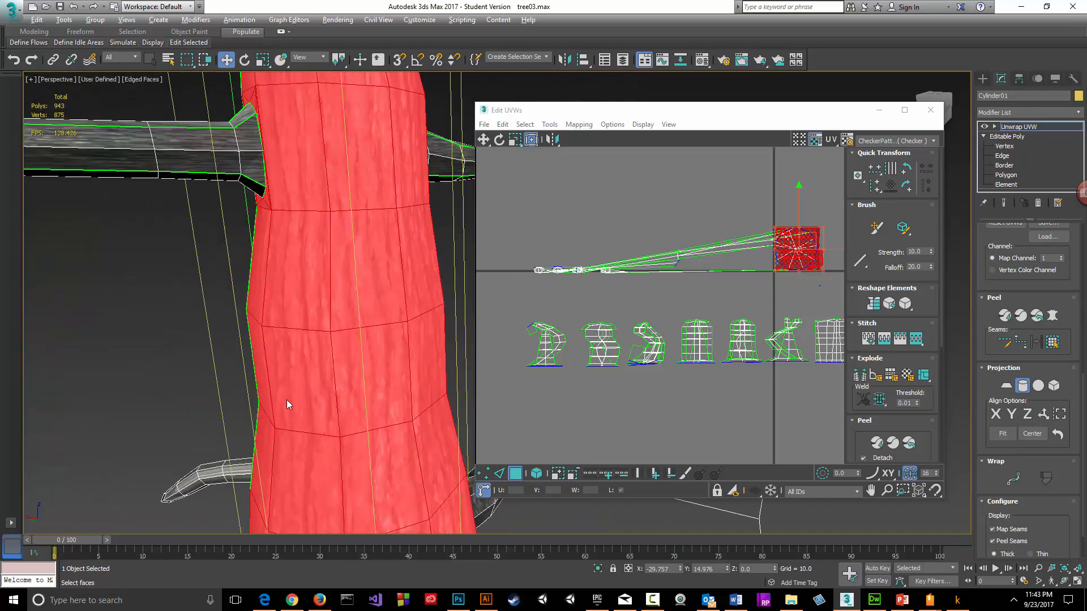
{"action": "middle_click_drag", "start_coordinate": [287, 401], "coordinate": [266, 214], "text": "alt"}
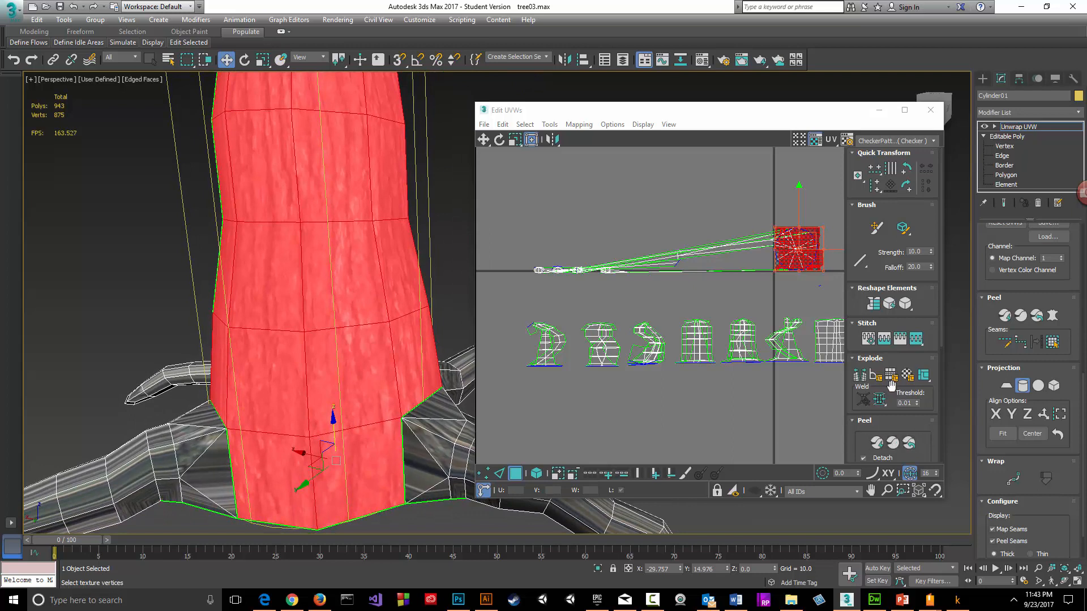
- Leave cylindrical projection mode and move the trunk's UV cluster horizontally to just outside the first UV tile, clear of the cluster there
{"action": "middle_click_drag", "start_coordinate": [748, 276], "coordinate": [672, 280]}
{"action": "left_click", "coordinate": [1022, 386]}
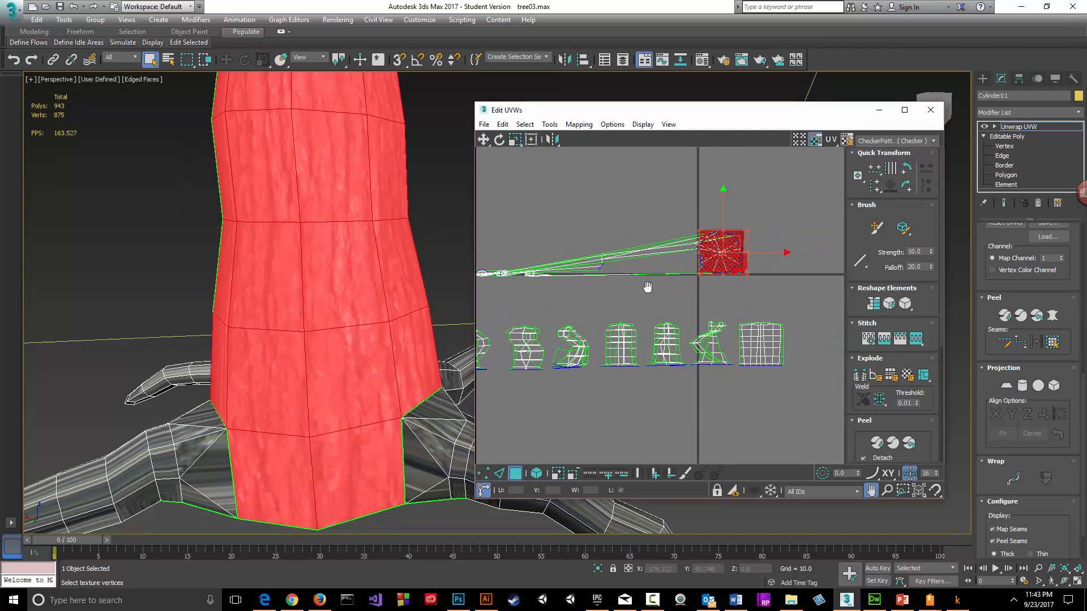
{"action": "middle_click_drag", "start_coordinate": [647, 286], "coordinate": [577, 298]}
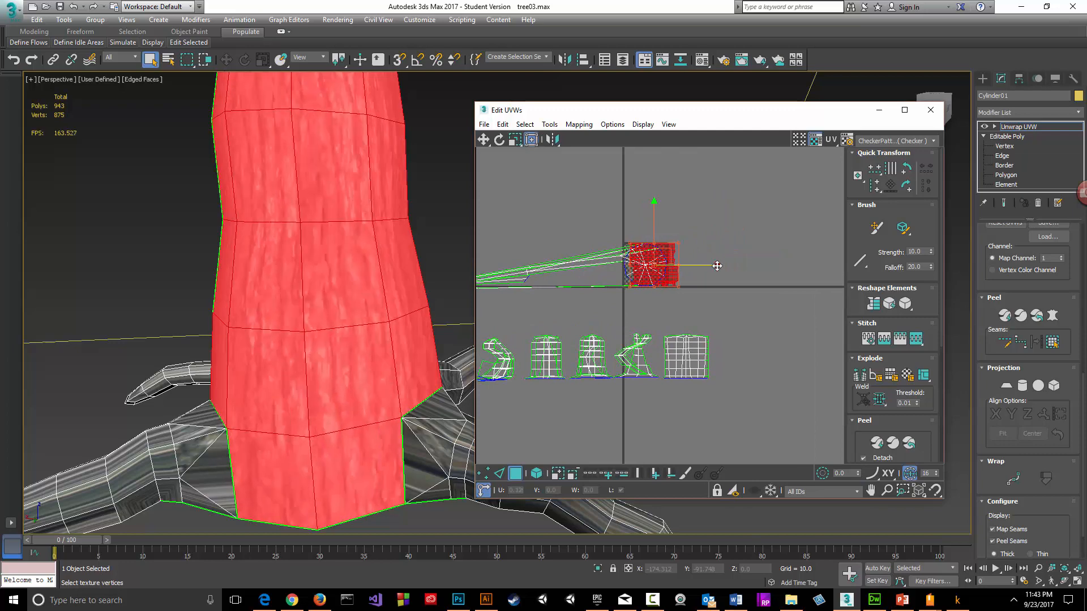
{"action": "left_click_drag", "start_coordinate": [705, 266], "coordinate": [755, 265]}
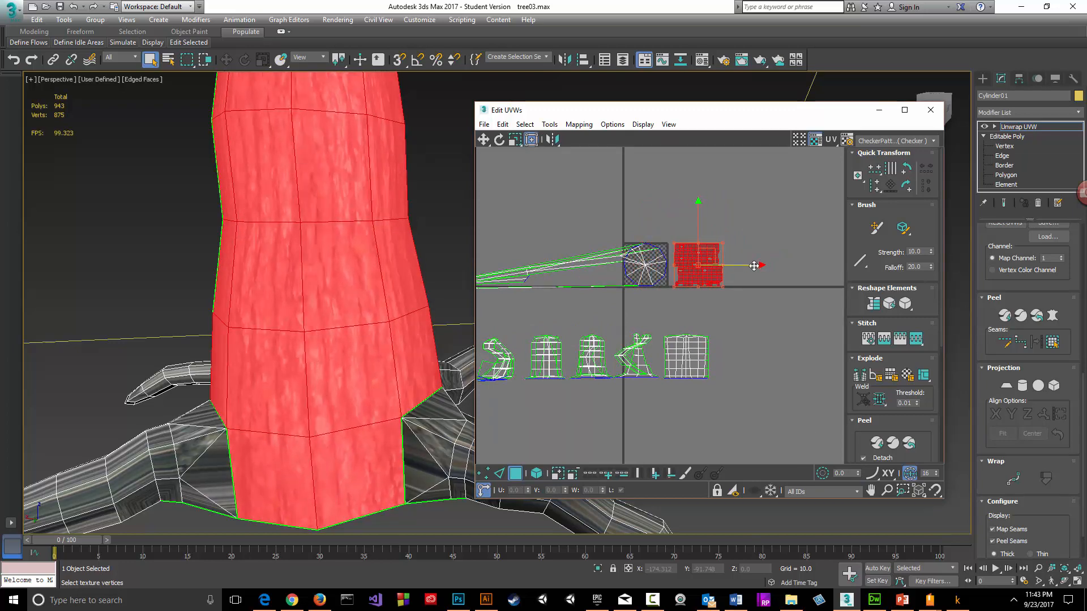
{"action": "left_click", "coordinate": [680, 307]}
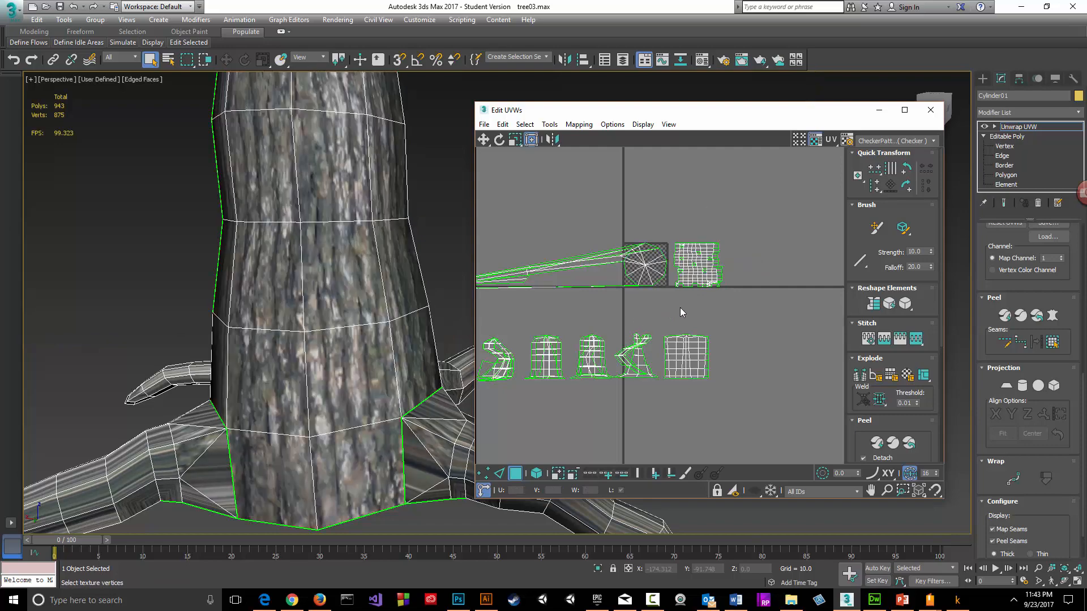
- Examine the bark texture's scale and stretching on the deselected trunk, from its top cap down to its base
{"action": "middle_click_drag", "start_coordinate": [374, 320], "coordinate": [351, 119]}
{"action": "middle_click_drag", "start_coordinate": [197, 304], "coordinate": [355, 39], "text": "alt"}
{"action": "middle_click_drag", "start_coordinate": [357, 199], "coordinate": [420, 52]}
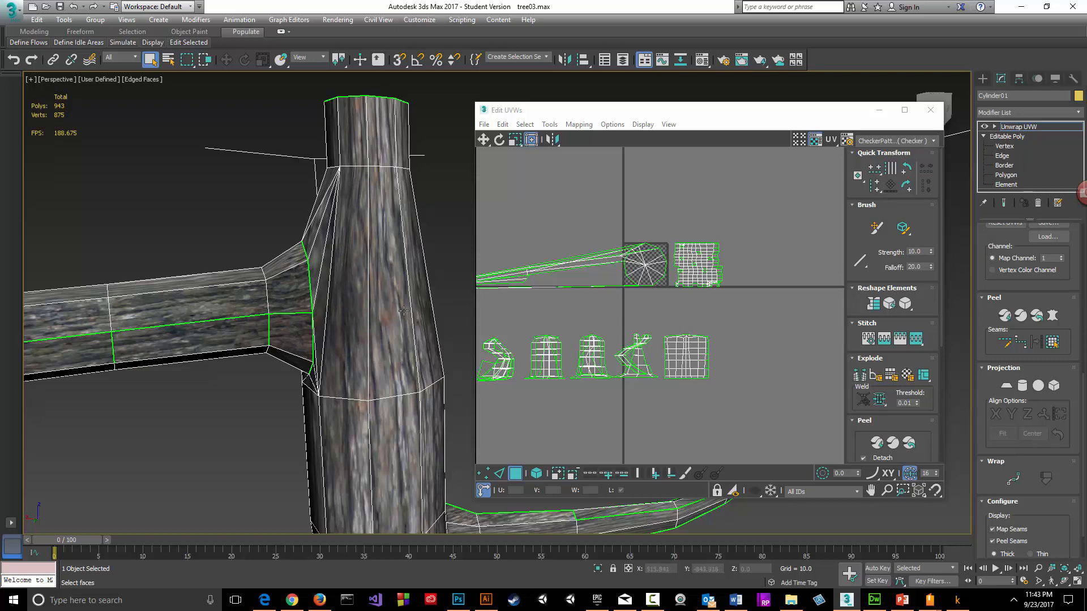
{"action": "middle_click_drag", "start_coordinate": [385, 274], "coordinate": [368, 330]}
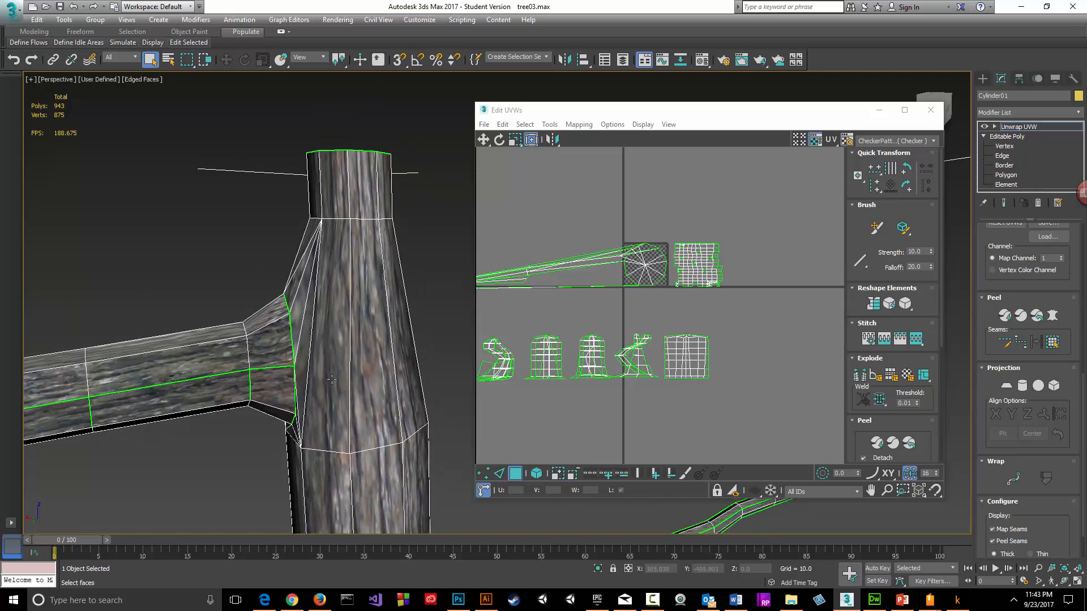
{"action": "middle_click_drag", "start_coordinate": [331, 379], "coordinate": [362, 218]}
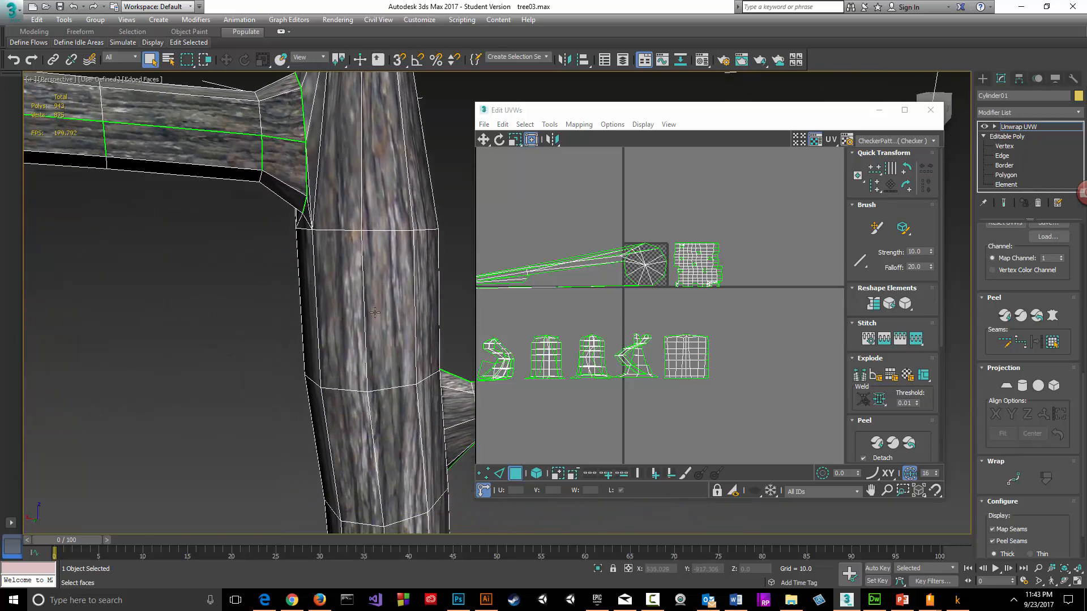
{"action": "middle_click_drag", "start_coordinate": [375, 313], "coordinate": [350, 162]}
{"action": "middle_click_drag", "start_coordinate": [347, 359], "coordinate": [349, 256]}
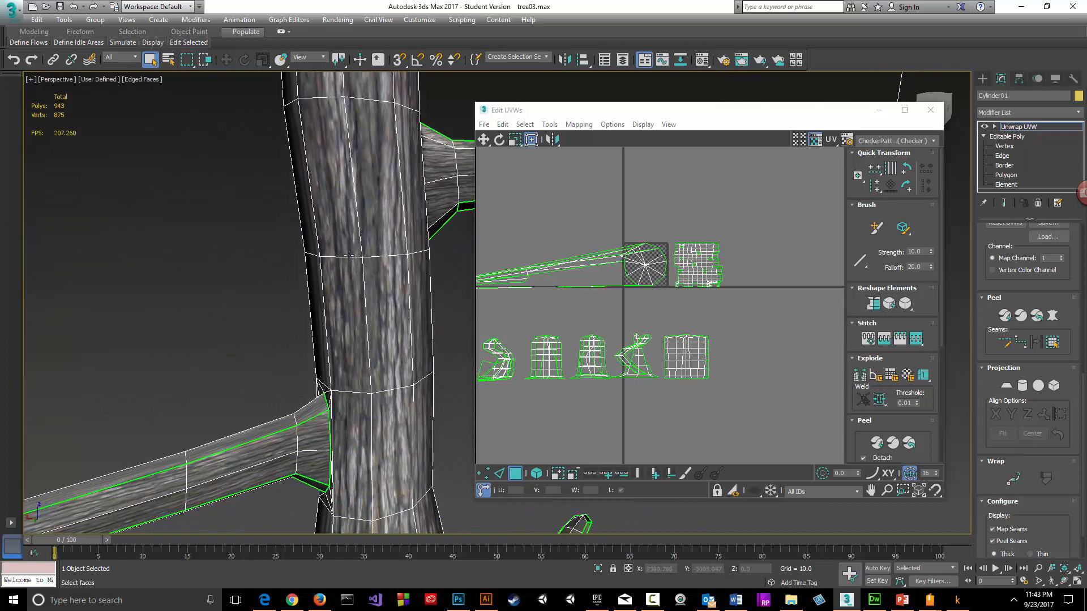
{"action": "middle_click_drag", "start_coordinate": [355, 369], "coordinate": [361, 185]}
{"action": "mouse_move", "coordinate": [390, 398]}
{"action": "middle_mouse_down"}
{"action": "mouse_move", "coordinate": [338, 144]}
{"action": "mouse_move", "coordinate": [357, 306]}
{"action": "mouse_move", "coordinate": [339, 181]}
{"action": "middle_mouse_up"}
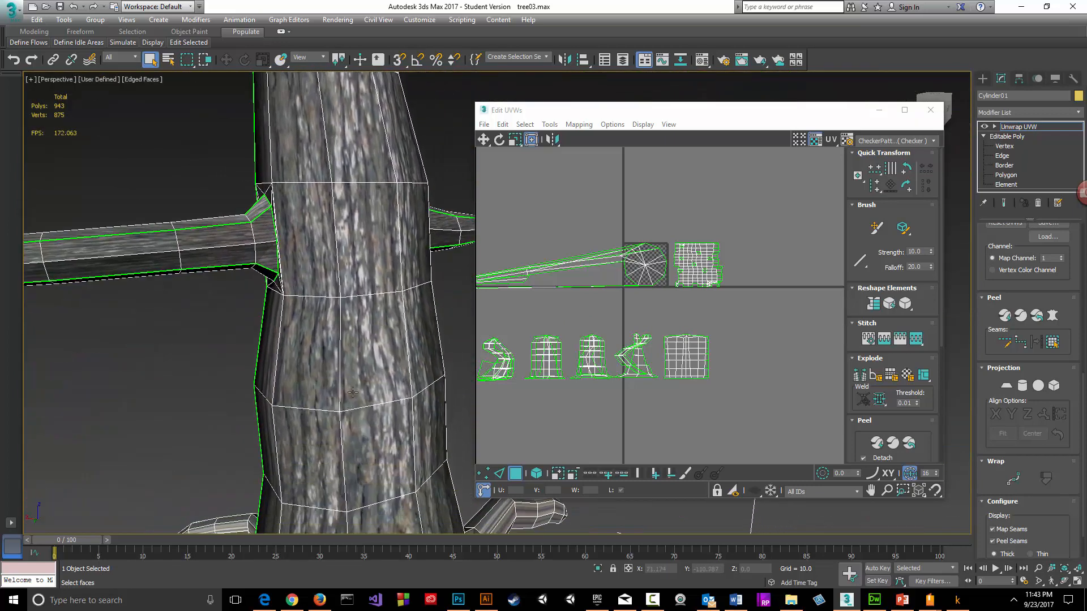
{"action": "middle_click_drag", "start_coordinate": [353, 393], "coordinate": [326, 80]}
{"action": "middle_click_drag", "start_coordinate": [331, 255], "coordinate": [347, 445]}
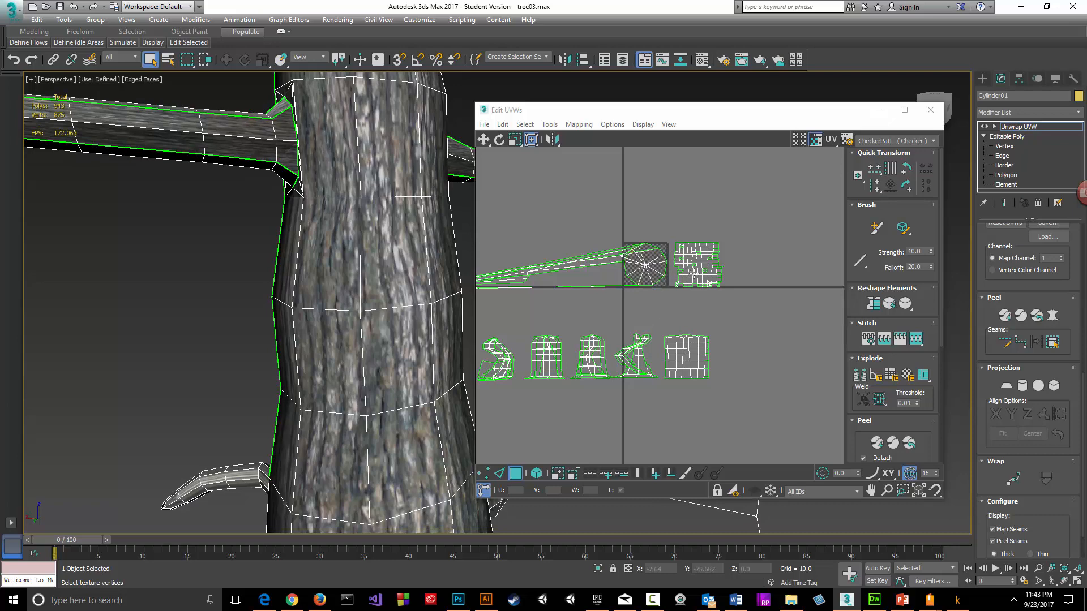
- Select the trunk's UV cluster and scale it up to about twice its size for a denser bark texture
{"action": "left_click_drag", "start_coordinate": [673, 240], "coordinate": [727, 287]}
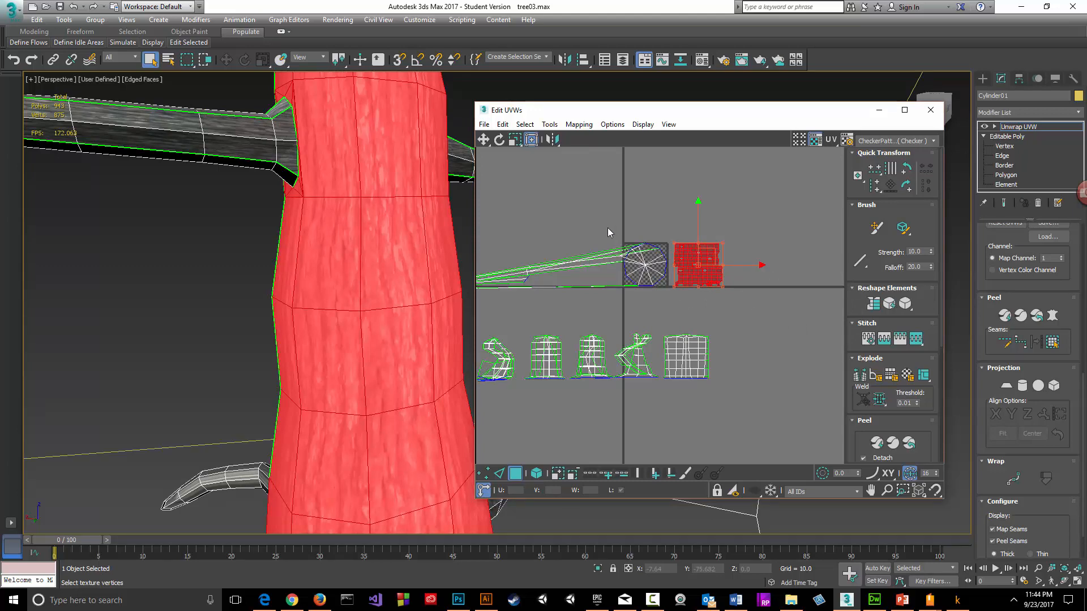
{"action": "left_click_drag", "start_coordinate": [608, 228], "coordinate": [668, 307]}
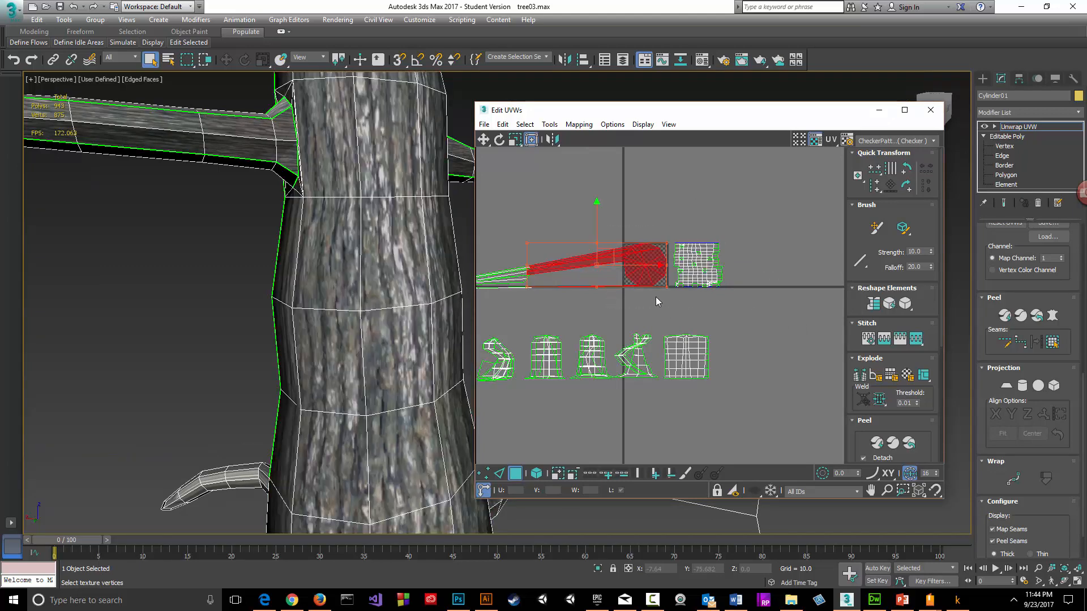
{"action": "left_click", "coordinate": [597, 307]}
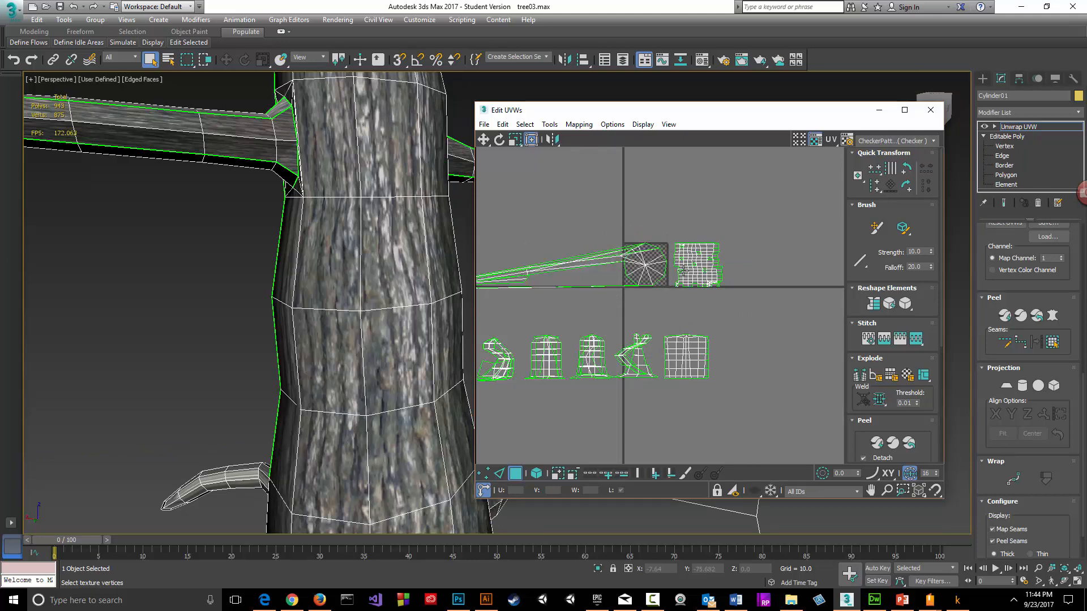
{"action": "left_click_drag", "start_coordinate": [673, 239], "coordinate": [742, 304]}
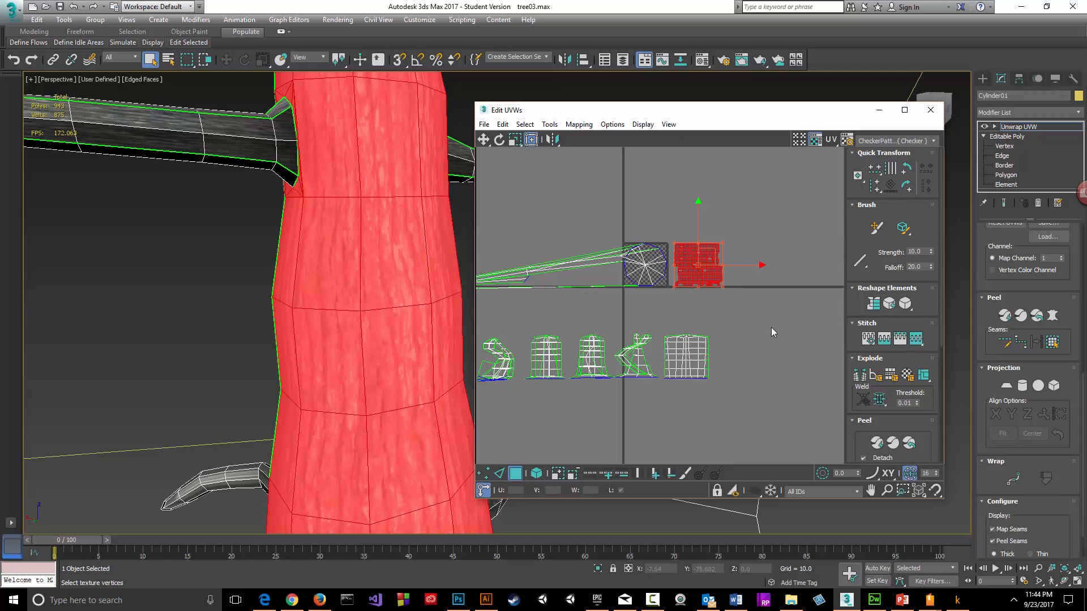
{"action": "left_click_drag", "start_coordinate": [723, 286], "coordinate": [778, 328]}
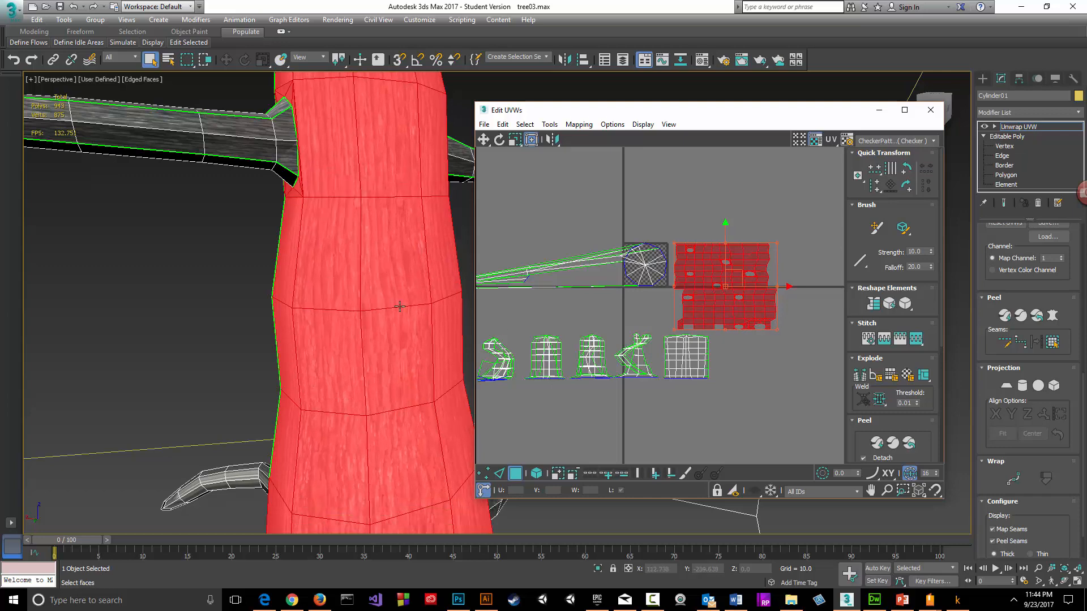
{"action": "left_click", "coordinate": [240, 295]}
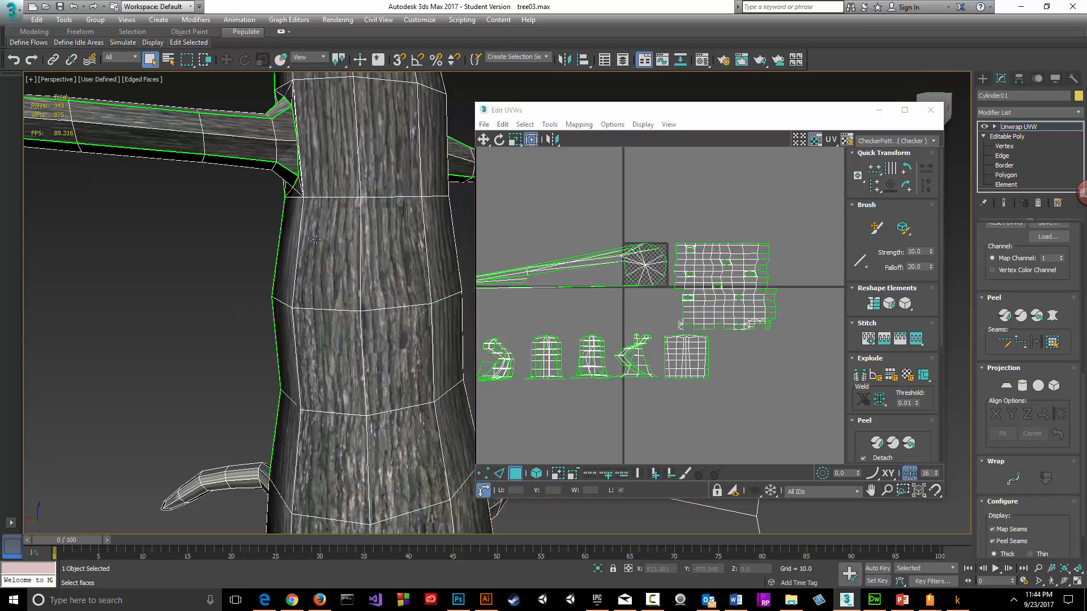
{"action": "middle_click_drag", "start_coordinate": [322, 226], "coordinate": [319, 339]}
{"action": "middle_click_drag", "start_coordinate": [309, 185], "coordinate": [296, 318], "text": "alt"}
- Move the enlarged trunk UV cluster farther sideways, well clear of the first UV tile and the branch clusters
{"action": "scroll", "coordinate": [606, 305], "scroll_direction": "down", "scroll_amount": 3}
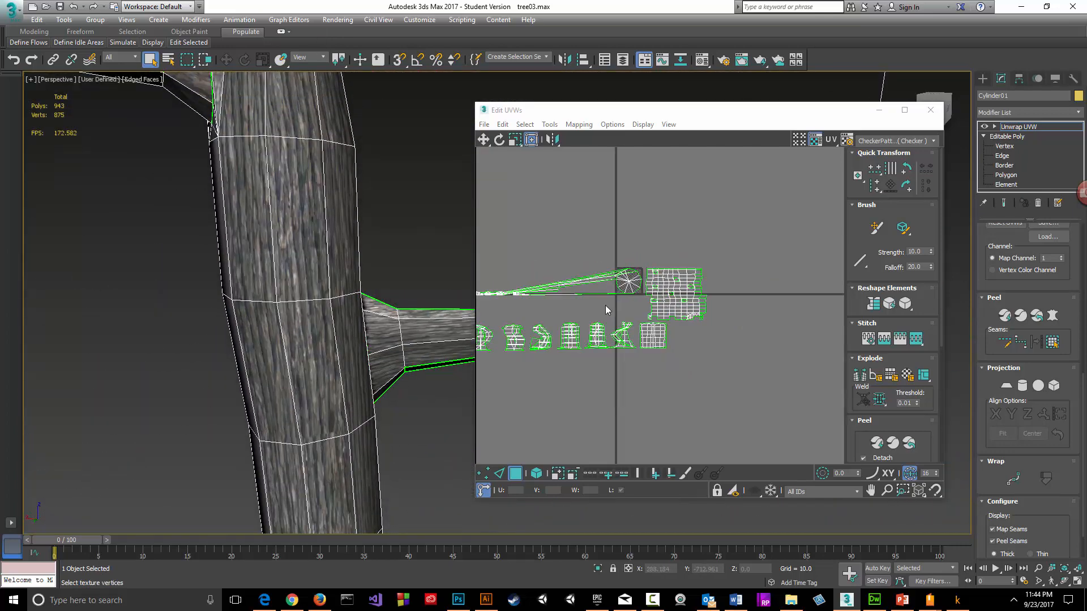
{"action": "scroll", "coordinate": [606, 306], "scroll_direction": "up", "scroll_amount": 2}
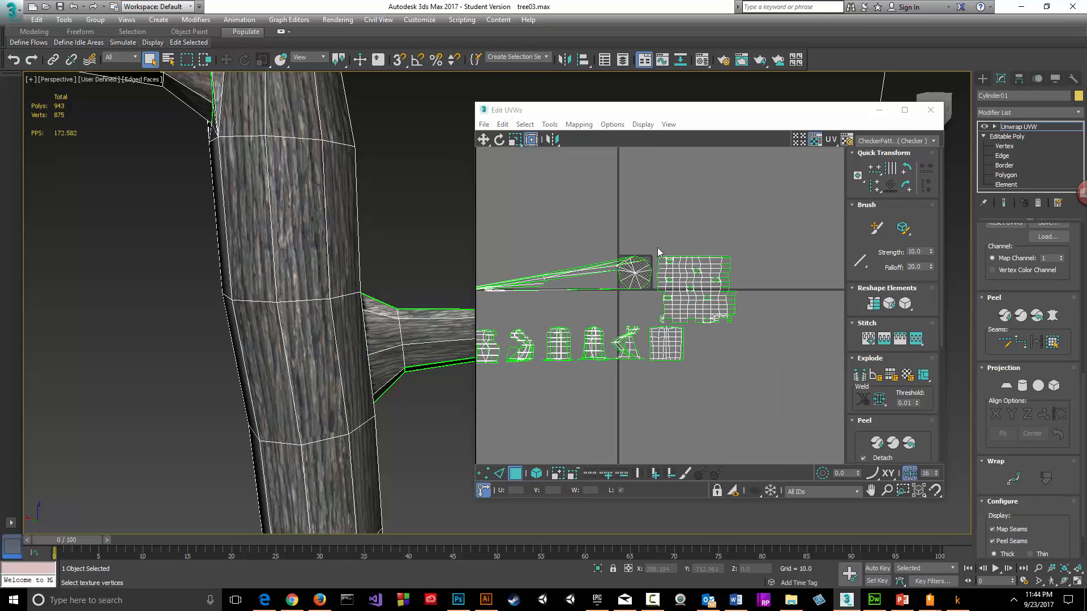
{"action": "left_click_drag", "start_coordinate": [658, 248], "coordinate": [750, 325]}
{"action": "left_click_drag", "start_coordinate": [688, 283], "coordinate": [712, 287]}
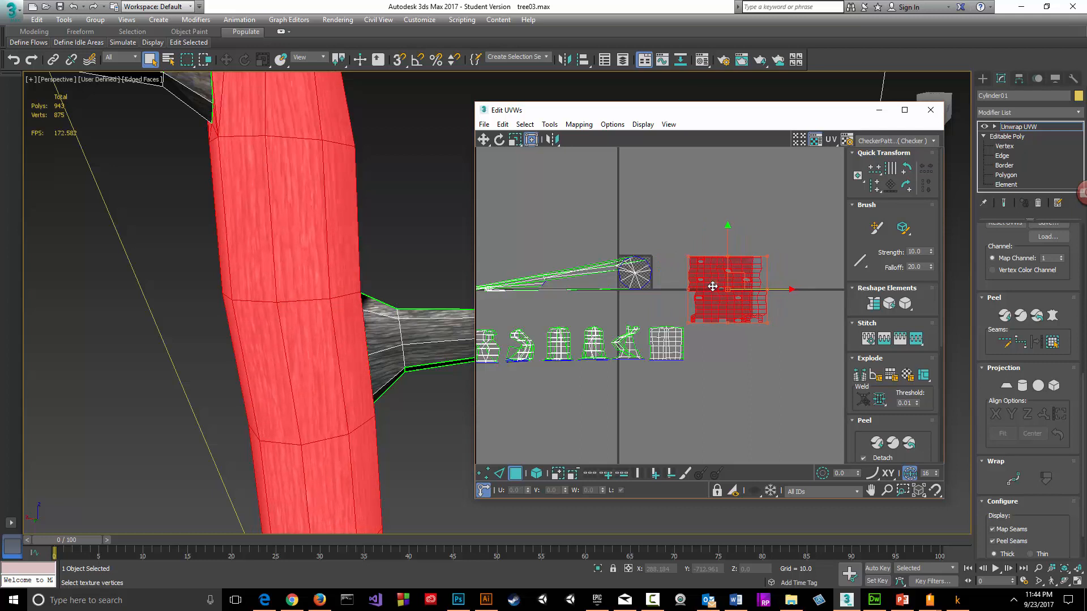
{"action": "mouse_move", "coordinate": [594, 308]}
{"action": "middle_mouse_down"}
{"action": "mouse_move", "coordinate": [629, 279]}
{"action": "mouse_move", "coordinate": [702, 289]}
{"action": "mouse_move", "coordinate": [651, 310]}
{"action": "mouse_move", "coordinate": [594, 302]}
{"action": "middle_mouse_up"}
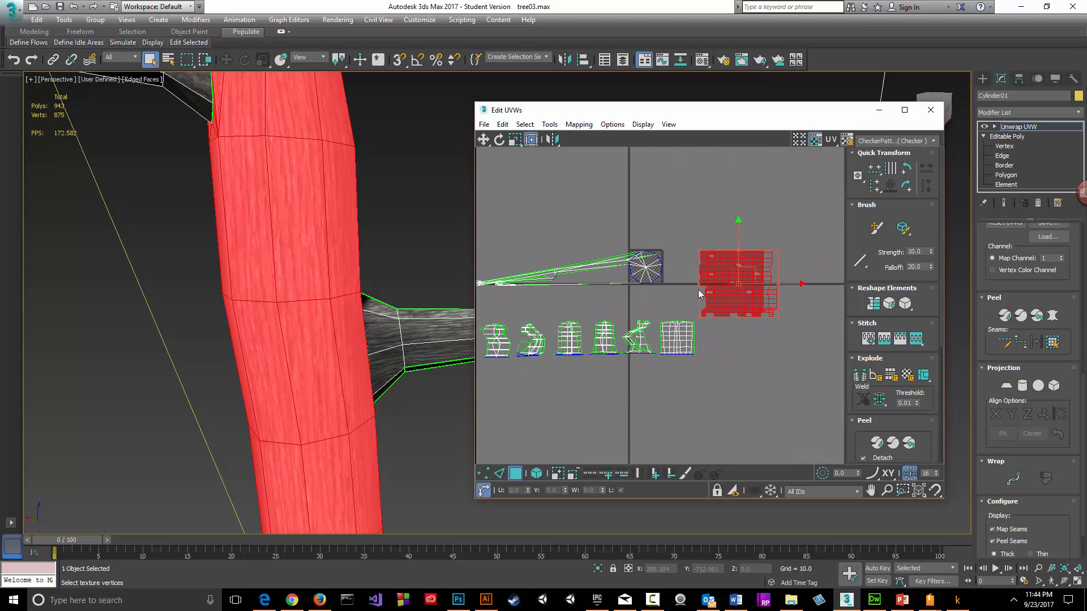
{"action": "left_click_drag", "start_coordinate": [801, 285], "coordinate": [830, 284]}
- Move the whole row of branch UV clusters from below the first UV tile to above it
{"action": "middle_click_drag", "start_coordinate": [647, 317], "coordinate": [711, 259]}
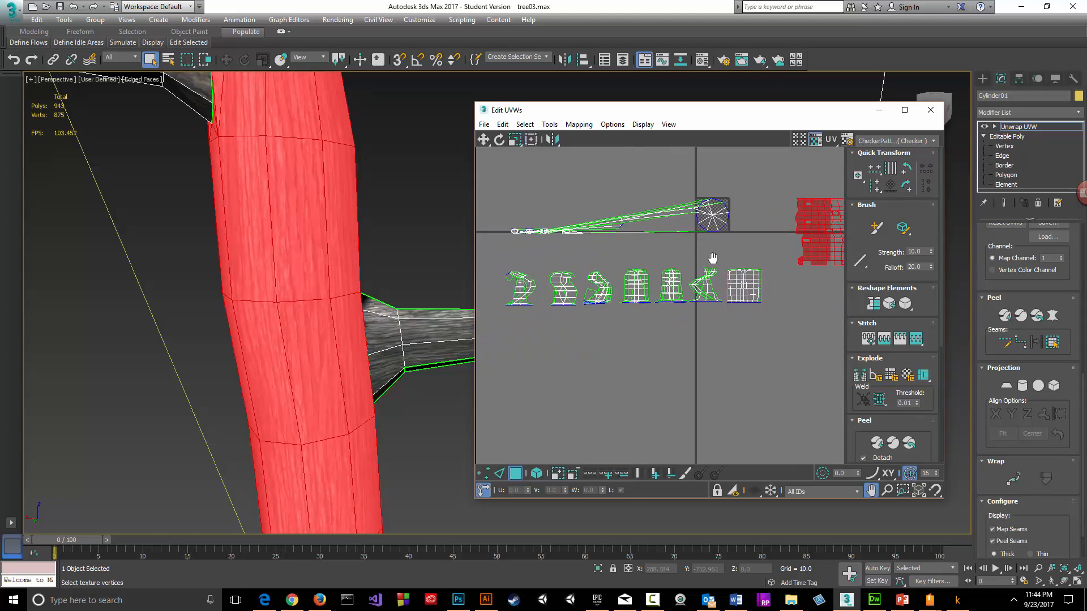
{"action": "left_click", "coordinate": [744, 321]}
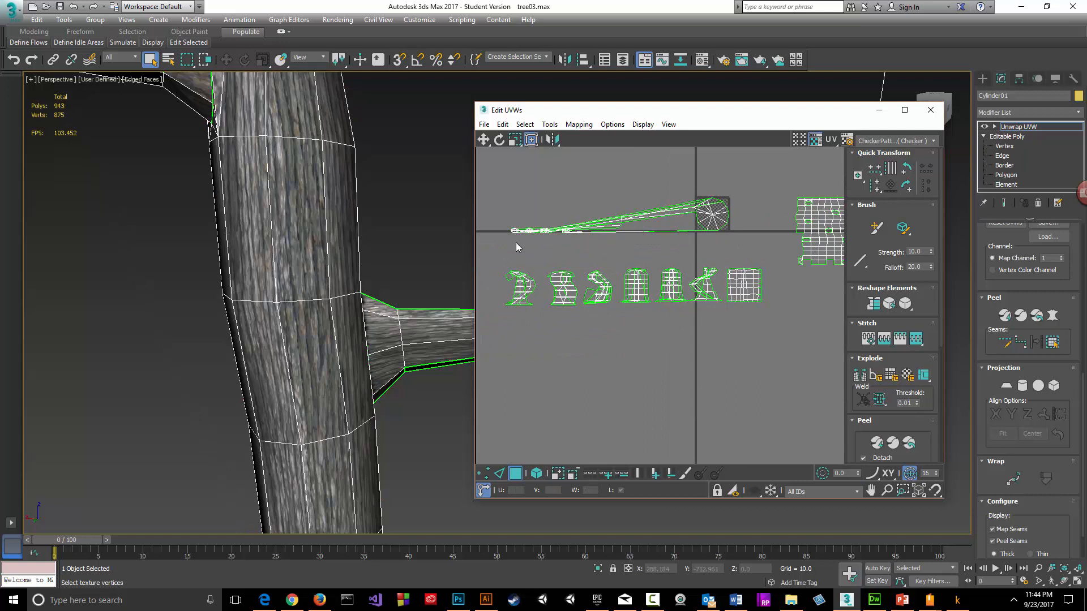
{"action": "left_click_drag", "start_coordinate": [516, 248], "coordinate": [502, 244]}
{"action": "left_click_drag", "start_coordinate": [636, 246], "coordinate": [583, 126]}
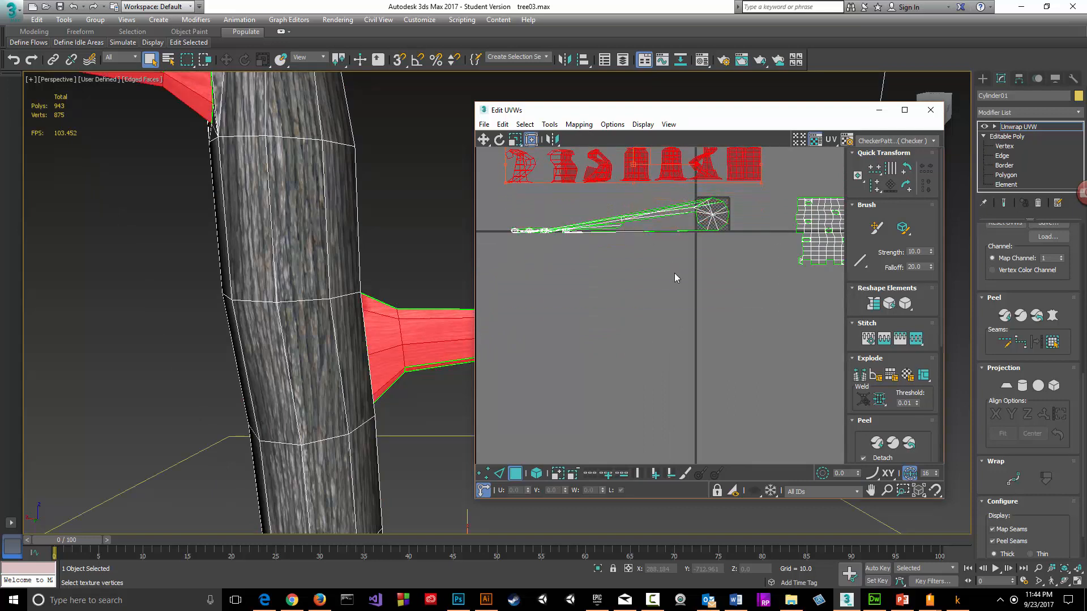
{"action": "middle_click_drag", "start_coordinate": [675, 273], "coordinate": [578, 313]}
{"action": "left_click", "coordinate": [697, 225]}
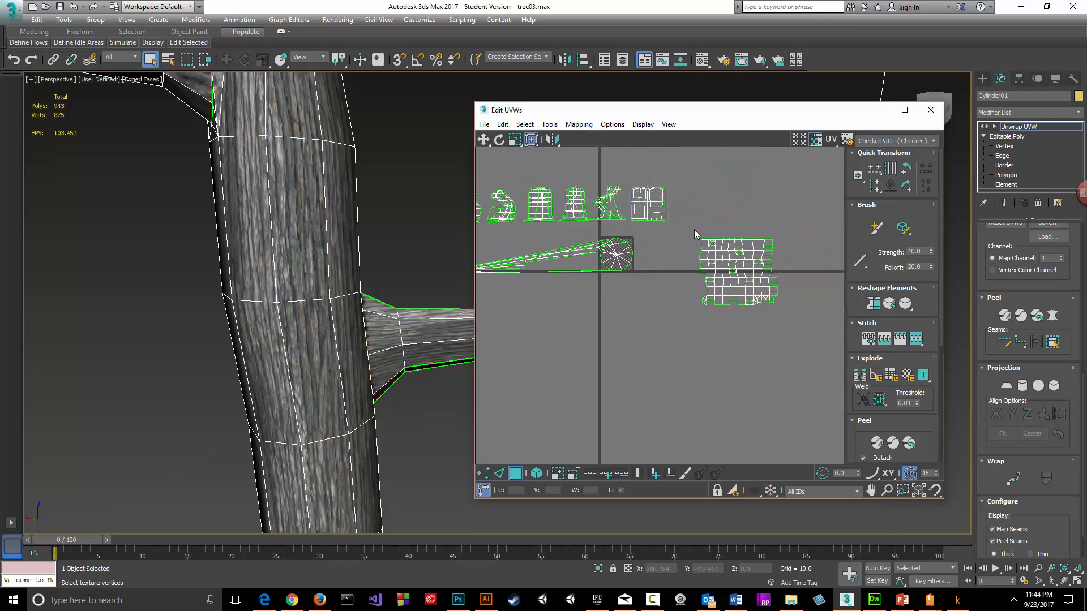
- Move the trunk's UV cluster directly below the first UV tile and scale it up to about twice its size
{"action": "left_click_drag", "start_coordinate": [776, 306], "coordinate": [778, 309]}
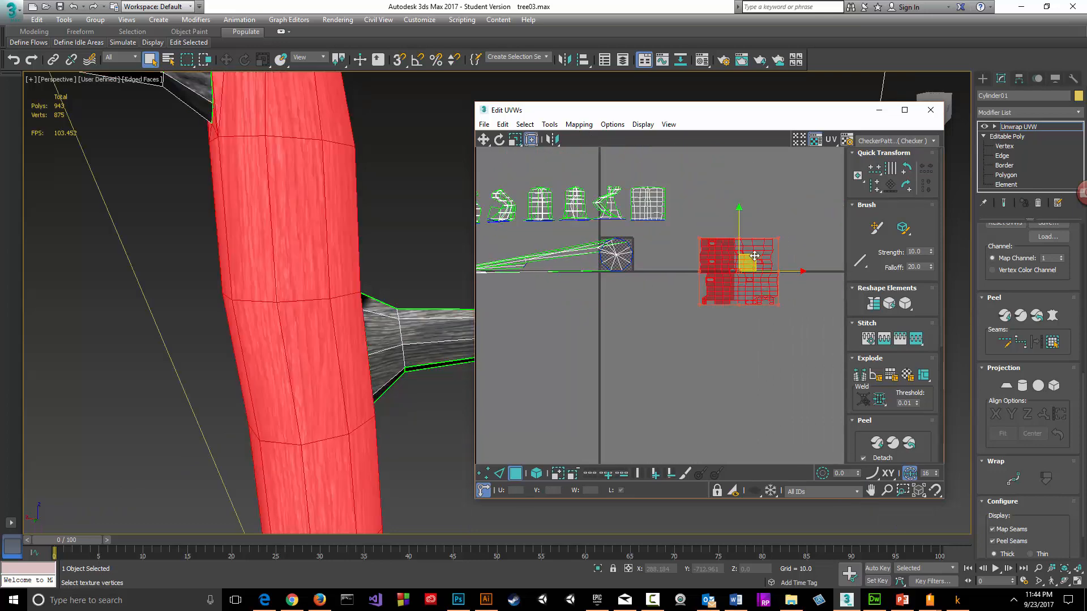
{"action": "left_click_drag", "start_coordinate": [754, 256], "coordinate": [656, 291]}
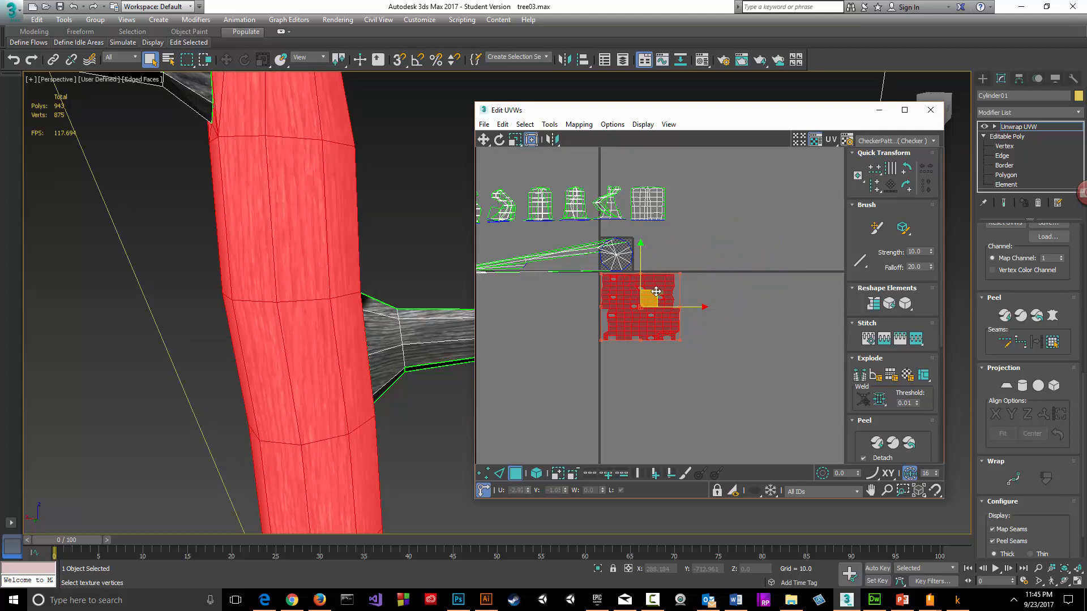
{"action": "left_click_drag", "start_coordinate": [681, 337], "coordinate": [740, 405]}
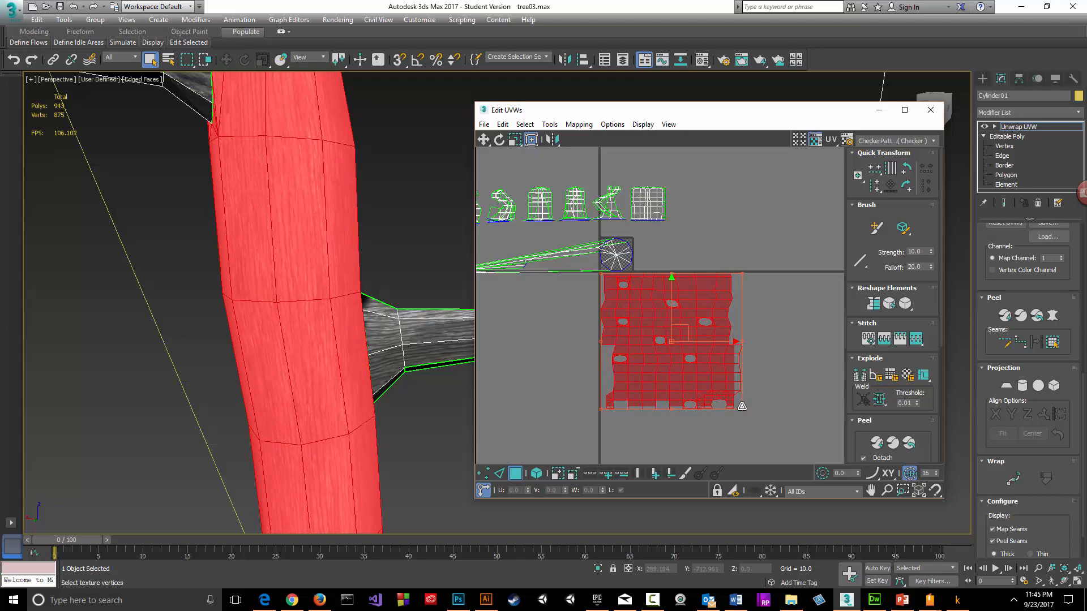
{"action": "left_click", "coordinate": [572, 365]}
- Examine the finer bark texture on the upper trunk and around its branch joints
{"action": "middle_click_drag", "start_coordinate": [396, 363], "coordinate": [376, 494]}
{"action": "scroll", "coordinate": [361, 309], "scroll_direction": "up", "scroll_amount": 3}
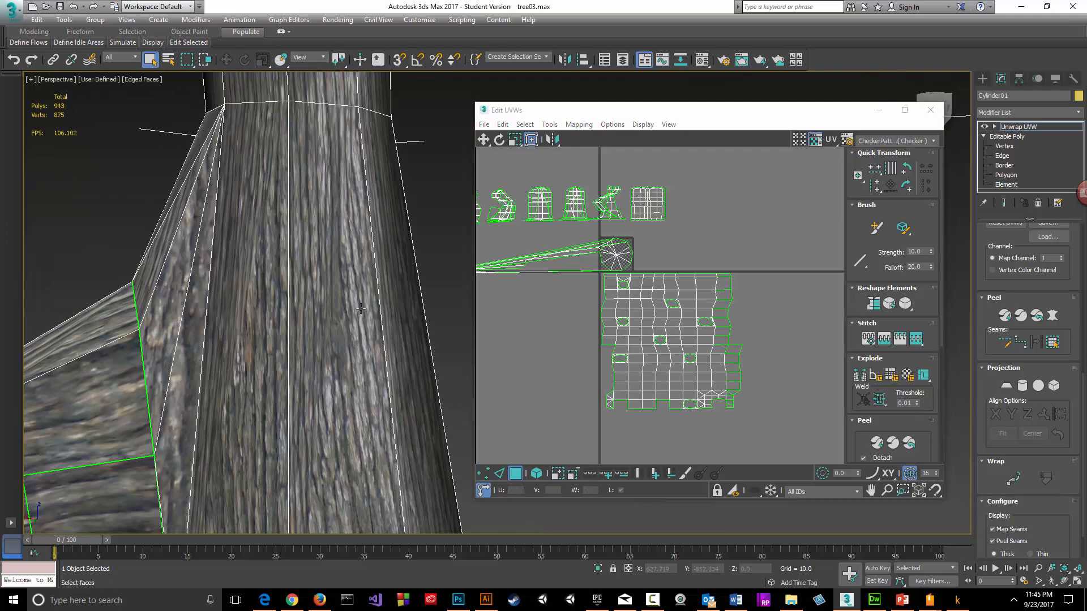
{"action": "middle_click_drag", "start_coordinate": [324, 374], "coordinate": [334, 23]}
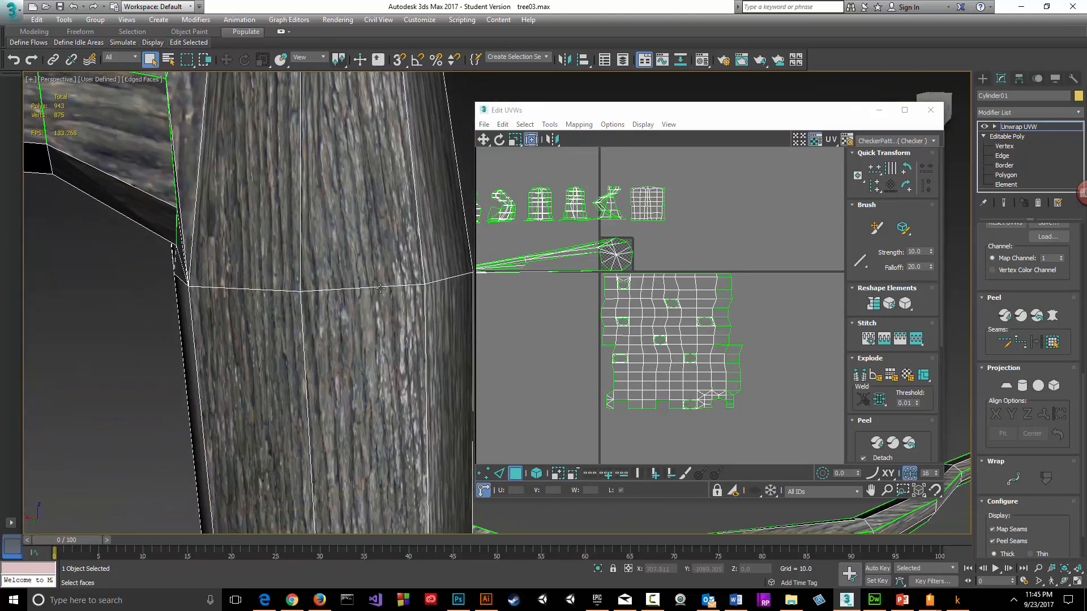
{"action": "middle_click_drag", "start_coordinate": [305, 356], "coordinate": [300, 274]}
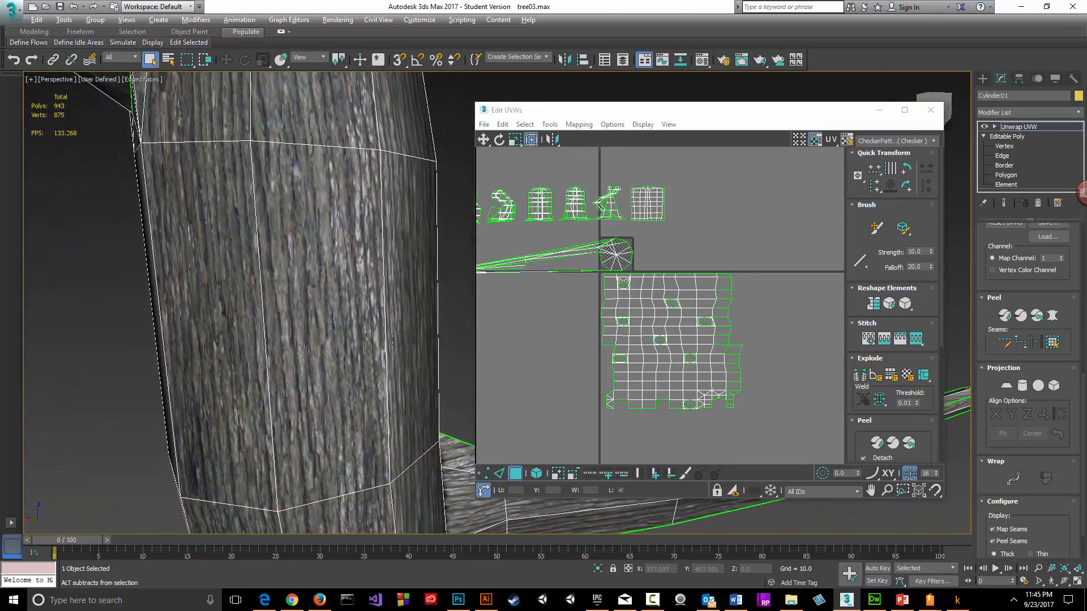
{"action": "middle_click_drag", "start_coordinate": [398, 346], "coordinate": [195, 297], "text": "alt"}
{"action": "scroll", "coordinate": [282, 334], "scroll_direction": "down", "scroll_amount": 2}
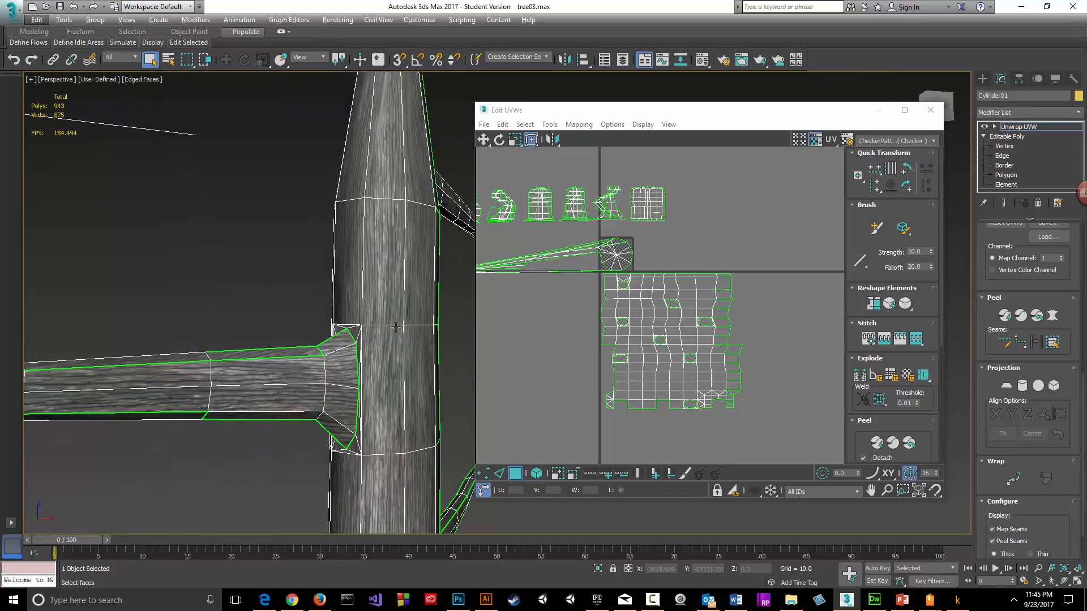
- Select the trunk's UV cluster below the first UV tile and scale it down to slightly smaller than one tile
{"action": "middle_click_drag", "start_coordinate": [397, 328], "coordinate": [309, 295], "text": "alt"}
{"action": "middle_click_drag", "start_coordinate": [309, 295], "coordinate": [362, 252]}
{"action": "middle_click_drag", "start_coordinate": [362, 252], "coordinate": [362, 281]}
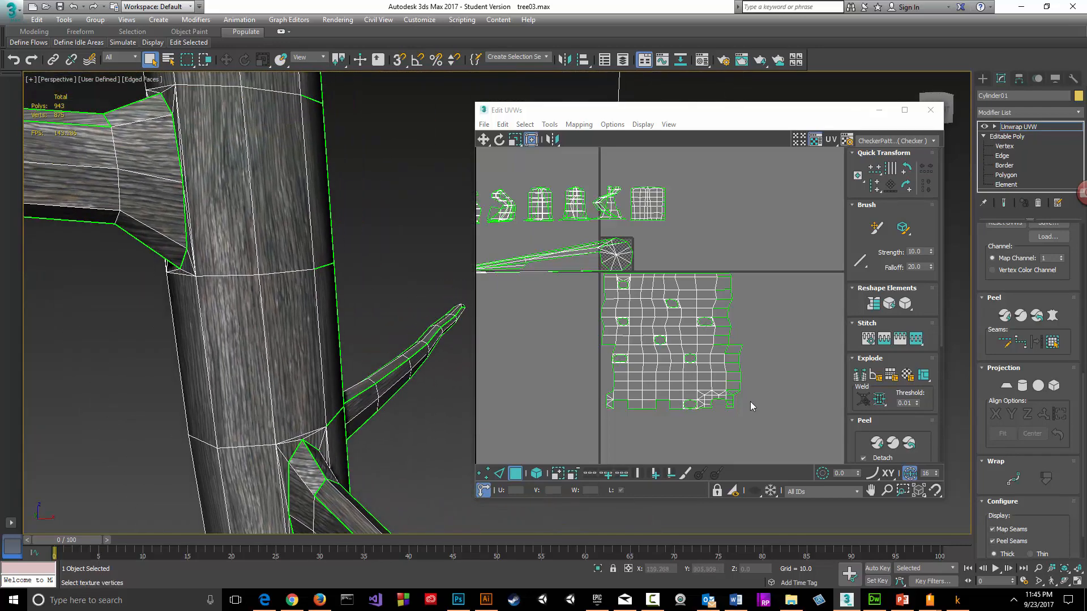
{"action": "left_click_drag", "start_coordinate": [757, 419], "coordinate": [594, 276]}
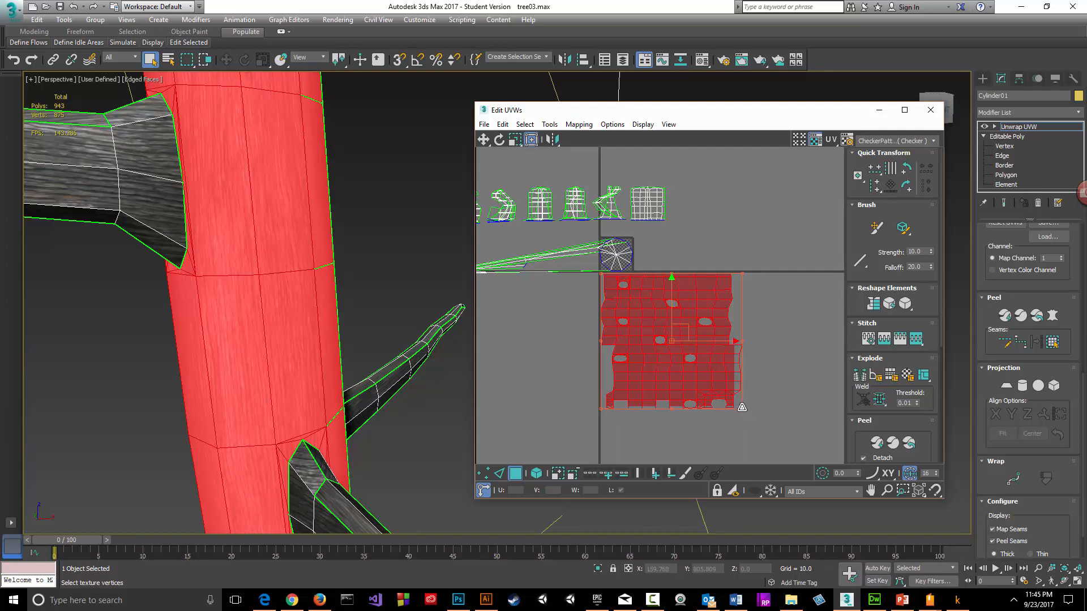
{"action": "left_click_drag", "start_coordinate": [741, 407], "coordinate": [628, 299]}
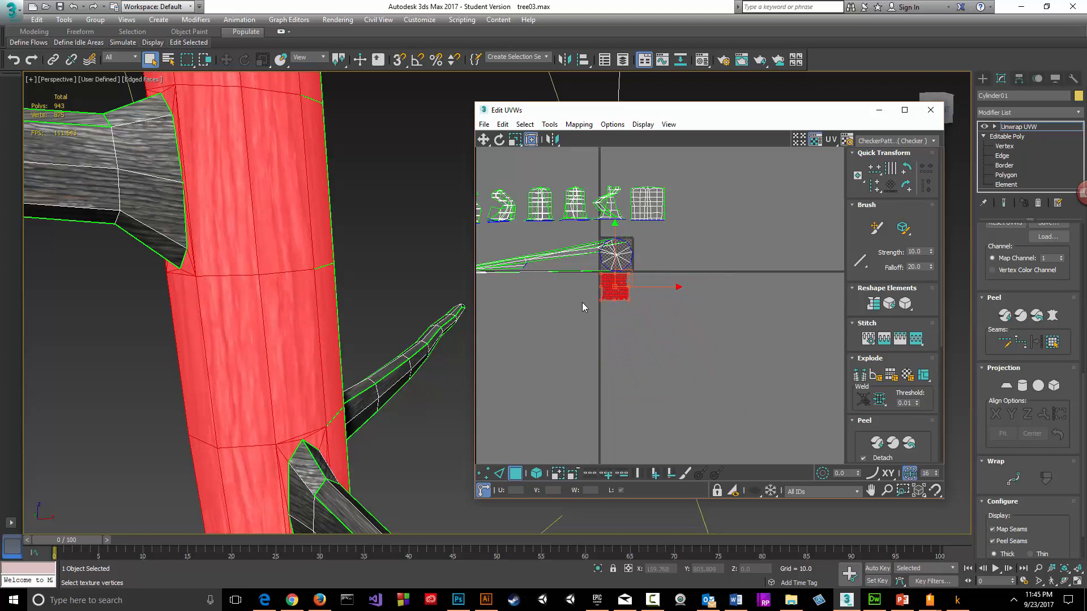
{"action": "scroll", "coordinate": [582, 302], "scroll_direction": "up", "scroll_amount": 4}
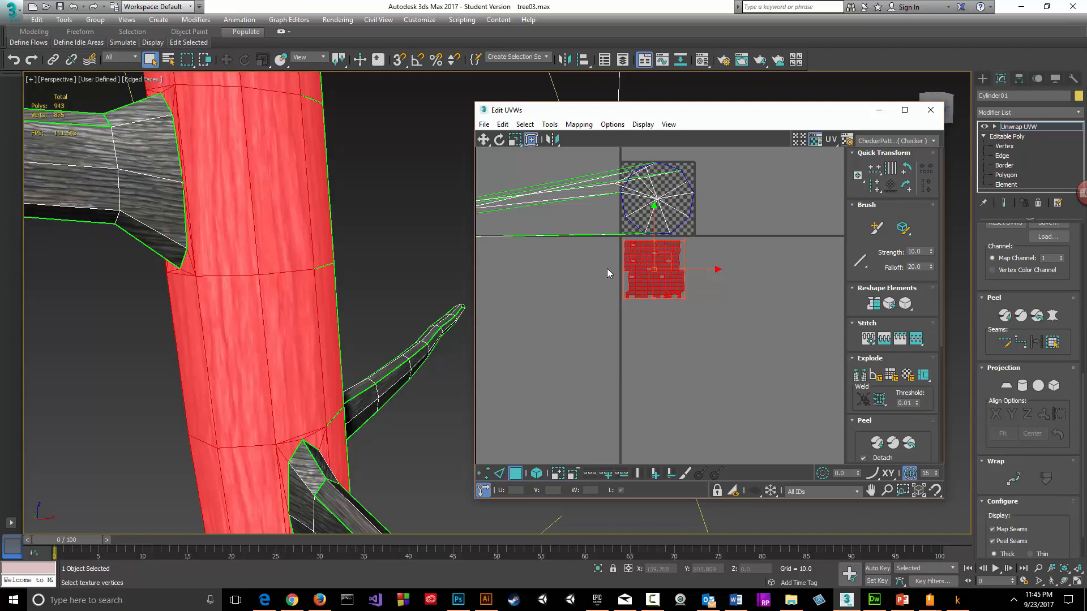
{"action": "middle_click_drag", "start_coordinate": [595, 259], "coordinate": [558, 311]}
{"action": "scroll", "coordinate": [566, 309], "scroll_direction": "up", "scroll_amount": 2}
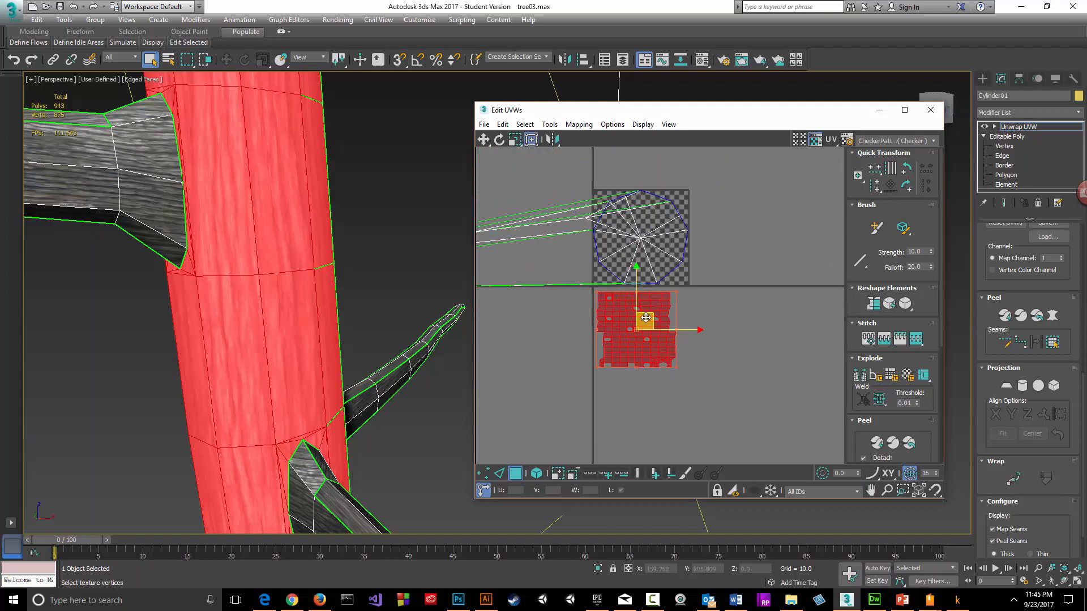
- Fit the trunk's UV cluster exactly to the first UV tile's size and place it directly below that tile
{"action": "left_click_drag", "start_coordinate": [648, 317], "coordinate": [645, 215]}
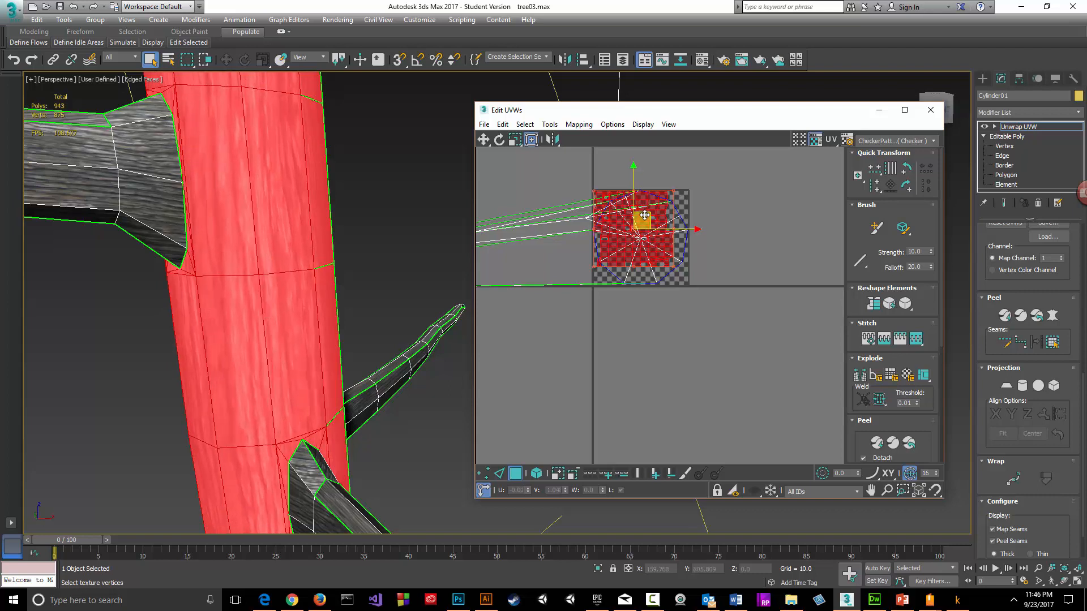
{"action": "left_click", "coordinate": [659, 237]}
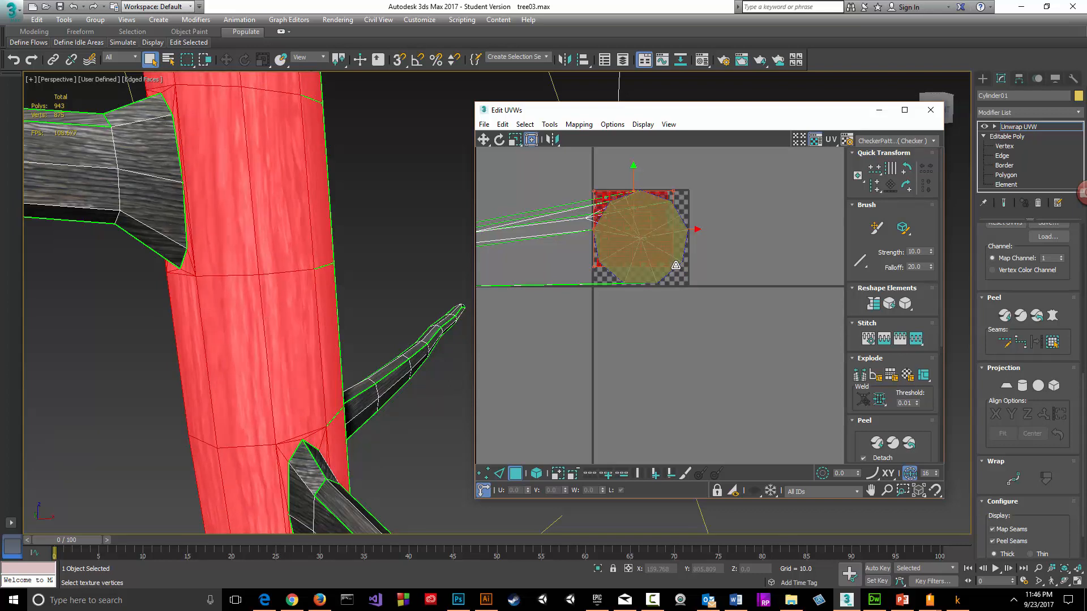
{"action": "left_click_drag", "start_coordinate": [674, 266], "coordinate": [689, 282]}
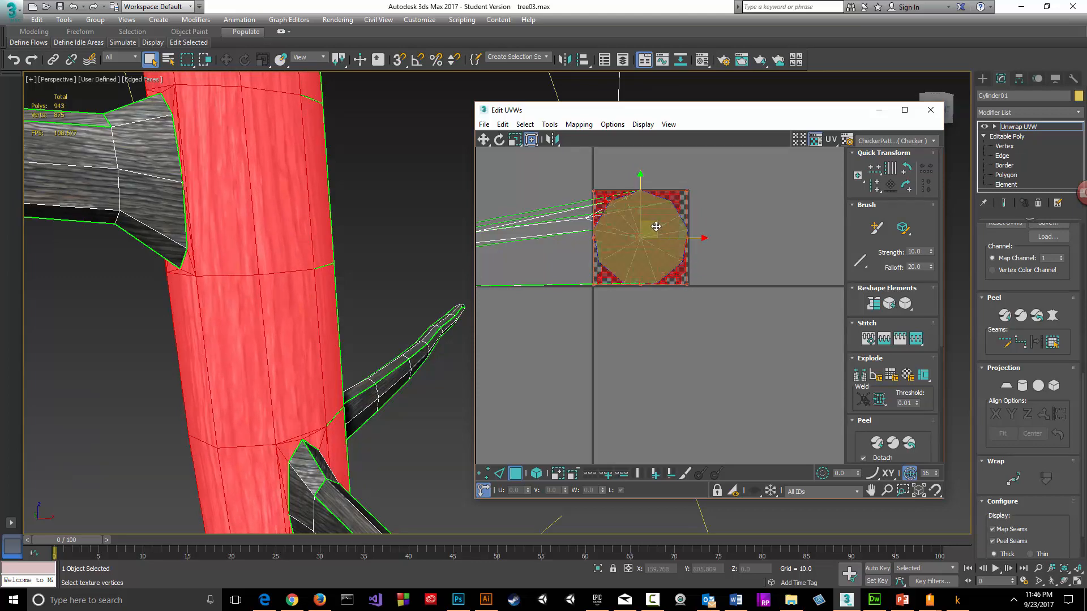
{"action": "left_click_drag", "start_coordinate": [656, 227], "coordinate": [654, 321]}
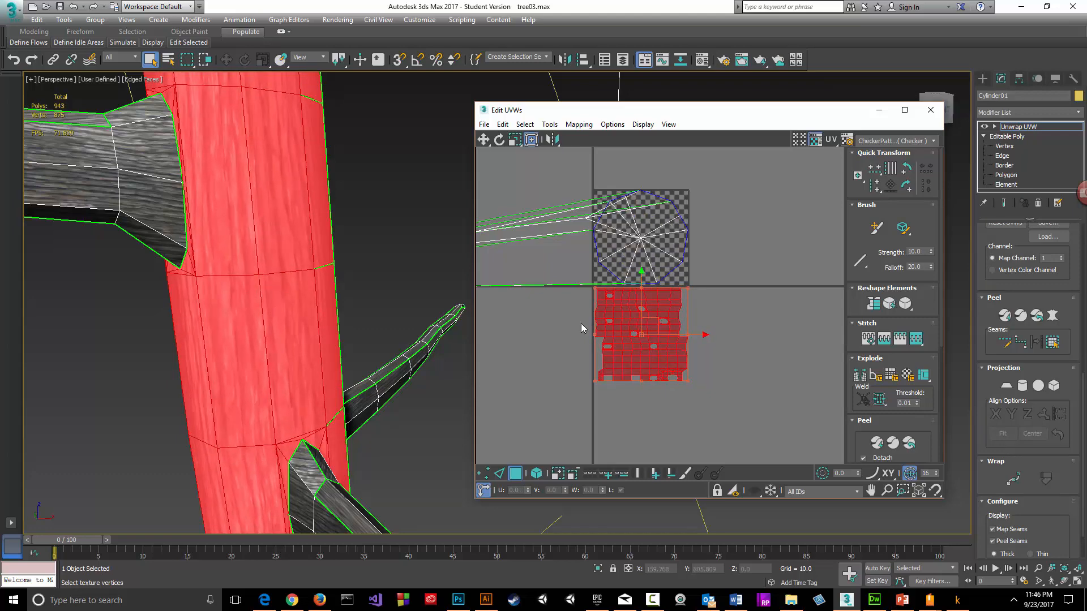
{"action": "scroll", "coordinate": [580, 327], "scroll_direction": "down", "scroll_amount": 2}
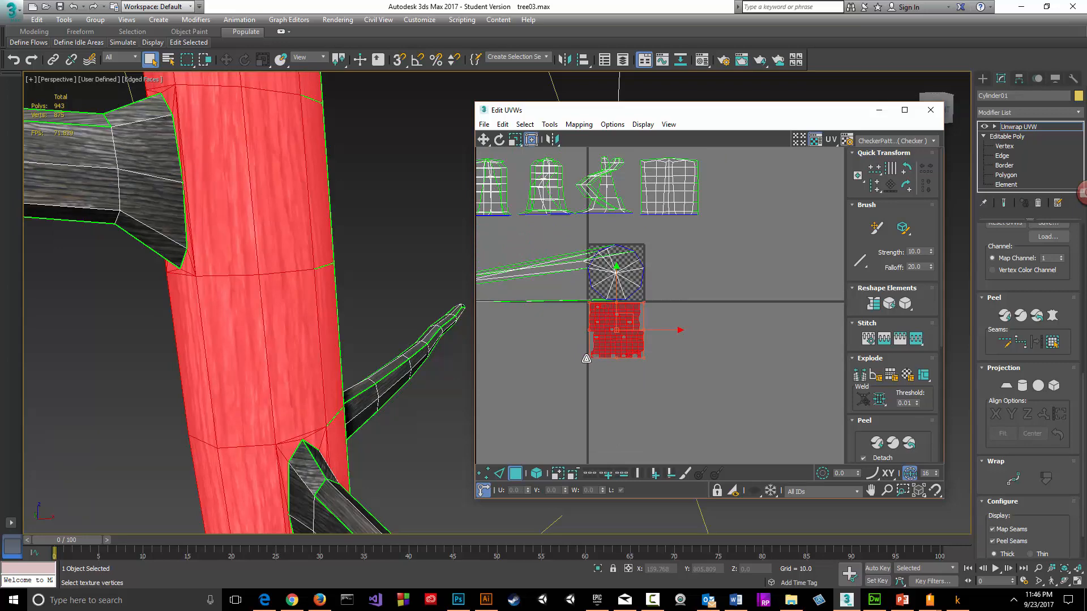
{"action": "left_click", "coordinate": [578, 363]}
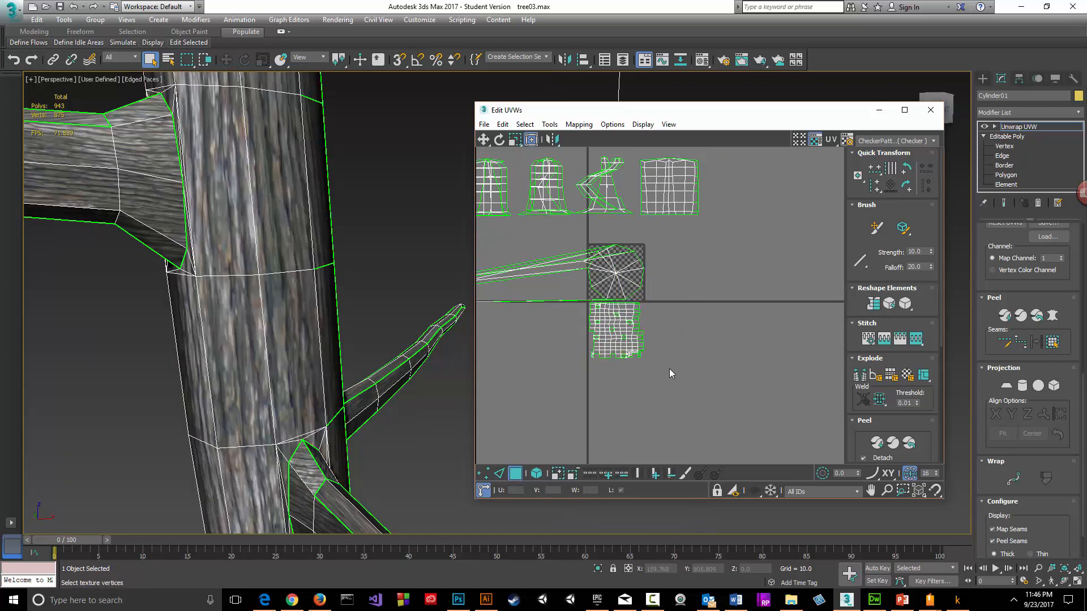
- Reselect the trunk's UV cluster and scale it up to about twice the tile's width, keeping it below the first tile
{"action": "left_click_drag", "start_coordinate": [670, 370], "coordinate": [574, 304]}
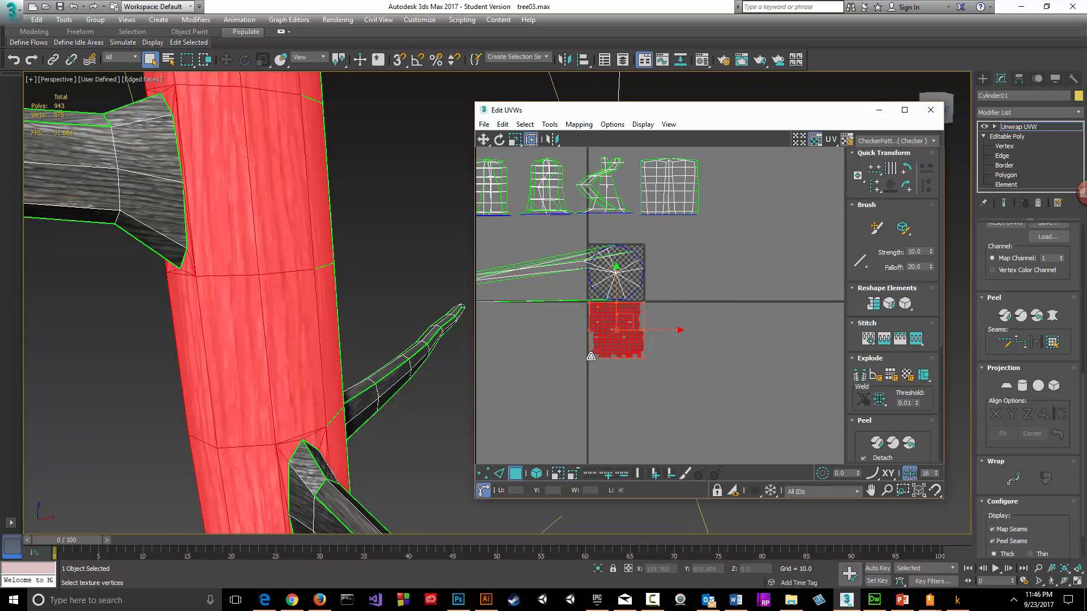
{"action": "left_click_drag", "start_coordinate": [589, 358], "coordinate": [635, 395]}
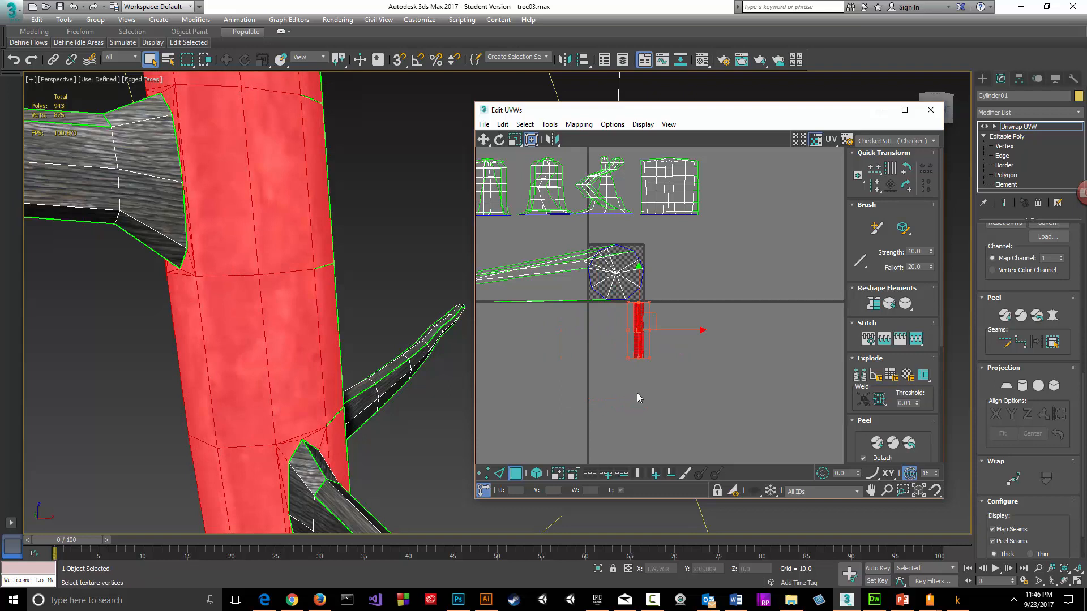
{"action": "key", "text": "ctrl+z"}
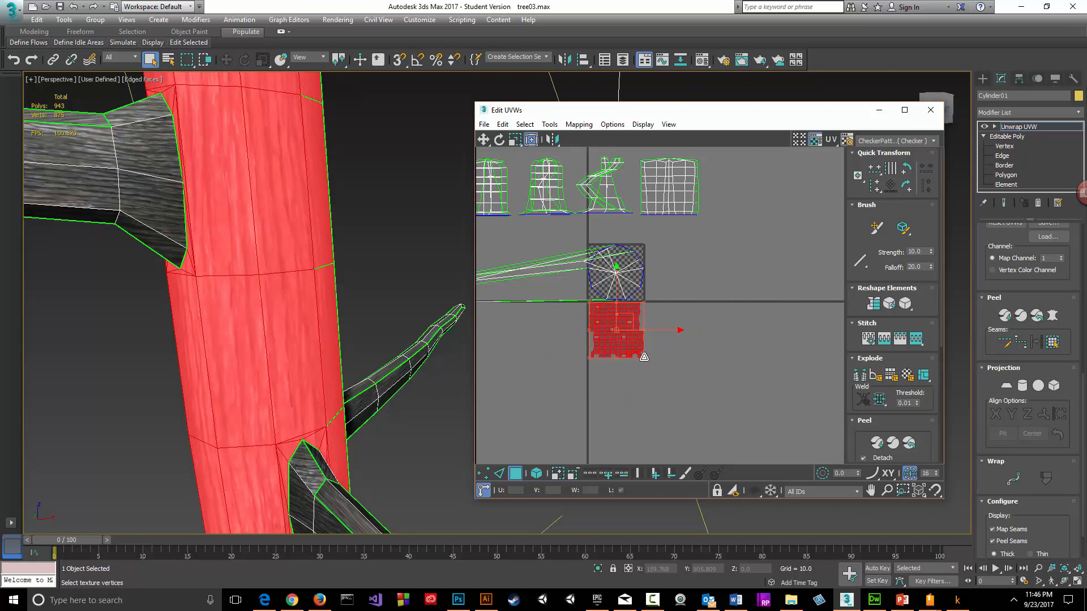
{"action": "left_click_drag", "start_coordinate": [644, 357], "coordinate": [701, 402]}
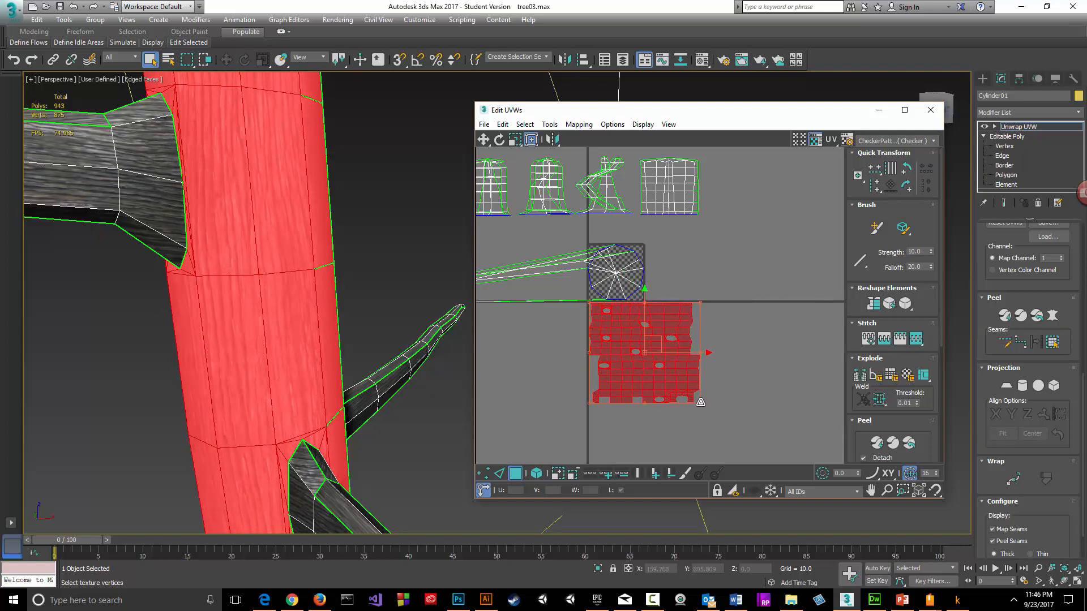
{"action": "left_click_drag", "start_coordinate": [701, 402], "coordinate": [701, 402]}
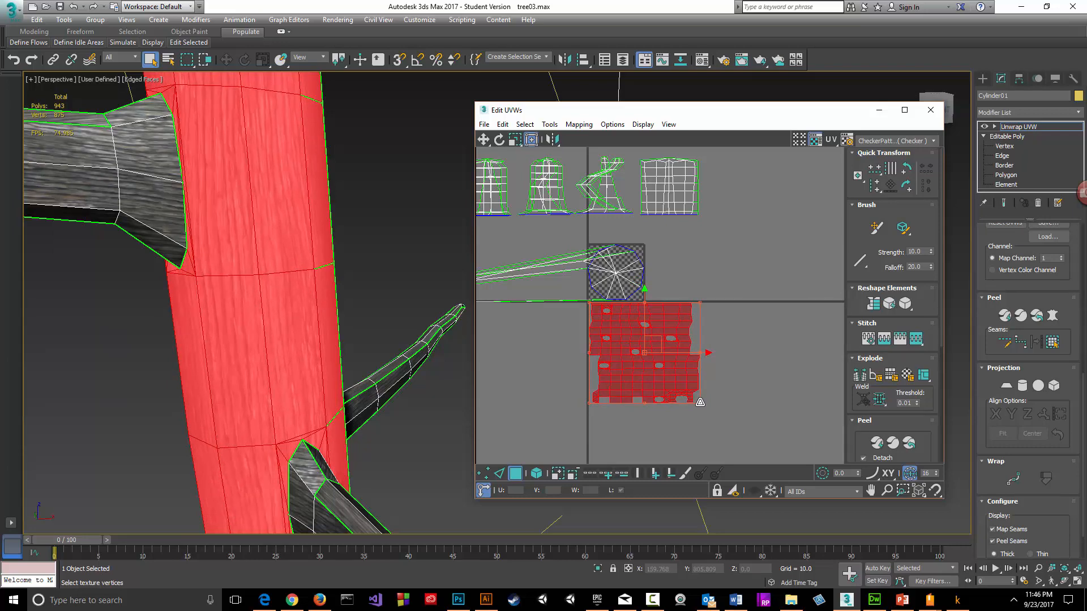
- Deselect the trunk and examine its bark texture from the roots up to the upper branch joints
{"action": "middle_click_drag", "start_coordinate": [301, 231], "coordinate": [352, 526]}
{"action": "left_click", "coordinate": [399, 297]}
{"action": "middle_click_drag", "start_coordinate": [399, 297], "coordinate": [397, 339]}
{"action": "scroll", "coordinate": [397, 340], "scroll_direction": "down", "scroll_amount": 5}
{"action": "middle_click_drag", "start_coordinate": [399, 390], "coordinate": [338, 178]}
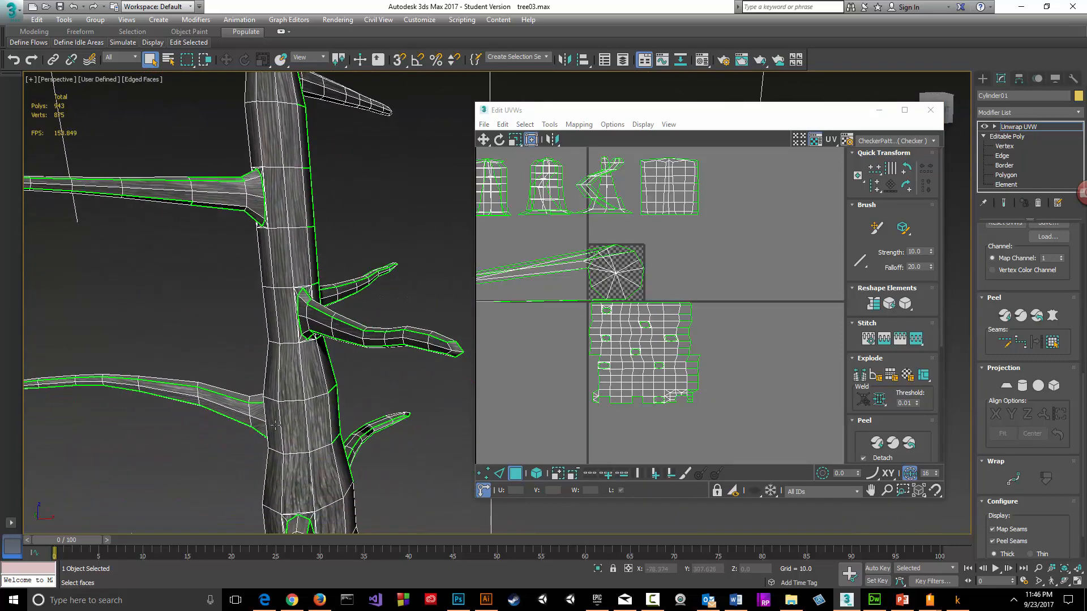
{"action": "middle_click_drag", "start_coordinate": [274, 425], "coordinate": [253, 71]}
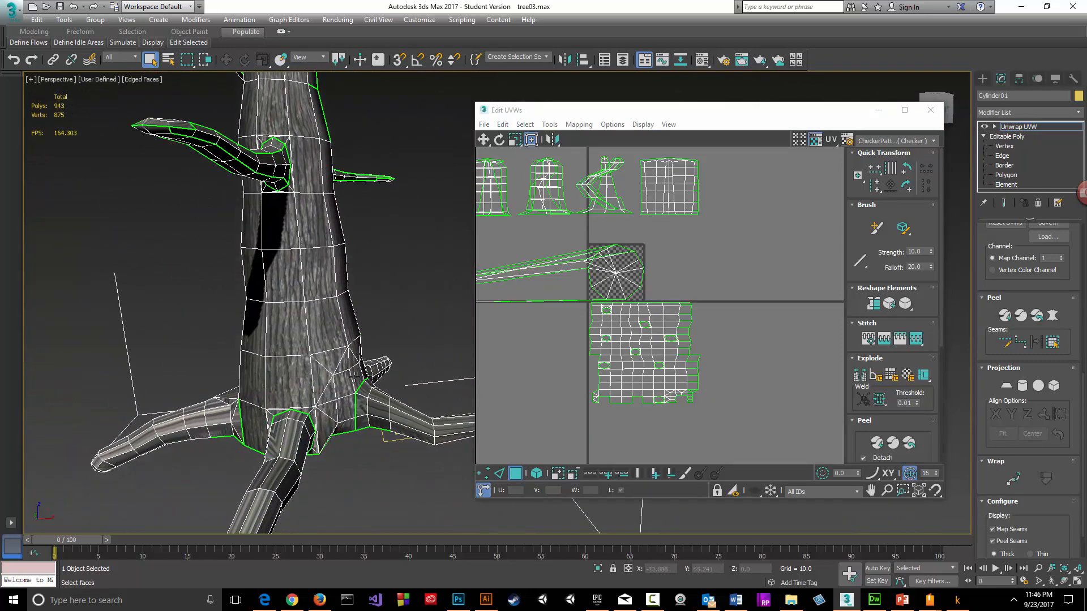
{"action": "middle_click_drag", "start_coordinate": [351, 372], "coordinate": [393, 306], "text": "alt"}
{"action": "middle_click_drag", "start_coordinate": [354, 271], "coordinate": [393, 8]}
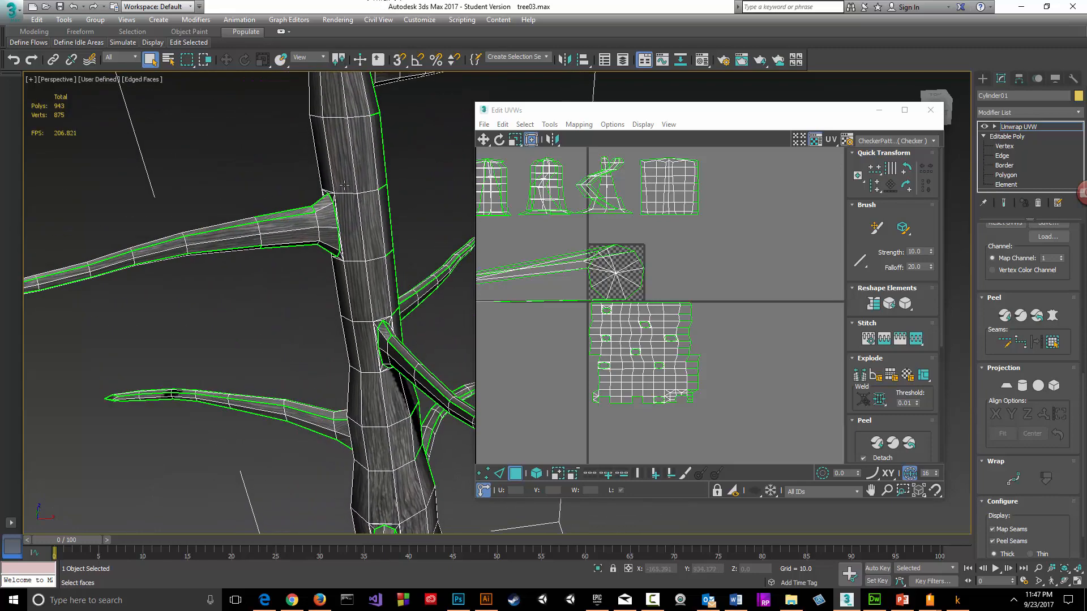
{"action": "middle_click_drag", "start_coordinate": [345, 185], "coordinate": [353, 267]}
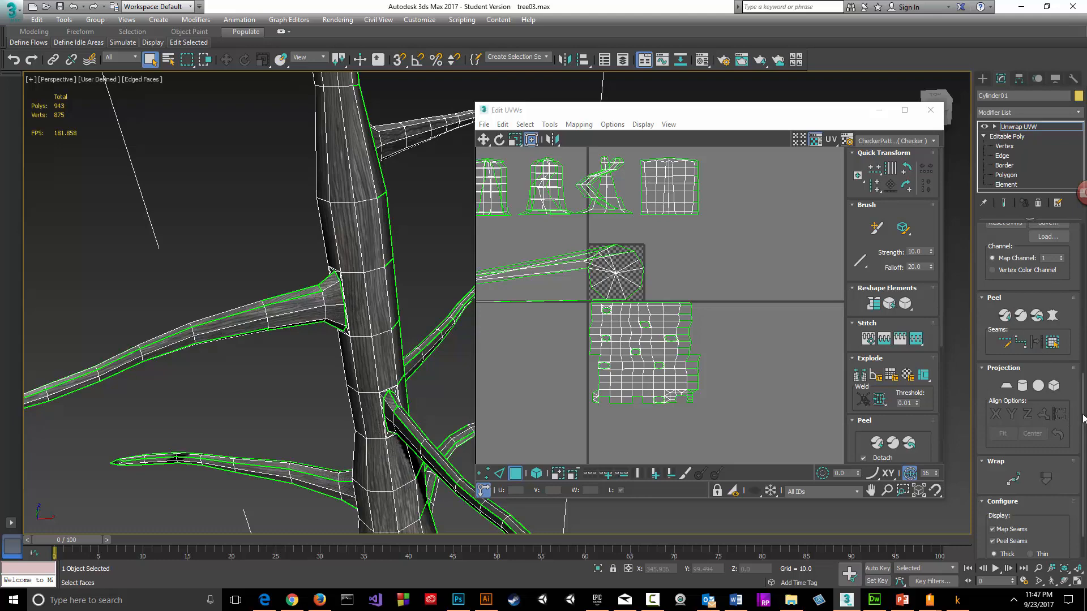
- Select the upper branch's faces with material ID 2 and apply a cylindrical projection to them
{"action": "left_click_drag", "start_coordinate": [1083, 414], "coordinate": [1078, 256]}
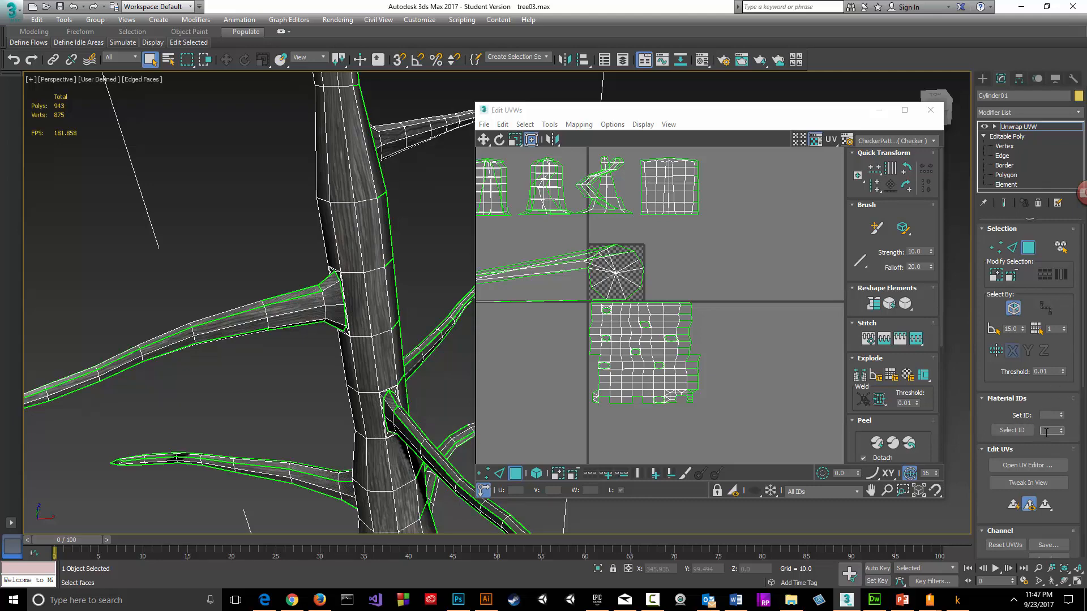
{"action": "left_click", "coordinate": [1026, 430]}
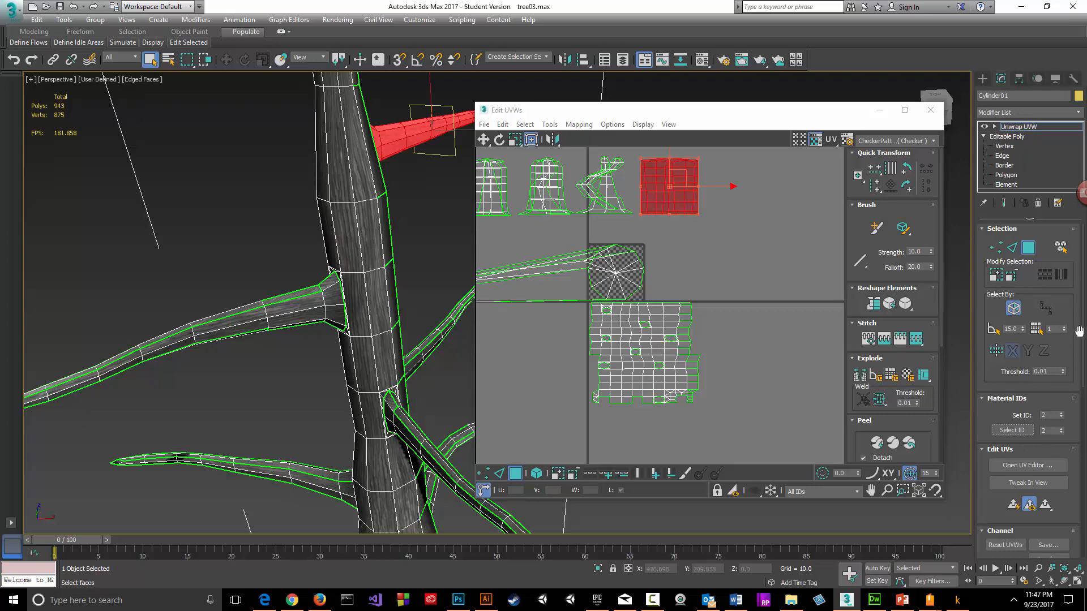
{"action": "scroll", "coordinate": [1064, 470], "scroll_direction": "down", "scroll_amount": 6}
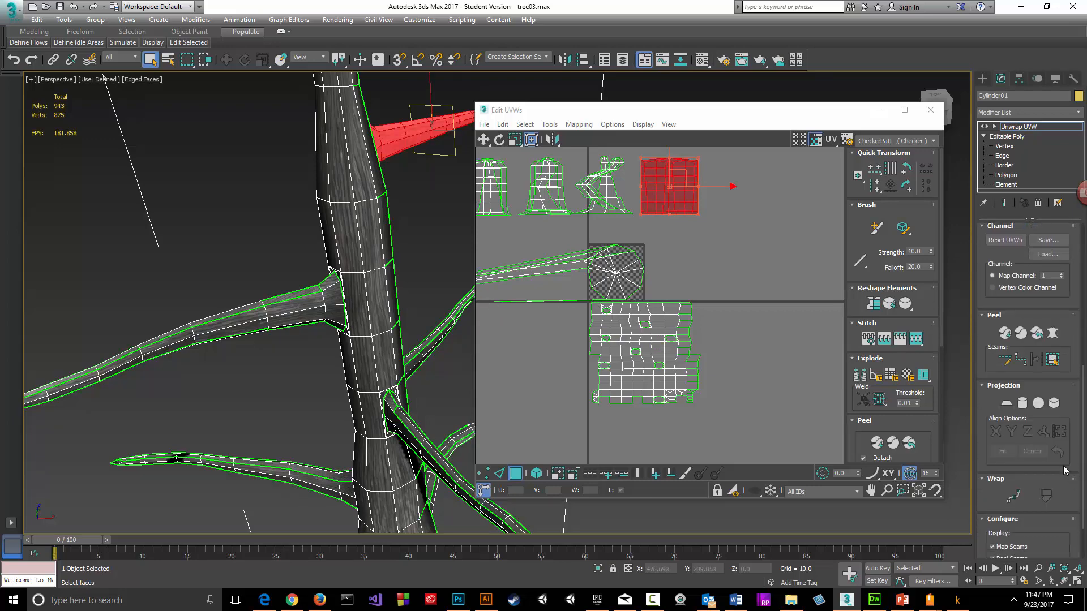
{"action": "left_click", "coordinate": [1023, 404]}
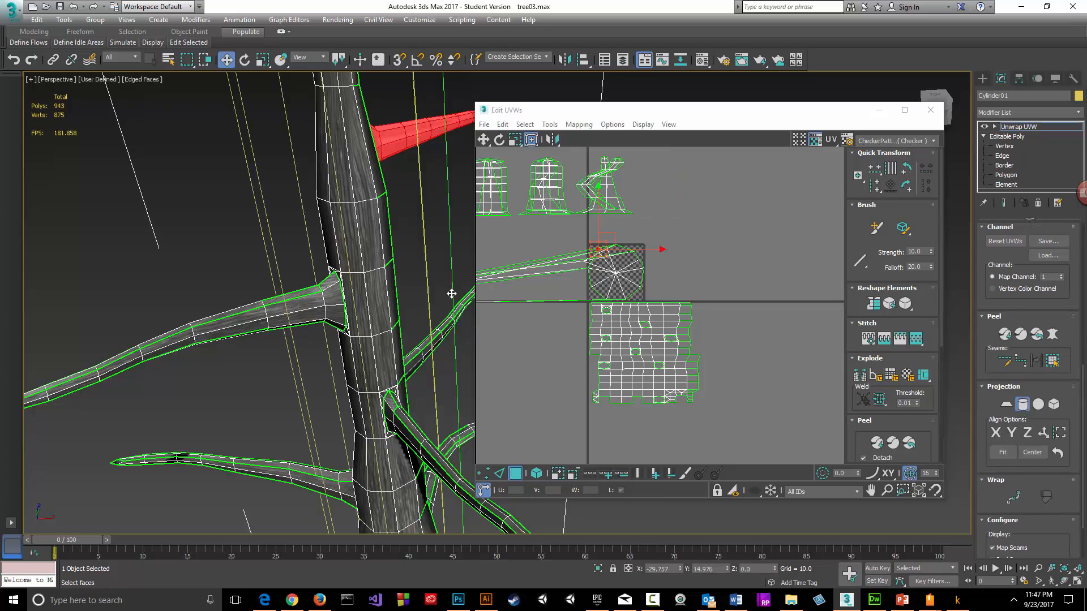
- Try the X, Z and Fit alignments on the branch's cylindrical projection and settle on Best Align
{"action": "middle_click_drag", "start_coordinate": [452, 294], "coordinate": [323, 294], "text": "alt"}
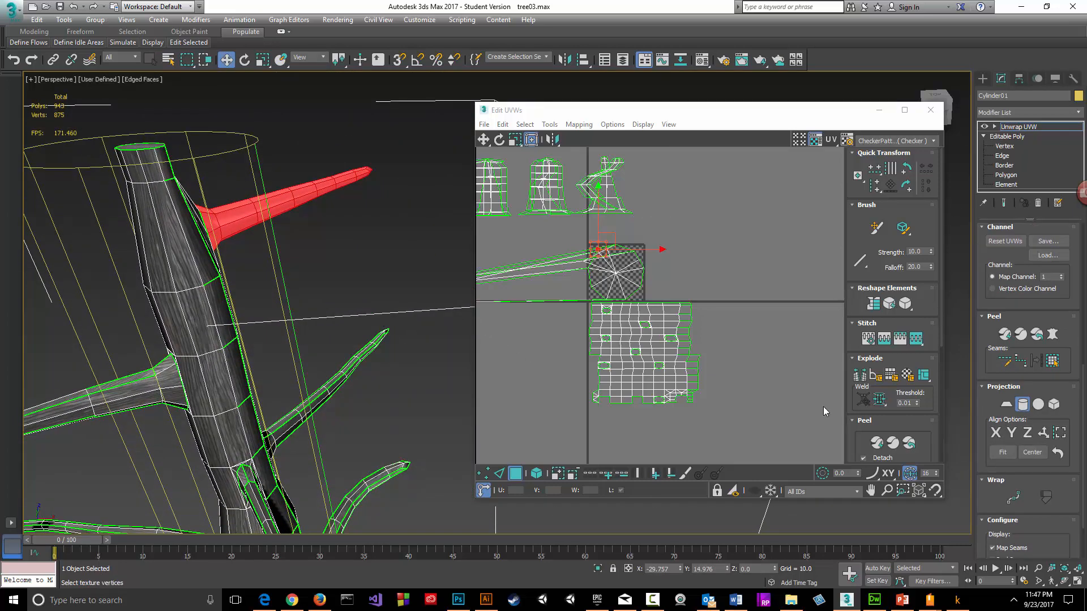
{"action": "left_click", "coordinate": [995, 433]}
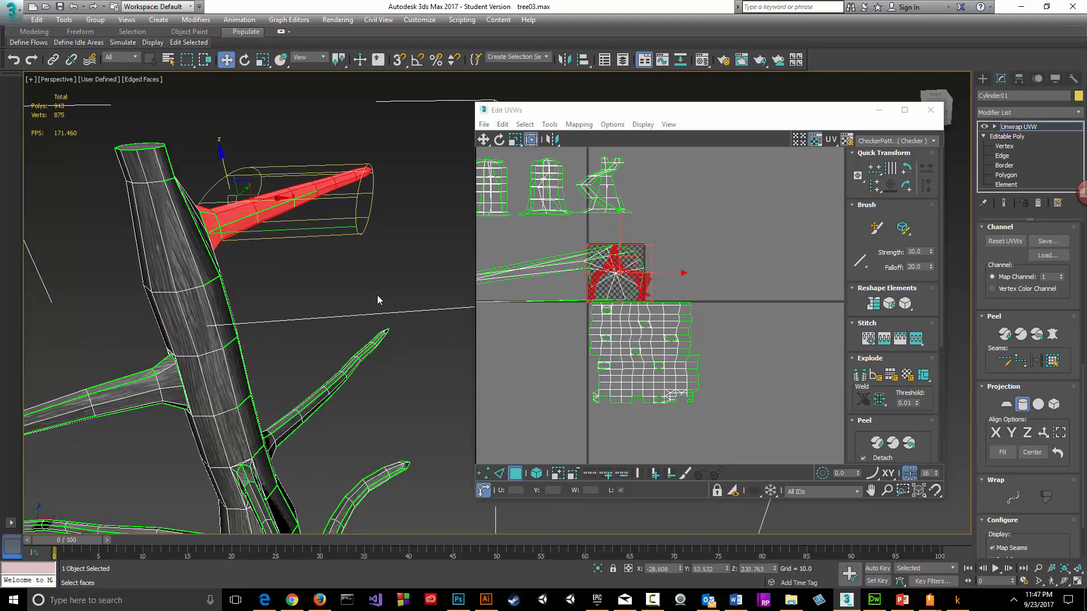
{"action": "middle_click_drag", "start_coordinate": [383, 284], "coordinate": [447, 303], "text": "alt"}
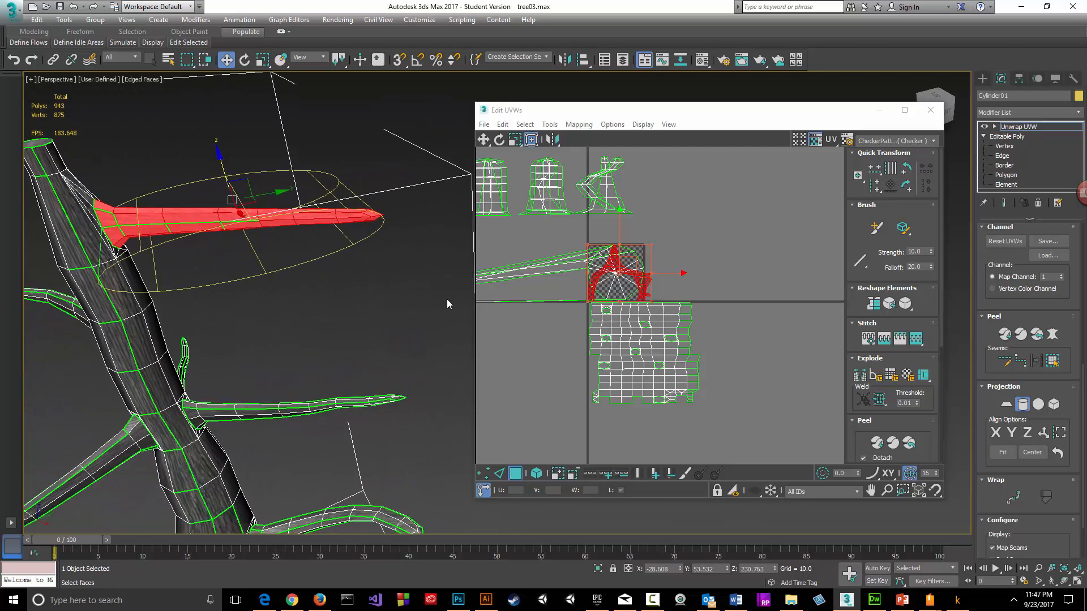
{"action": "left_click", "coordinate": [1028, 433]}
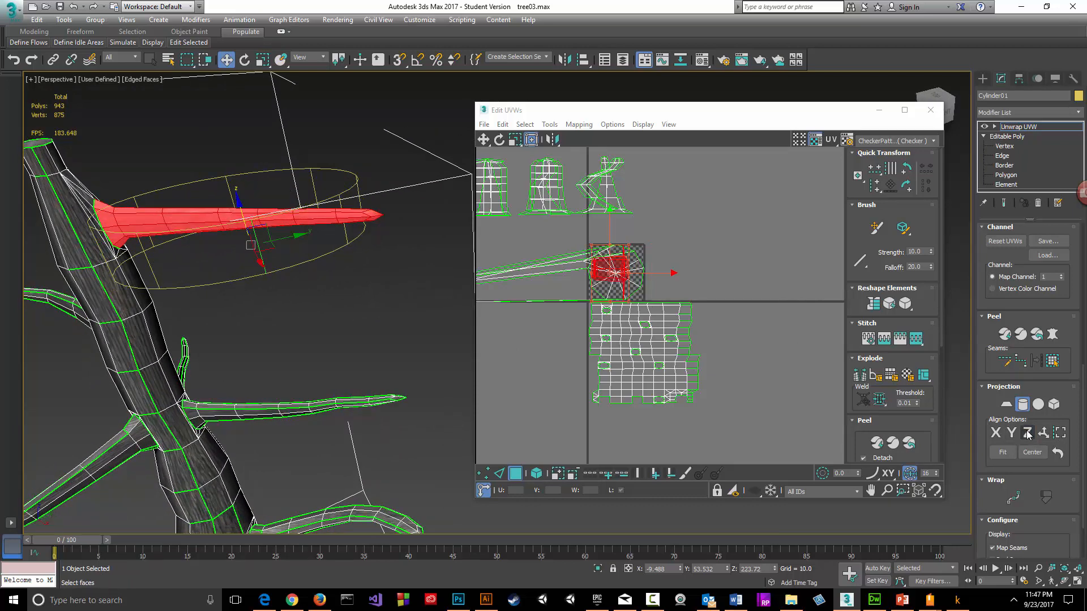
{"action": "left_click", "coordinate": [1002, 453]}
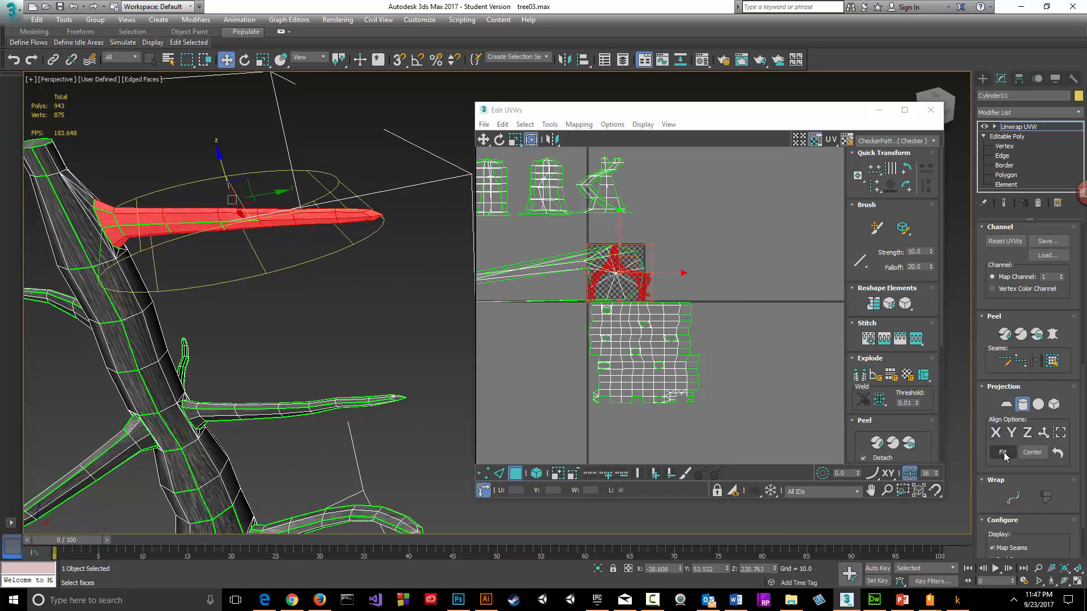
{"action": "left_click", "coordinate": [1042, 434]}
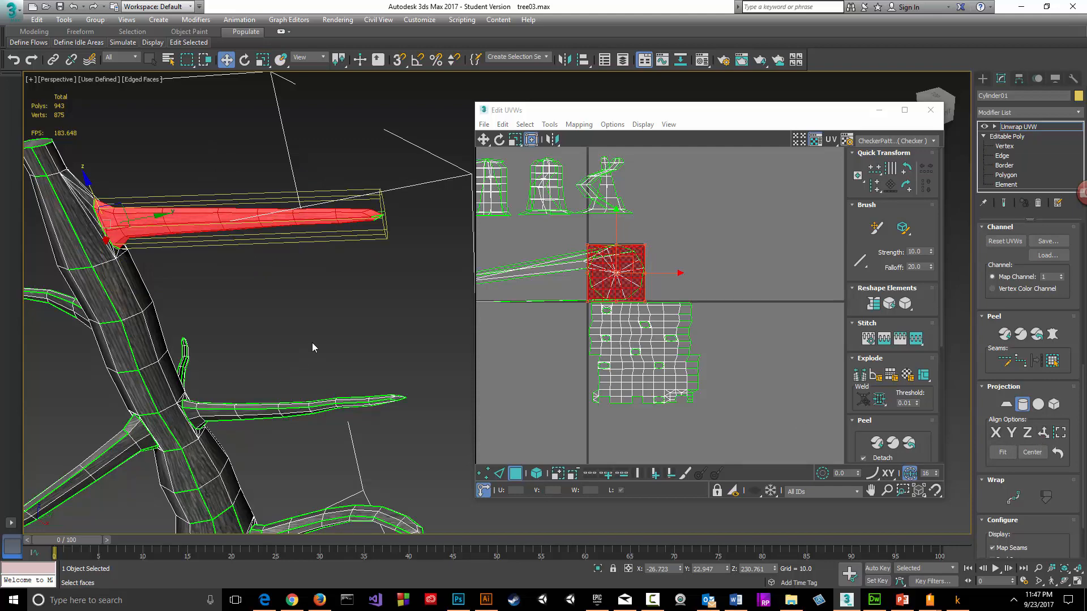
- Examine the bark mapping at the branch's tip and trunk joint, and finish the cylindrical projection
{"action": "middle_click_drag", "start_coordinate": [298, 323], "coordinate": [1035, 300]}
{"action": "scroll", "coordinate": [315, 327], "scroll_direction": "up", "scroll_amount": 1}
{"action": "scroll", "coordinate": [314, 327], "scroll_direction": "down", "scroll_amount": 1}
{"action": "scroll", "coordinate": [288, 299], "scroll_direction": "up", "scroll_amount": 8}
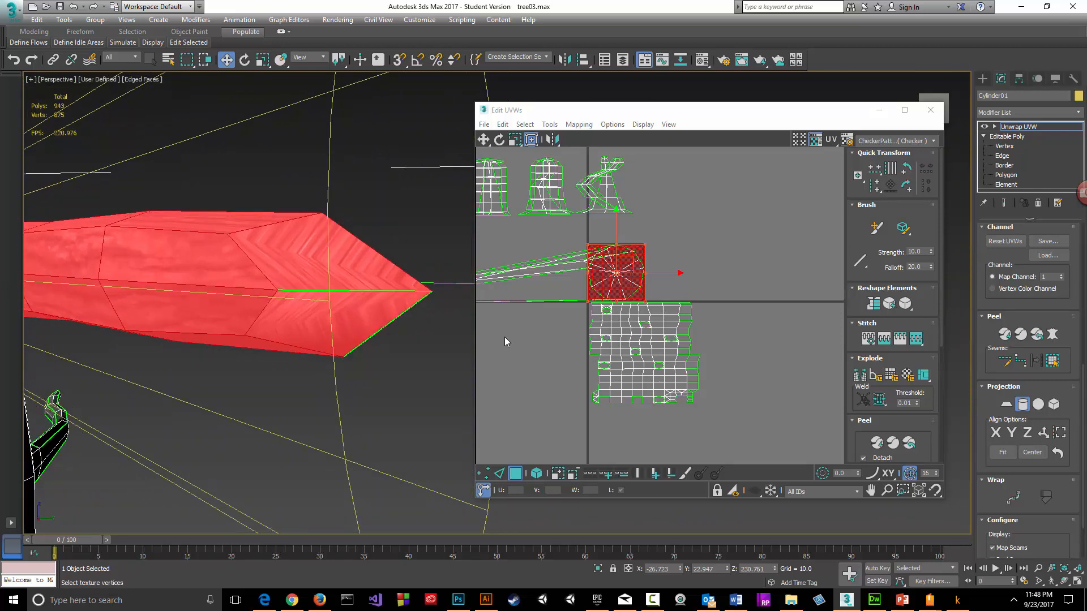
{"action": "mouse_move", "coordinate": [424, 340]}
{"action": "middle_mouse_down", "text": "alt"}
{"action": "mouse_move", "coordinate": [412, 344]}
{"action": "mouse_move", "coordinate": [441, 343]}
{"action": "mouse_move", "coordinate": [422, 342]}
{"action": "middle_mouse_up", "text": "alt"}
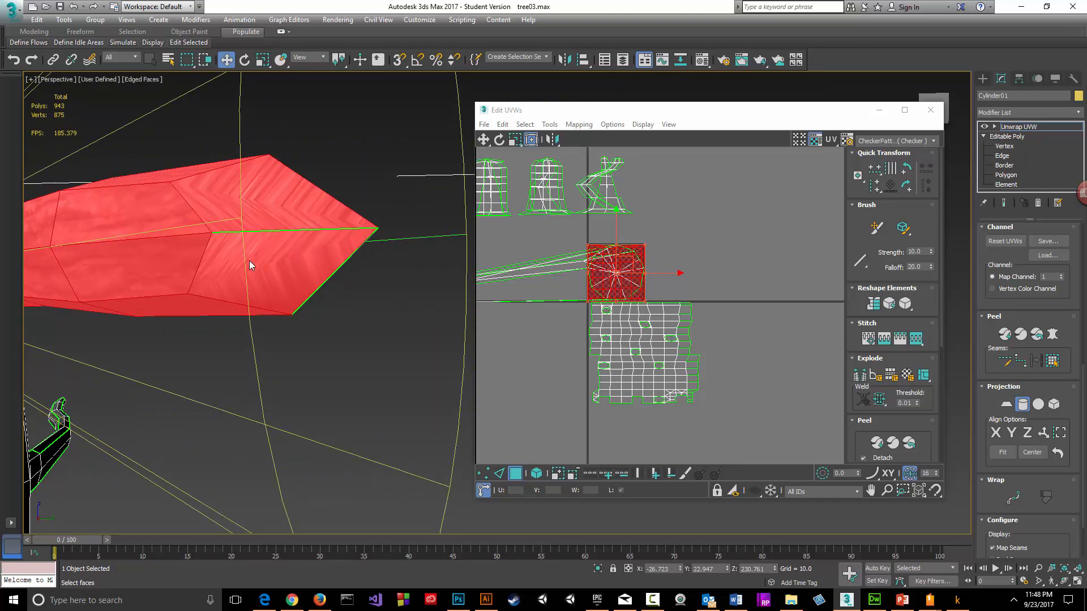
{"action": "middle_click_drag", "start_coordinate": [228, 260], "coordinate": [676, 249]}
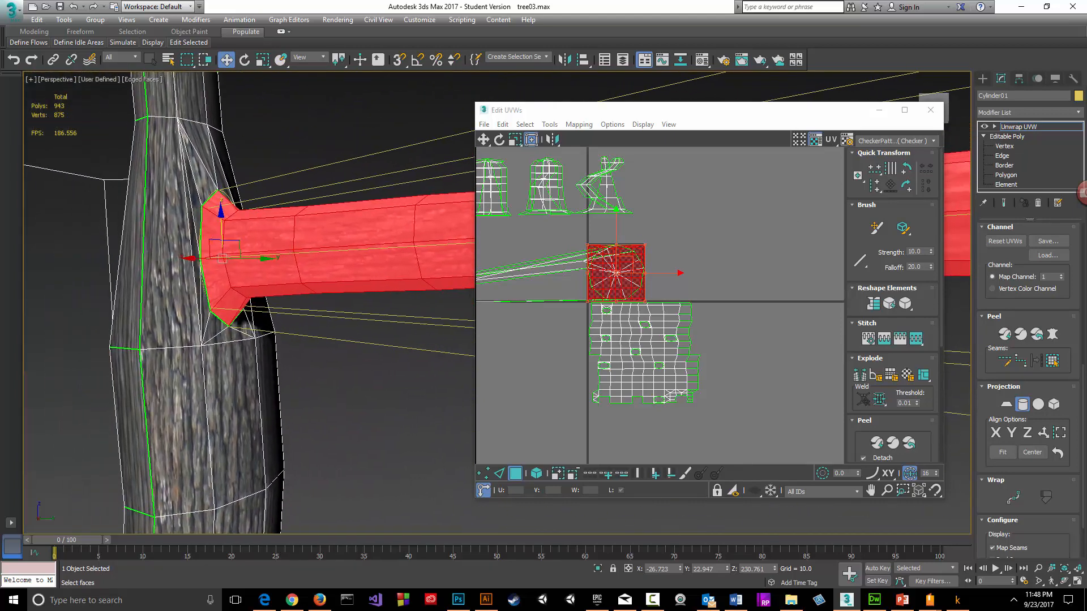
{"action": "middle_click_drag", "start_coordinate": [620, 287], "coordinate": [442, 285]}
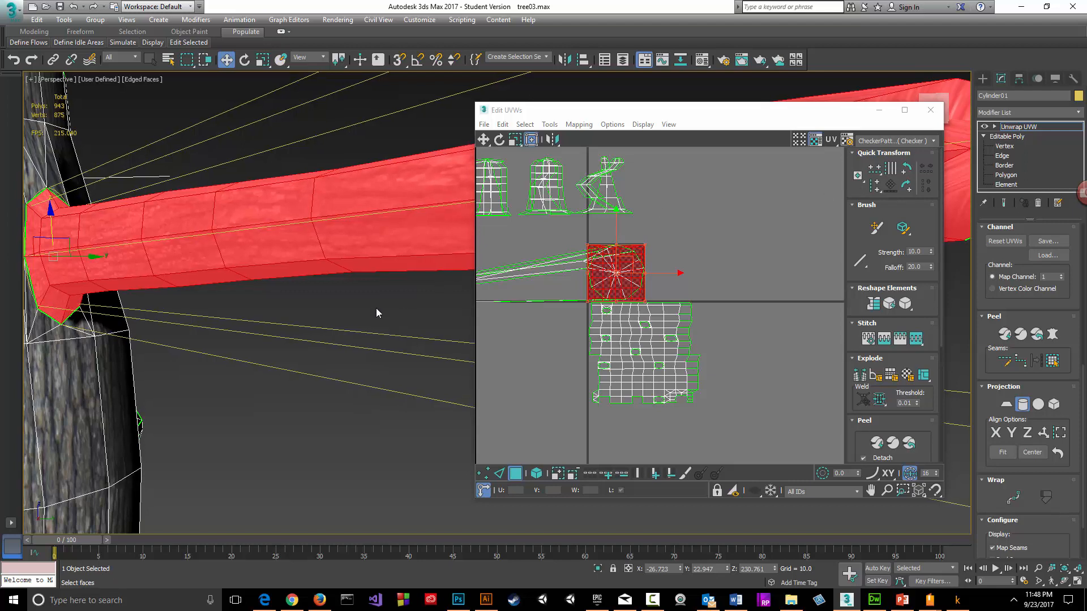
{"action": "left_click", "coordinate": [1023, 406]}
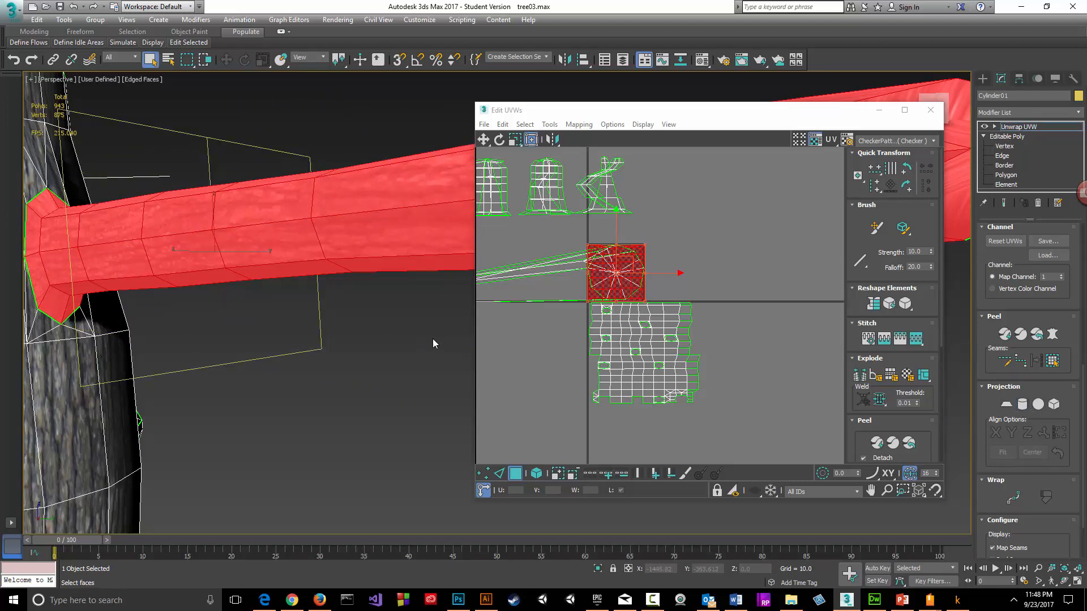
- Move the branch's UV cluster horizontally out of the texture tile to the empty space directly beside it and deselect it
{"action": "left_click_drag", "start_coordinate": [666, 273], "coordinate": [727, 273]}
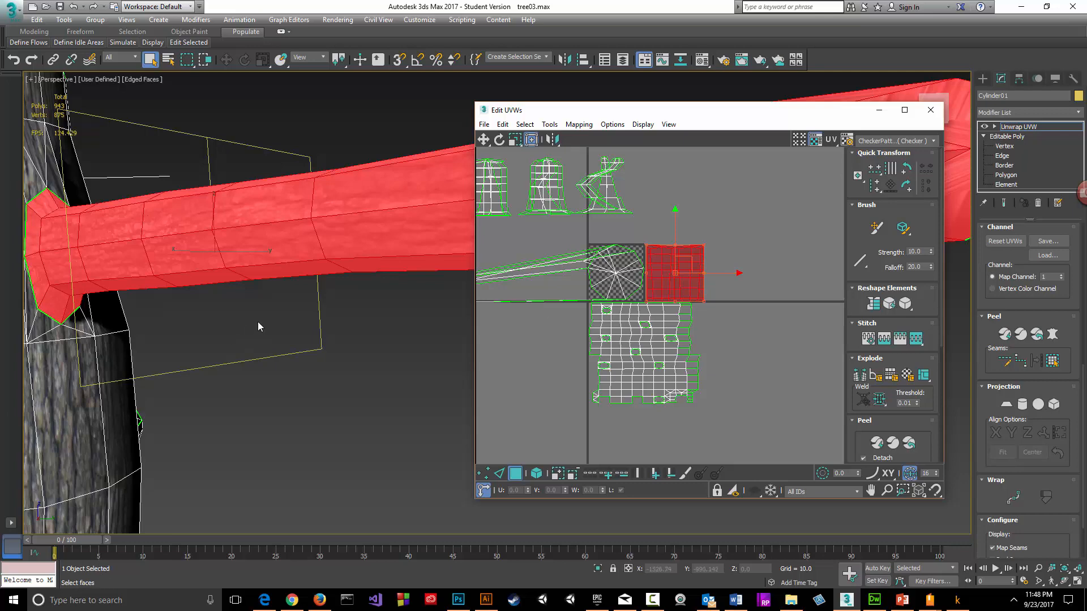
{"action": "left_click", "coordinate": [287, 310]}
- Select all the faces that form the pointed end cap at the upper branch's tip
{"action": "middle_click_drag", "start_coordinate": [293, 332], "coordinate": [250, 338]}
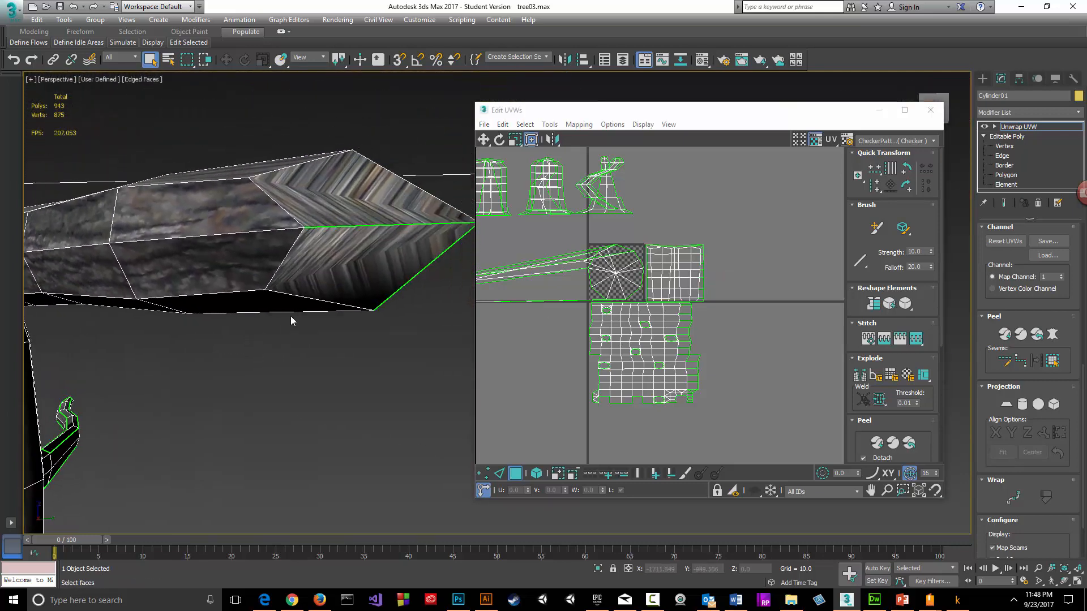
{"action": "left_click", "coordinate": [349, 258]}
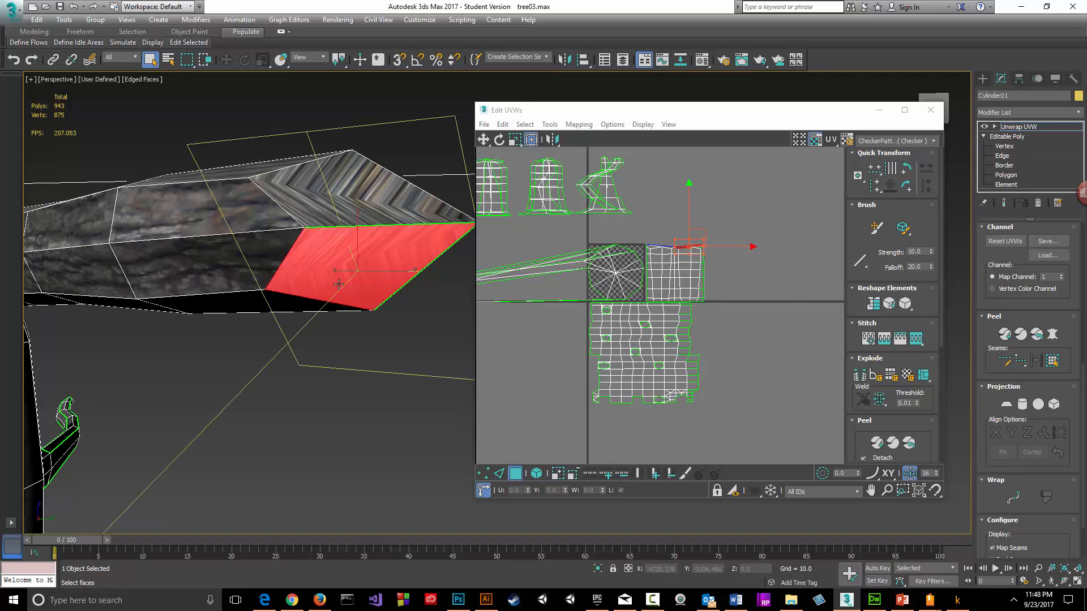
{"action": "middle_click_drag", "start_coordinate": [321, 321], "coordinate": [247, 325], "text": "alt"}
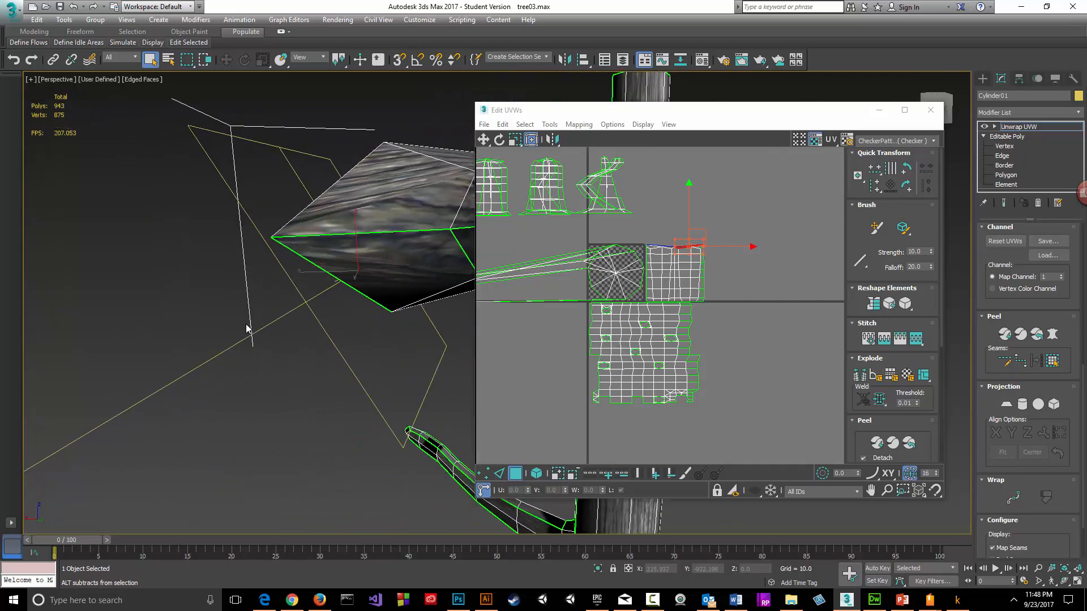
{"action": "left_click", "coordinate": [379, 264], "text": "ctrl"}
{"action": "left_click", "coordinate": [381, 213], "text": "ctrl"}
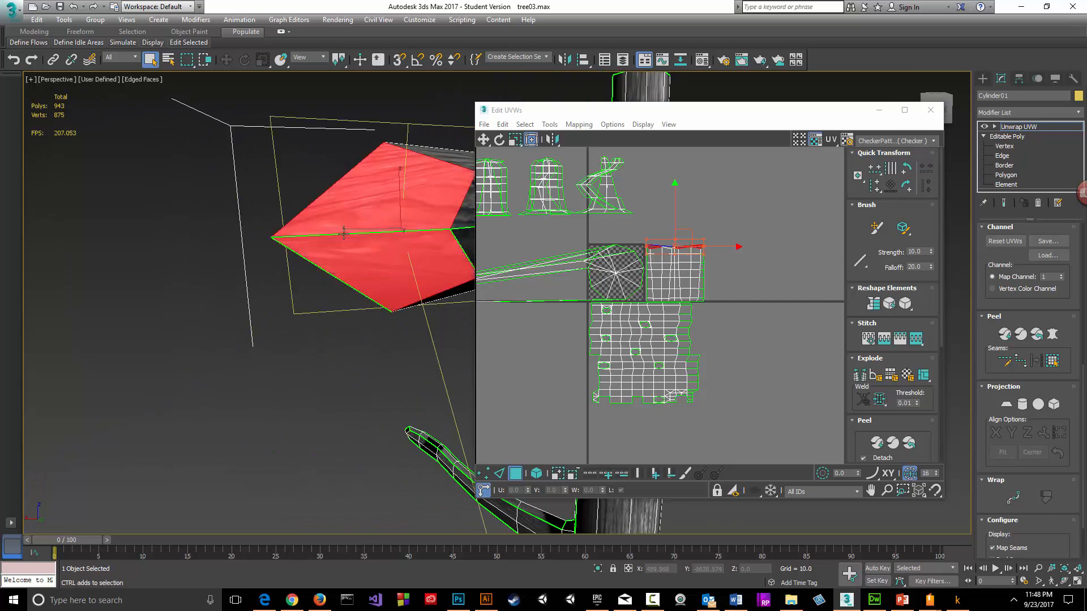
{"action": "middle_click_drag", "start_coordinate": [260, 339], "coordinate": [304, 308], "text": "alt"}
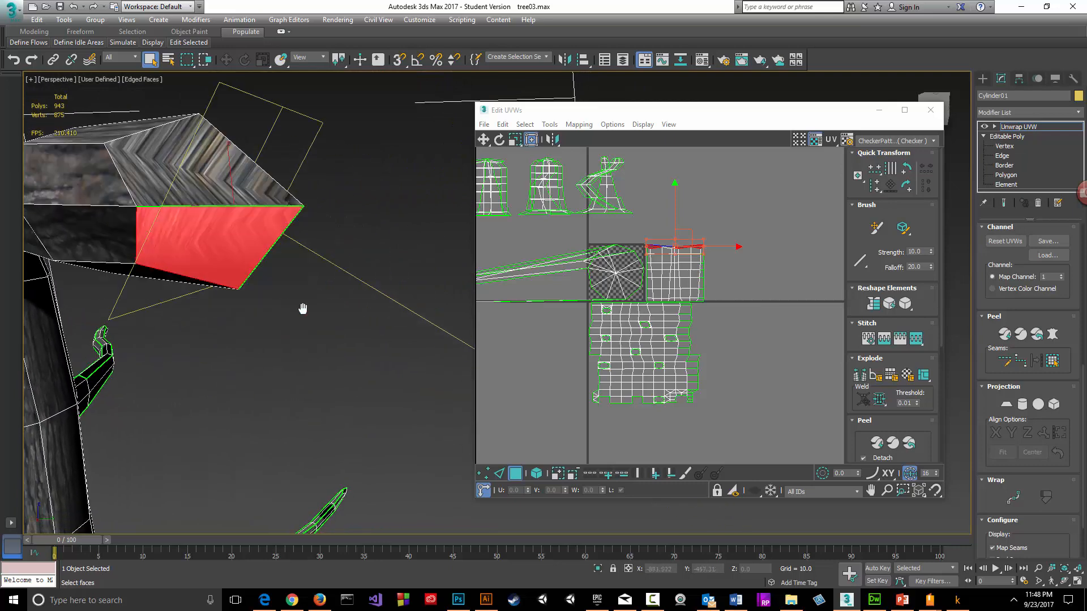
{"action": "left_click", "coordinate": [225, 193], "text": "ctrl"}
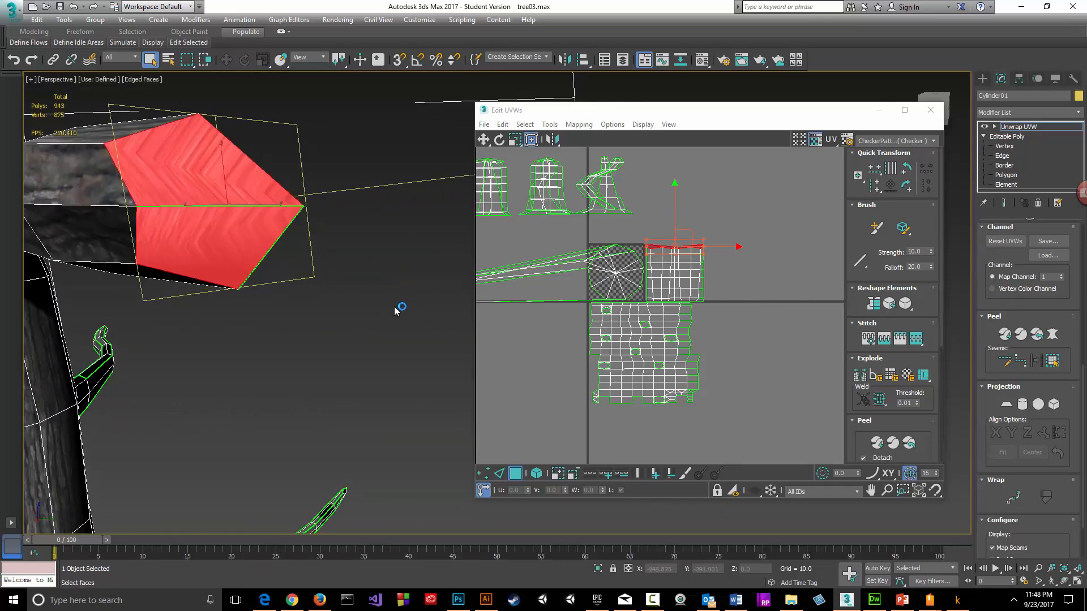
{"action": "middle_click_drag", "start_coordinate": [396, 311], "coordinate": [346, 320], "text": "alt"}
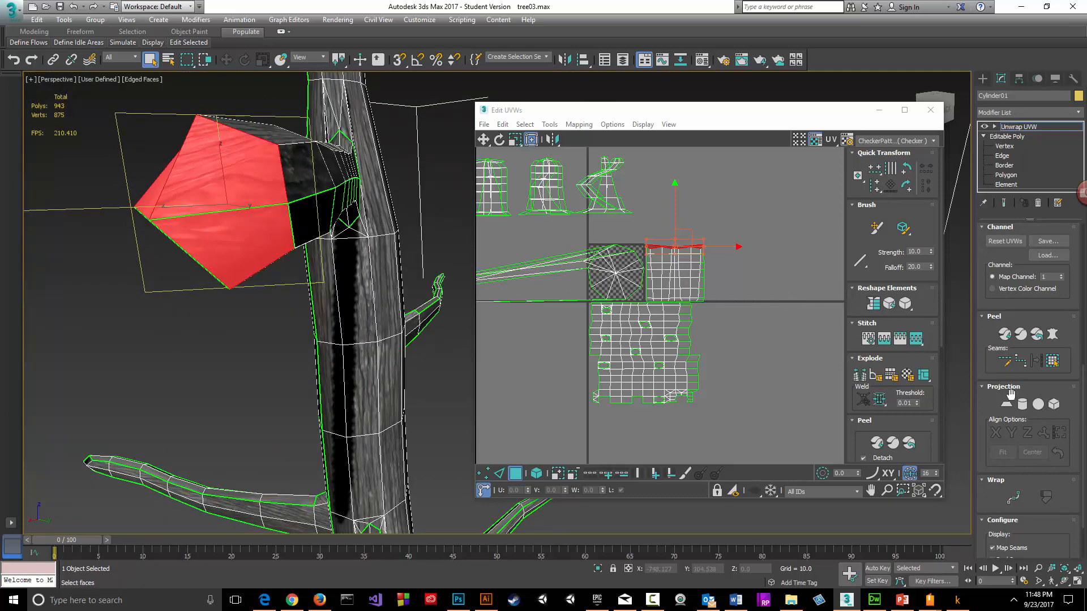
- Apply a planar projection to the selected tip faces, check the bark on them, and finish the projection
{"action": "left_click", "coordinate": [1007, 405]}
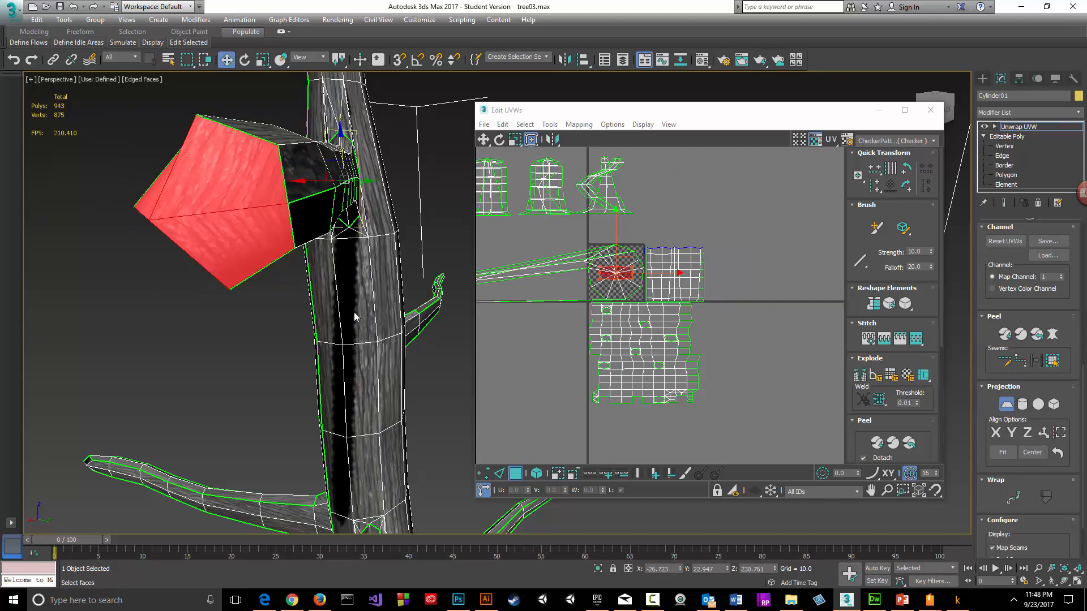
{"action": "mouse_move", "coordinate": [291, 309]}
{"action": "middle_mouse_down", "text": "alt"}
{"action": "mouse_move", "coordinate": [300, 309]}
{"action": "mouse_move", "coordinate": [290, 310]}
{"action": "middle_mouse_up", "text": "alt"}
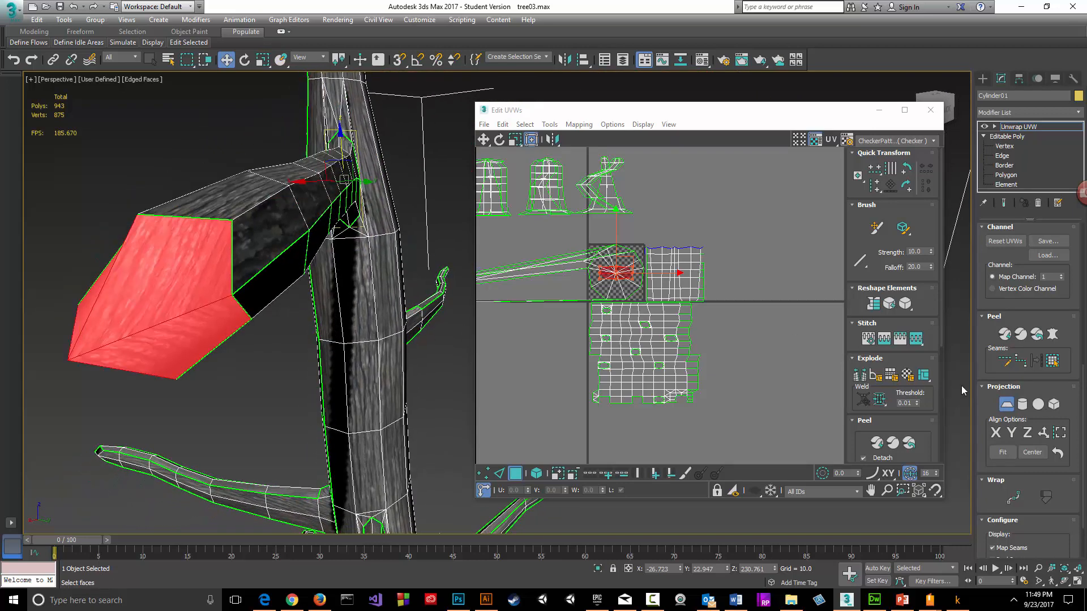
{"action": "left_click", "coordinate": [1006, 404]}
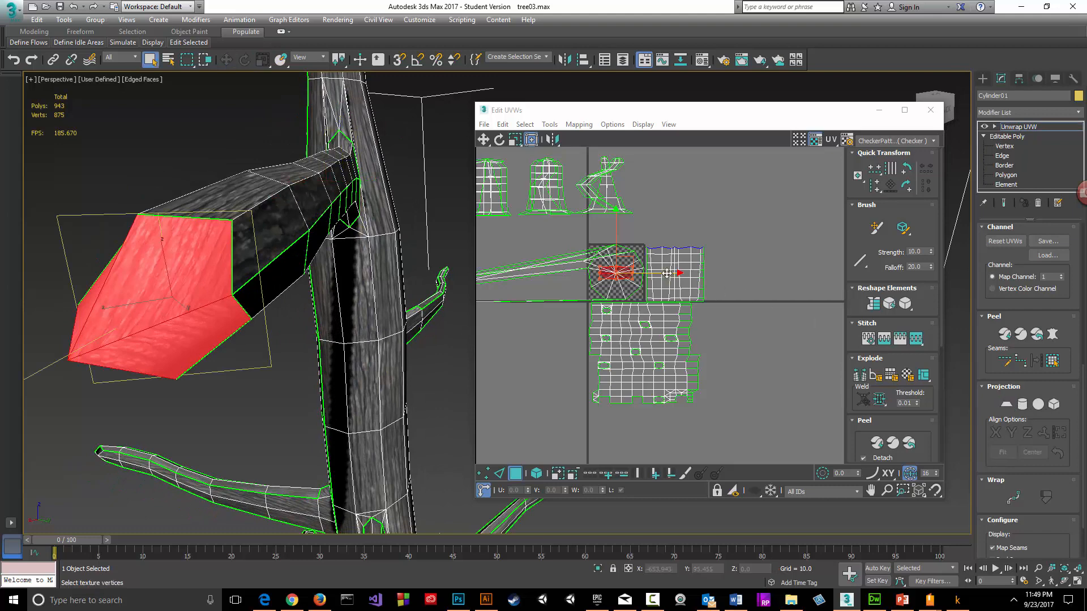
- Move the tip's UV cluster out of the texture tile to just above the branch's UV cluster and deselect it
{"action": "left_click_drag", "start_coordinate": [667, 274], "coordinate": [773, 279]}
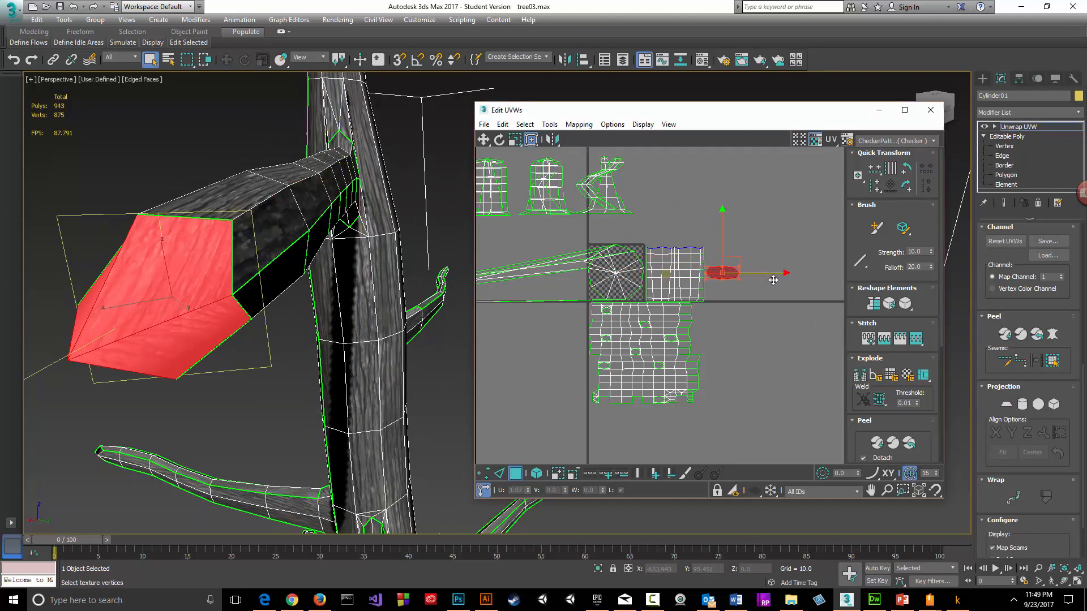
{"action": "left_click_drag", "start_coordinate": [724, 248], "coordinate": [712, 209]}
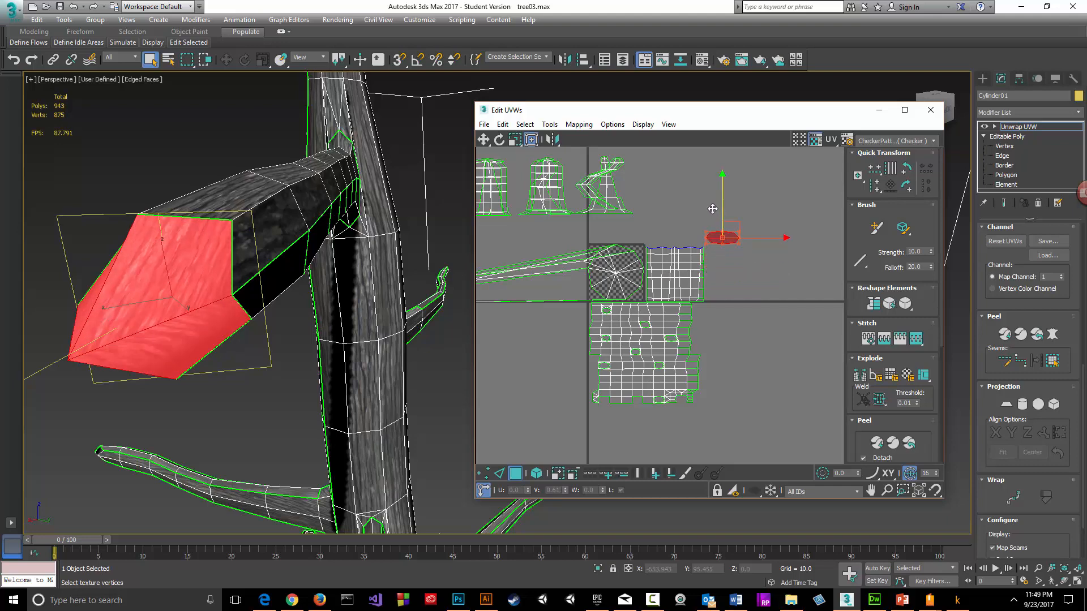
{"action": "left_click_drag", "start_coordinate": [759, 239], "coordinate": [711, 242]}
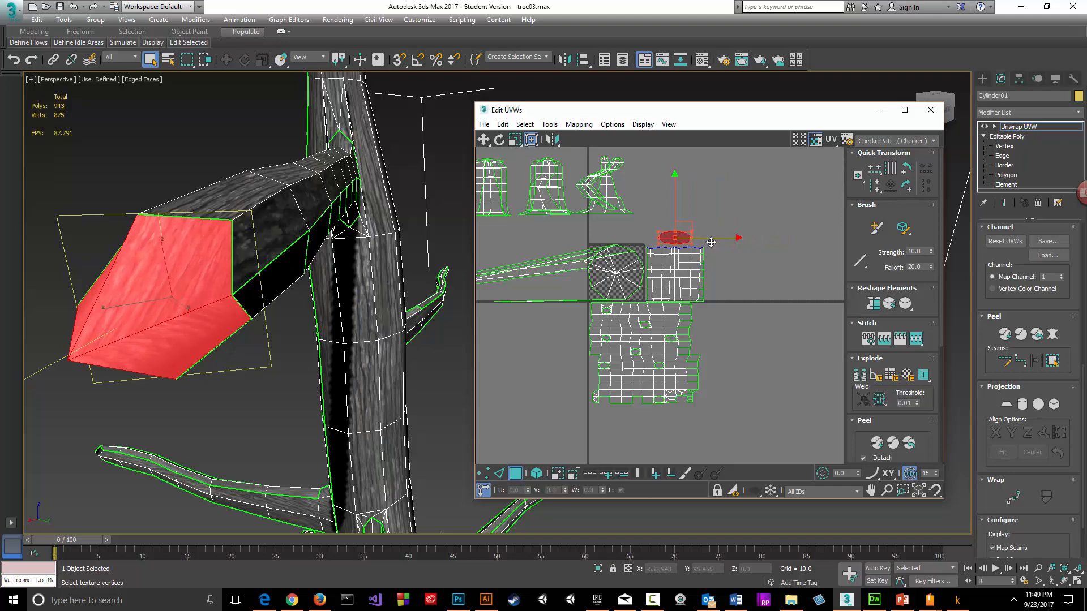
{"action": "left_click", "coordinate": [197, 141]}
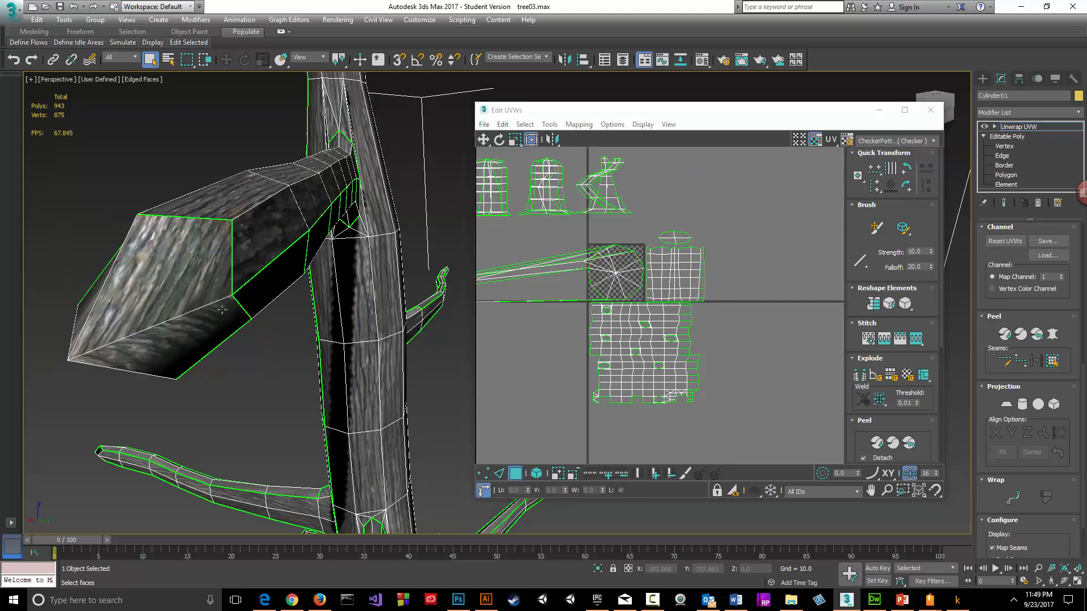
- Examine the bark on the branch's tip and trunk joint, and look over the neighbouring branches
{"action": "middle_click_drag", "start_coordinate": [197, 315], "coordinate": [203, 316], "text": "alt"}
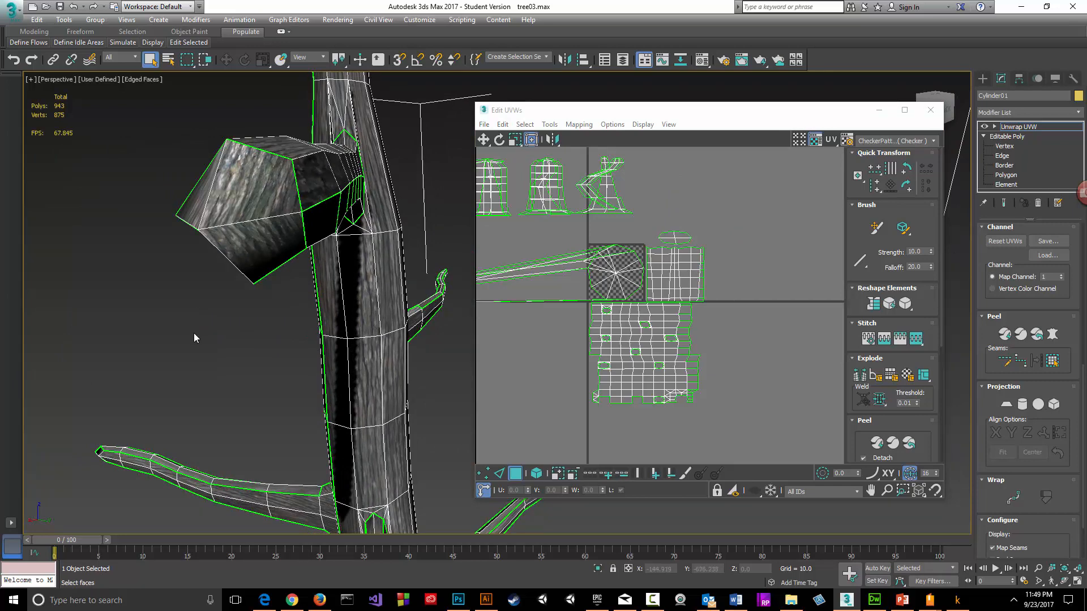
{"action": "mouse_move", "coordinate": [209, 291]}
{"action": "middle_mouse_down", "text": "alt"}
{"action": "mouse_move", "coordinate": [222, 297]}
{"action": "mouse_move", "coordinate": [212, 307]}
{"action": "mouse_move", "coordinate": [199, 293]}
{"action": "mouse_move", "coordinate": [279, 297]}
{"action": "mouse_move", "coordinate": [218, 304]}
{"action": "middle_mouse_up", "text": "alt"}
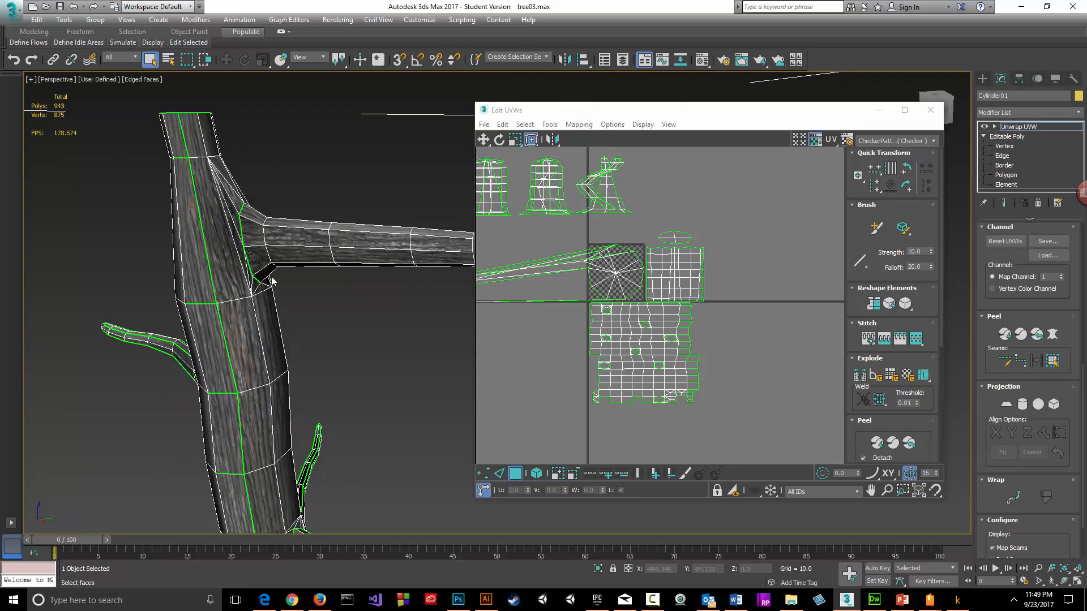
{"action": "middle_click_drag", "start_coordinate": [240, 306], "coordinate": [346, 238]}
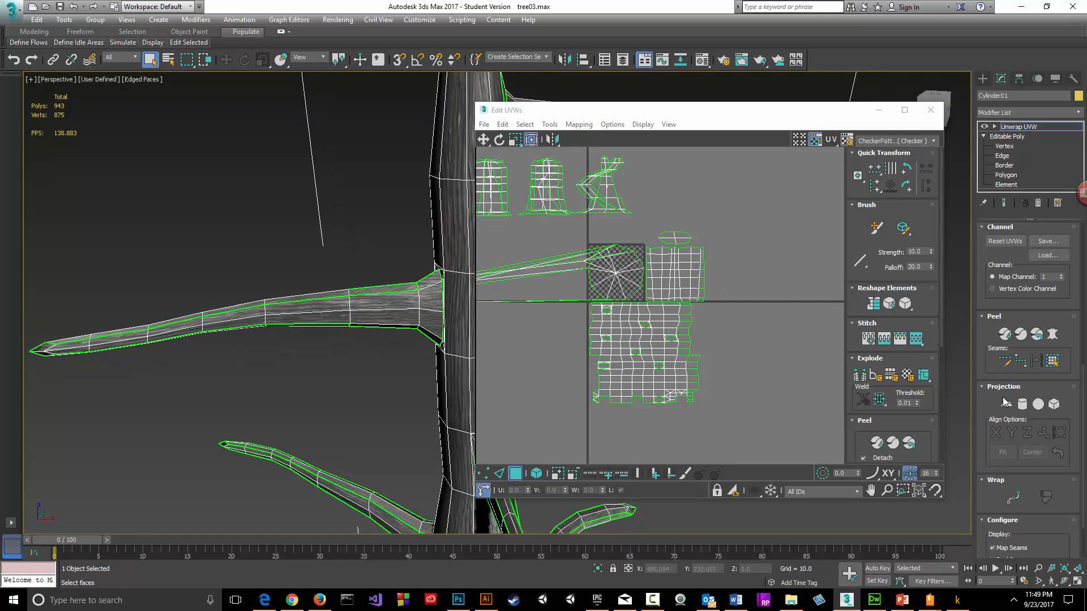
{"action": "middle_click_drag", "start_coordinate": [403, 316], "coordinate": [358, 304]}
{"action": "middle_click_drag", "start_coordinate": [259, 370], "coordinate": [505, 345]}
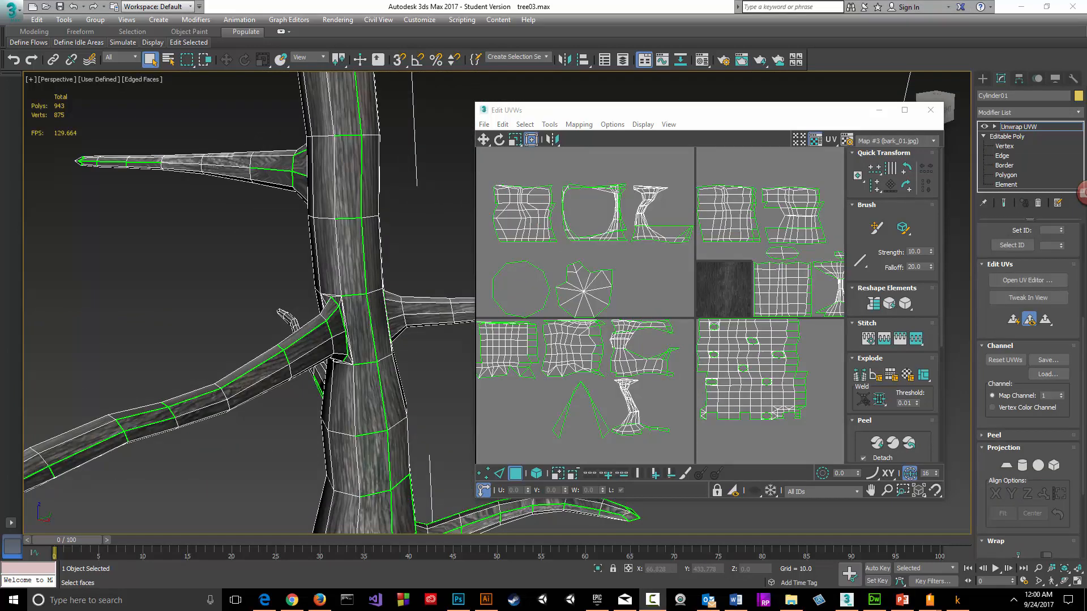
- Examine the bark mapping on the branches and their joints along the middle and upper trunk
{"action": "middle_click_drag", "start_coordinate": [210, 211], "coordinate": [60, 56]}
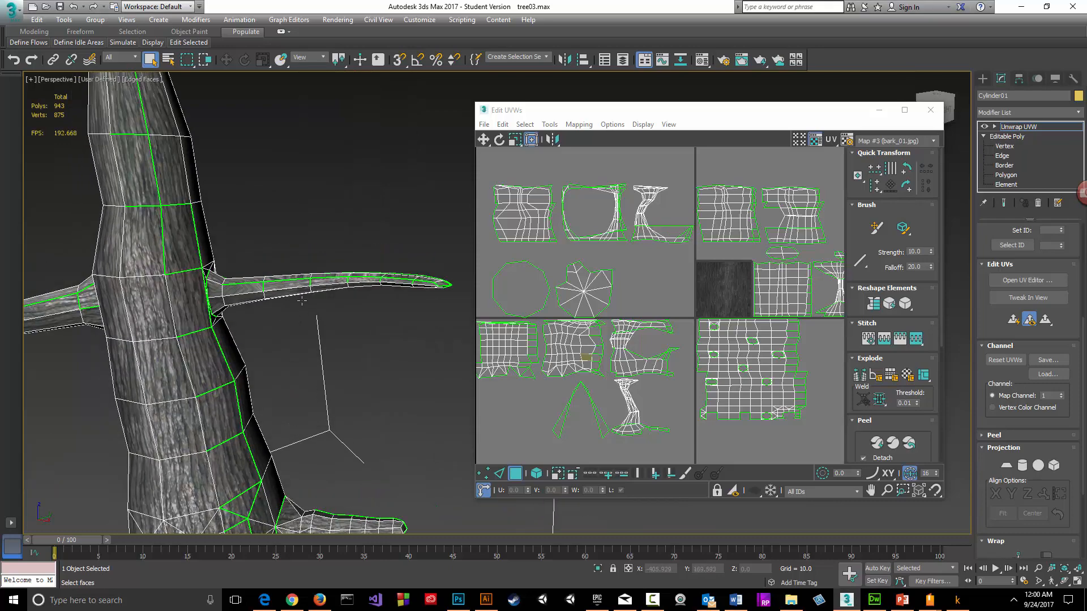
{"action": "middle_click_drag", "start_coordinate": [146, 342], "coordinate": [291, 306]}
{"action": "middle_click_drag", "start_coordinate": [224, 321], "coordinate": [190, 313], "text": "alt"}
{"action": "middle_click_drag", "start_coordinate": [274, 176], "coordinate": [322, 414], "text": "alt"}
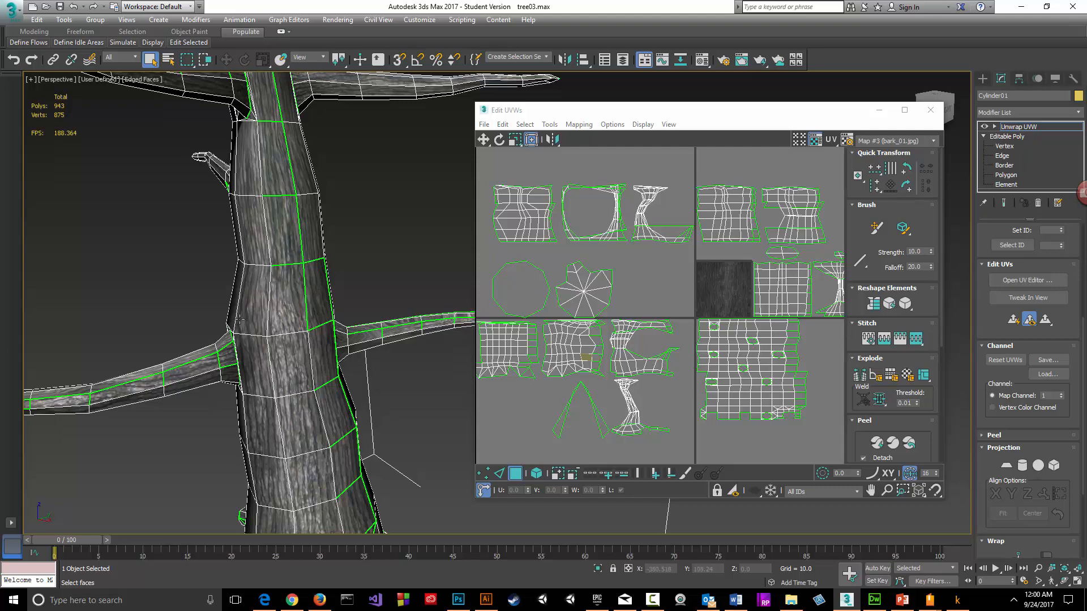
{"action": "middle_click_drag", "start_coordinate": [269, 279], "coordinate": [373, 365], "text": "alt"}
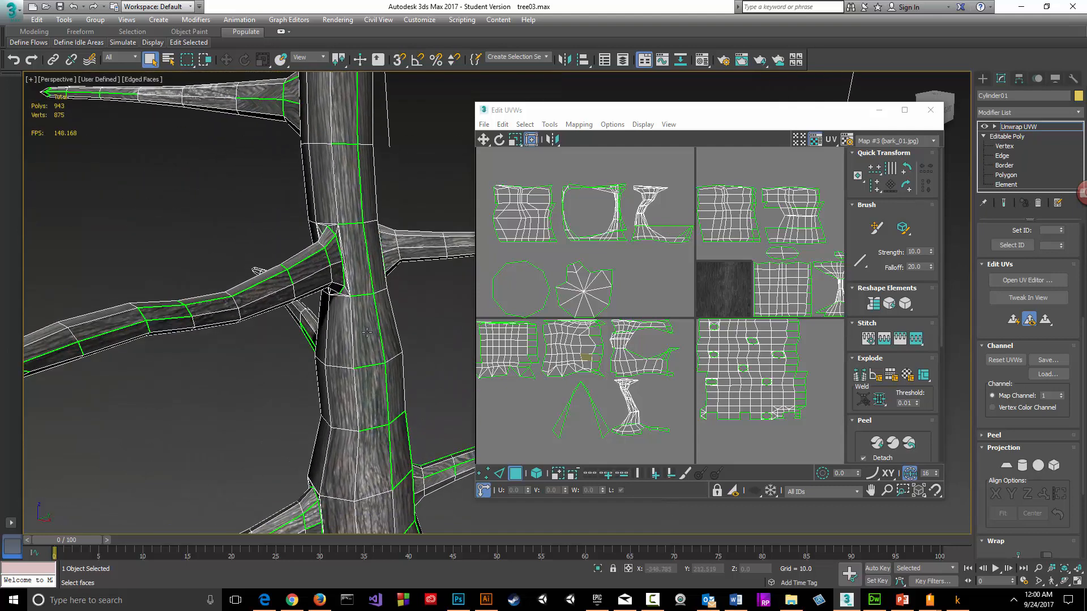
{"action": "middle_click_drag", "start_coordinate": [364, 328], "coordinate": [152, 309], "text": "alt"}
{"action": "middle_click_drag", "start_coordinate": [153, 308], "coordinate": [287, 315], "text": "alt"}
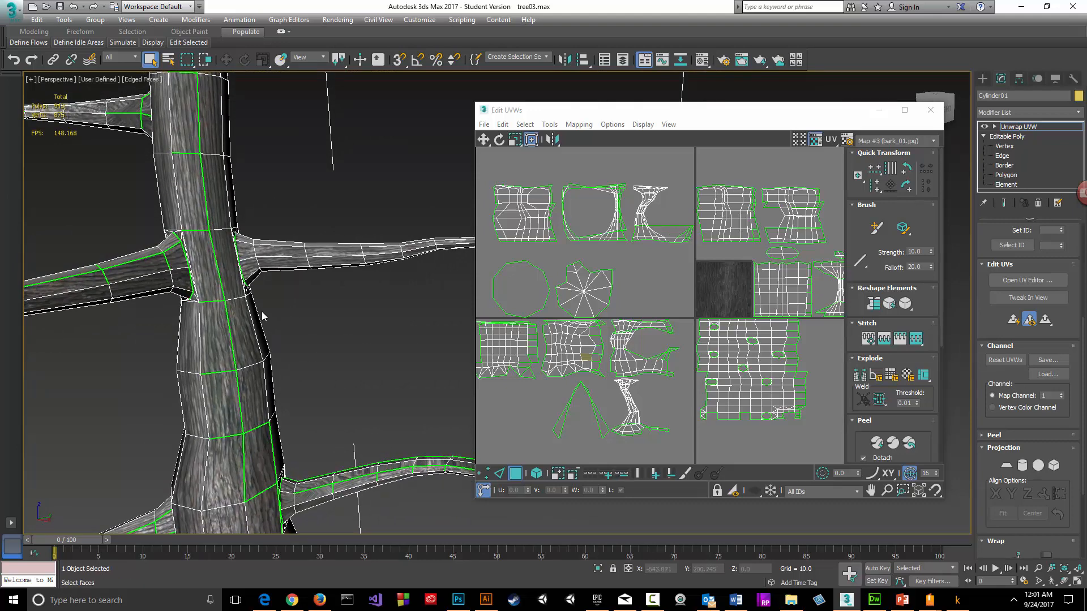
{"action": "scroll", "coordinate": [262, 312], "scroll_direction": "down", "scroll_amount": 5}
{"action": "scroll", "coordinate": [261, 315], "scroll_direction": "up", "scroll_amount": 5}
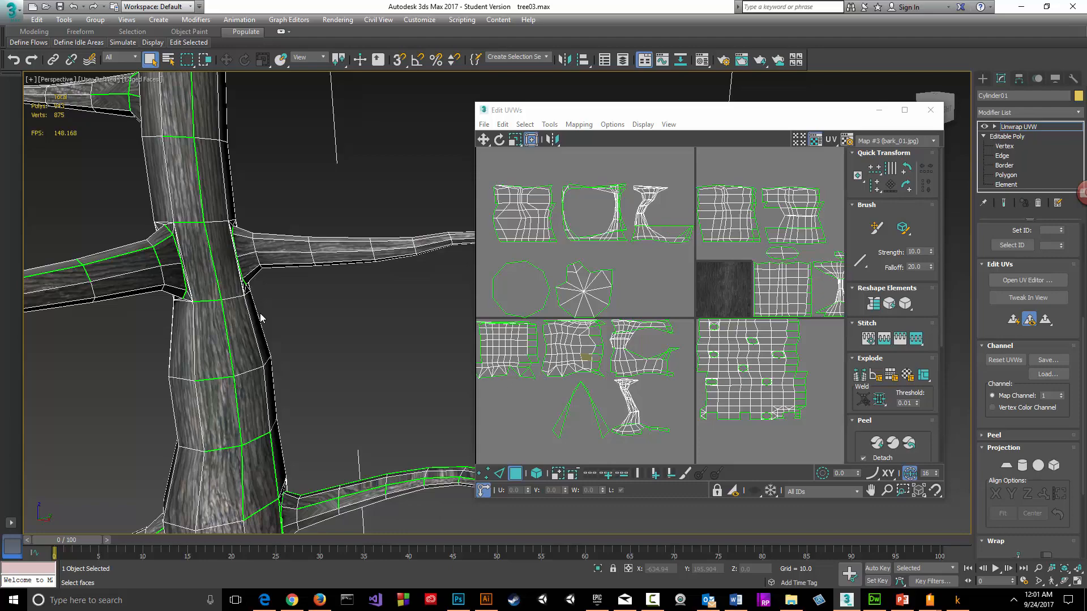
- Inspect the bark texture and seams on the roots and lower trunk from several sides
{"action": "middle_click_drag", "start_coordinate": [224, 329], "coordinate": [336, 189]}
{"action": "middle_click_drag", "start_coordinate": [303, 378], "coordinate": [268, 152], "text": "alt"}
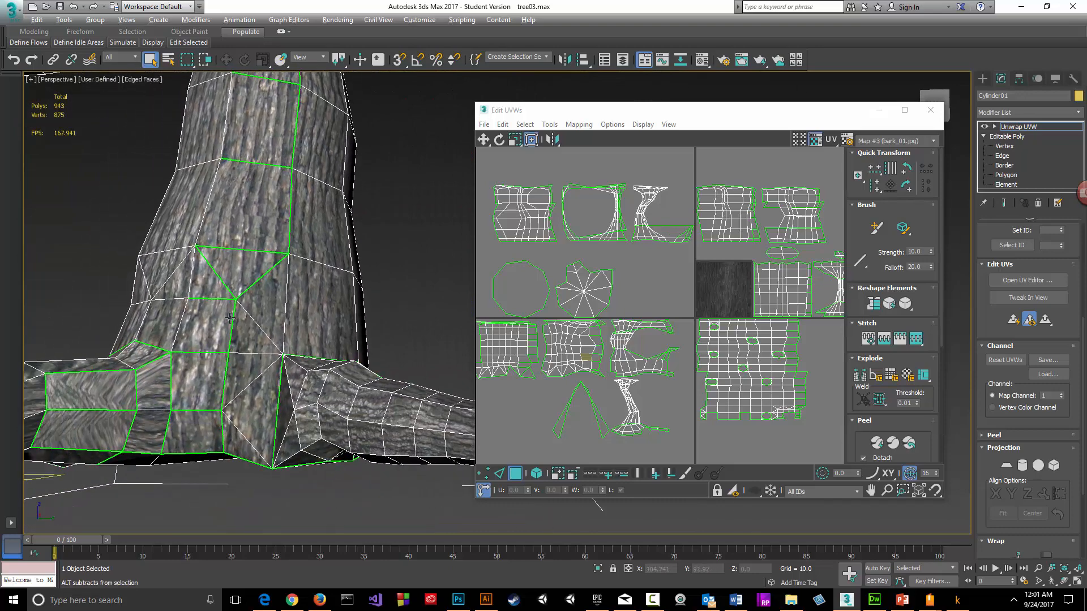
{"action": "middle_click_drag", "start_coordinate": [230, 319], "coordinate": [272, 360], "text": "alt"}
{"action": "middle_click_drag", "start_coordinate": [272, 359], "coordinate": [327, 608]}
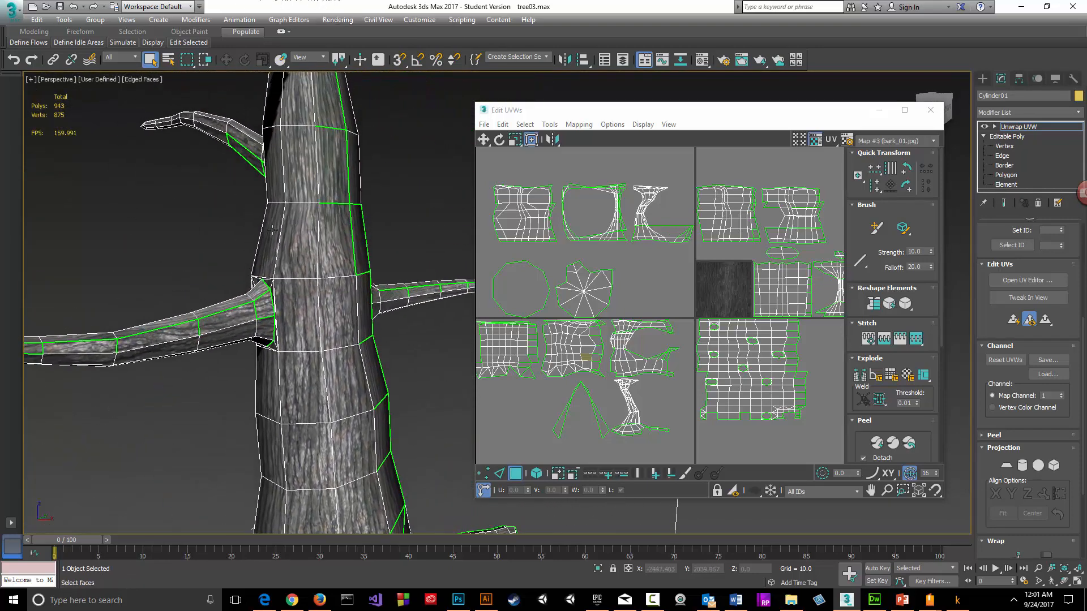
{"action": "middle_click_drag", "start_coordinate": [334, 165], "coordinate": [225, 272], "text": "alt"}
{"action": "middle_click_drag", "start_coordinate": [175, 347], "coordinate": [343, 270], "text": "alt"}
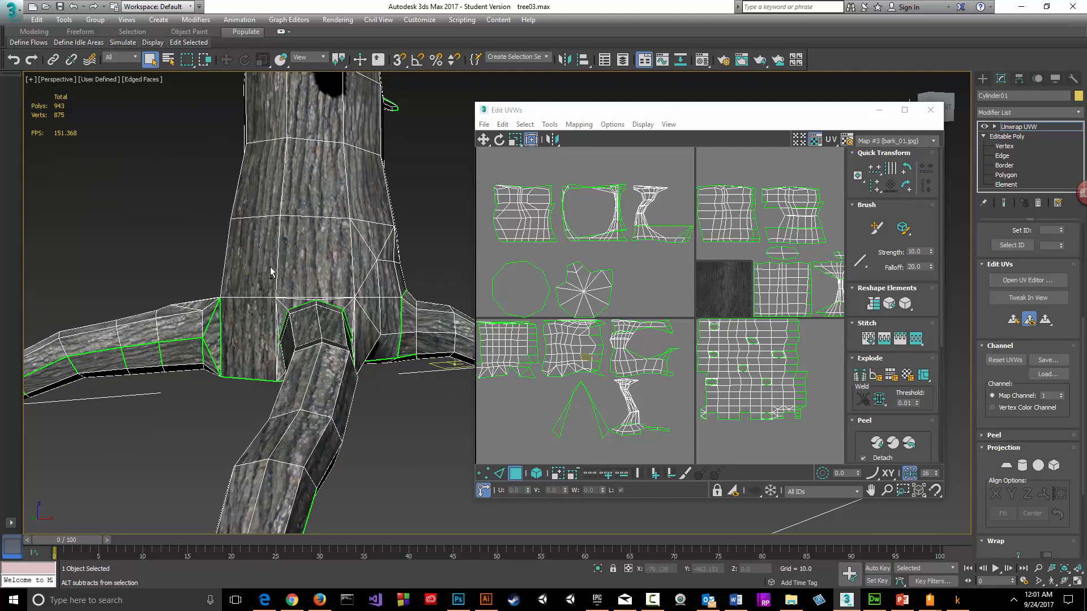
{"action": "middle_click_drag", "start_coordinate": [270, 268], "coordinate": [250, 268], "text": "alt"}
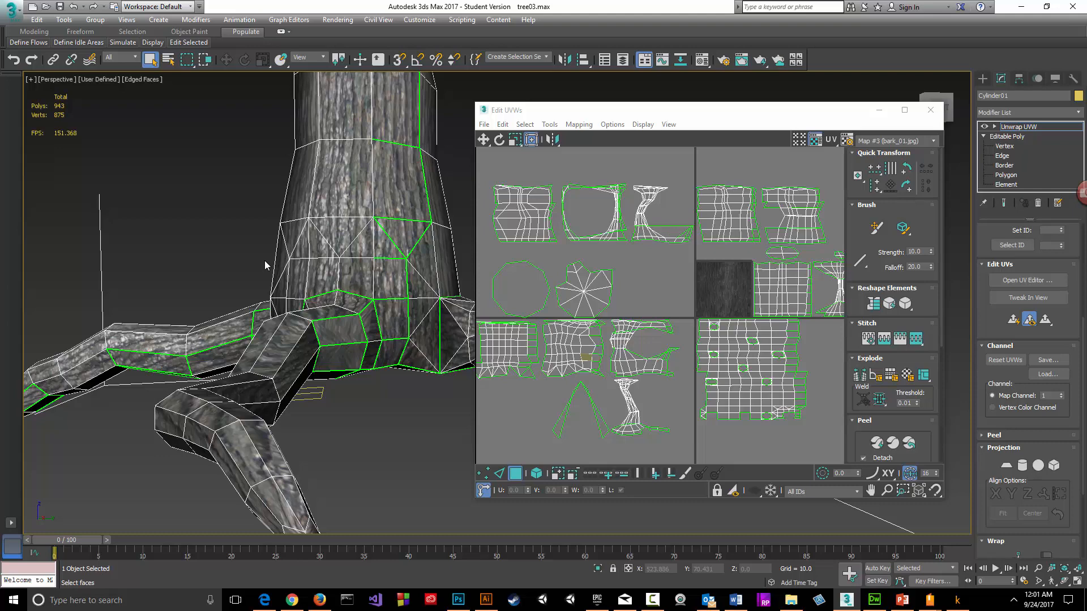
{"action": "middle_click_drag", "start_coordinate": [264, 261], "coordinate": [180, 327], "text": "alt"}
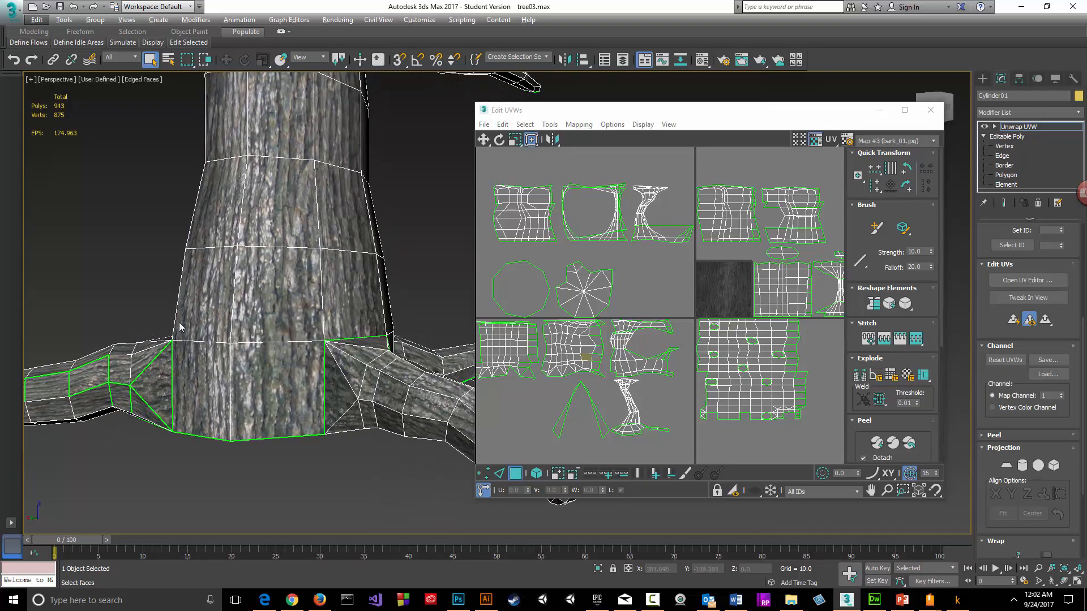
- Review the bark around the trunk from the root flare up to the highest branches
{"action": "middle_click_drag", "start_coordinate": [246, 287], "coordinate": [299, 342]}
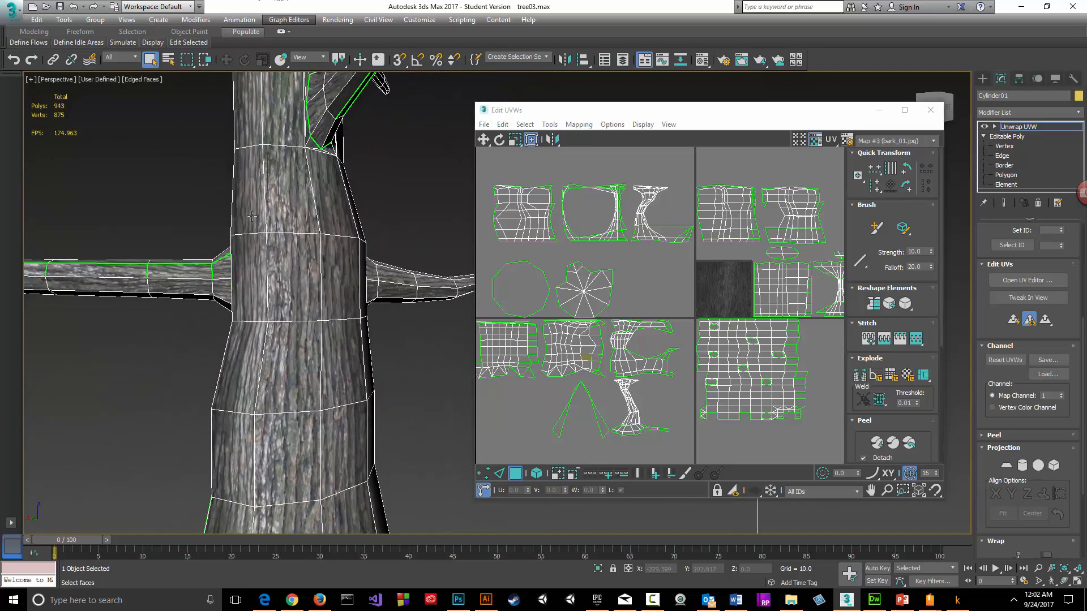
{"action": "middle_click_drag", "start_coordinate": [285, 290], "coordinate": [346, 202], "text": "alt"}
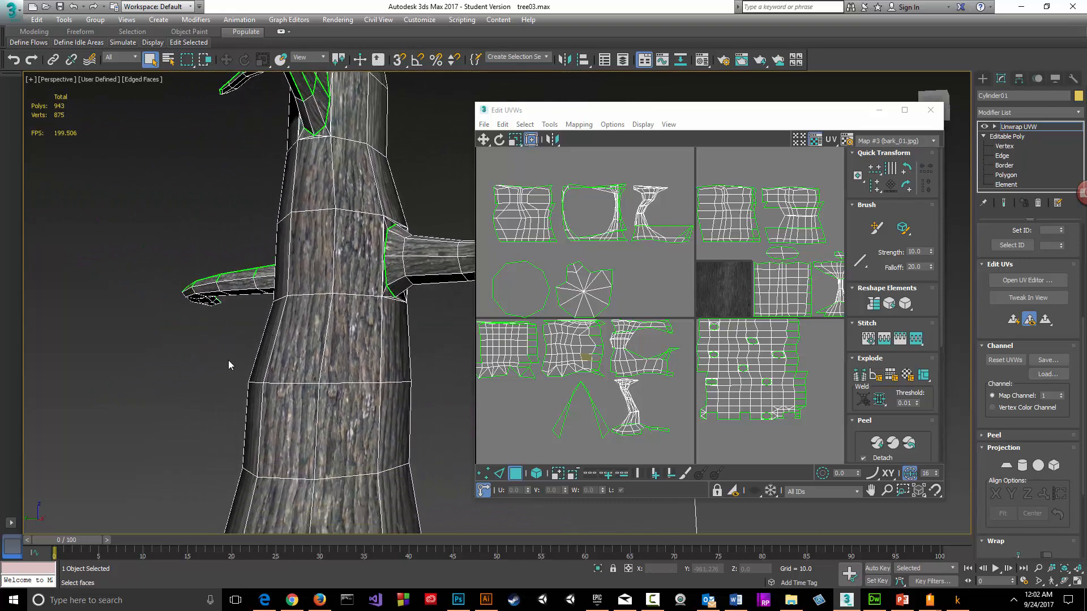
{"action": "middle_click_drag", "start_coordinate": [228, 360], "coordinate": [256, 270]}
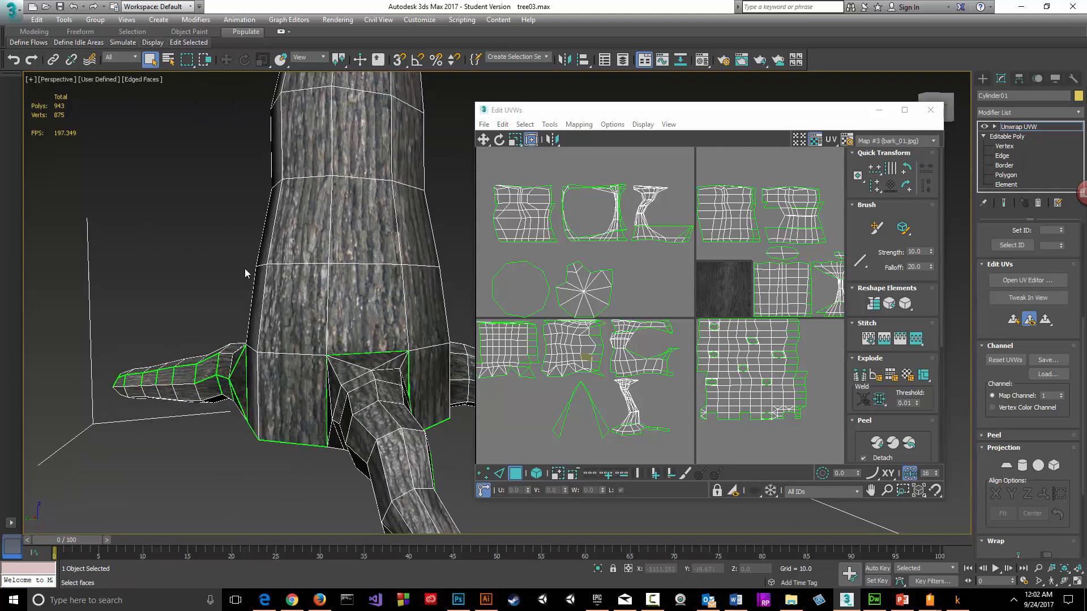
{"action": "middle_click_drag", "start_coordinate": [245, 268], "coordinate": [257, 320], "text": "alt"}
{"action": "middle_click_drag", "start_coordinate": [280, 247], "coordinate": [342, 62], "text": "alt"}
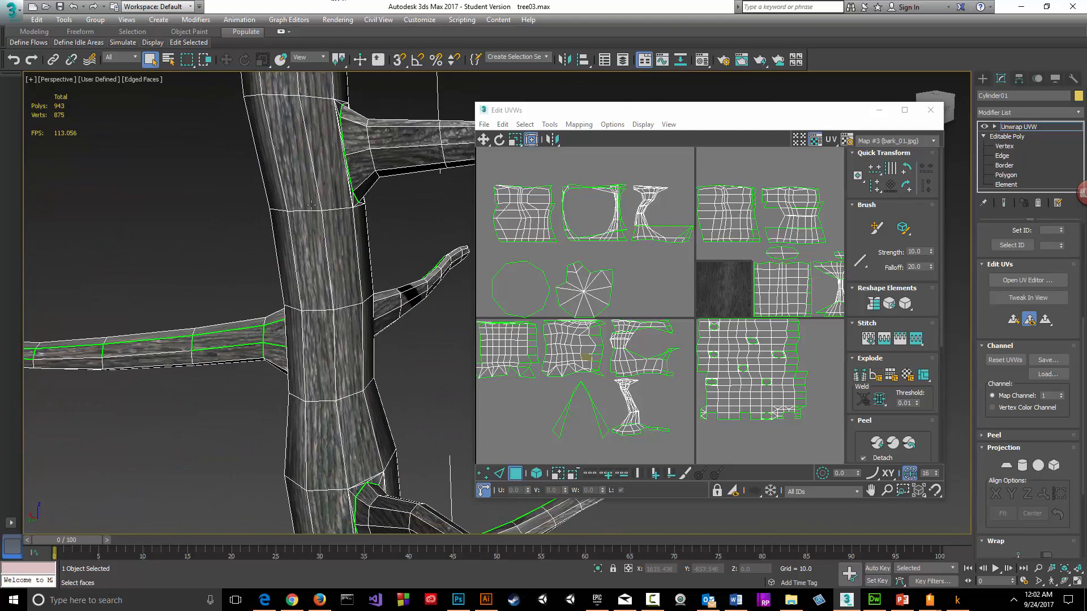
{"action": "middle_click_drag", "start_coordinate": [311, 206], "coordinate": [364, 552]}
{"action": "middle_click_drag", "start_coordinate": [364, 353], "coordinate": [401, 312], "text": "alt"}
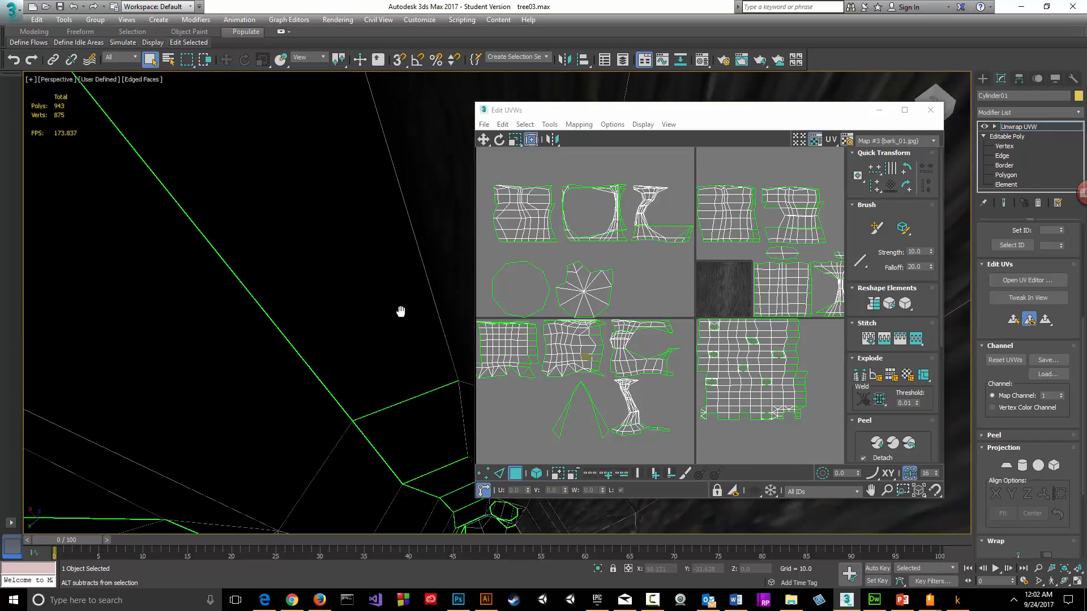
{"action": "scroll", "coordinate": [406, 316], "scroll_direction": "down", "scroll_amount": 5}
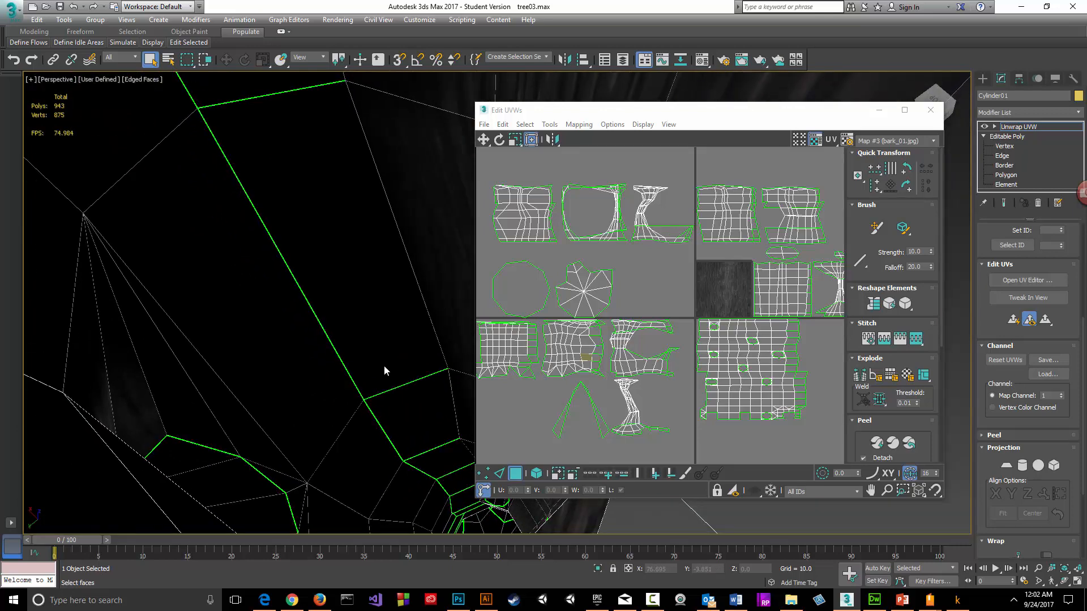
- Inspect the bark mapping from the trunk's top cap down to the underside of the base and around the roots
{"action": "scroll", "coordinate": [384, 371], "scroll_direction": "down", "scroll_amount": 5}
{"action": "scroll", "coordinate": [377, 346], "scroll_direction": "up", "scroll_amount": 6}
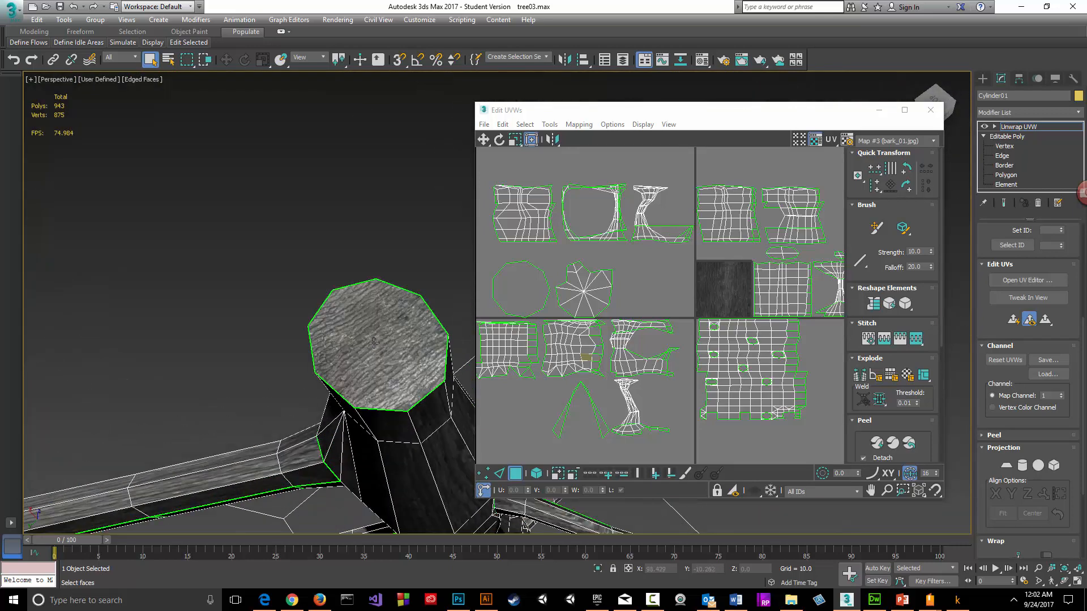
{"action": "middle_click_drag", "start_coordinate": [378, 418], "coordinate": [297, 207]}
{"action": "middle_click_drag", "start_coordinate": [356, 381], "coordinate": [374, 334], "text": "alt"}
{"action": "mouse_move", "coordinate": [408, 391]}
{"action": "middle_mouse_down"}
{"action": "mouse_move", "coordinate": [391, 357]}
{"action": "mouse_move", "coordinate": [365, 198]}
{"action": "middle_mouse_up"}
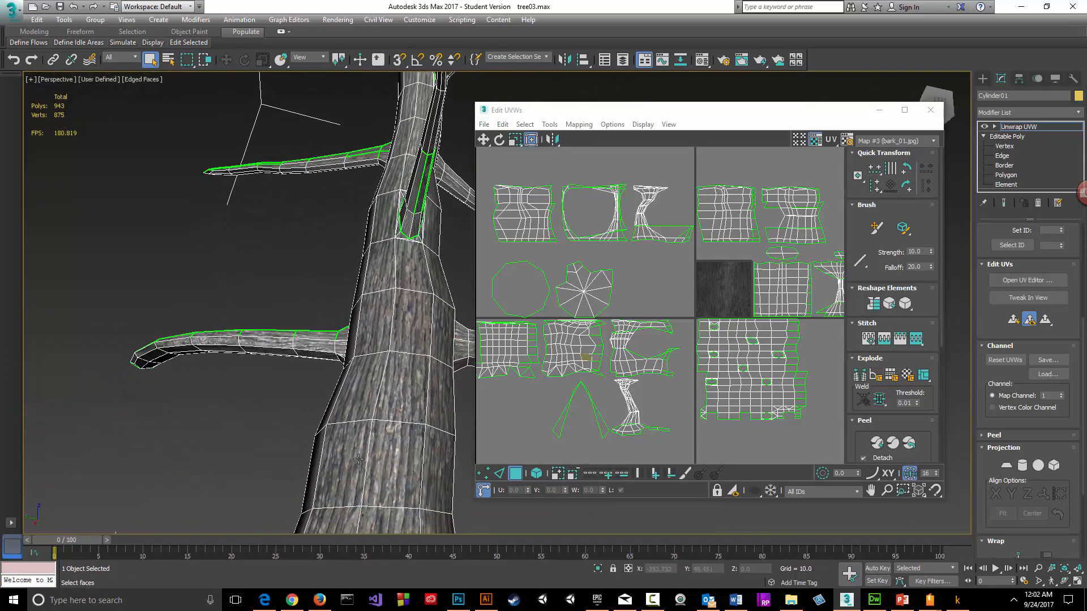
{"action": "mouse_move", "coordinate": [395, 430]}
{"action": "middle_mouse_down"}
{"action": "mouse_move", "coordinate": [337, 347]}
{"action": "mouse_move", "coordinate": [352, 43]}
{"action": "middle_mouse_up"}
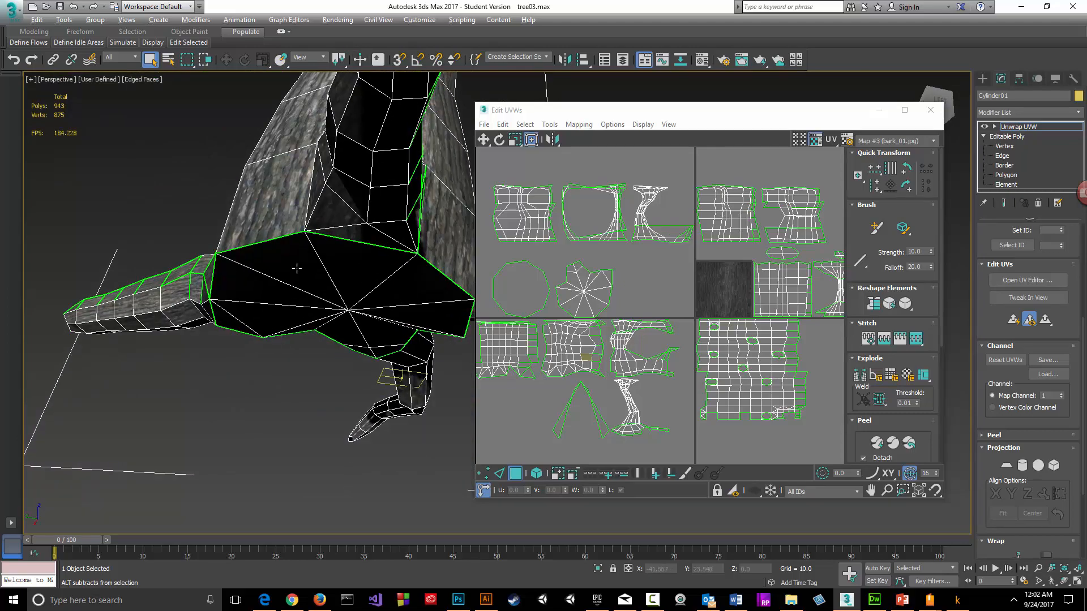
{"action": "middle_click_drag", "start_coordinate": [297, 269], "coordinate": [250, 358], "text": "alt"}
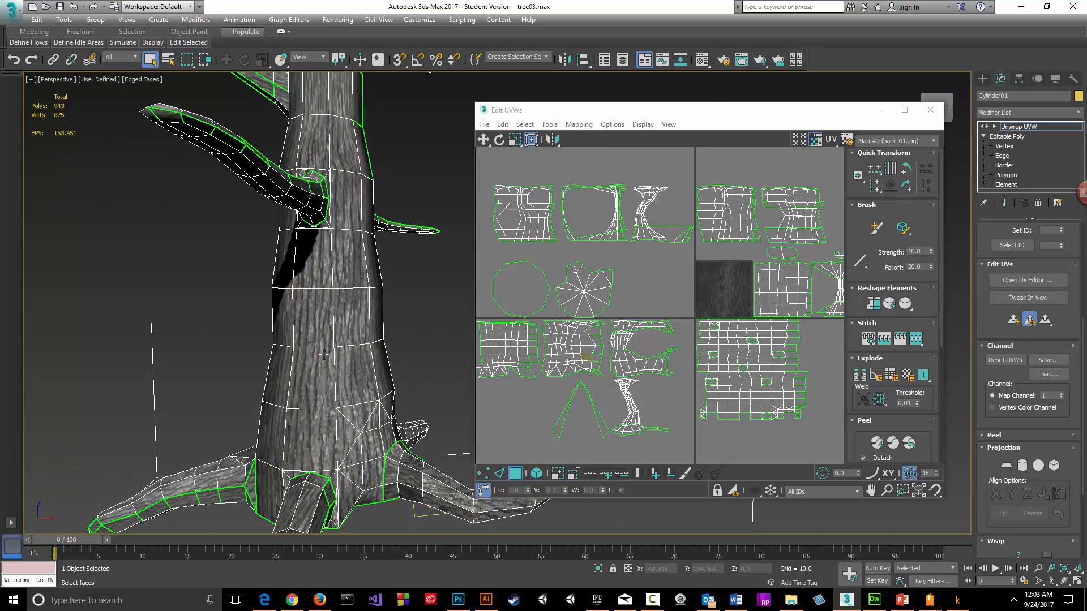
{"action": "middle_click_drag", "start_coordinate": [329, 359], "coordinate": [217, 296], "text": "alt"}
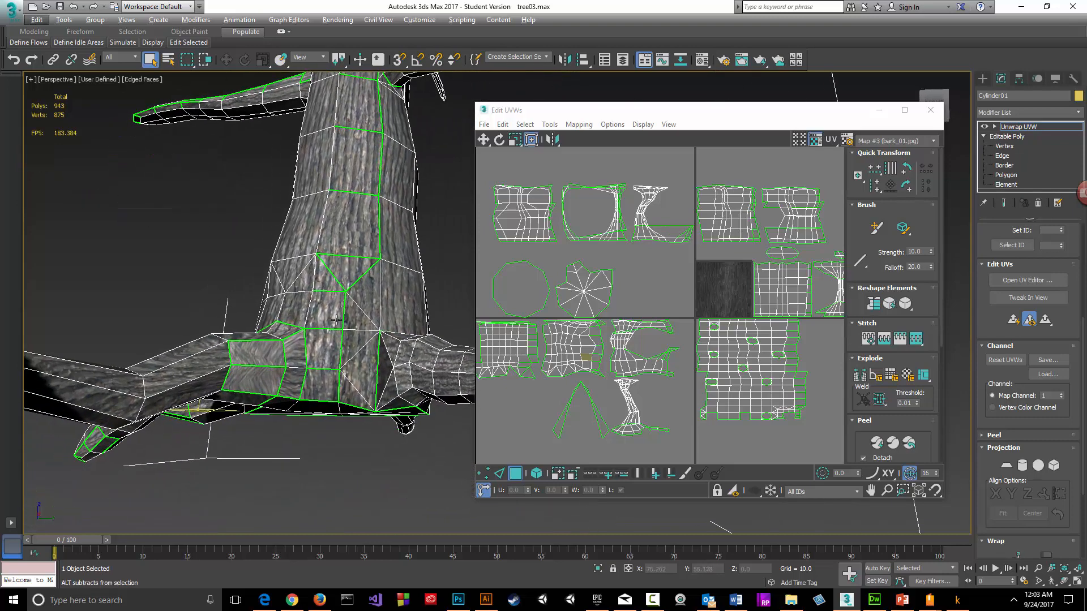
{"action": "middle_click_drag", "start_coordinate": [336, 320], "coordinate": [380, 348], "text": "alt"}
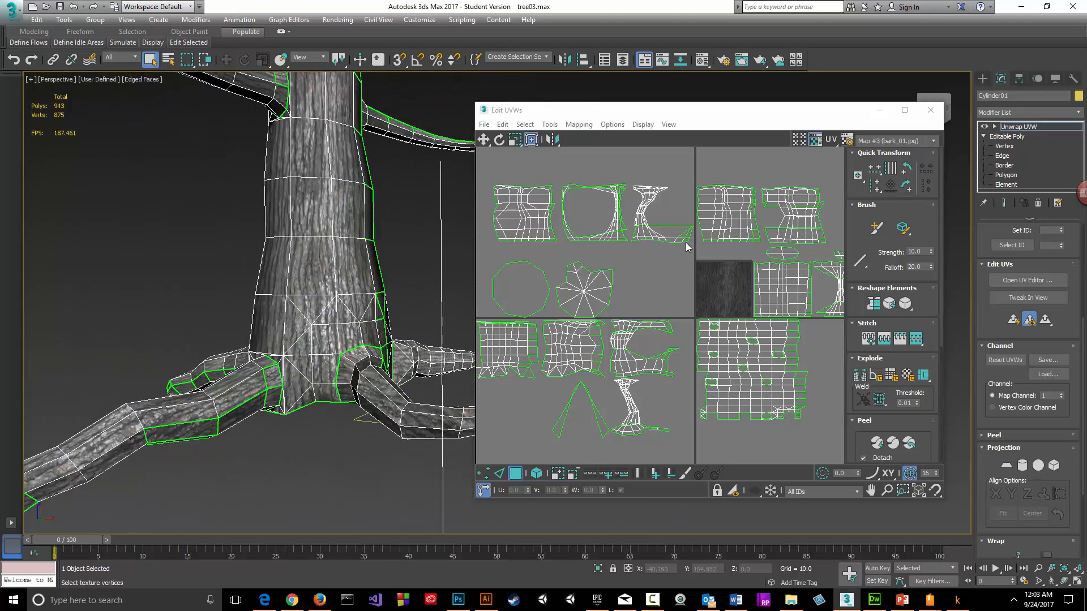
- Close the UV editor and collapse the tree's whole modifier stack into the Editable Poly
{"action": "left_click", "coordinate": [935, 110]}
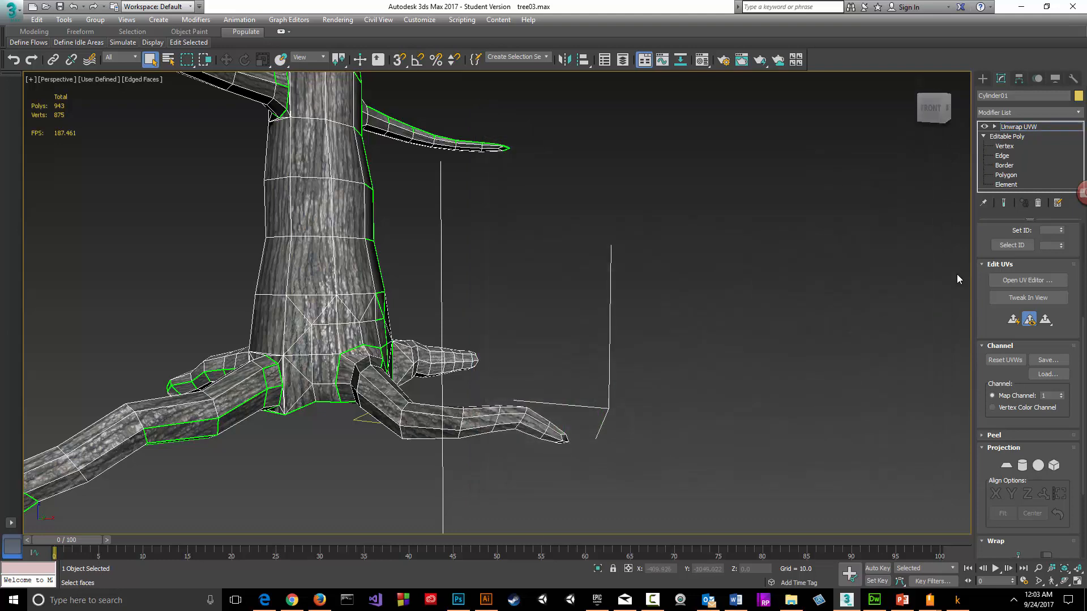
{"action": "right_click", "coordinate": [1011, 127]}
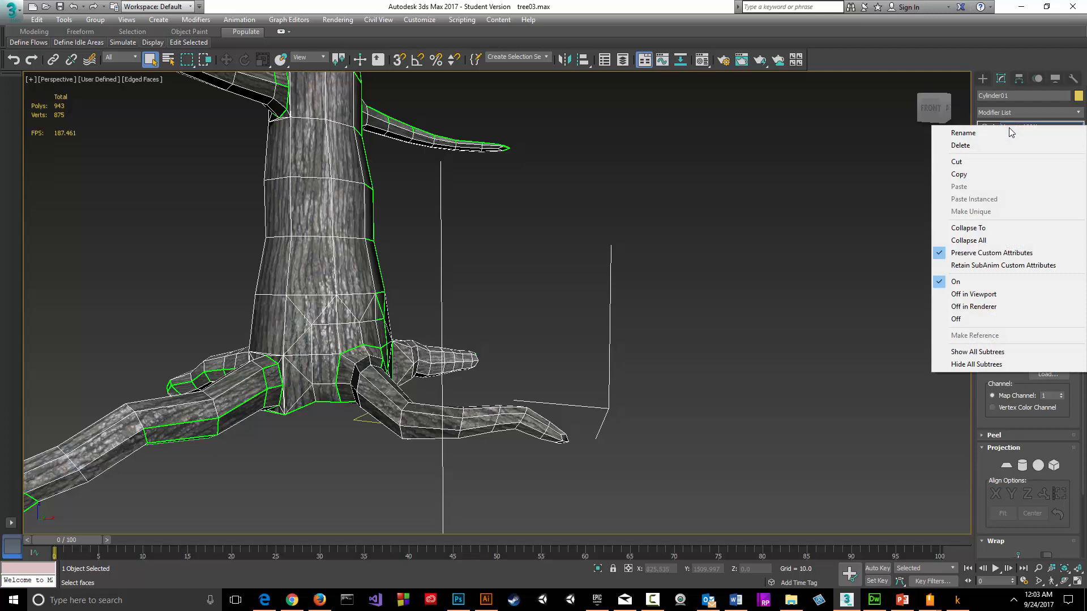
{"action": "left_click", "coordinate": [995, 132]}
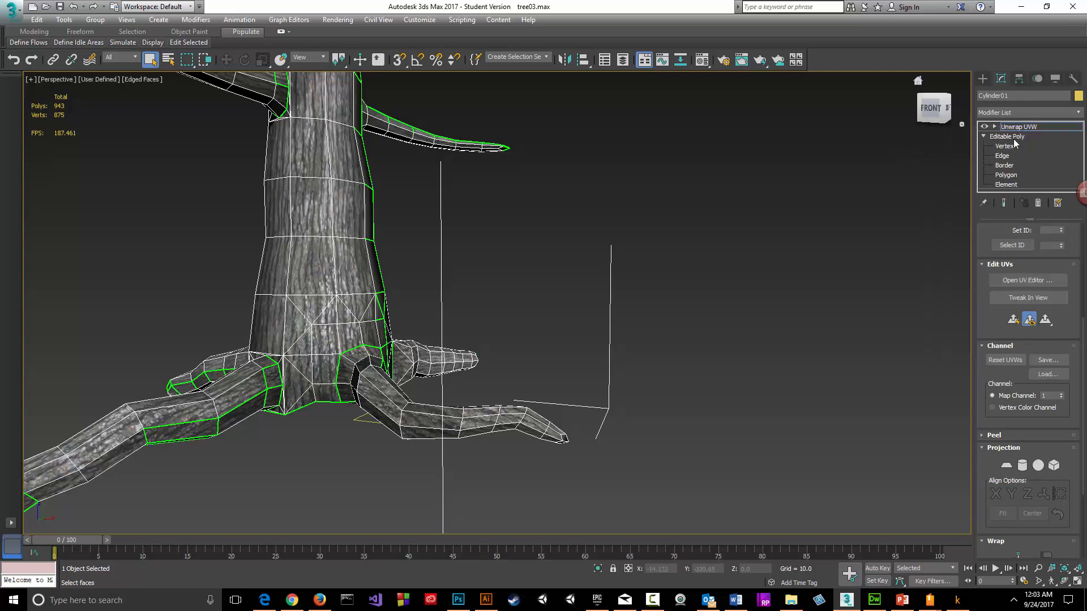
{"action": "right_click", "coordinate": [1018, 126]}
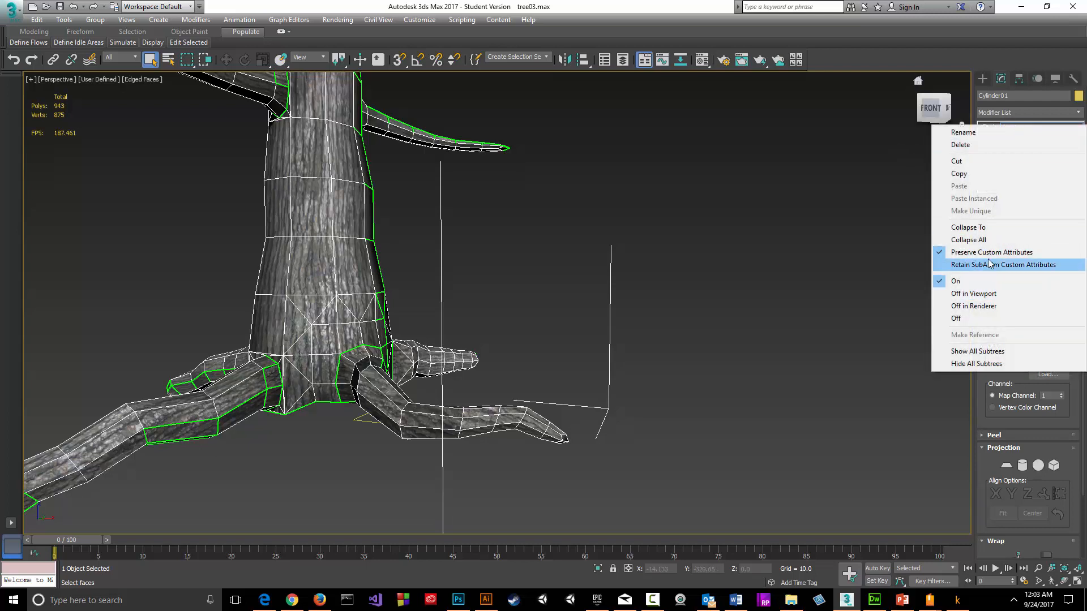
{"action": "left_click", "coordinate": [990, 241]}
{"action": "left_click", "coordinate": [558, 334]}
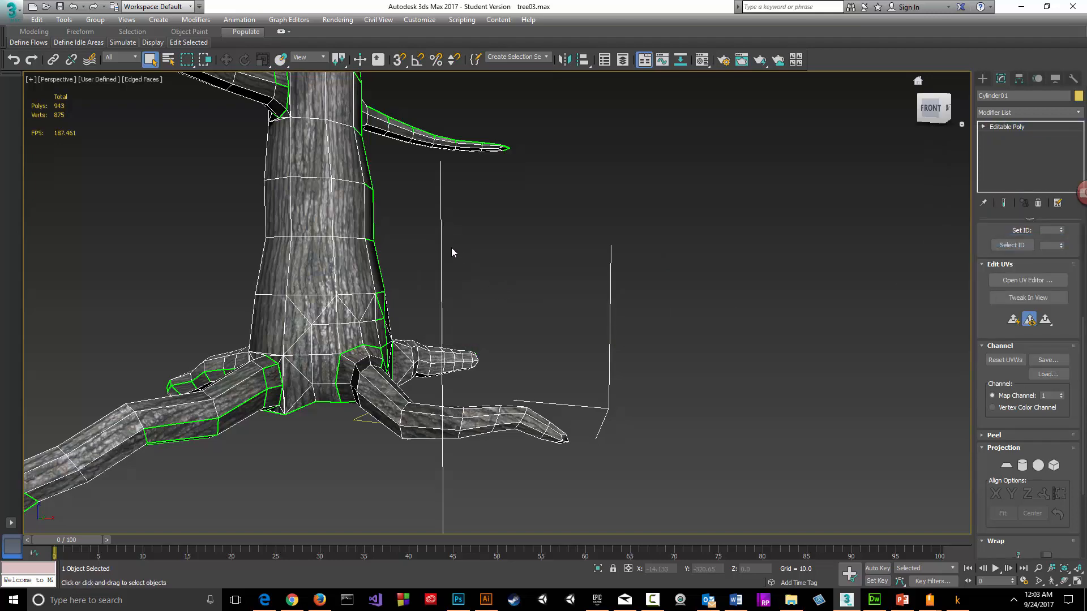
- Turn off edged faces in the perspective viewport so the tree is displayed with shading only
{"action": "middle_click_drag", "start_coordinate": [451, 247], "coordinate": [541, 367]}
{"action": "scroll", "coordinate": [553, 353], "scroll_direction": "down", "scroll_amount": 5}
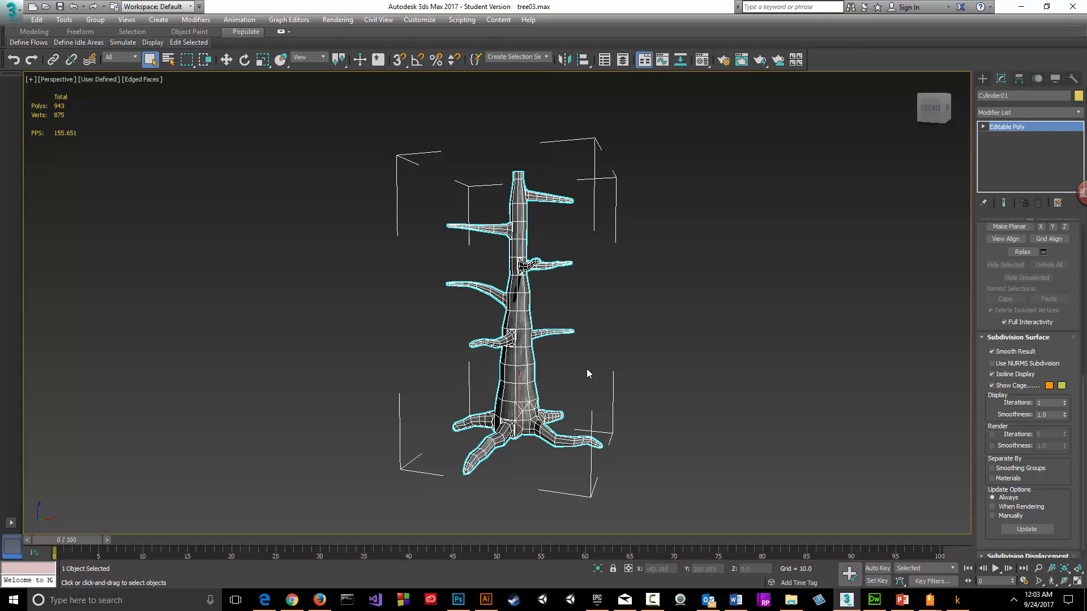
{"action": "middle_click_drag", "start_coordinate": [567, 373], "coordinate": [517, 378], "text": "alt"}
{"action": "scroll", "coordinate": [522, 358], "scroll_direction": "up", "scroll_amount": 5}
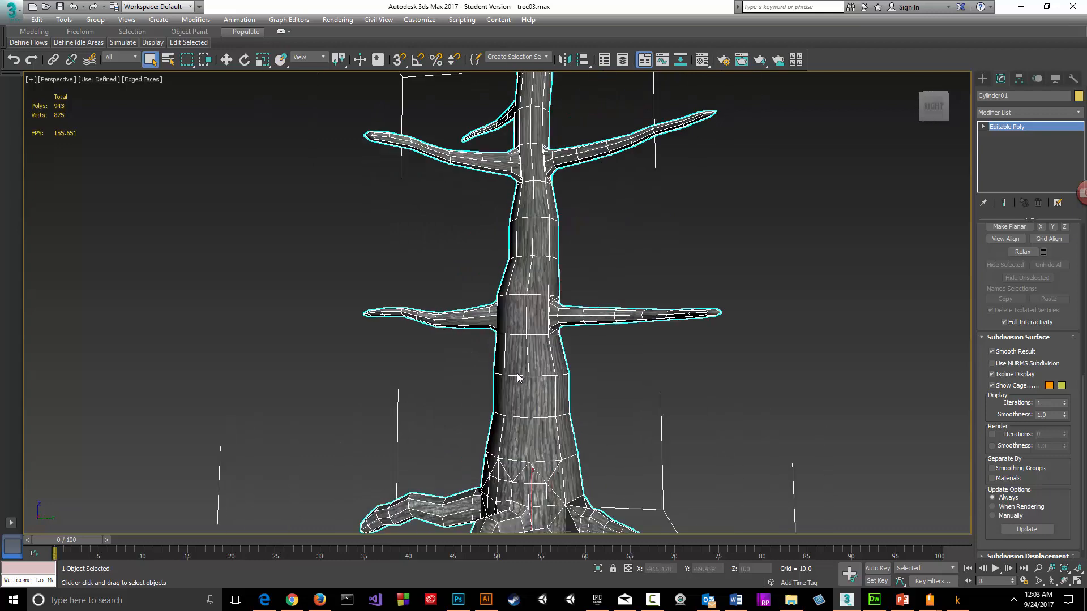
{"action": "middle_click_drag", "start_coordinate": [491, 323], "coordinate": [488, 319]}
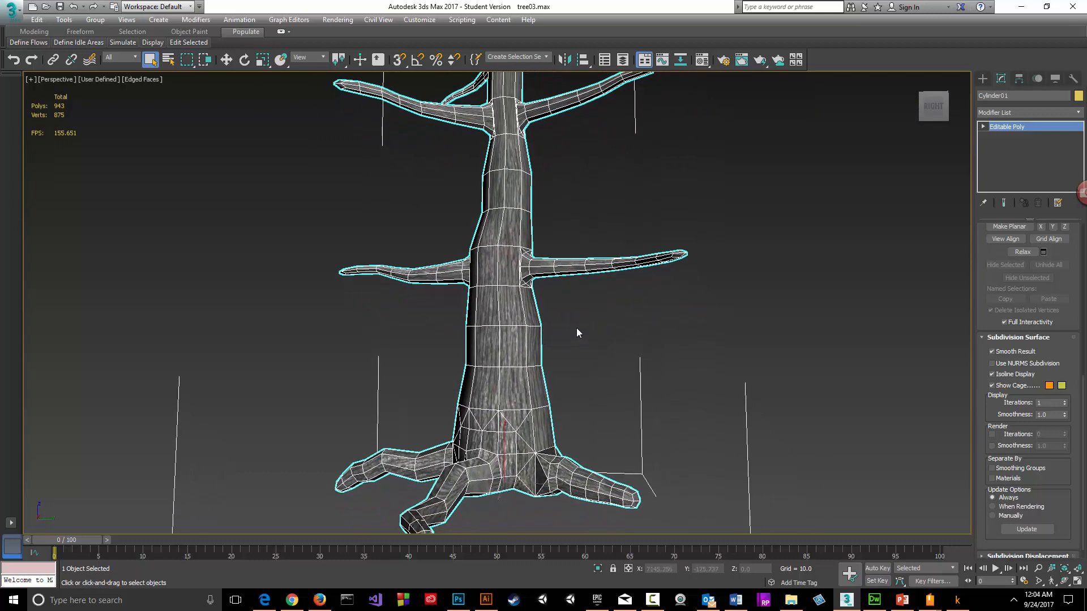
{"action": "middle_click_drag", "start_coordinate": [566, 329], "coordinate": [541, 394]}
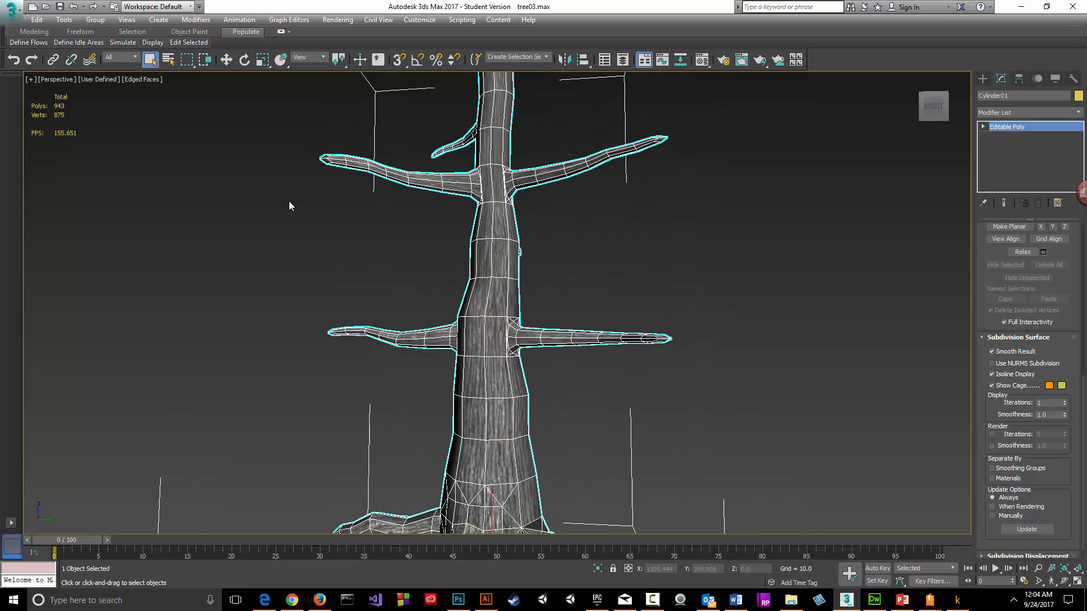
{"action": "left_click", "coordinate": [137, 79]}
{"action": "left_click", "coordinate": [169, 195]}
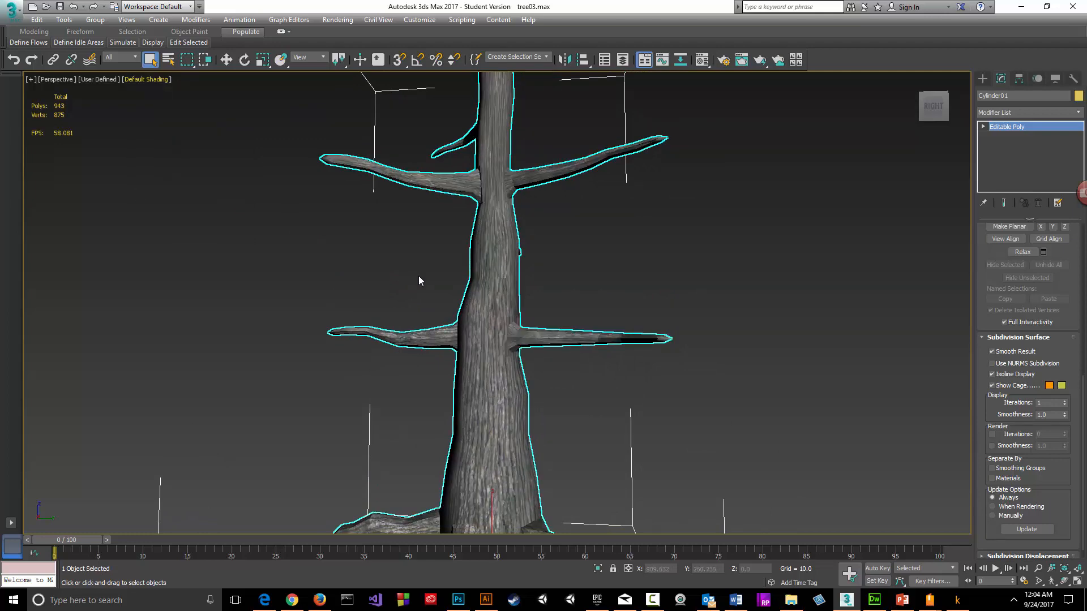
- View the shaded bark on the whole tree from another side and at different distances
{"action": "middle_click_drag", "start_coordinate": [419, 276], "coordinate": [469, 295], "text": "alt"}
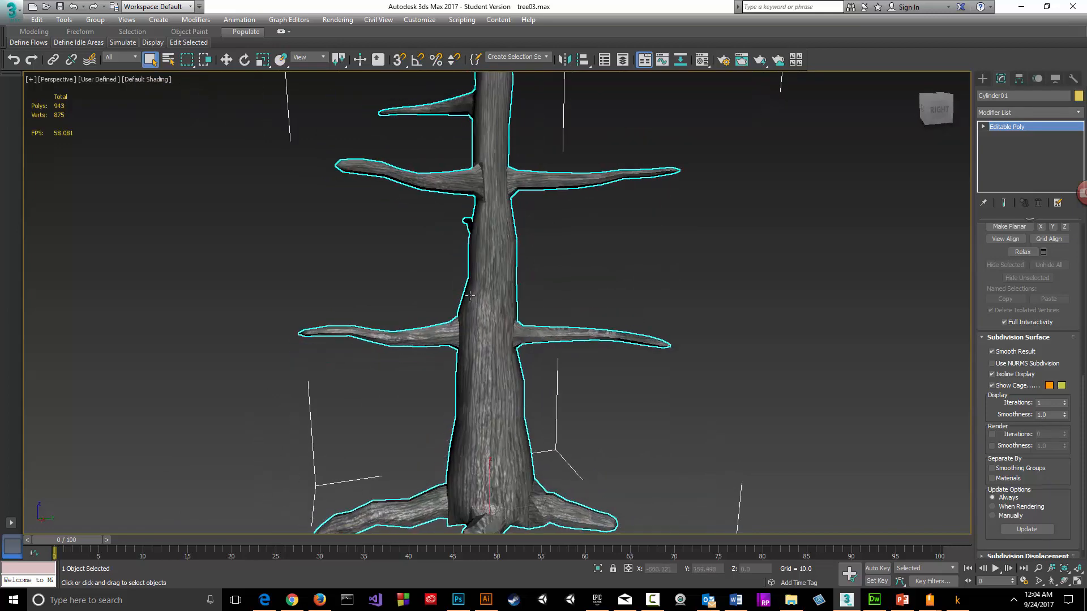
{"action": "scroll", "coordinate": [470, 295], "scroll_direction": "down", "scroll_amount": 5}
{"action": "scroll", "coordinate": [473, 299], "scroll_direction": "up", "scroll_amount": 2}
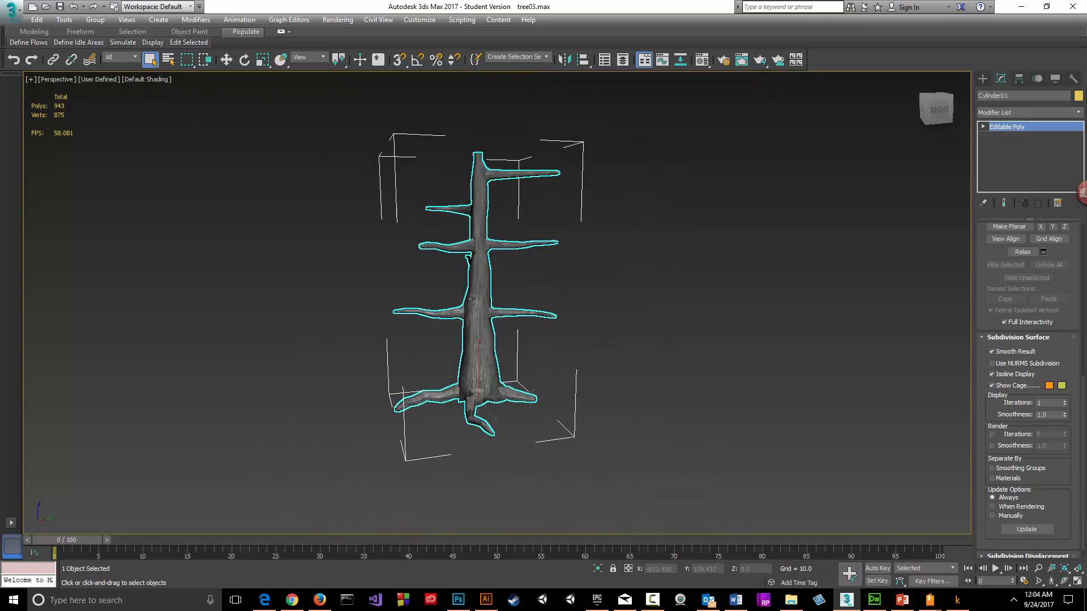
{"action": "scroll", "coordinate": [474, 301], "scroll_direction": "down", "scroll_amount": 4}
{"action": "middle_click_drag", "start_coordinate": [460, 320], "coordinate": [425, 332]}
{"action": "scroll", "coordinate": [426, 325], "scroll_direction": "up", "scroll_amount": 10}
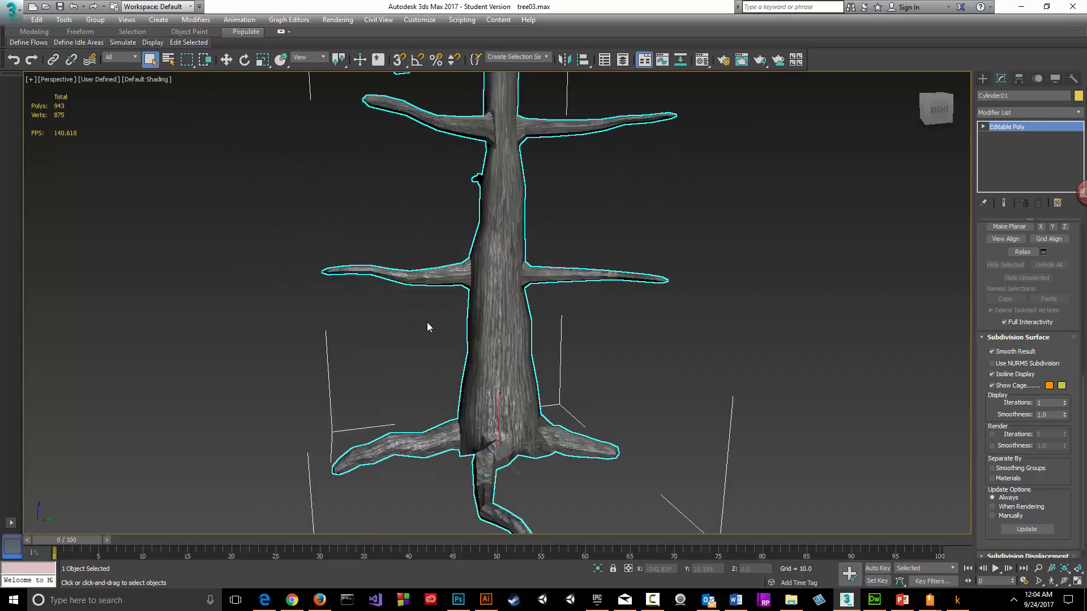
- Examine the bark texture up close on the middle trunk and at the joints of its opposite branches
{"action": "scroll", "coordinate": [519, 333], "scroll_direction": "up", "scroll_amount": 5}
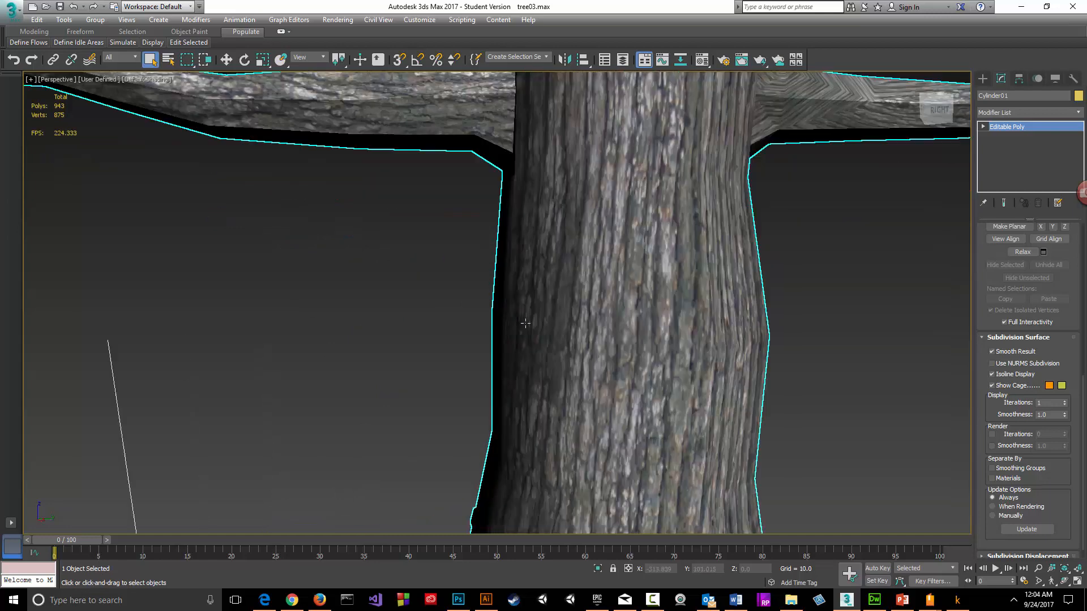
{"action": "middle_click_drag", "start_coordinate": [699, 211], "coordinate": [474, 325]}
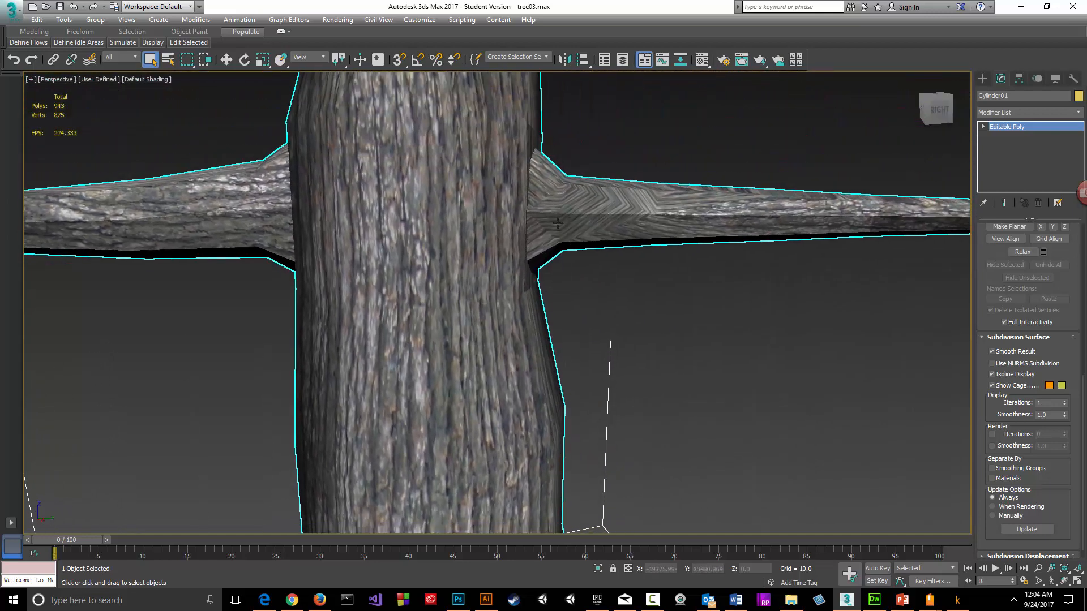
{"action": "scroll", "coordinate": [437, 281], "scroll_direction": "down", "scroll_amount": 10}
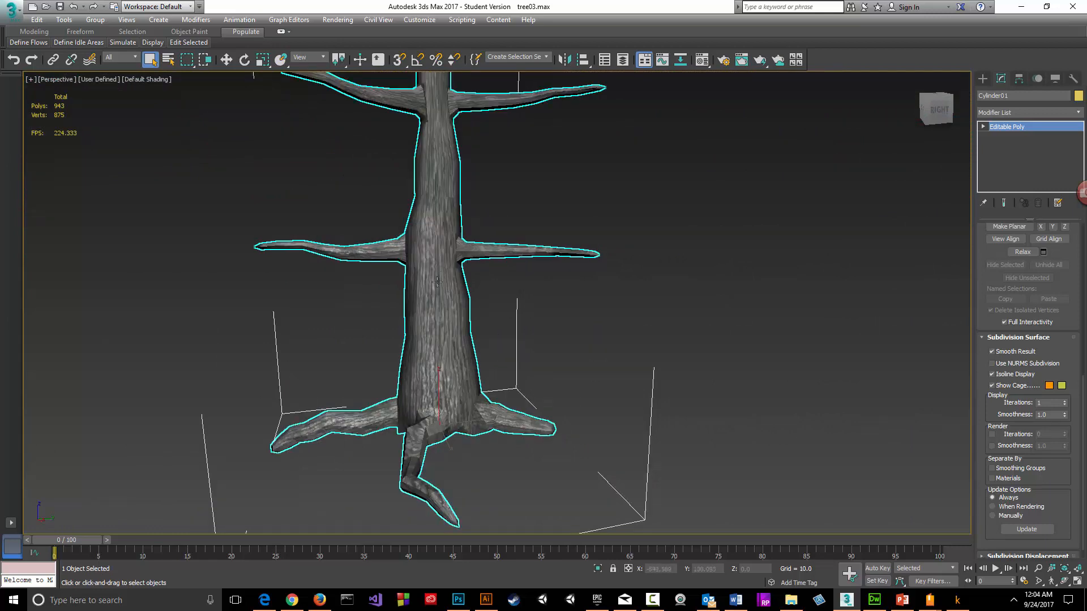
{"action": "scroll", "coordinate": [438, 289], "scroll_direction": "up", "scroll_amount": 8}
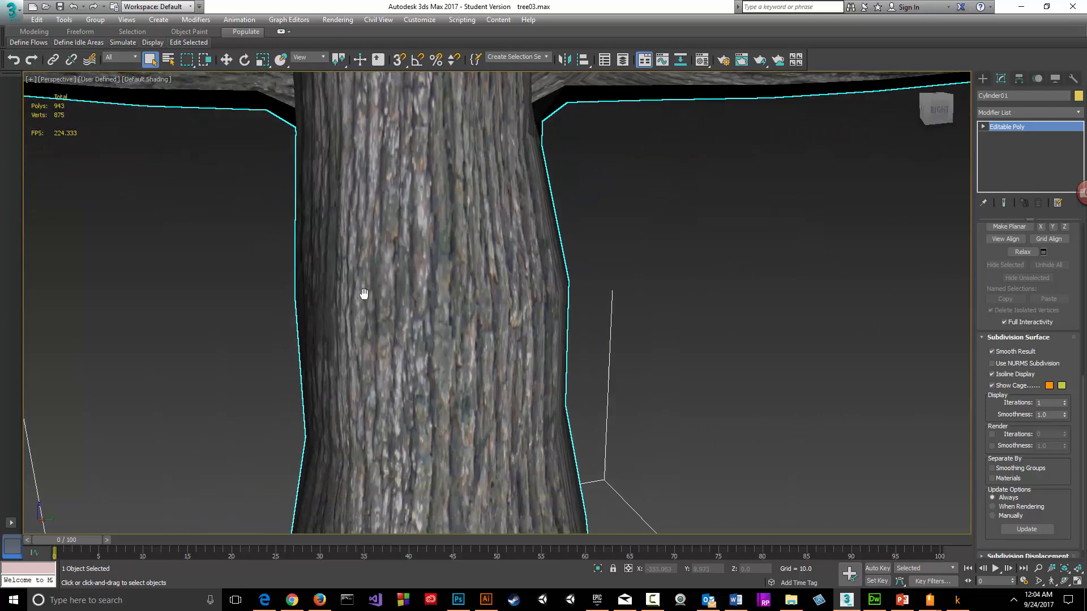
{"action": "middle_click_drag", "start_coordinate": [437, 8], "coordinate": [444, 545]}
{"action": "middle_click_drag", "start_coordinate": [483, 368], "coordinate": [408, 348]}
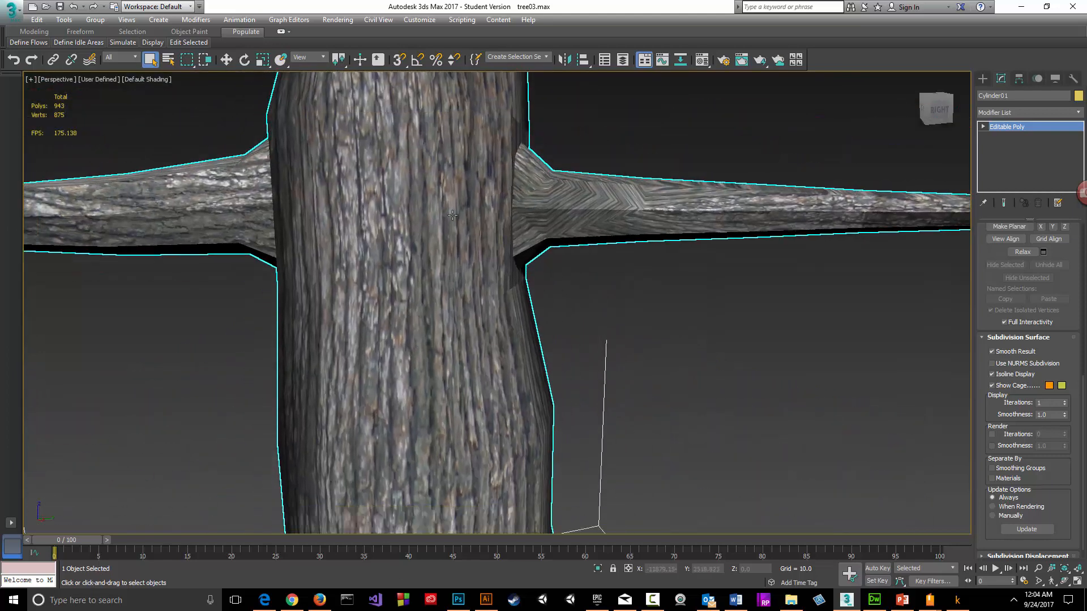
- Review the finished tree from the roots to the top branches, including from a different side
{"action": "scroll", "coordinate": [418, 207], "scroll_direction": "down", "scroll_amount": 2}
{"action": "scroll", "coordinate": [419, 207], "scroll_direction": "down", "scroll_amount": 4}
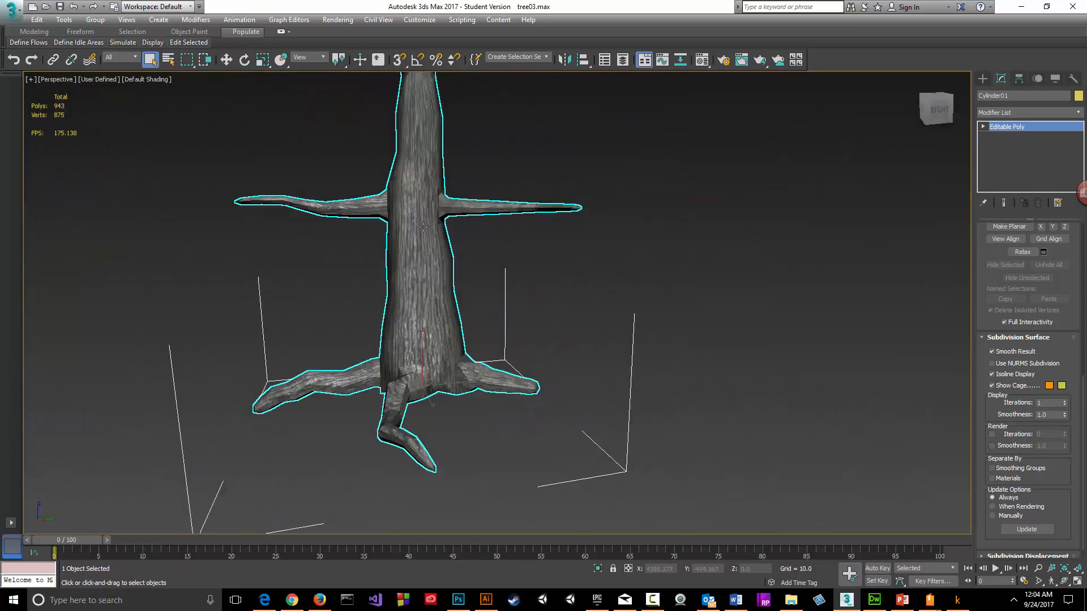
{"action": "middle_click_drag", "start_coordinate": [399, 179], "coordinate": [400, 223]}
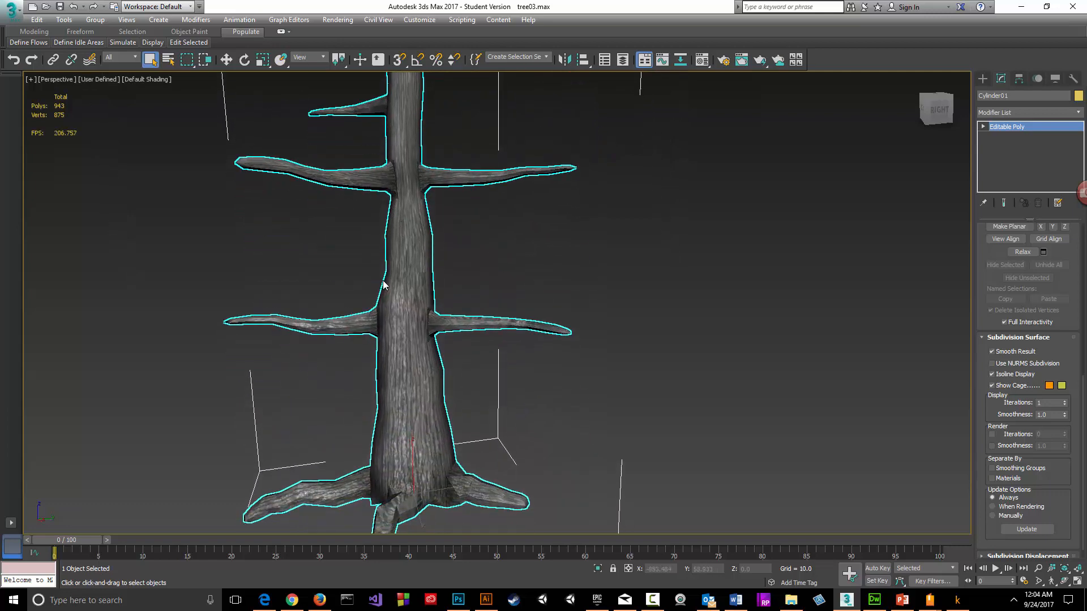
{"action": "middle_click_drag", "start_coordinate": [384, 284], "coordinate": [478, 233]}
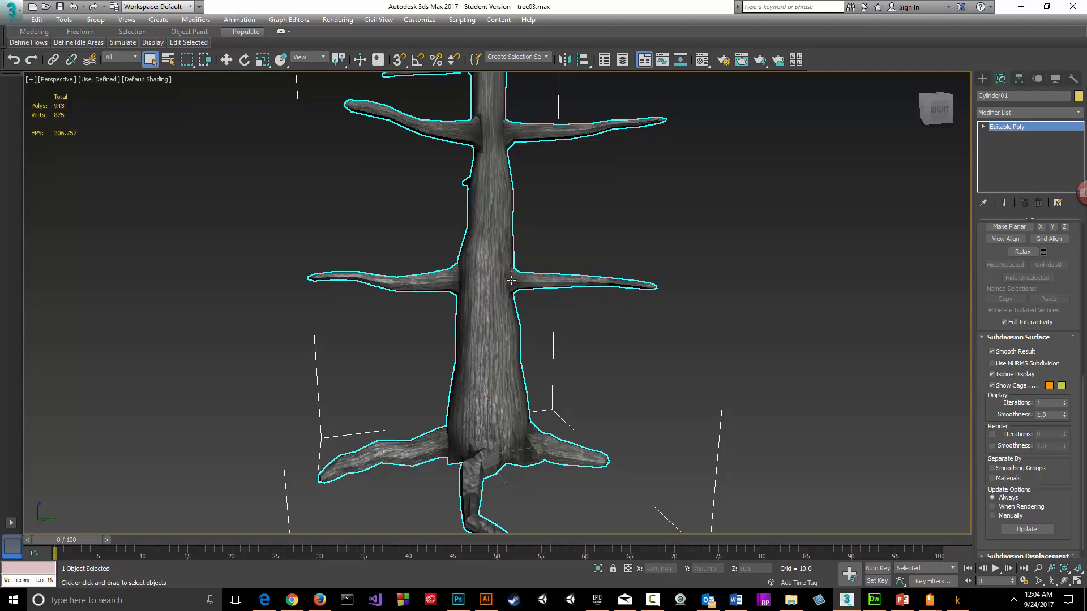
{"action": "middle_click_drag", "start_coordinate": [511, 279], "coordinate": [461, 359], "text": "alt"}
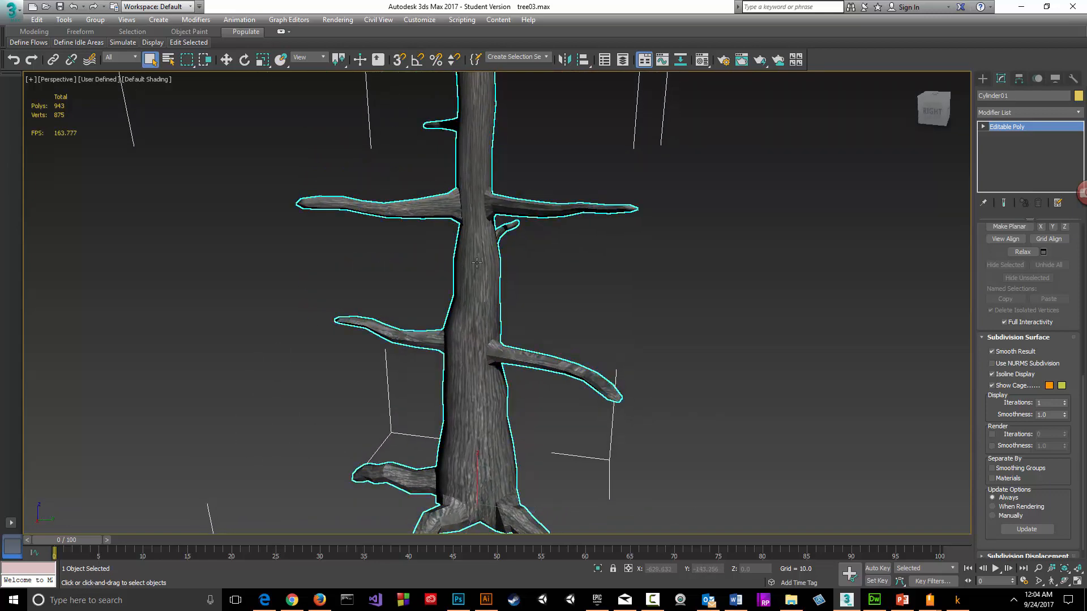
{"action": "scroll", "coordinate": [477, 263], "scroll_direction": "down", "scroll_amount": 3}
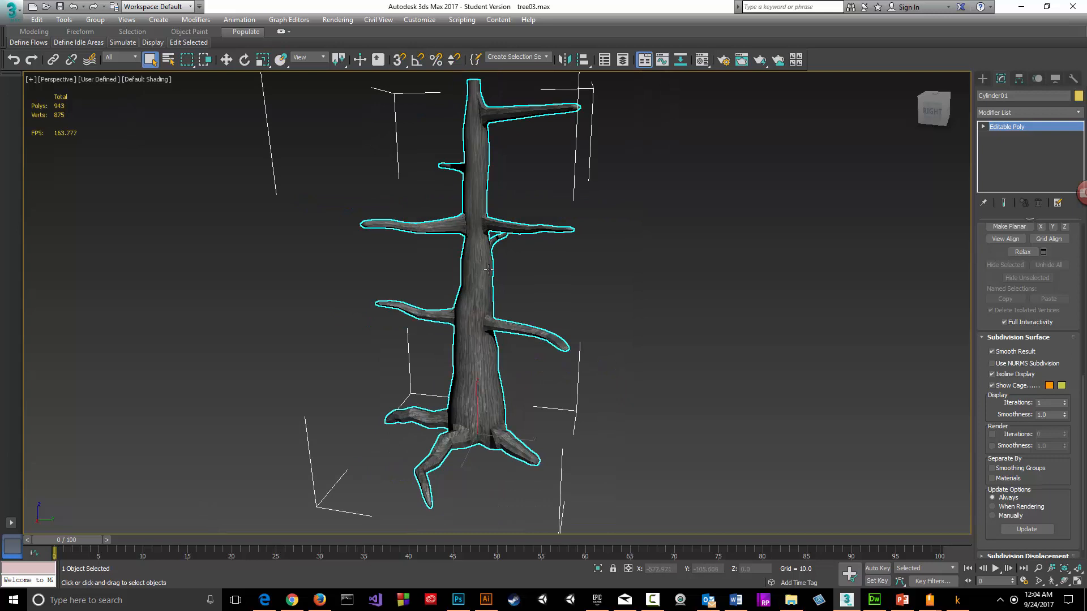